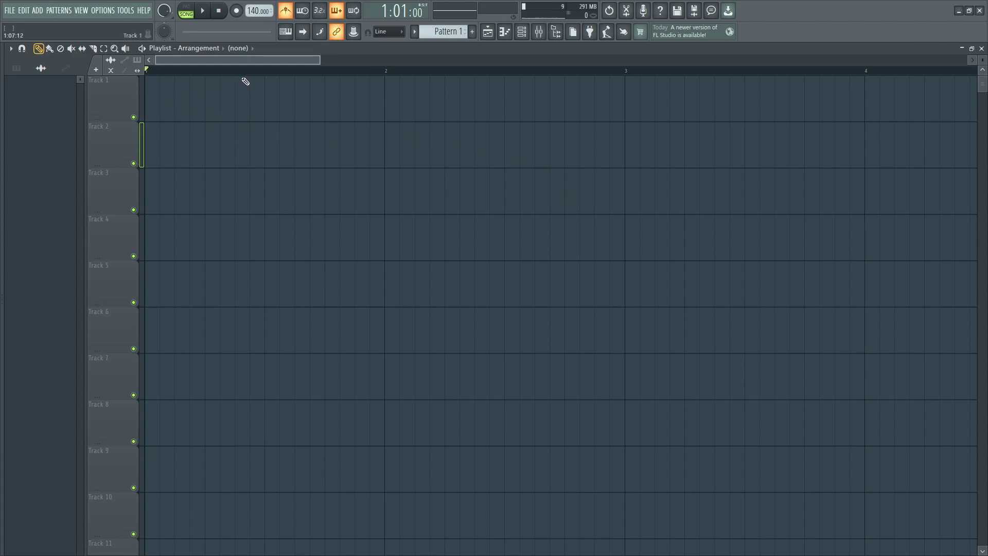
Step: Create a new project from the Empty template
right_click(259, 11)
key("Escape")
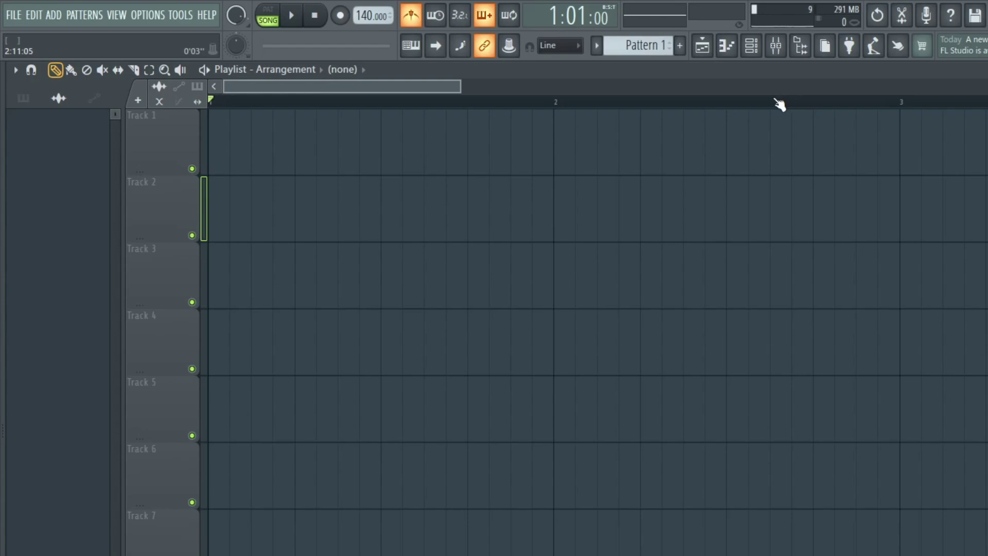
left_click(9, 15)
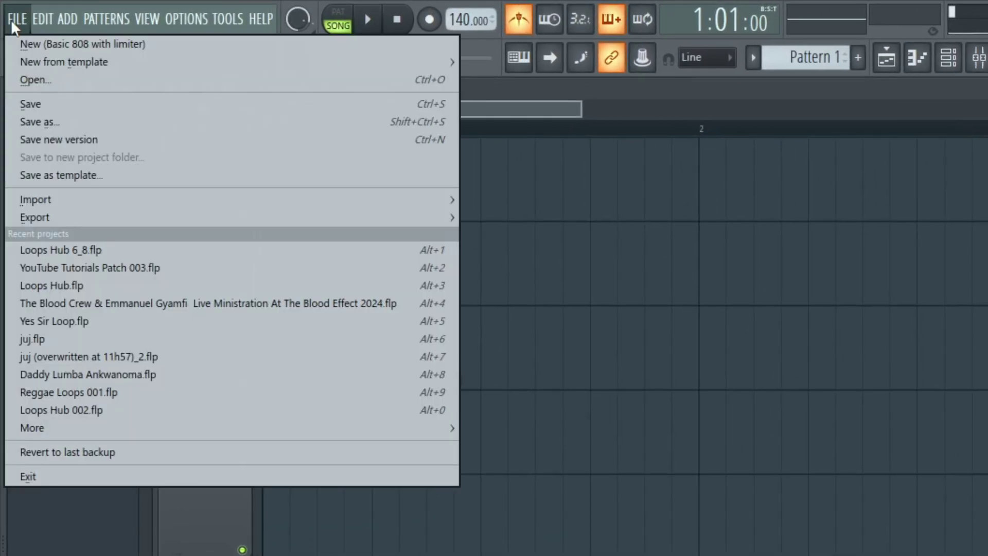
mouse_move(27, 61)
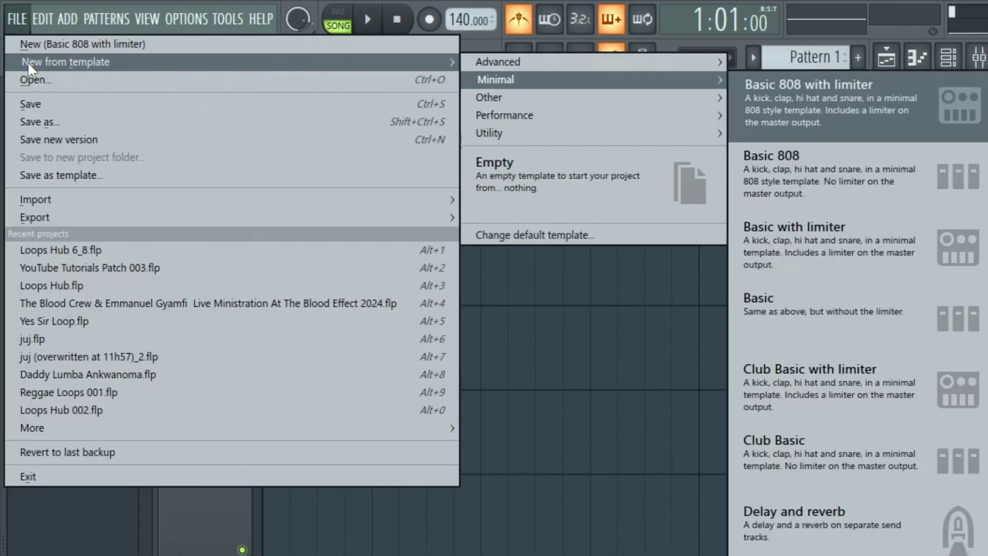
left_click(641, 175)
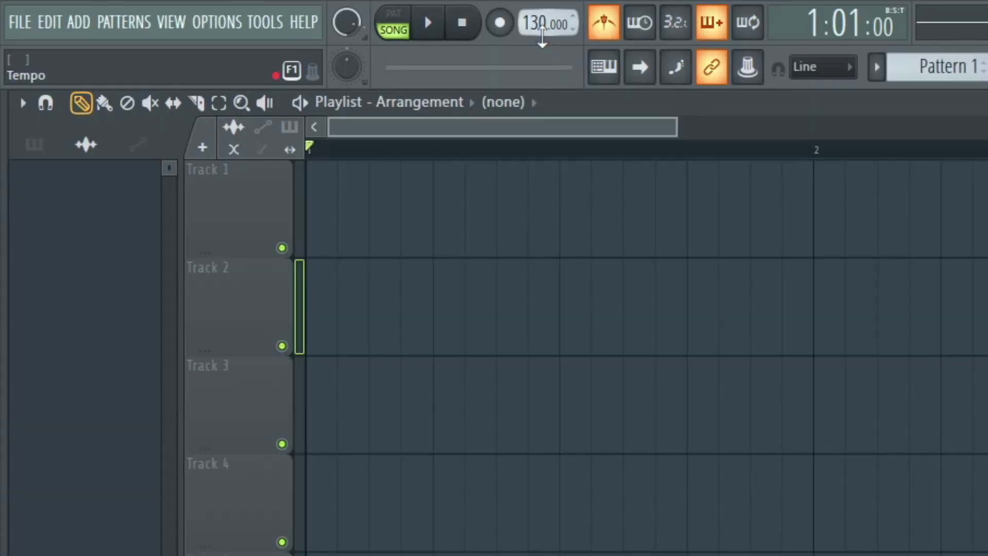
Step: Set the project tempo to the 140 BPM preset
right_click(543, 25)
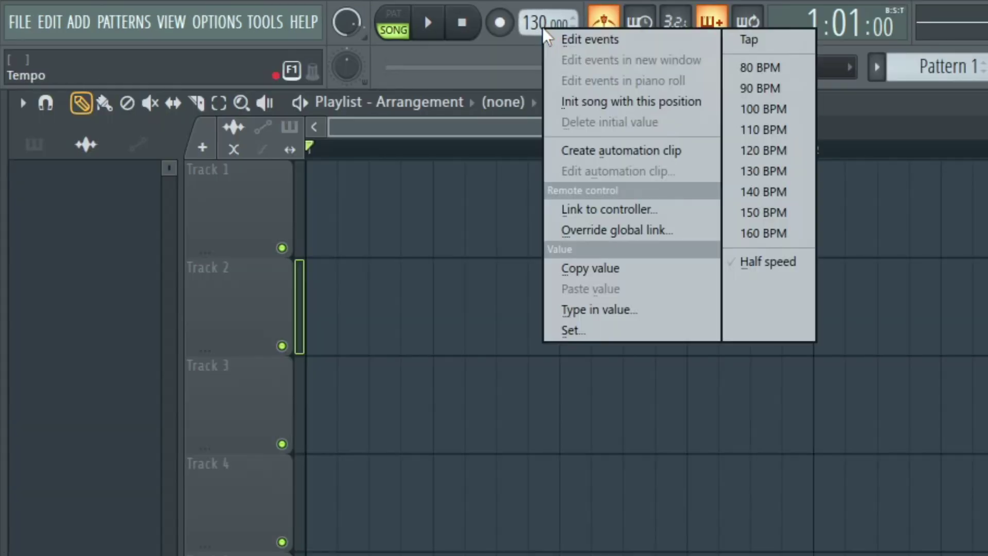
left_click(520, 52)
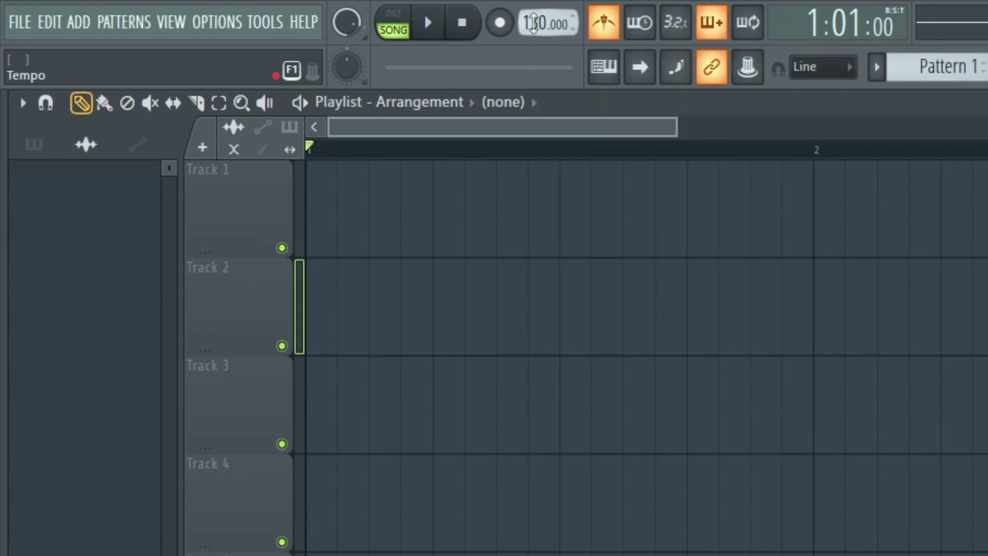
right_click(535, 24)
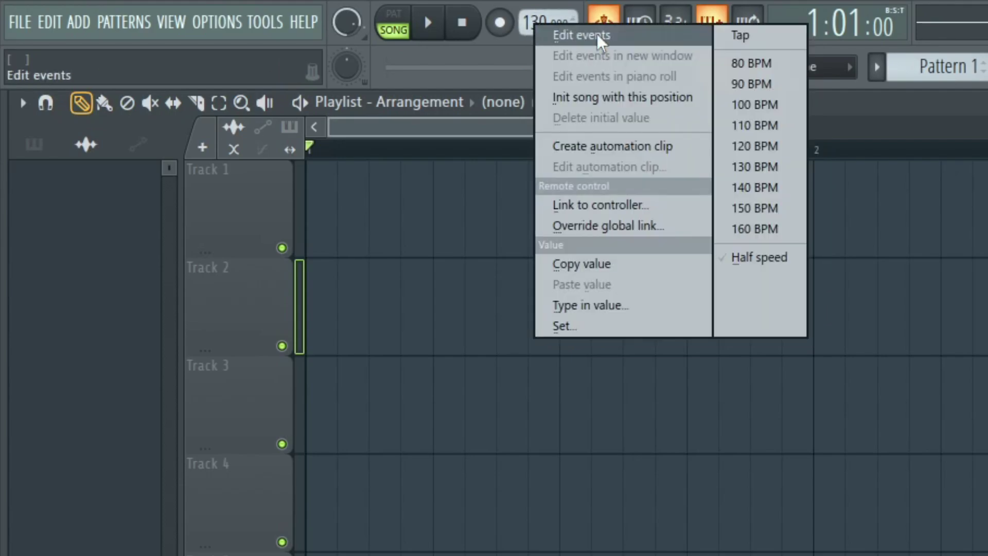
left_click(780, 187)
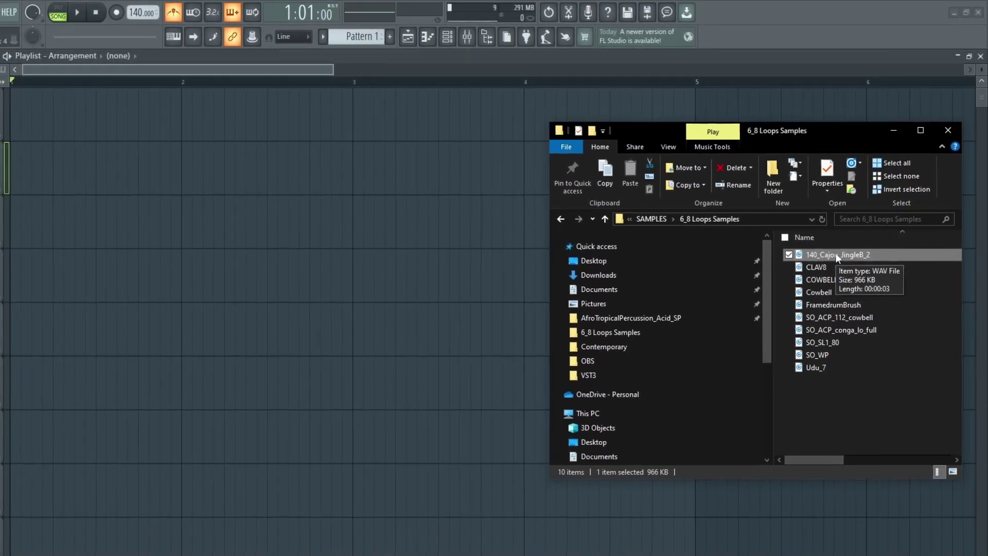
Step: Add the 140_Cajon_JingleB_2 sample from the 6_8 Loops Samples folder to Track 1 as an audio track
left_click_drag(845, 251, 83, 107)
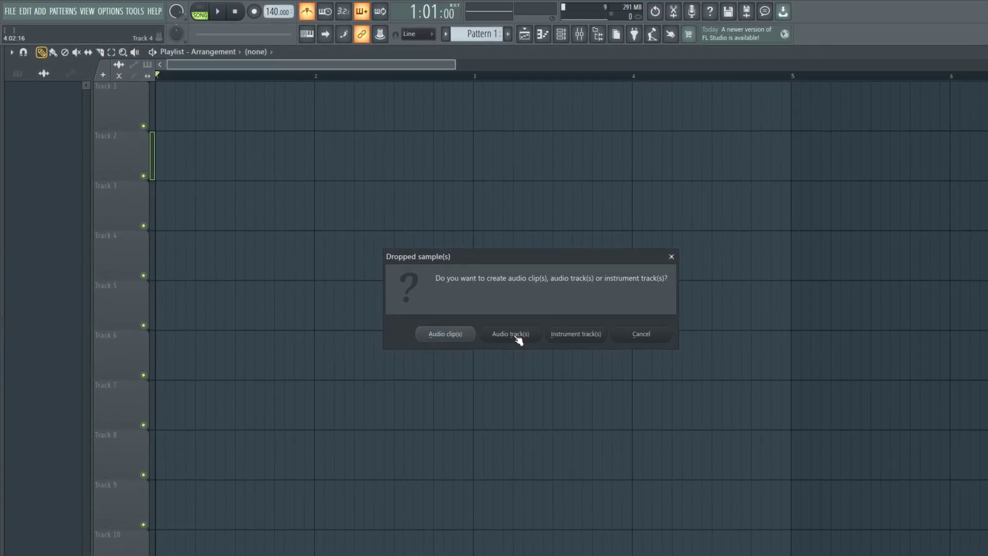
left_click(508, 332)
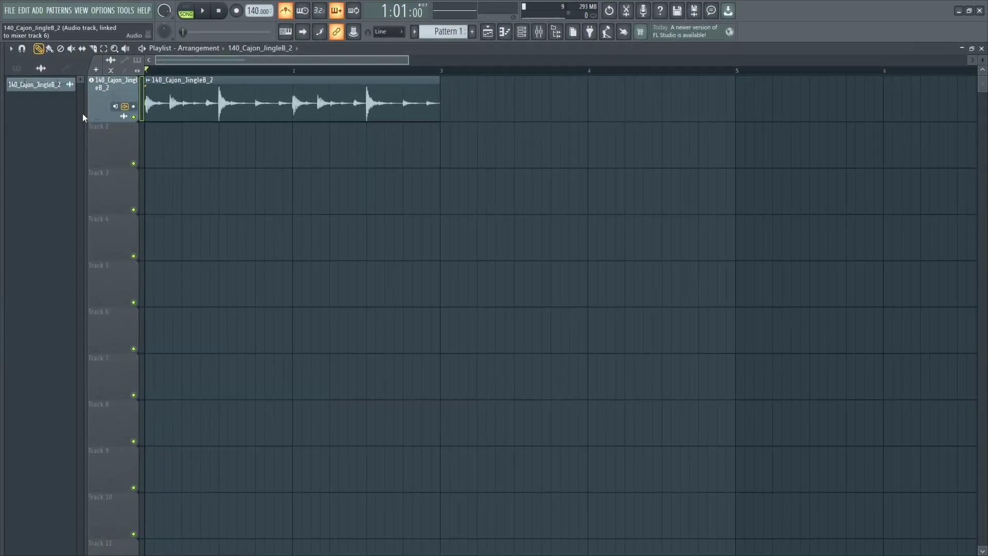
Step: Play back the cajon loop on its own, without the metronome, and stop playback
scroll(83, 114, "up", 3)
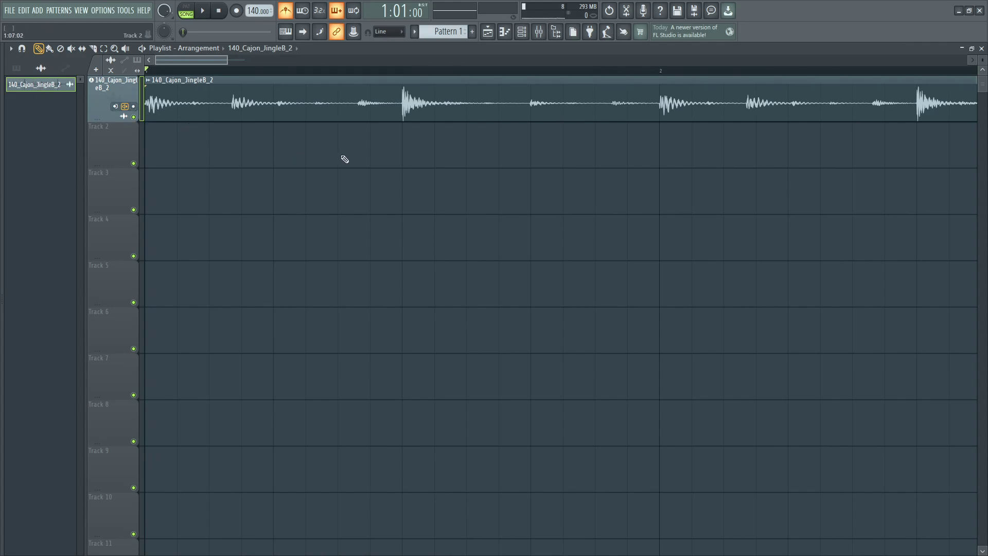
key("space")
scroll(304, 137, "down", 2)
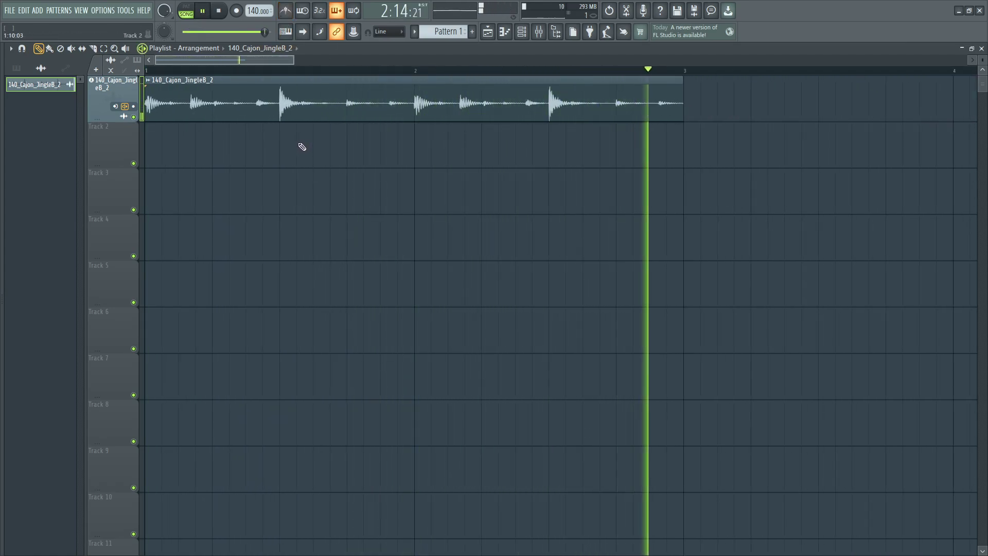
key("space")
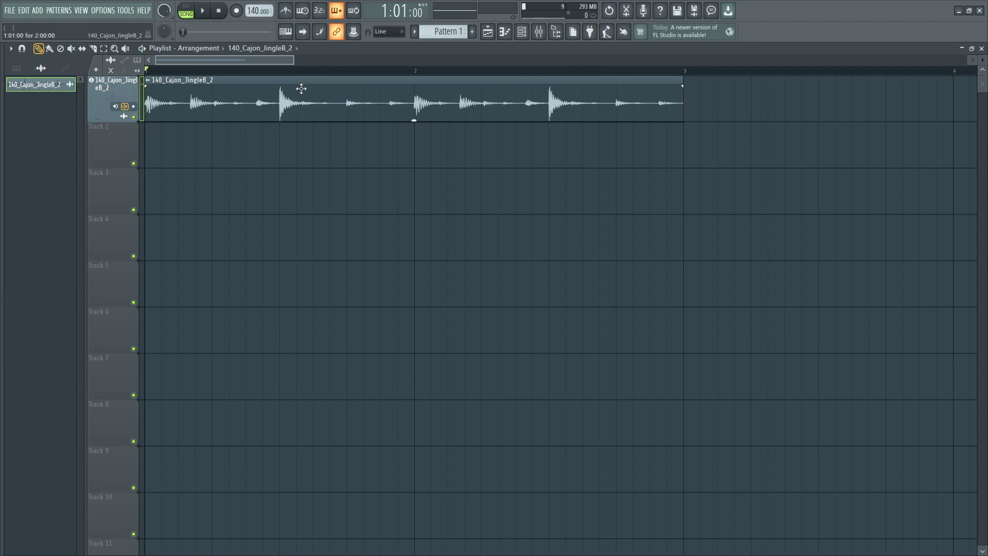
Step: Turn on the metronome and play the cajon loop against it to check its timing
left_click(286, 11)
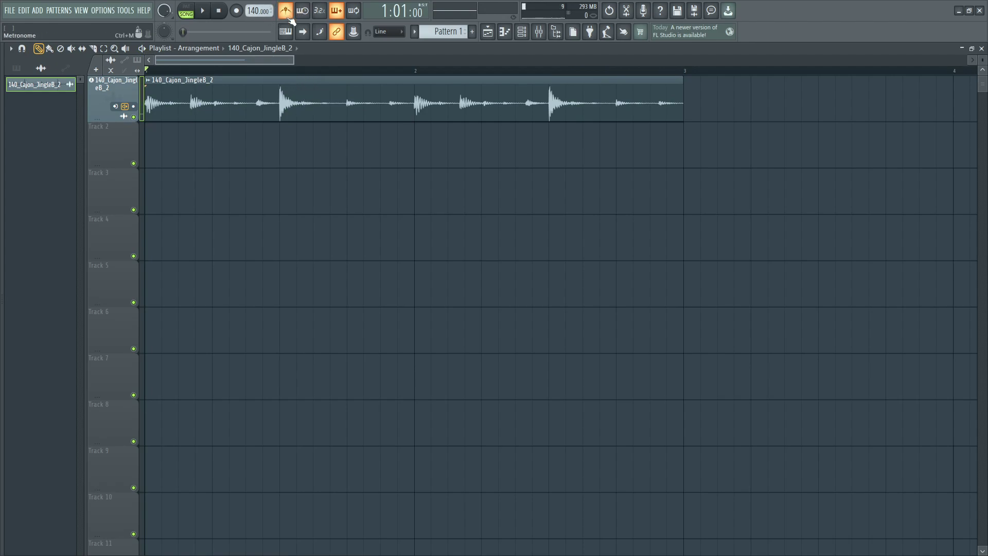
key("space")
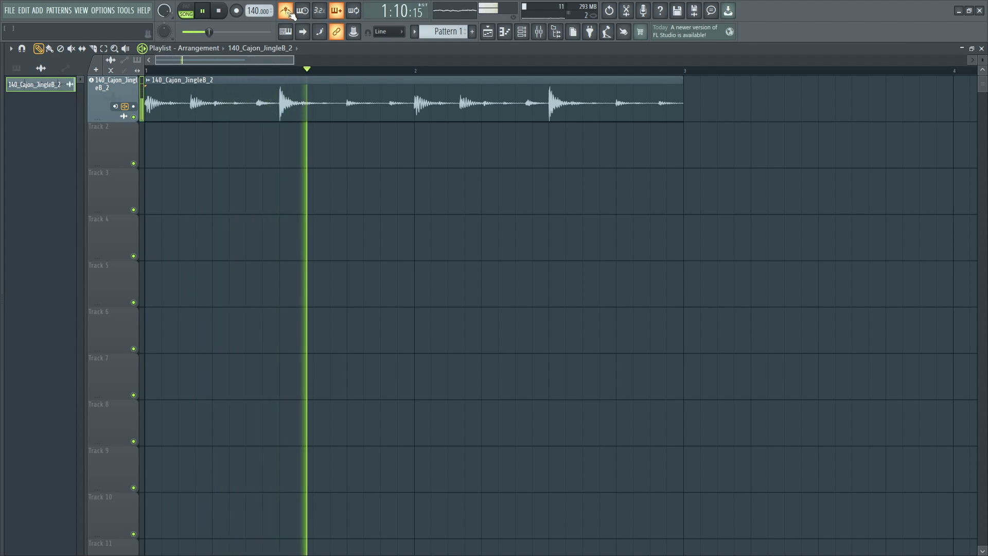
key("space")
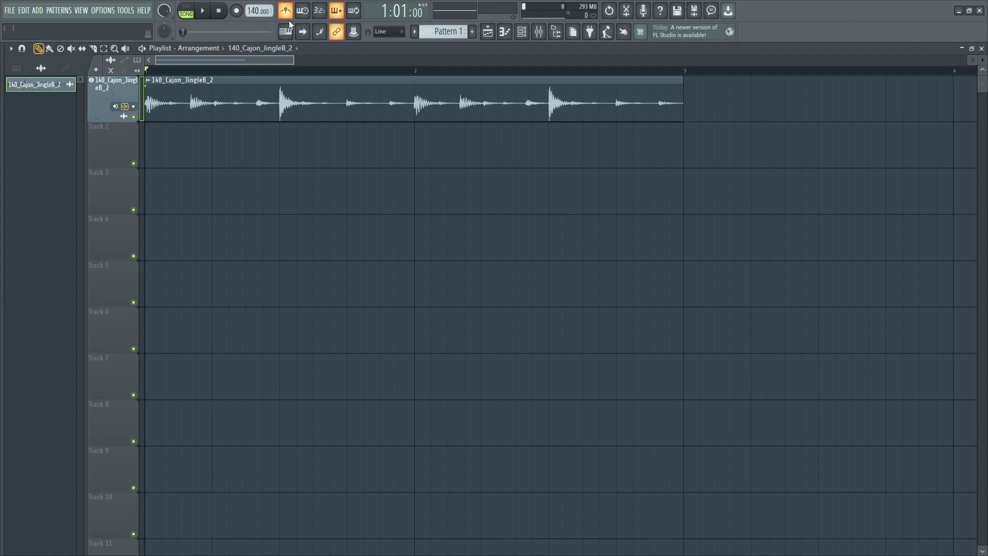
Step: Add the FramedrumBrush sample from the 6_8 Loops Samples folder to Track 2 as an audio track
key("alt+Tab")
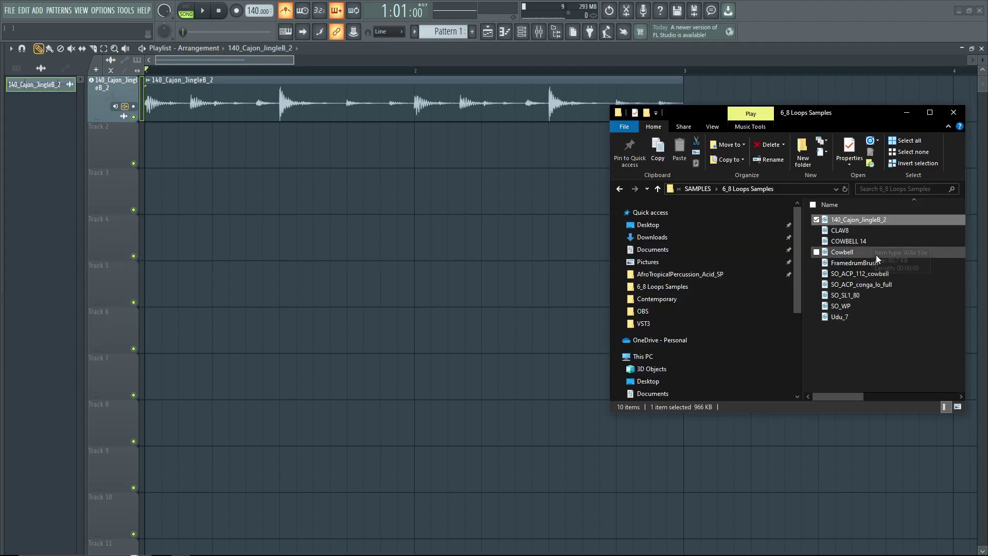
left_click(878, 262)
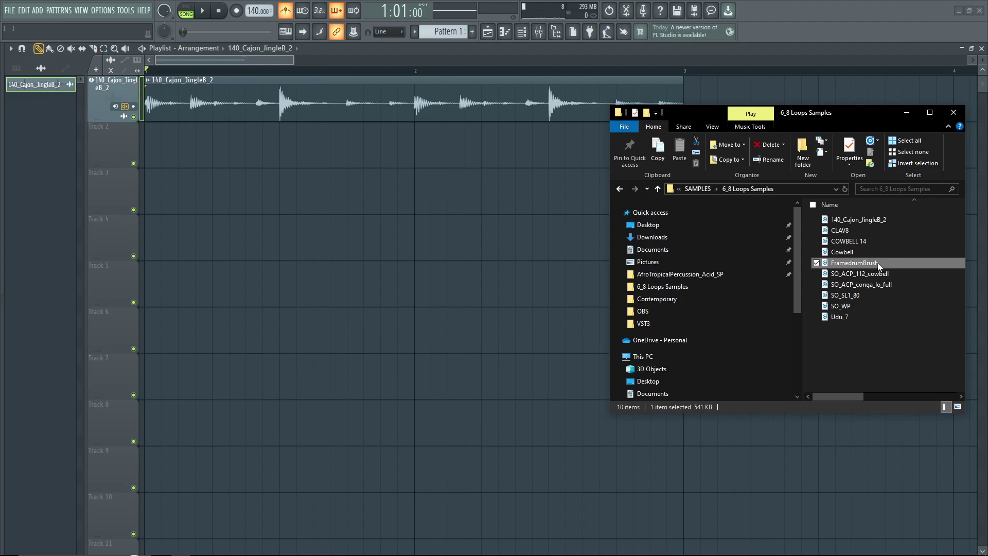
left_click_drag(877, 264, 120, 149)
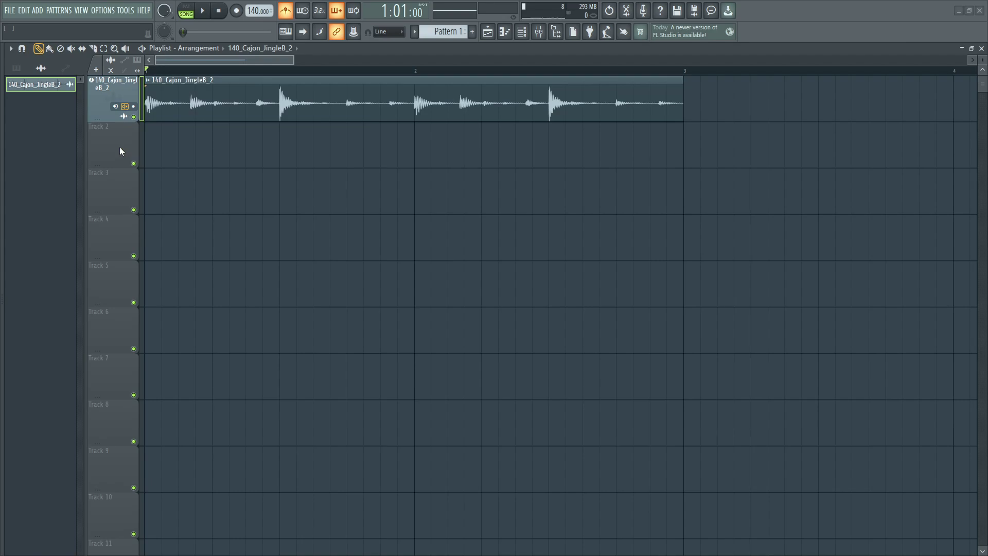
left_click(477, 310)
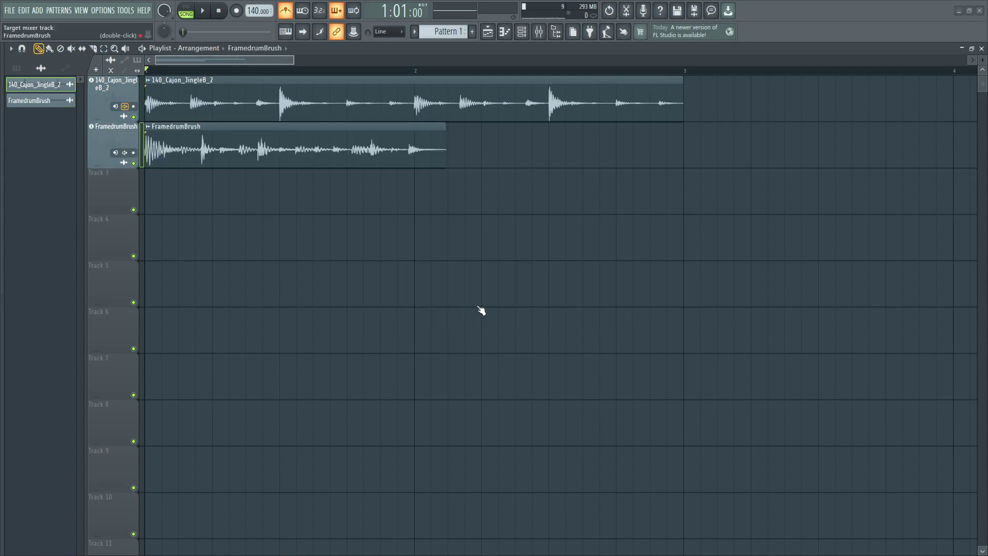
Step: Solo the FramedrumBrush track and play it against the metronome to check its timing
left_click(133, 162, "ctrl")
left_click(170, 159)
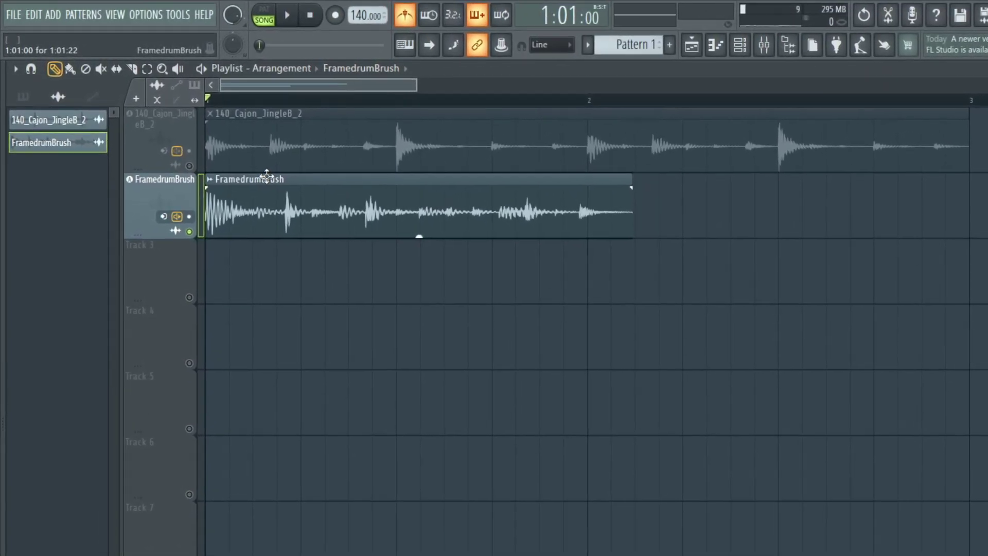
key("space")
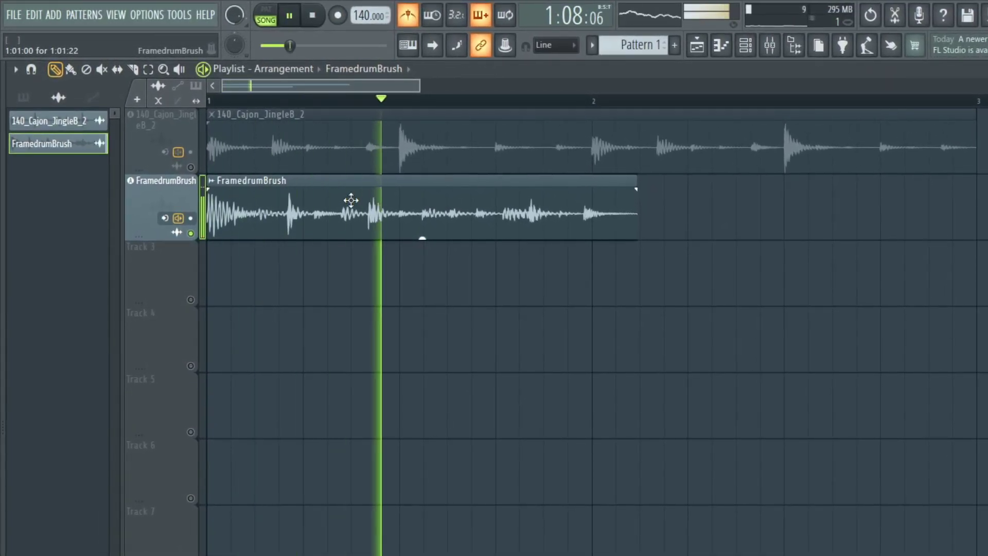
key("space")
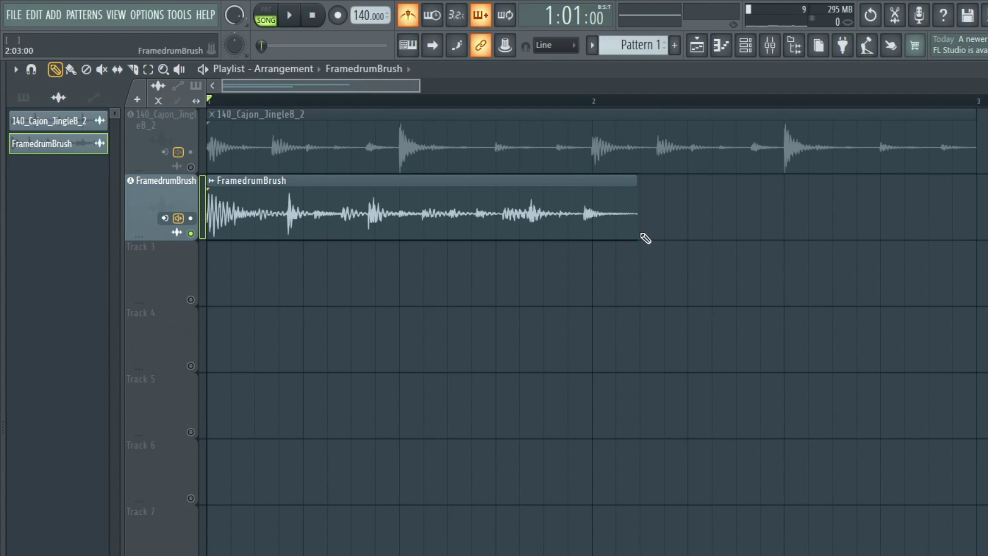
Step: Stretch the FramedrumBrush clip to a length of 1:05:00 and play it against the metronome
left_click_drag(637, 233, 699, 237)
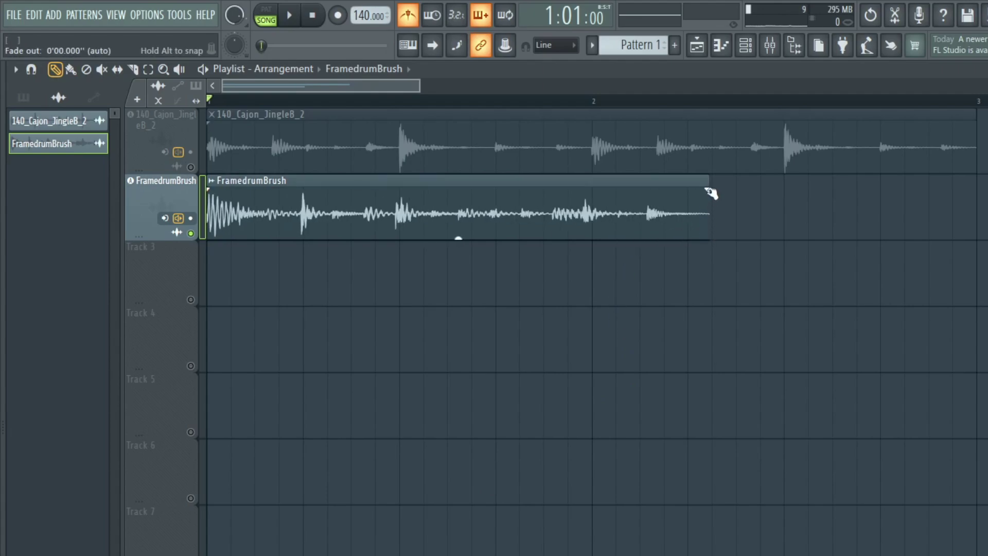
scroll(723, 237, "up", 4)
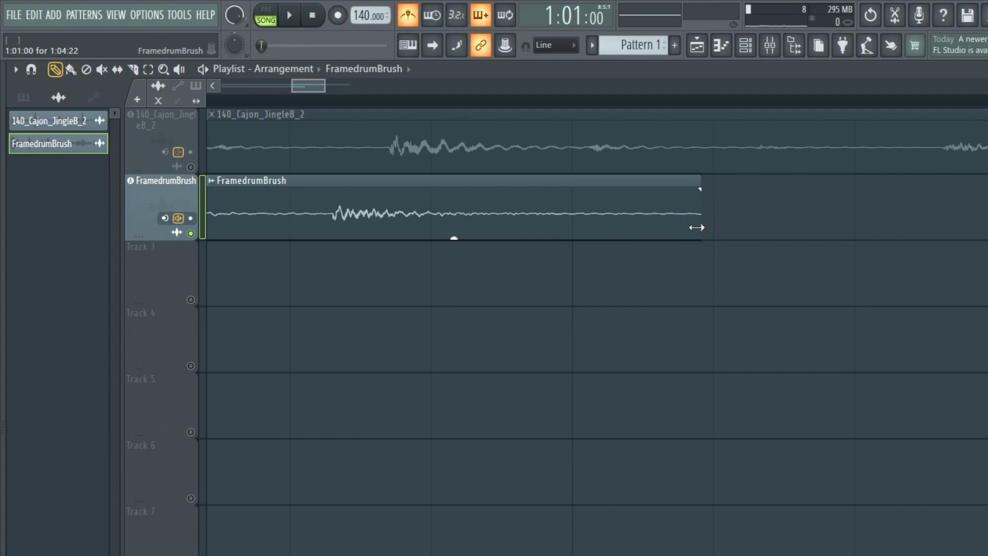
left_click_drag(697, 230, 707, 233)
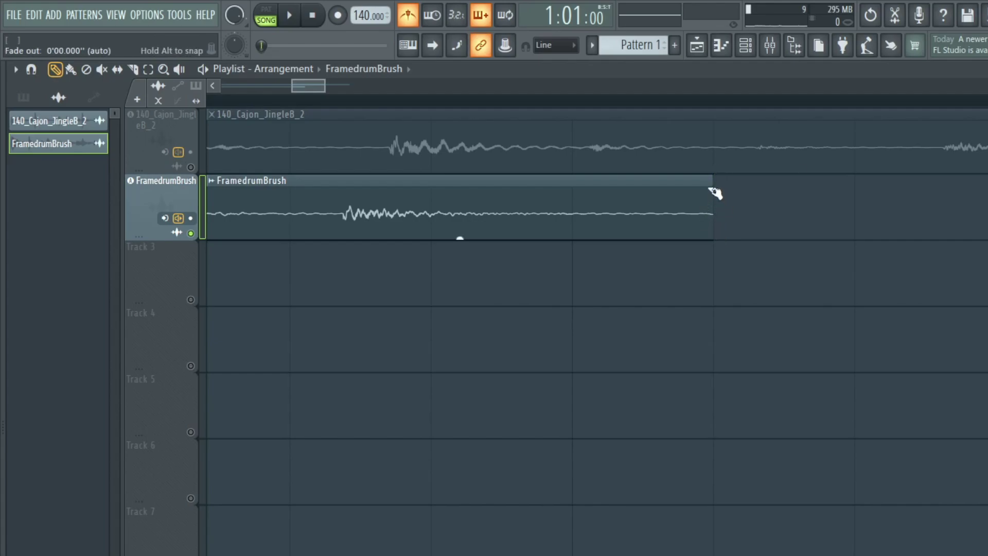
scroll(750, 434, "down", 4)
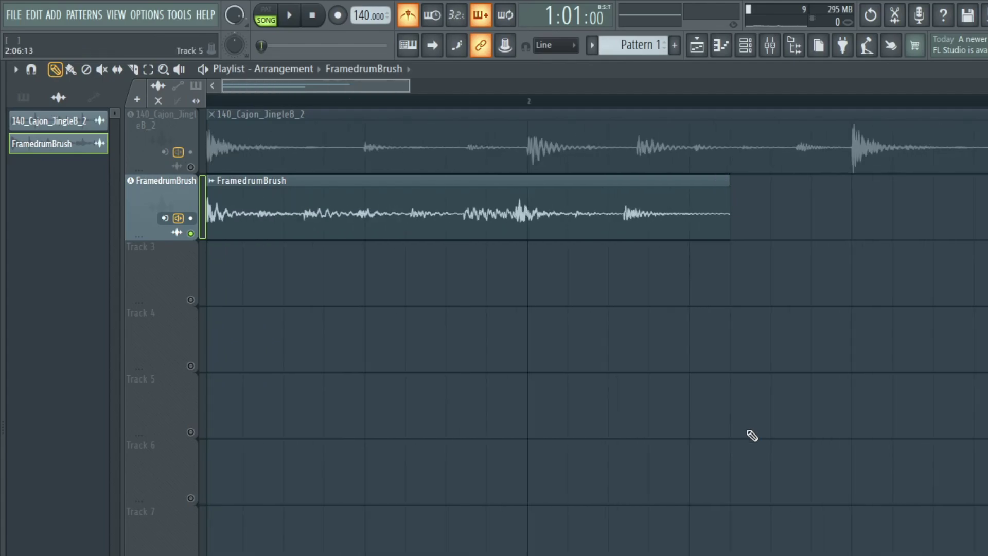
key("space")
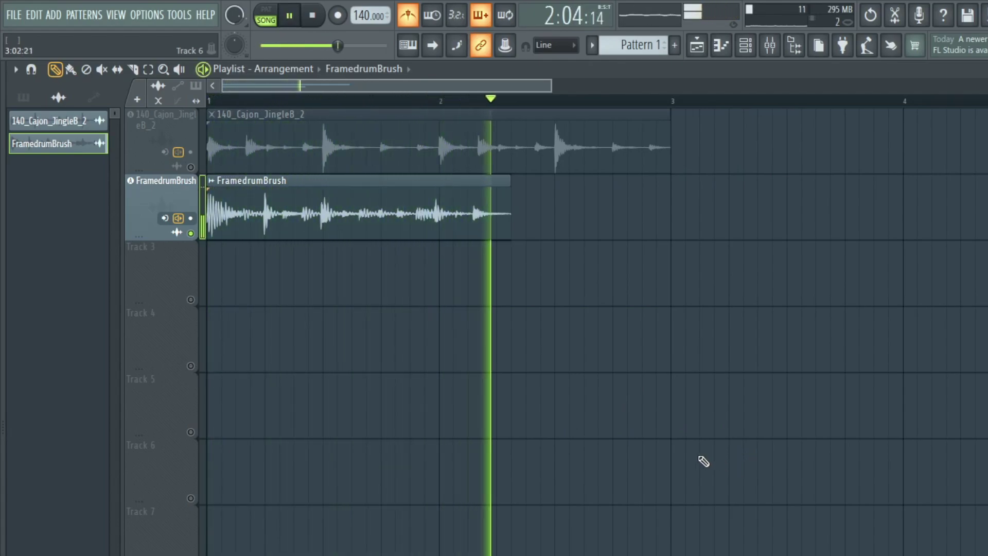
key("space")
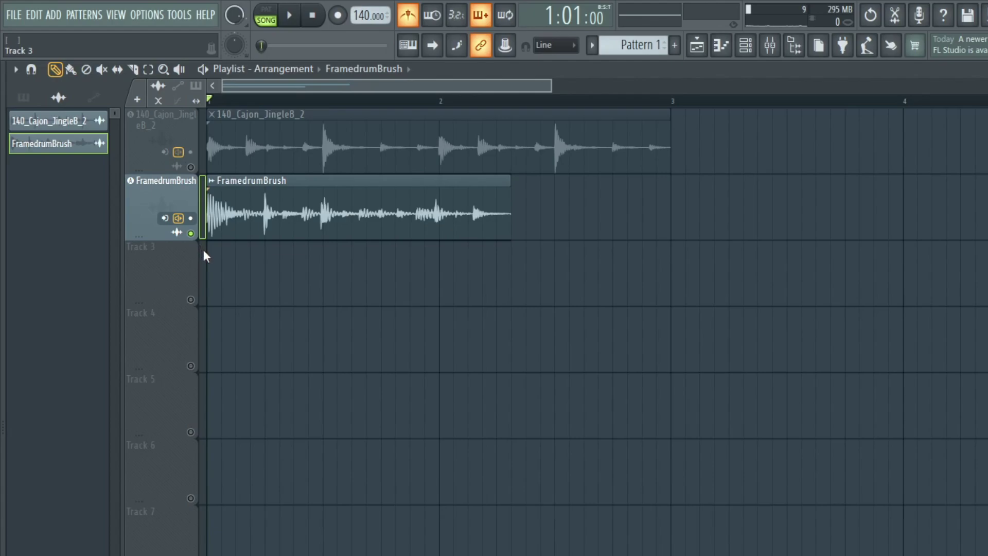
Step: Nudge the FramedrumBrush clip slightly later so it starts at 1:01:02, lining its hits up with the grid
scroll(239, 248, "up", 3)
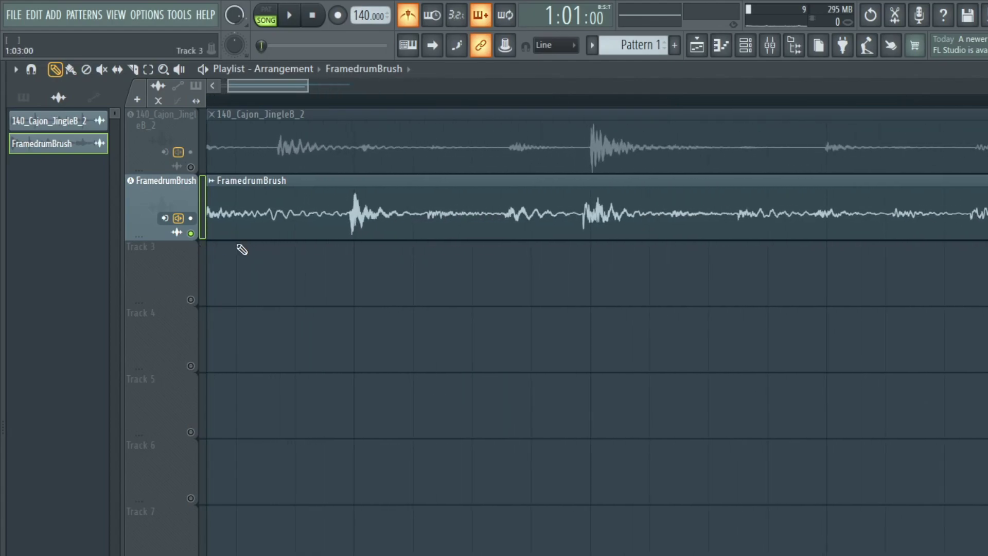
scroll(240, 250, "up", 2)
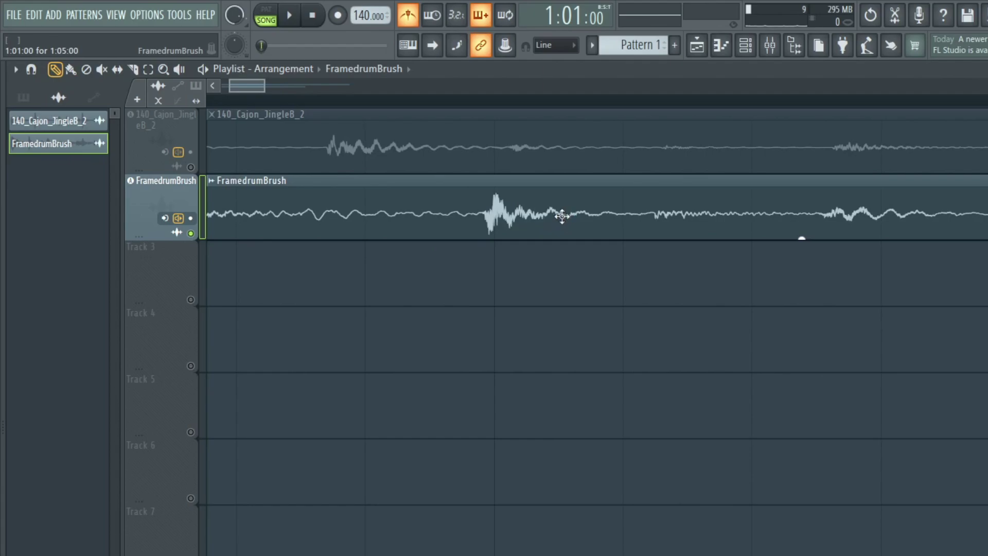
left_click_drag(561, 216, 565, 215)
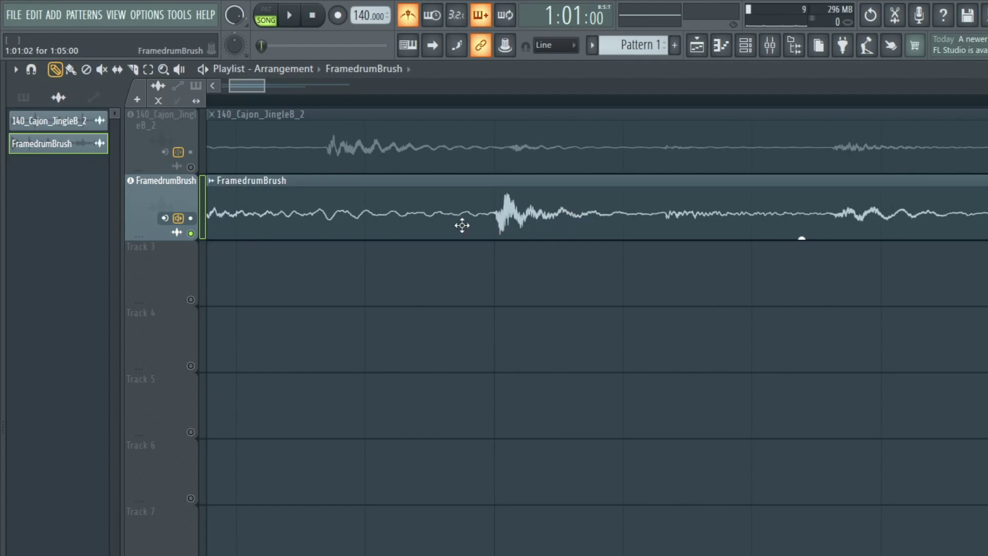
scroll(462, 225, "down", 3)
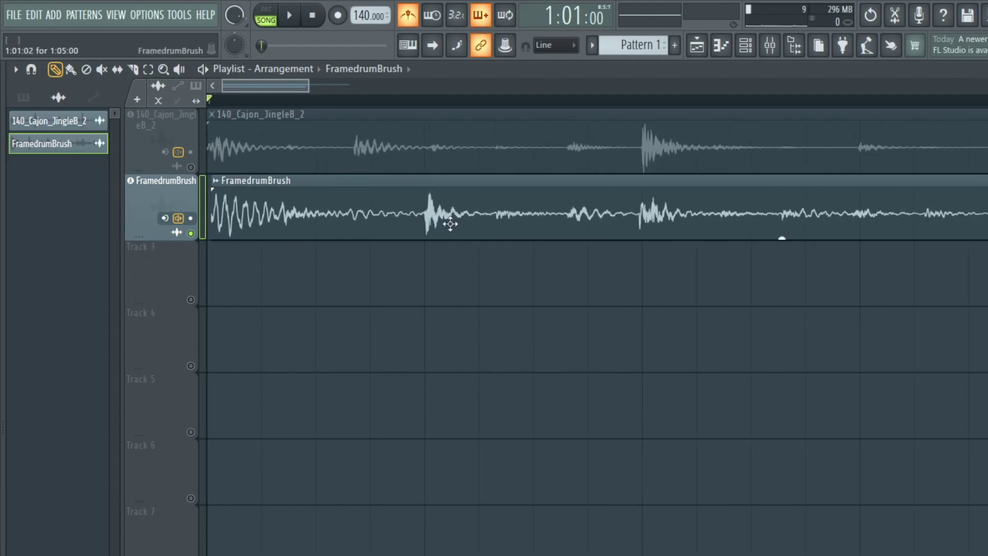
Step: Solo the 140_Cajon_JingleB_2 track and play back its loop
right_click(192, 168)
key("space")
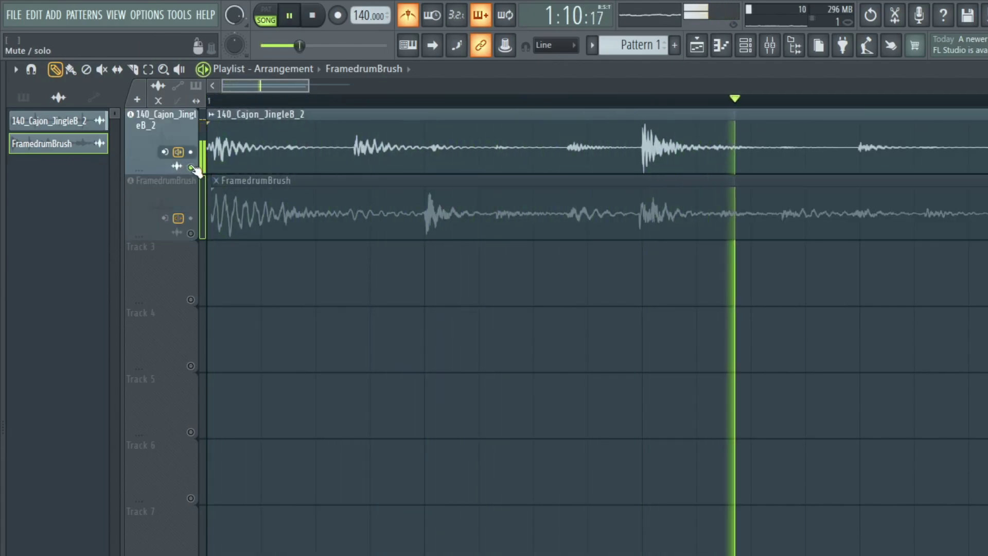
key("space")
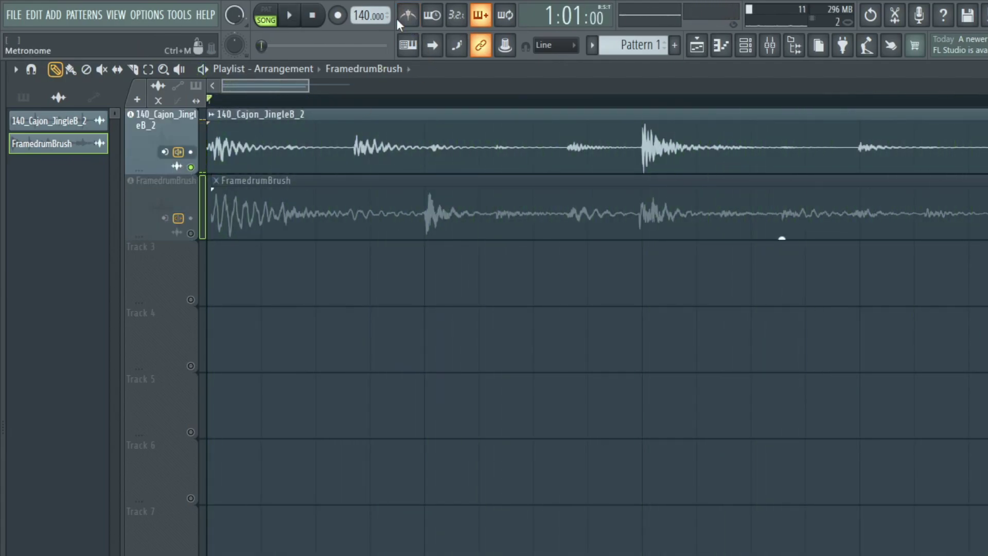
Step: Solo the FramedrumBrush track, slice its clip at 1:05:00 and delete the part before the cut
right_click(191, 233)
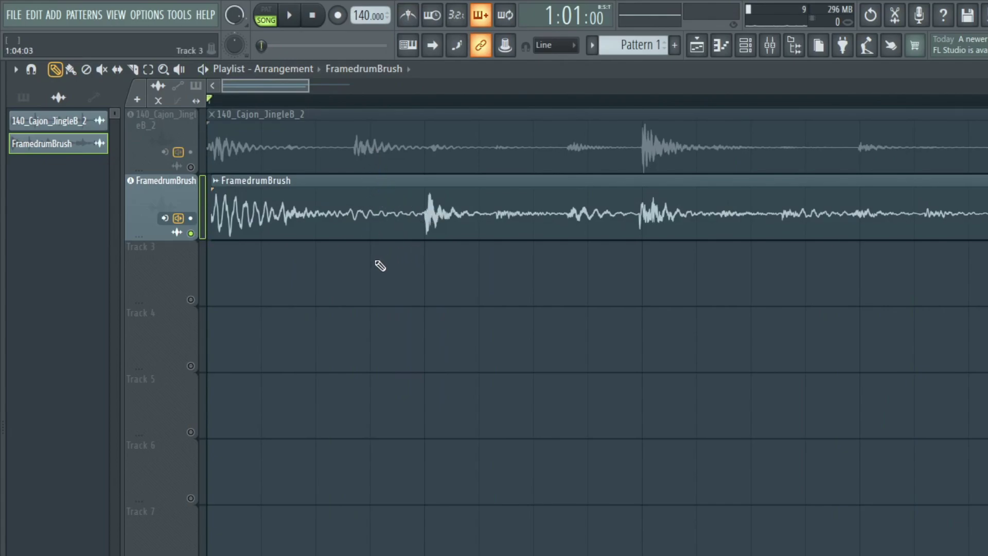
scroll(428, 274, "up", 3)
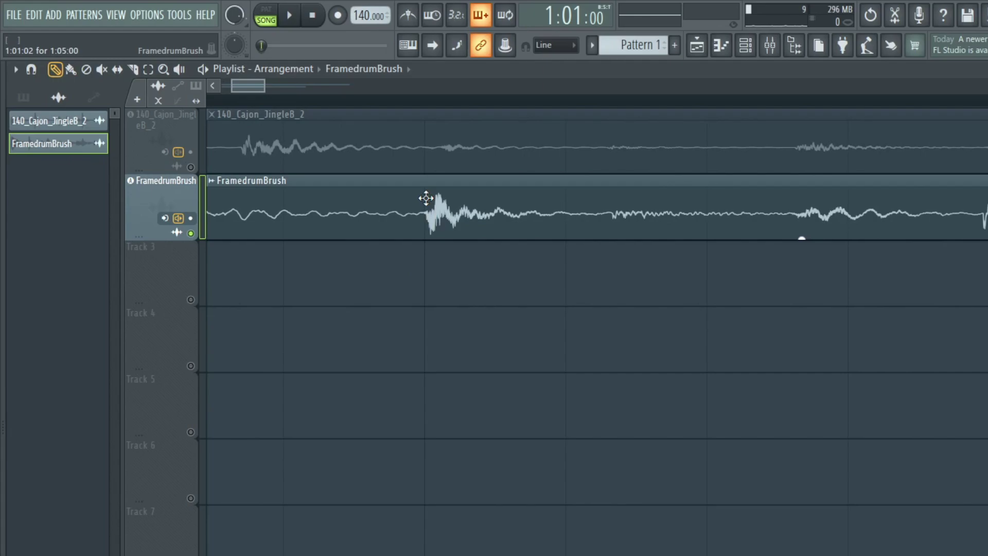
key("c")
left_click_drag(428, 195, 431, 290)
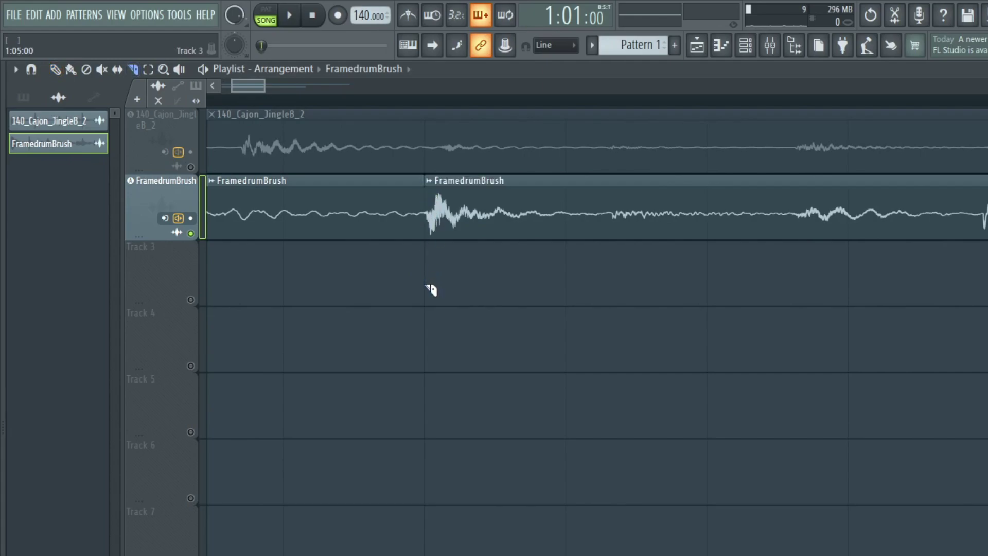
key("p")
scroll(400, 249, "down", 3)
scroll(386, 258, "up", 3)
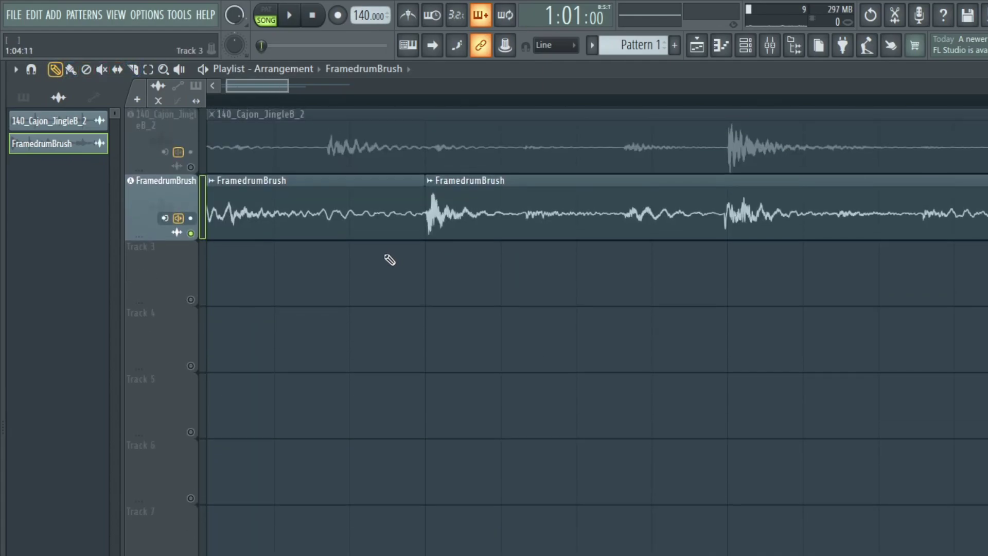
right_click(367, 224)
scroll(490, 276, "down", 4)
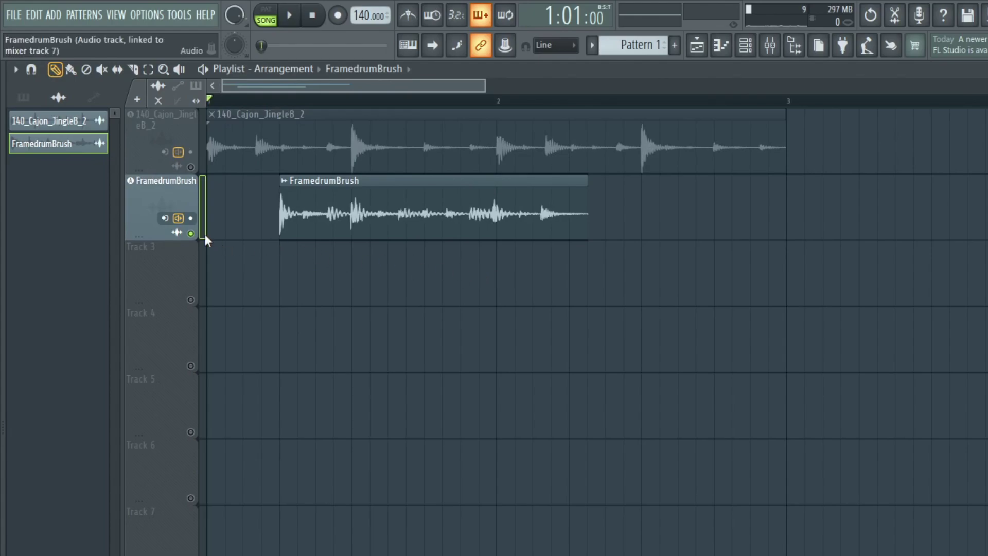
Step: Select the time range across the remaining FramedrumBrush clip and play it as a loop
left_click_drag(282, 104, 591, 112)
key("space")
key("space")
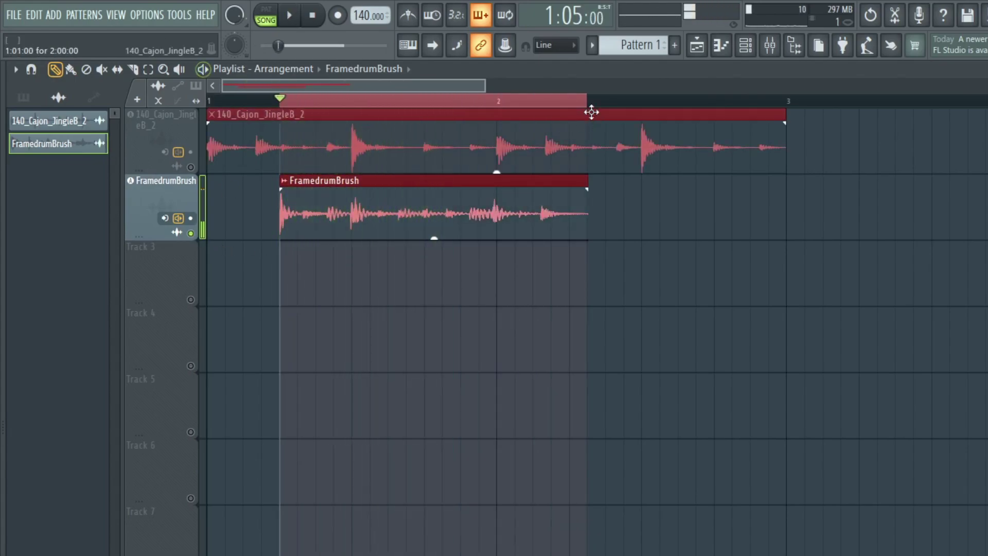
key("space")
key("space")
key("space")
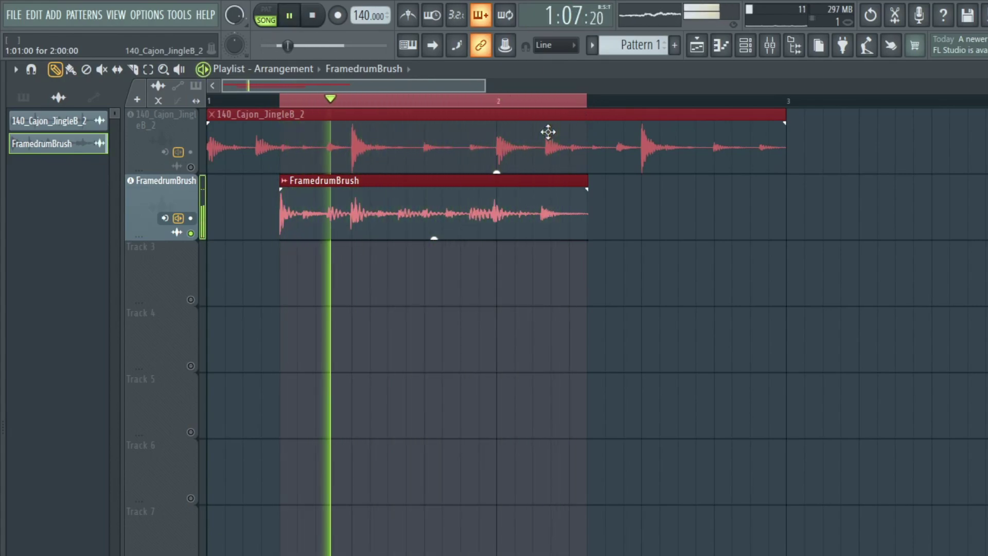
Step: Trim the start of the FramedrumBrush clip past its first hit and play back the result
scroll(281, 231, "up", 5, "ctrl")
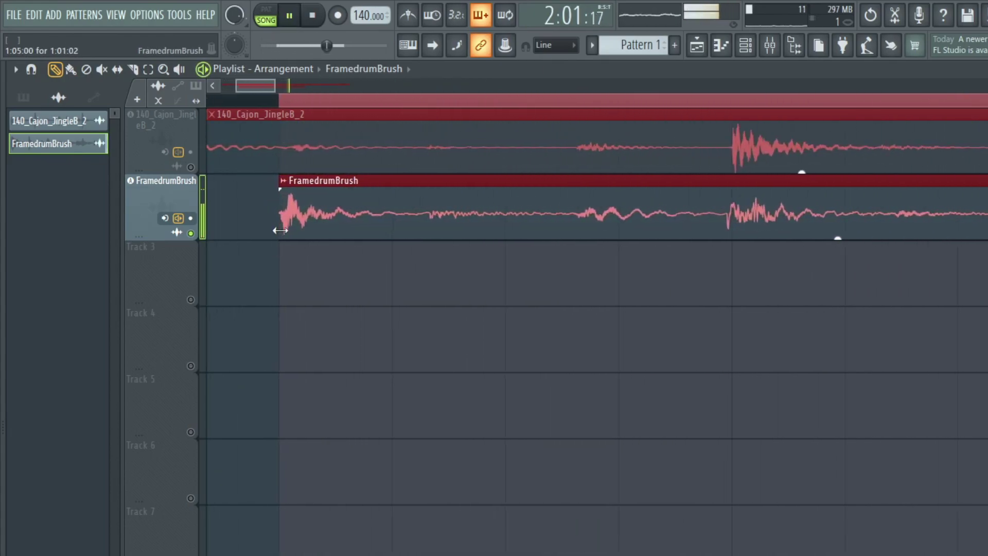
scroll(280, 230, "down", 1, "ctrl")
key("space")
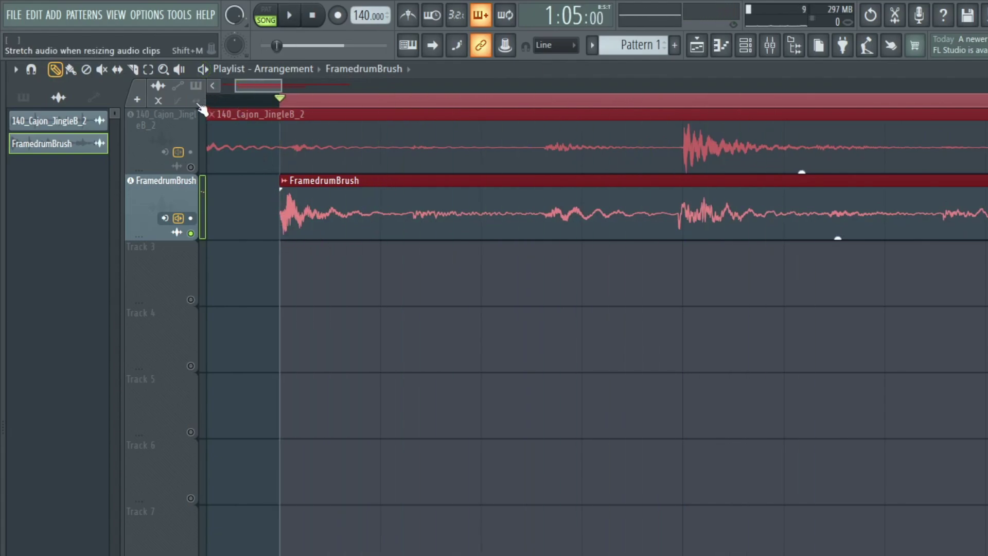
left_click_drag(280, 230, 412, 238)
key("space")
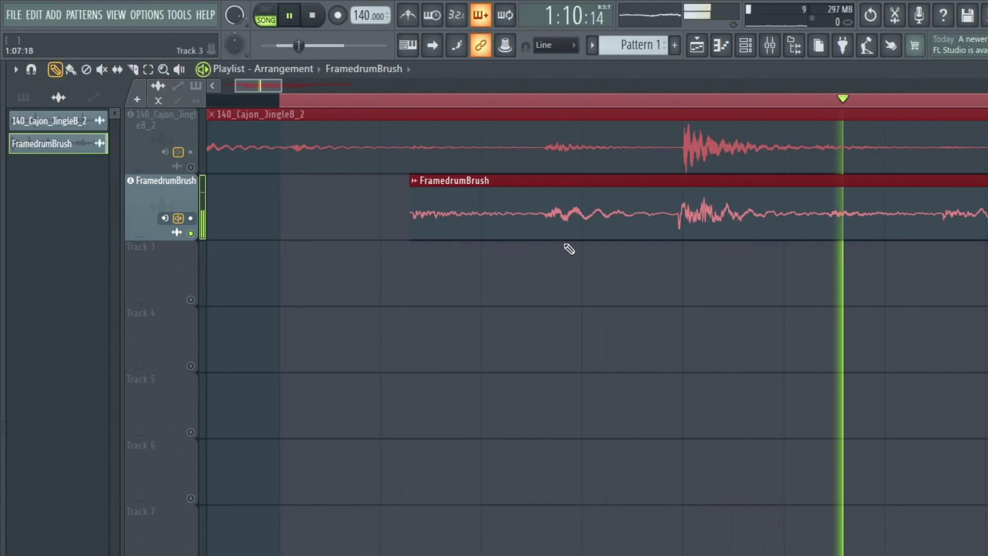
scroll(679, 260, "down", 2)
key("space")
Step: Move the FramedrumBrush clip to 1:01:00, slice it at 1:06:00 and delete the remainder, leaving a length of 0:05:00
left_click_drag(711, 204, 98, 205)
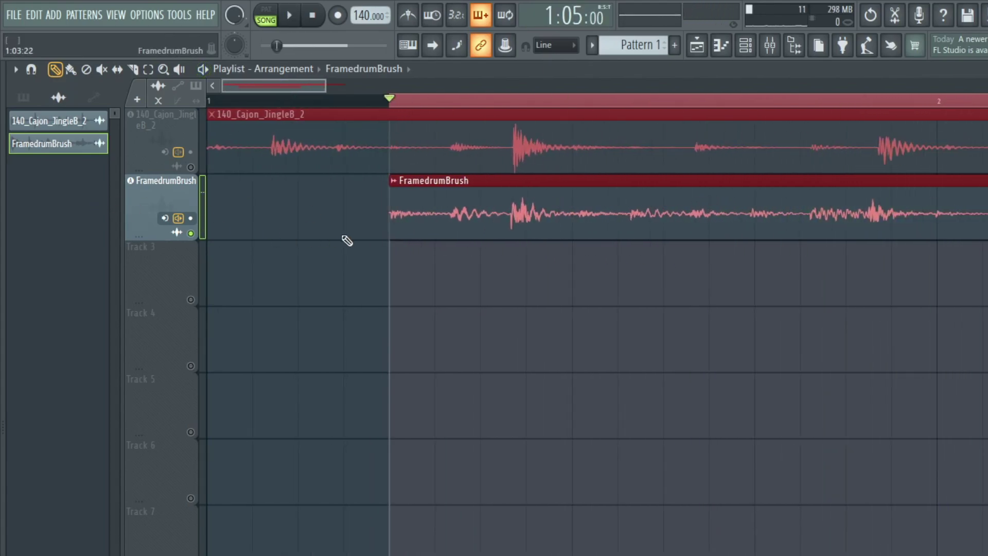
left_click(591, 260)
scroll(591, 260, "up", 3)
key("c")
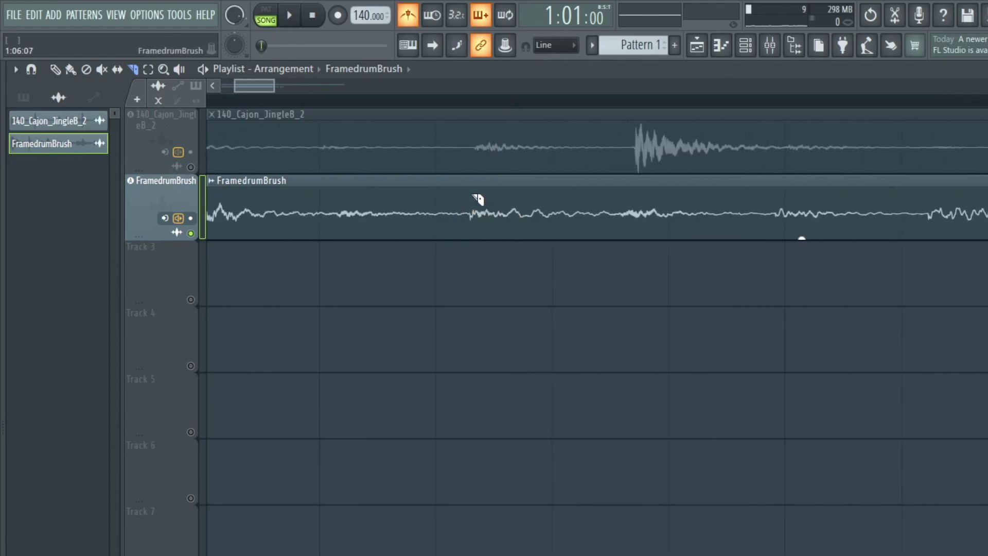
key("b")
right_click(544, 222)
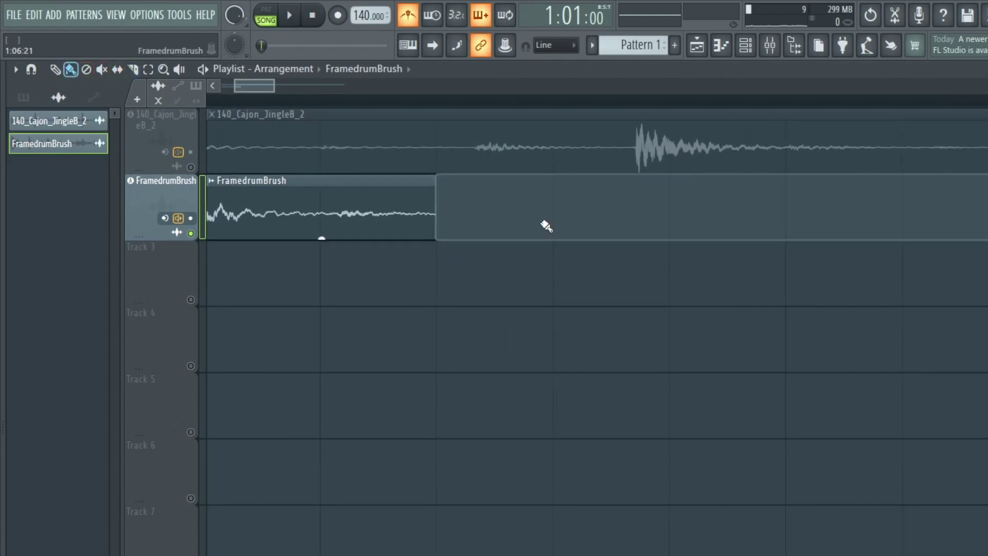
scroll(609, 252, "down", 5)
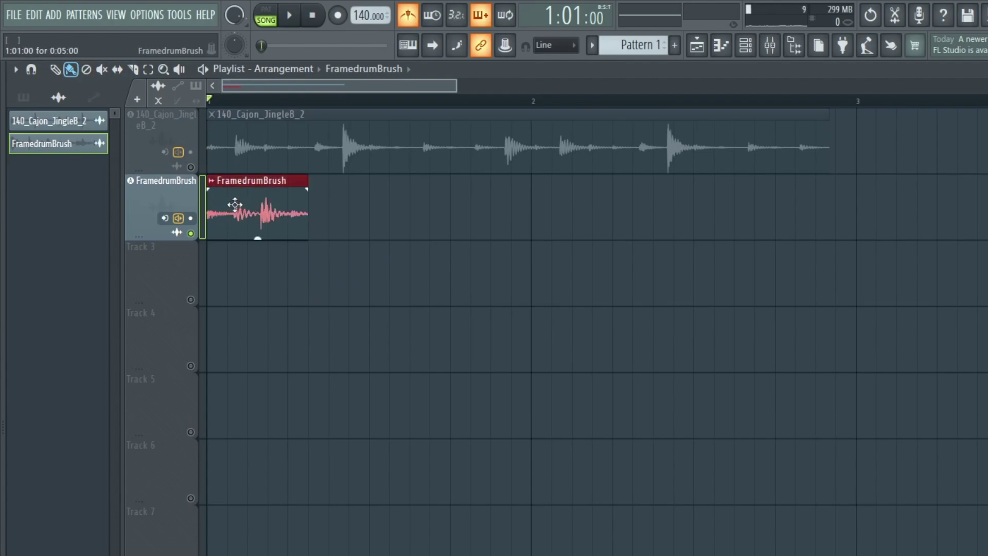
left_click_drag(235, 205, 357, 227)
key("space")
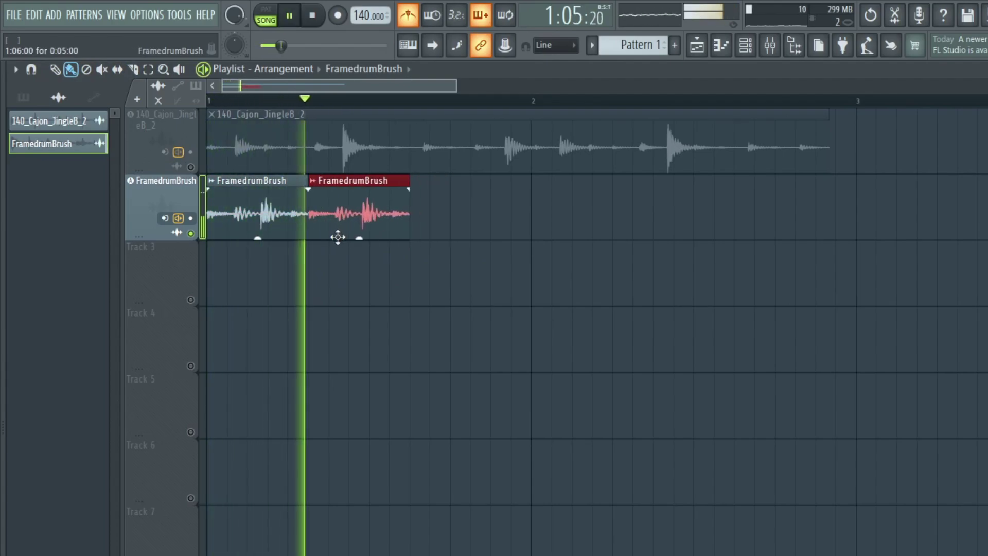
key("space")
right_click(344, 234)
Step: Play the single 0:05:00 FramedrumBrush clip repeatedly against the metronome to check its loop point
key("space")
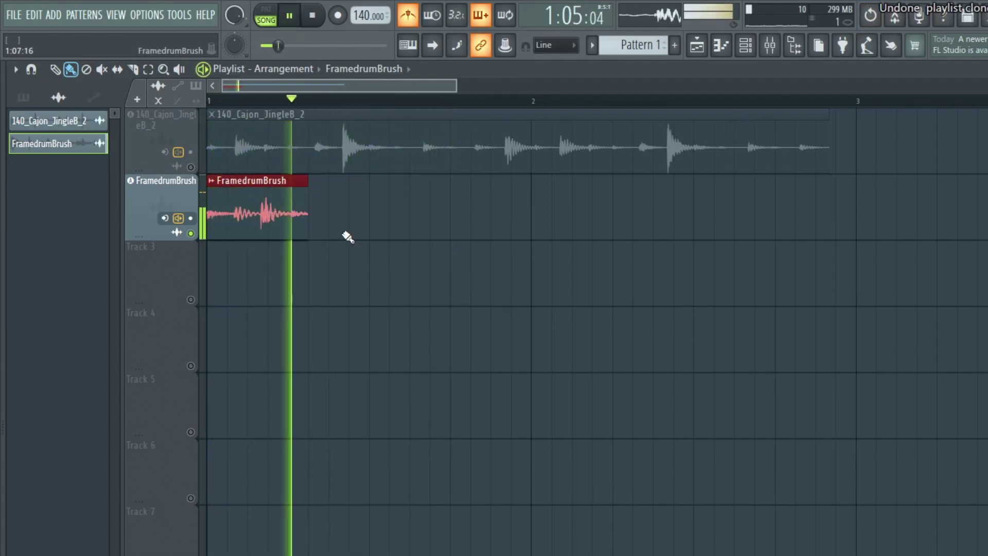
key("space")
key("space")
key("space")
key("space")
Step: Slice the FramedrumBrush clip at 1:05:00 and remove the tail, shortening it to a length of 0:04:00
scroll(227, 258, "up", 3)
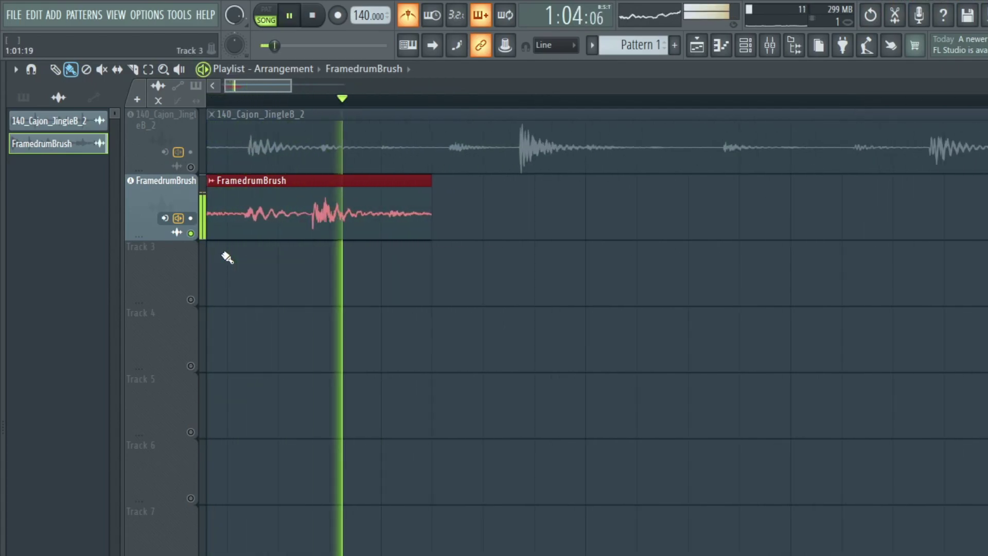
key("space")
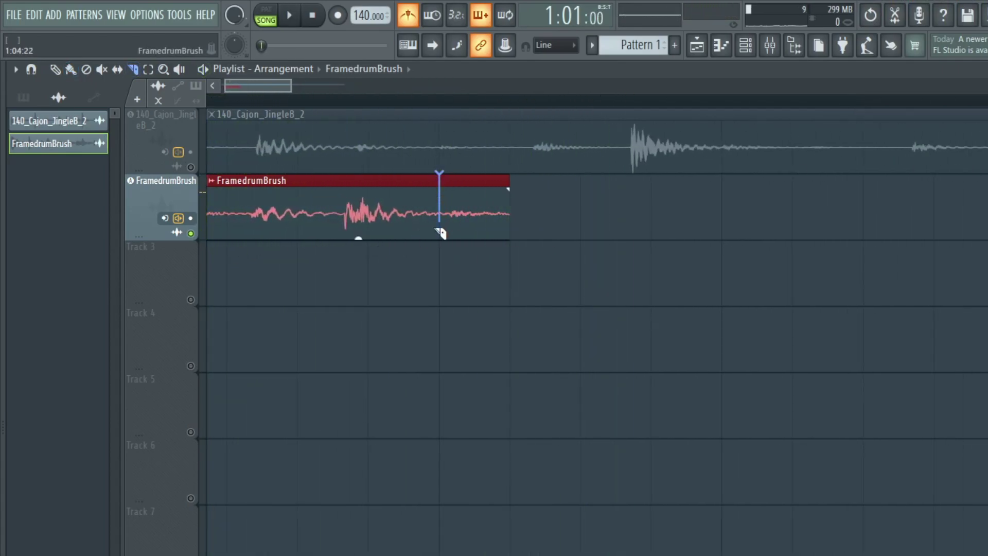
left_click_drag(440, 233, 440, 236)
left_click_drag(354, 220, 585, 229)
scroll(592, 227, "down", 3)
key("space")
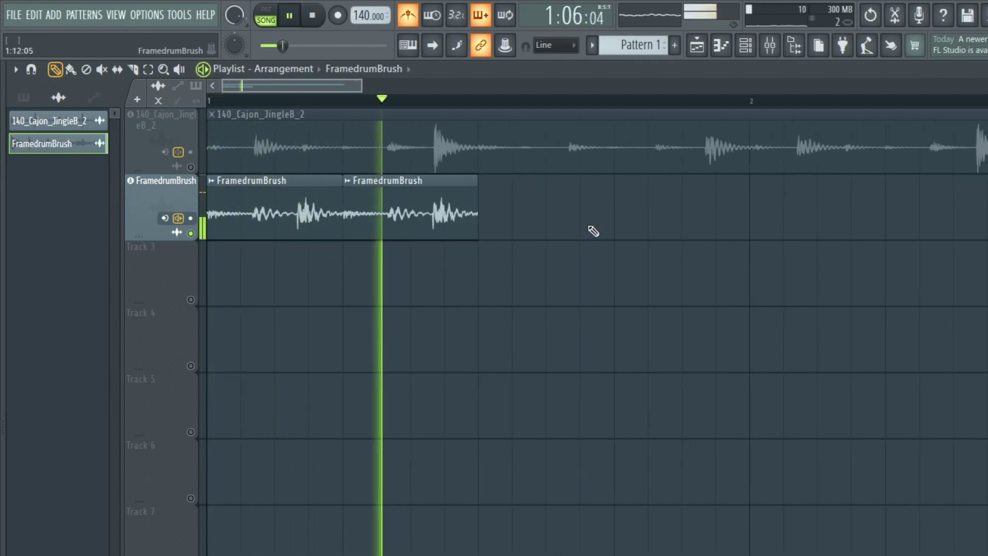
key("space")
key("ctrl+z")
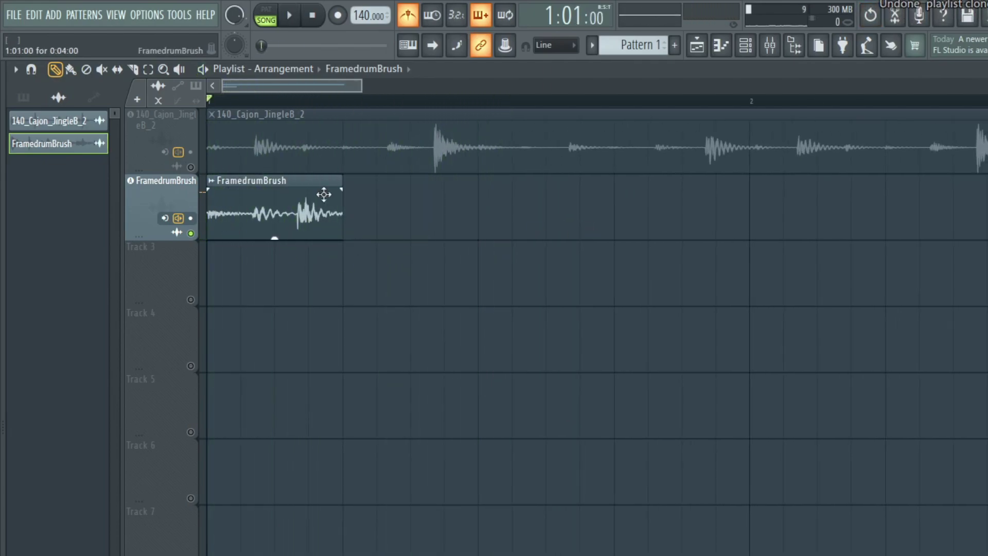
Step: Play the 0:04:00 FramedrumBrush clip with the metronome and without it to check how it loops
key("space")
key("space")
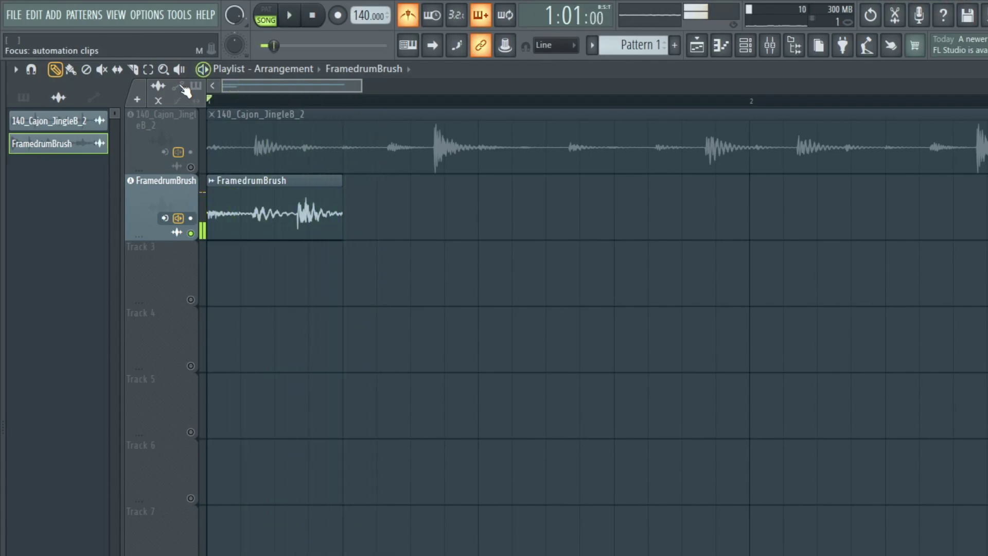
key("space")
key("space")
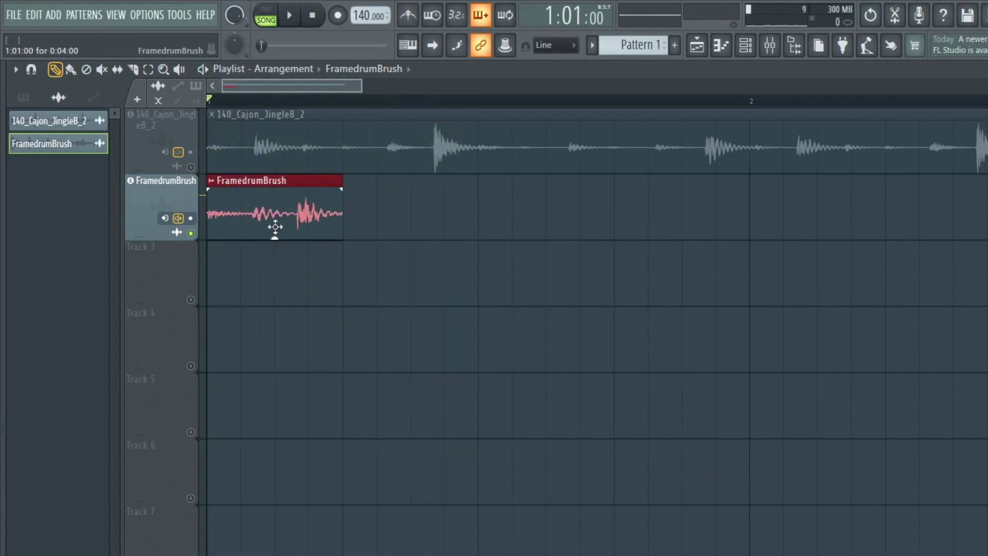
Step: Duplicate the FramedrumBrush clip end to end until eight copies fill bars 1 and 2
scroll(270, 233, "down", 3)
key("ctrl+b")
key("ctrl+b")
key("ctrl+b")
key("ctrl+b")
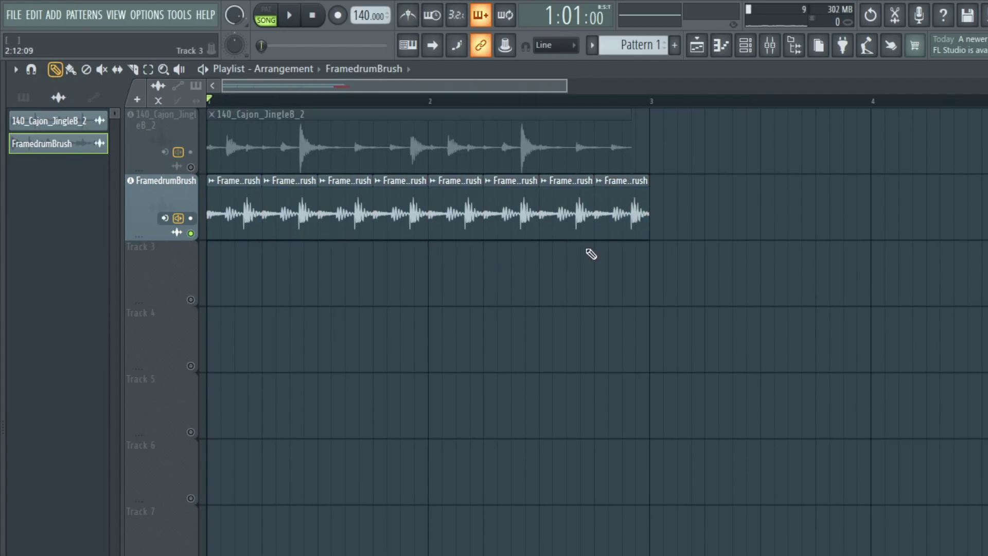
Step: Solo the FramedrumBrush track and play its repeated clips, turning the metronome on to check the timing
left_click(370, 141)
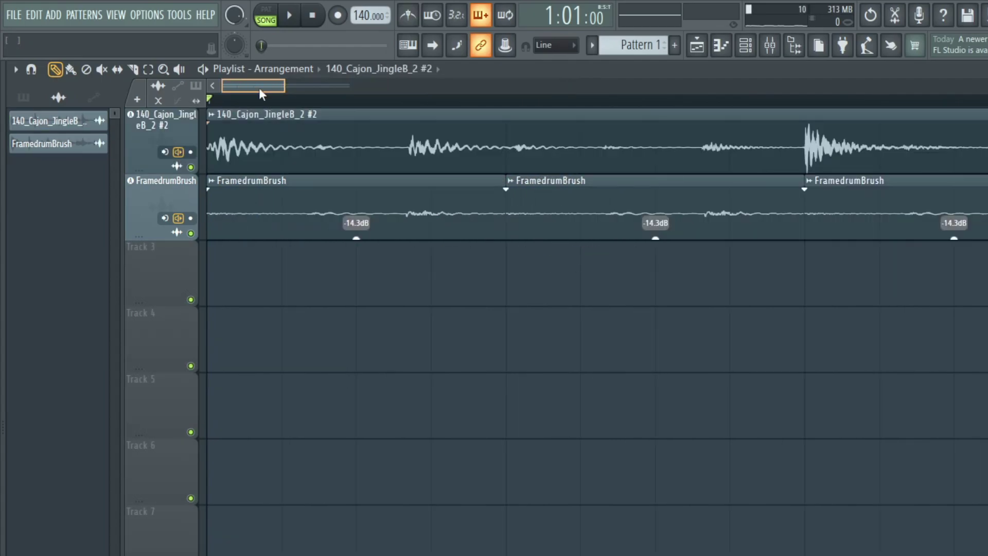
right_click(191, 233)
scroll(221, 249, "down", 5, "ctrl")
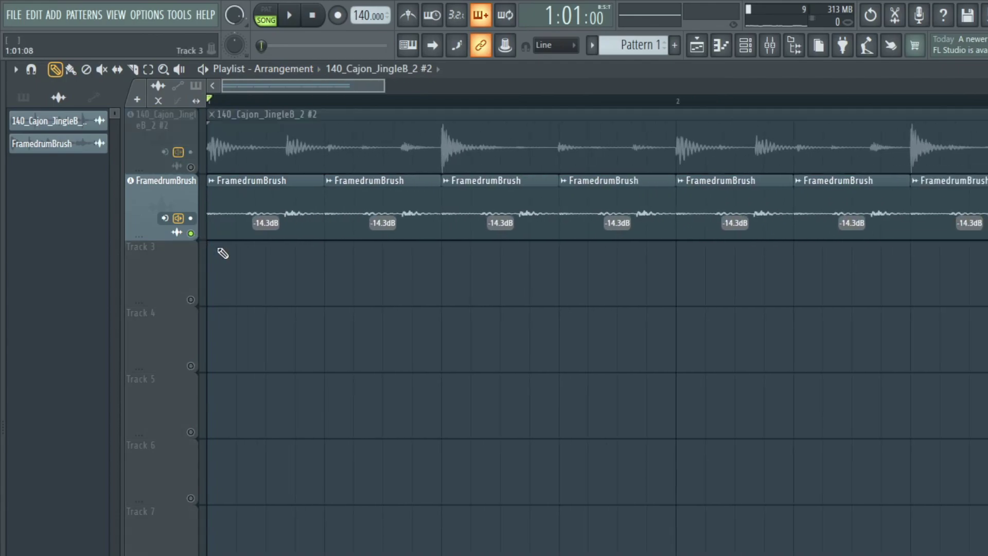
key("space")
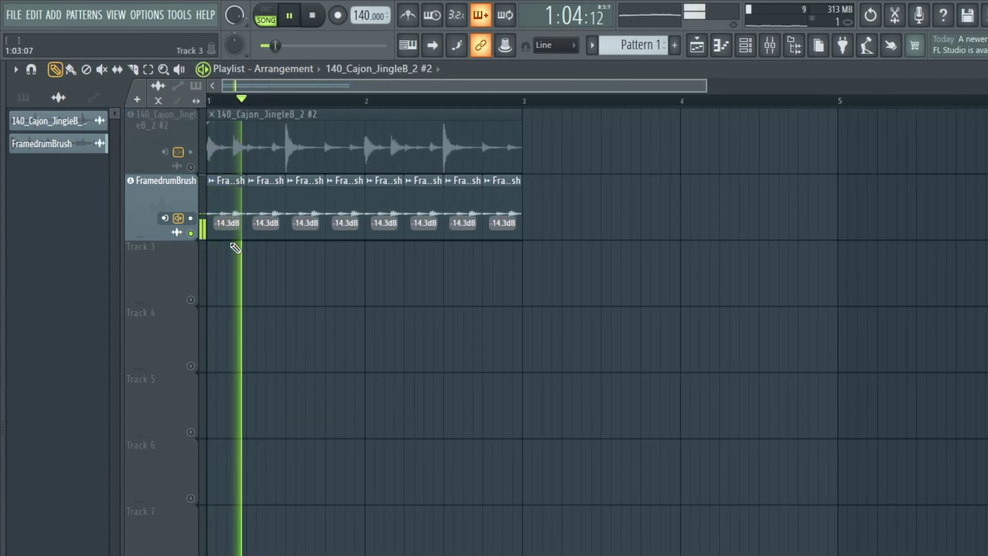
left_click(420, 16)
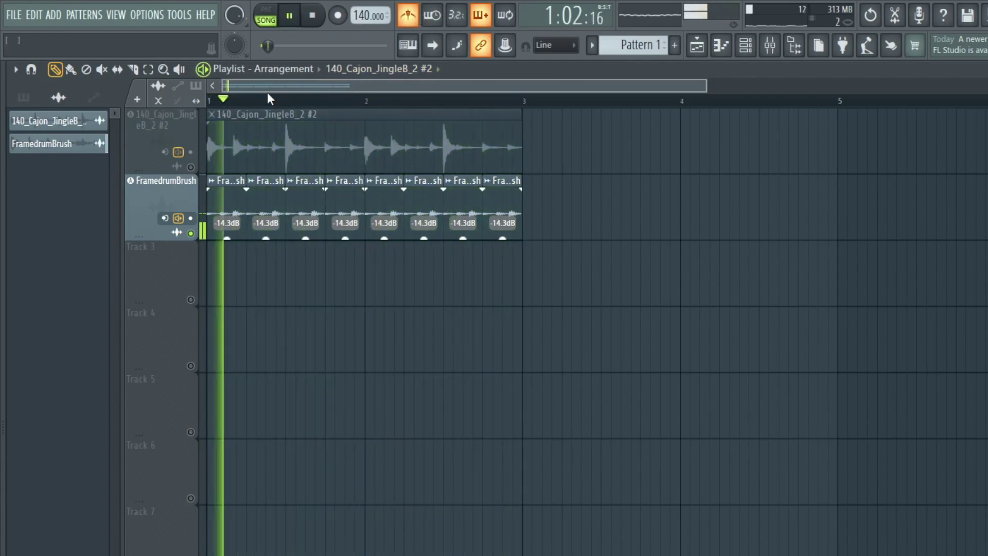
key("space")
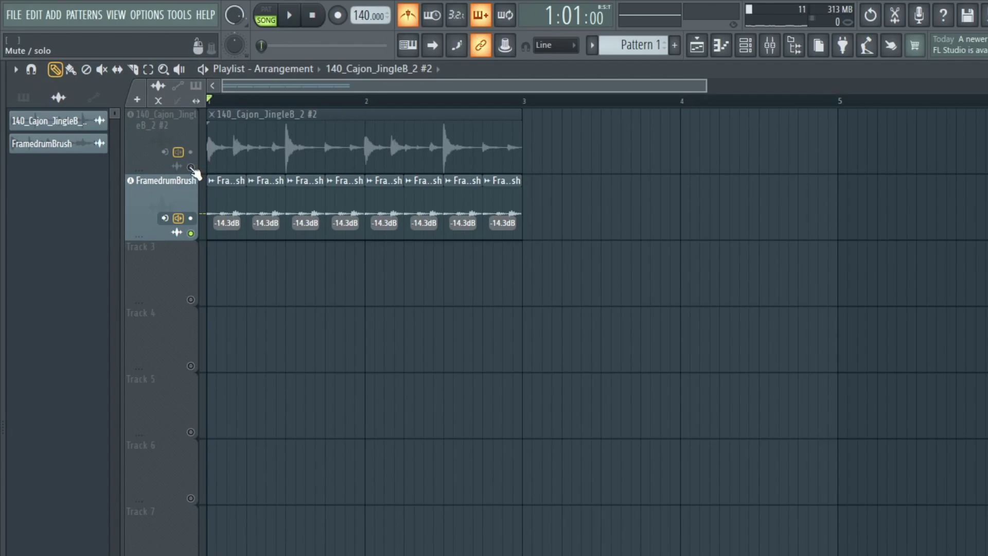
Step: Solo the 140_Cajon_JingleB_2 #2 track and play its loop with the metronome, then without it
right_click(191, 168)
scroll(154, 134, "up", 4)
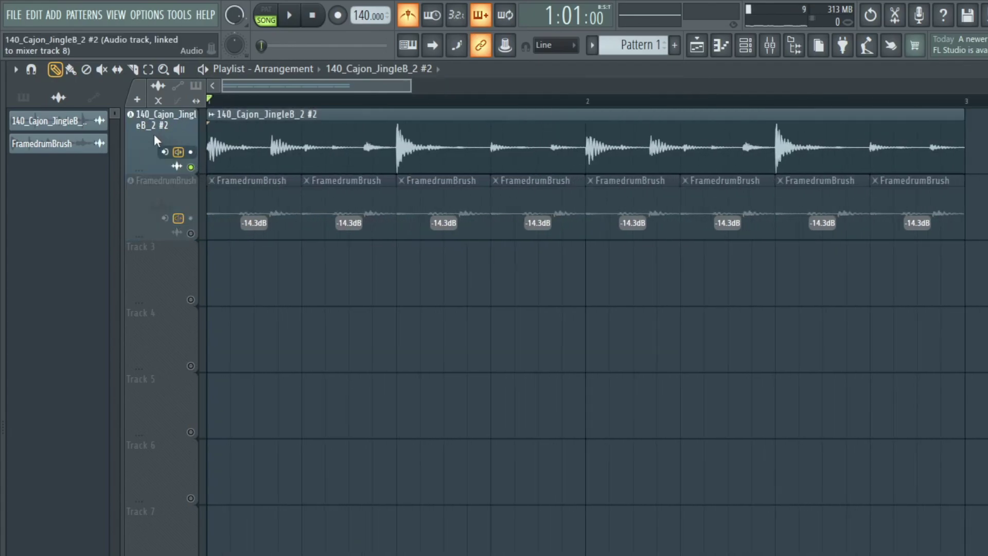
key("space")
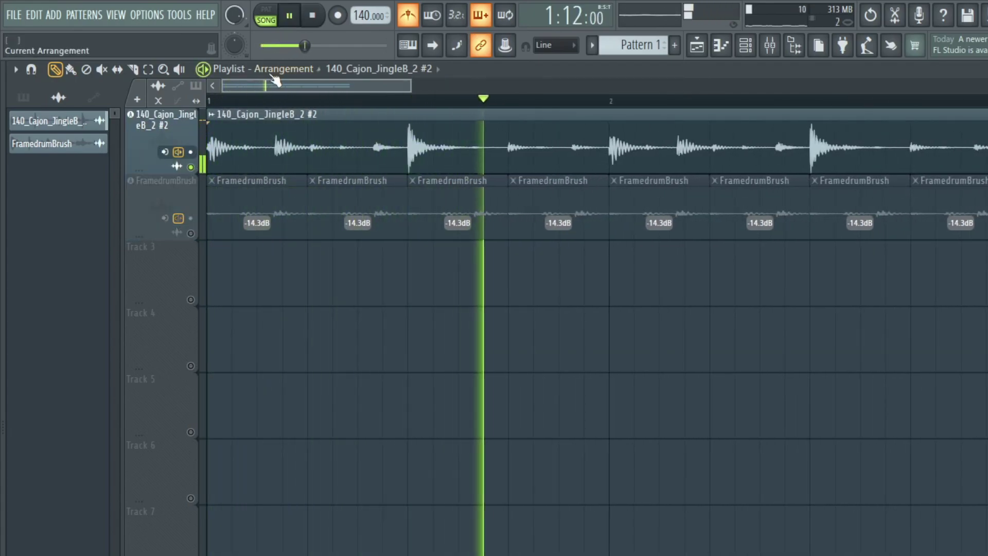
left_click(408, 15)
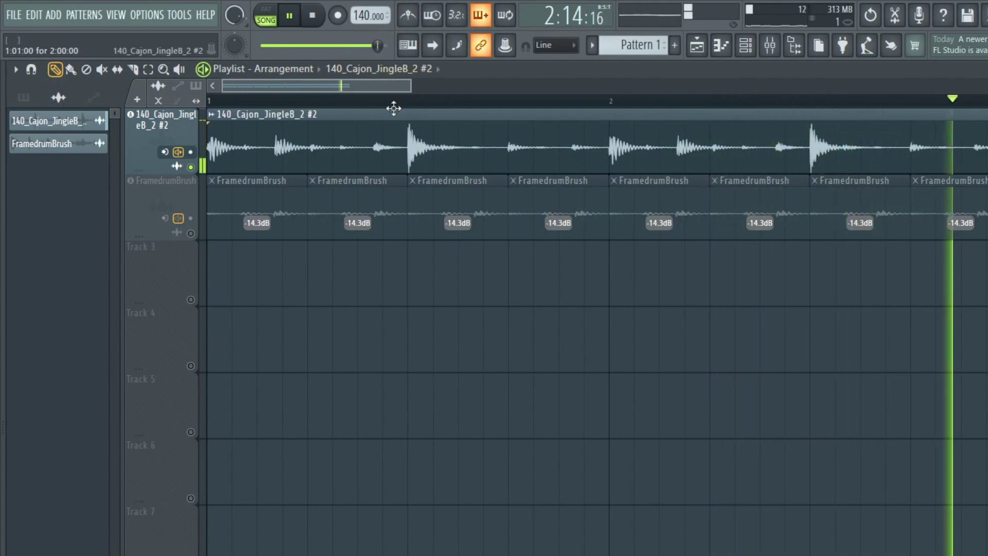
key("space")
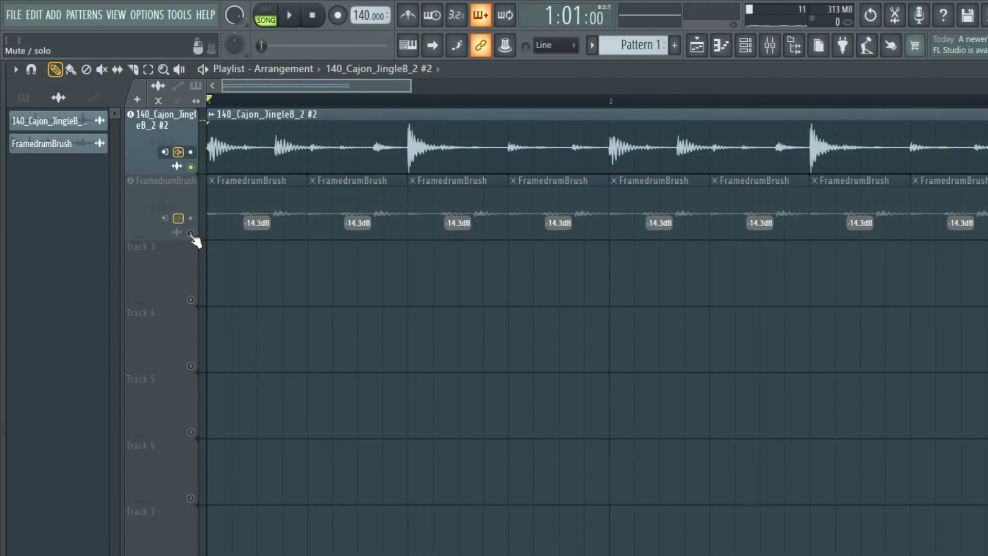
Step: Unmute the FramedrumBrush track and play it together with the 140_Cajon_JingleB_2 #2 track
left_click(191, 234)
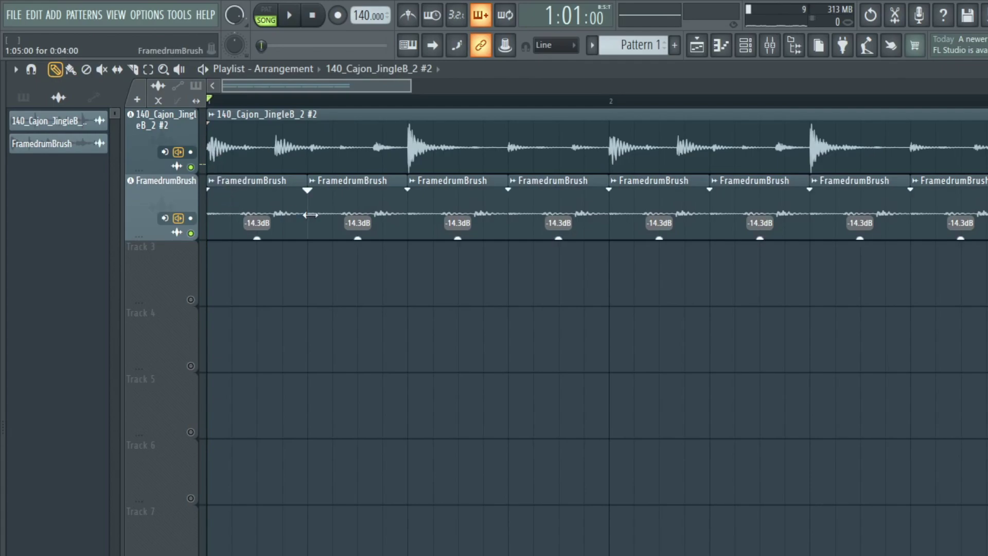
key("space")
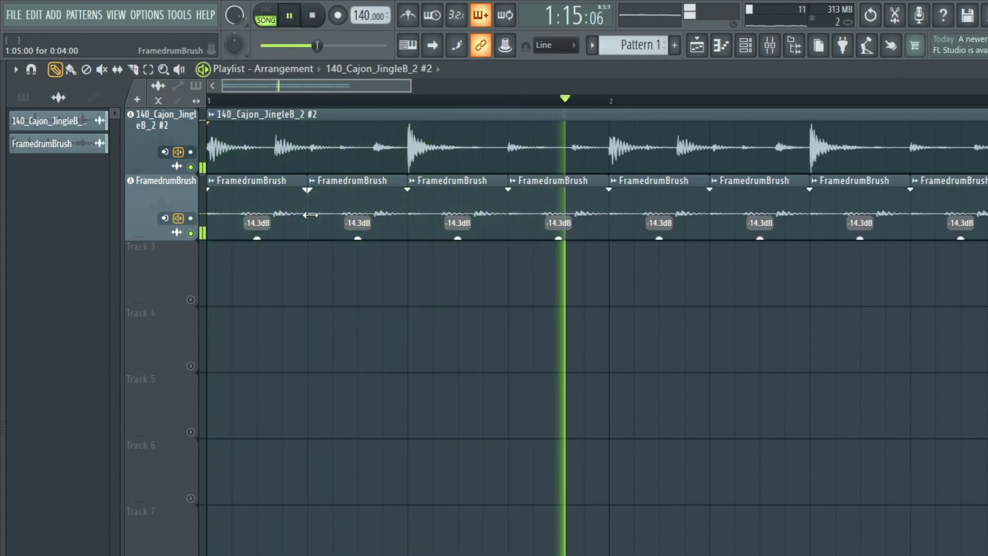
scroll(506, 200, "down", 1)
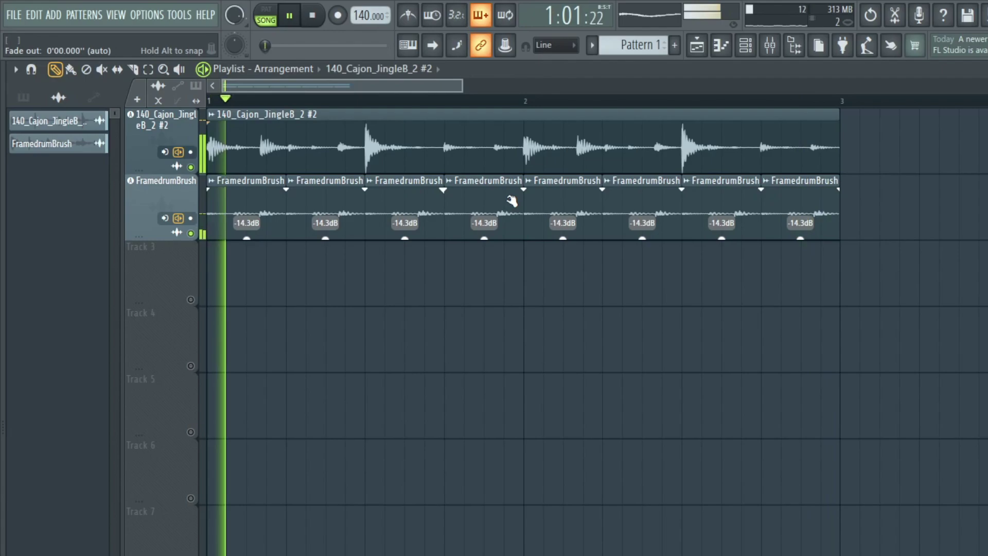
Step: Select all the clips on the FramedrumBrush track and set their gain to -9.1 dB, playing them against the cajon loop
double_click(184, 202)
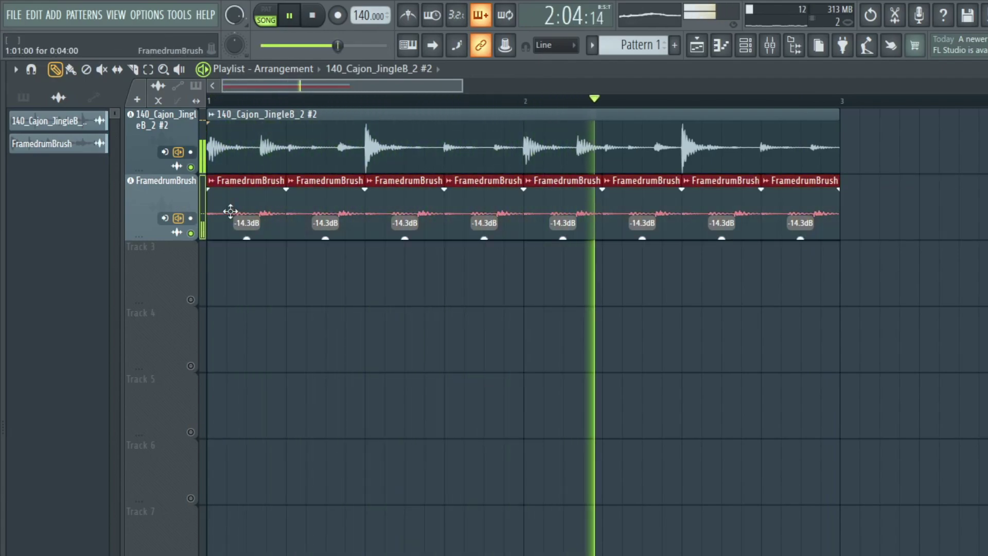
key("space")
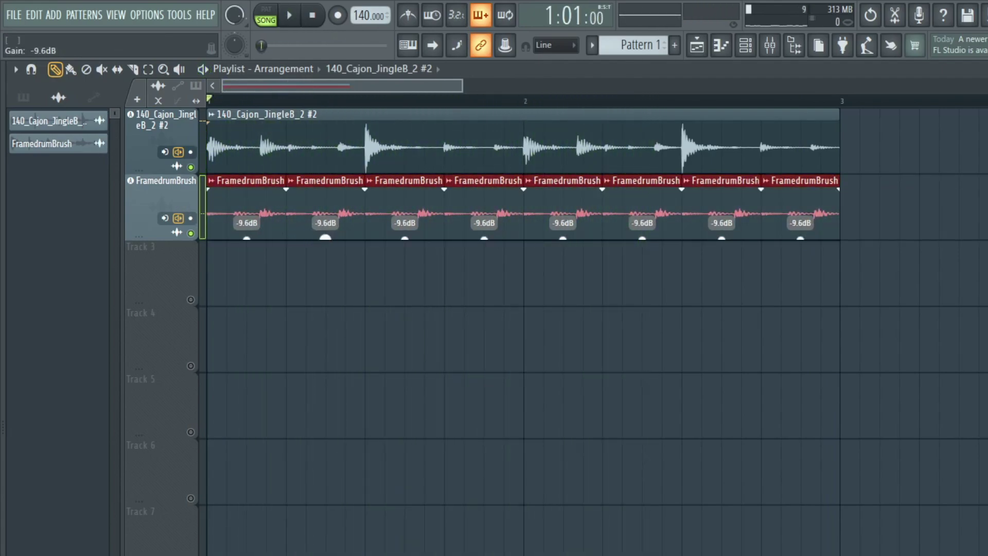
scroll(325, 236, "up", 1)
key("space")
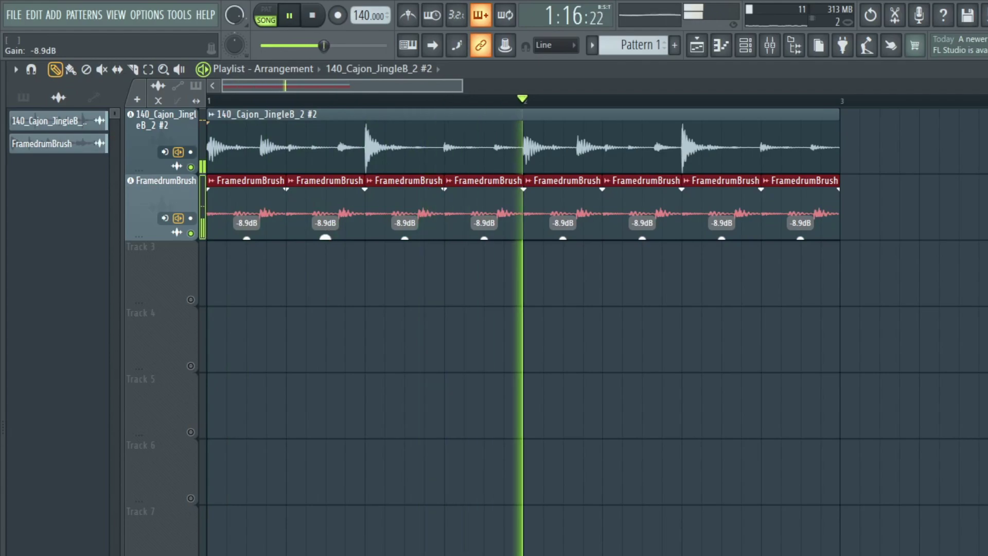
scroll(325, 237, "up", 1)
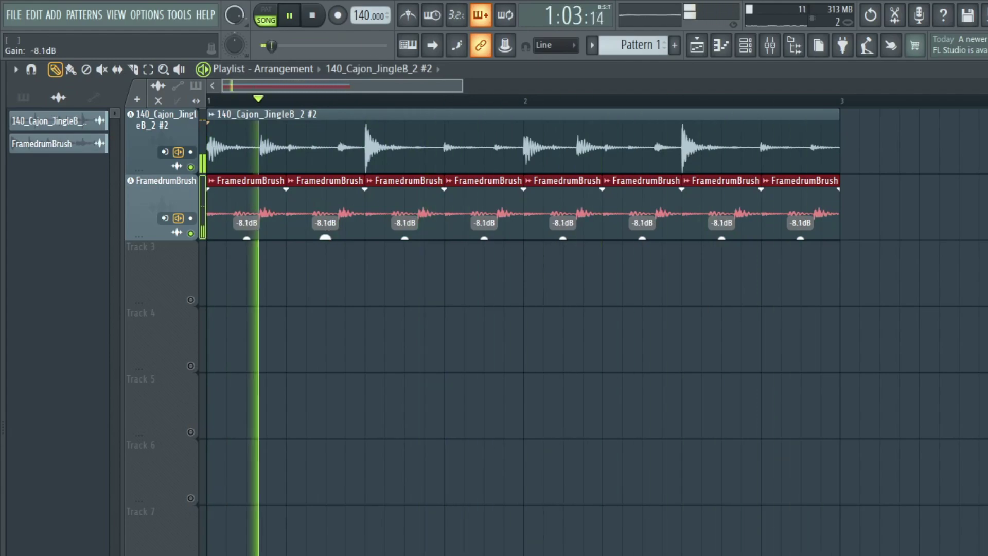
scroll(325, 237, "down", 1)
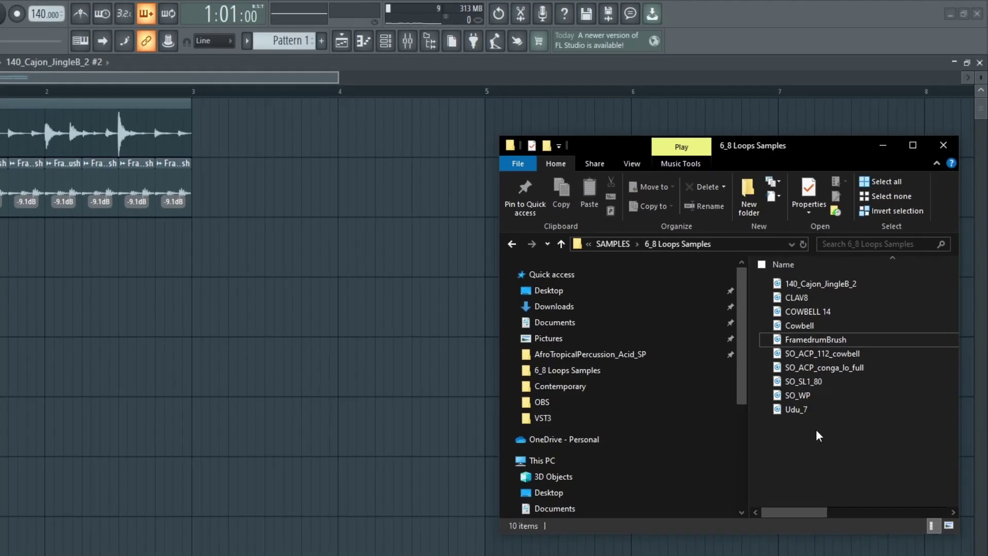
Step: Add the Udu_7 sample from the 6_8 Loops Samples folder as an audio track and move its clip to the start of bar 1
left_click(818, 403)
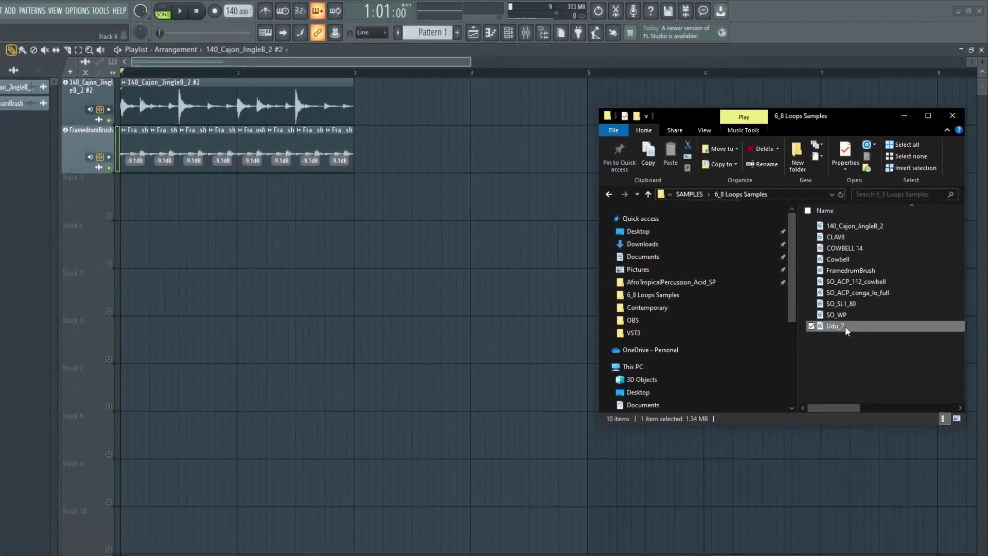
left_click_drag(845, 327, 103, 199)
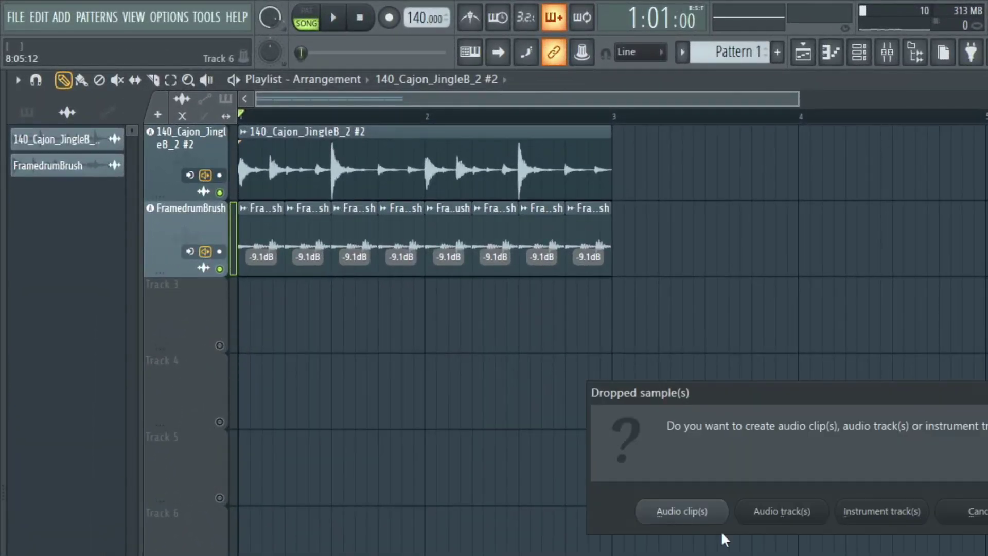
left_click(795, 512)
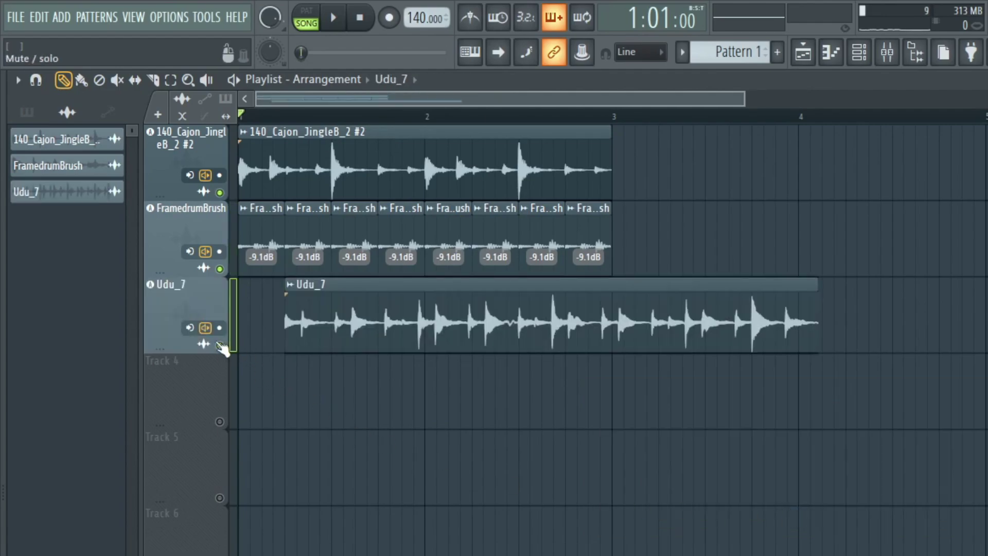
left_click_drag(731, 324, 684, 324)
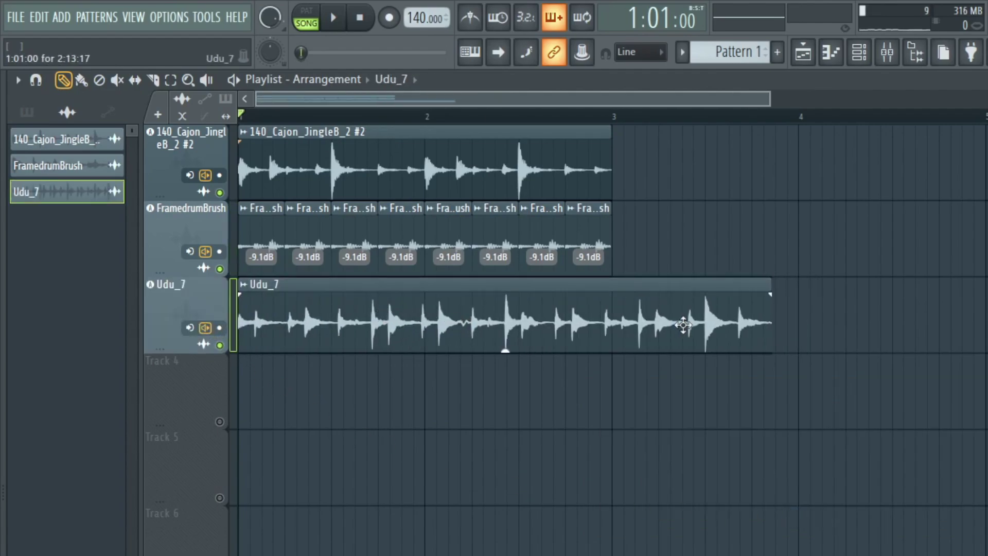
Step: Solo the Udu_7 track and play its clip with the metronome turned on
left_click(219, 346, "ctrl")
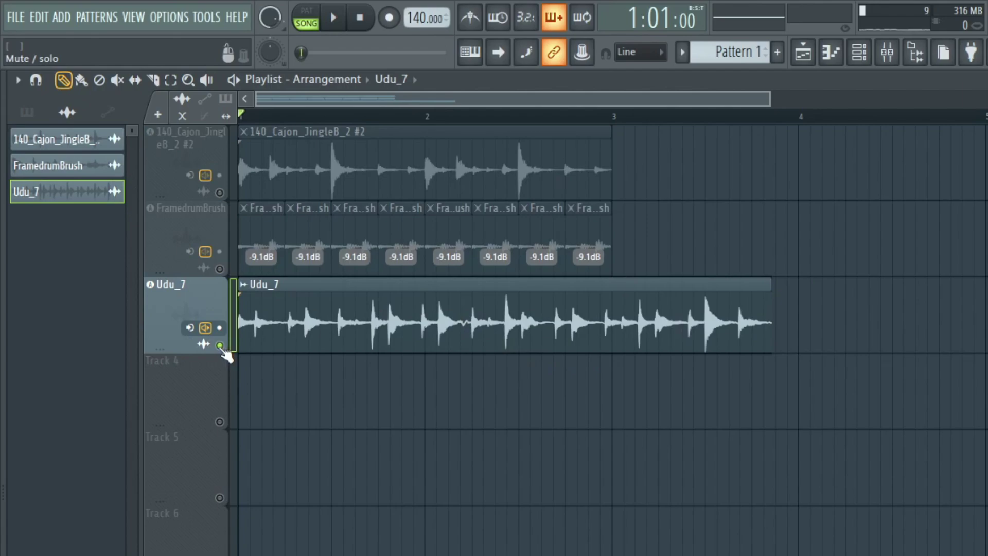
key("space")
left_click(477, 18)
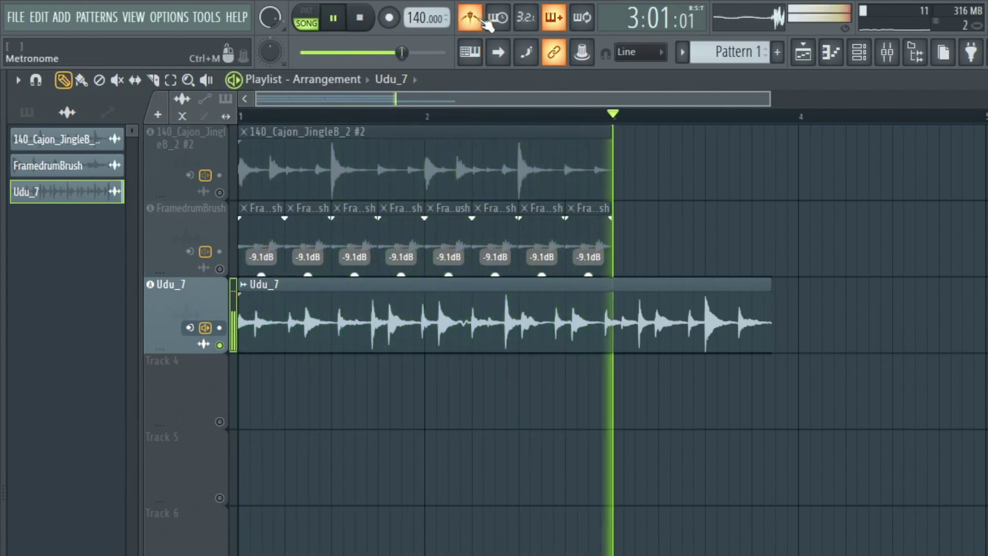
key("space")
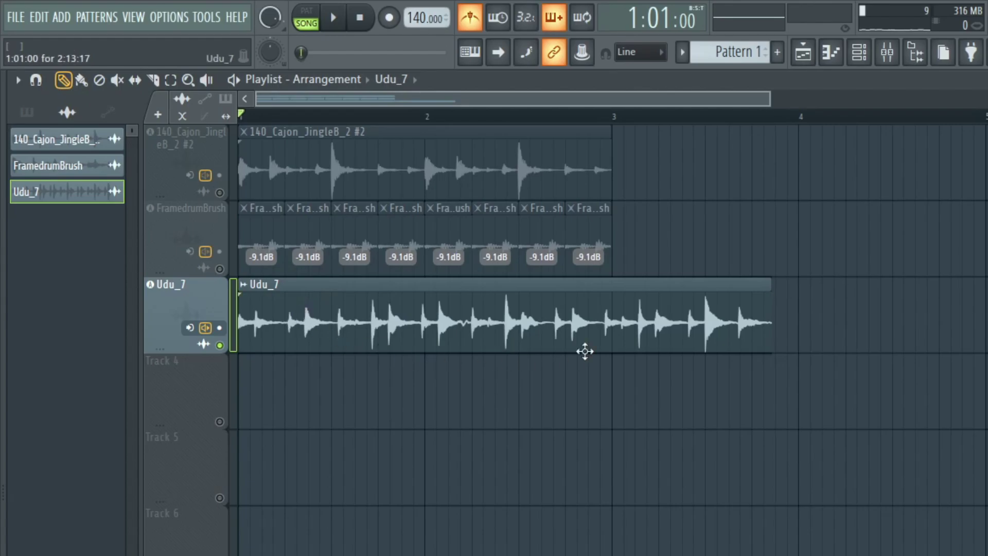
Step: Examine the opening hits of the Udu_7 clip against the grid and play them with the metronome
scroll(187, 353, "up", 5)
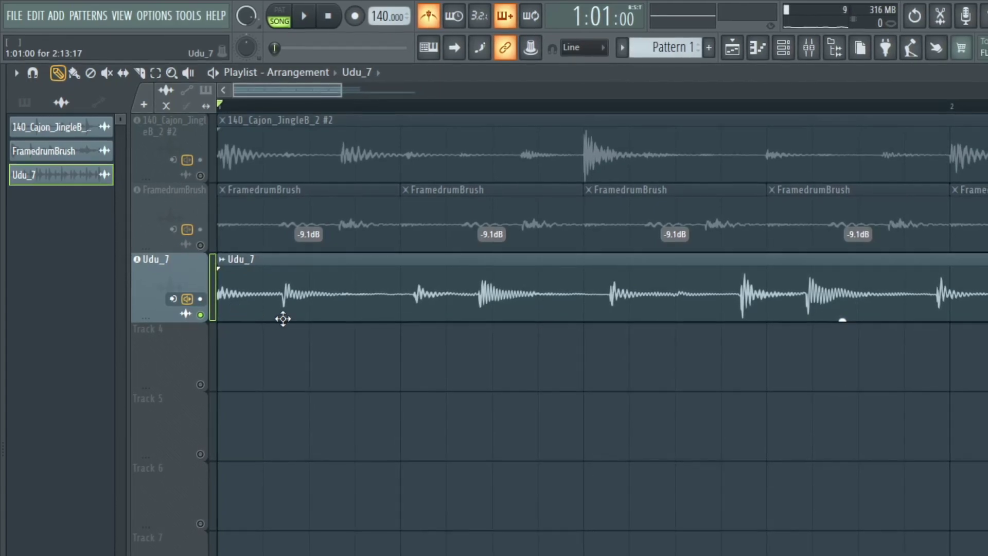
right_click(201, 314)
right_click(200, 314)
key("space")
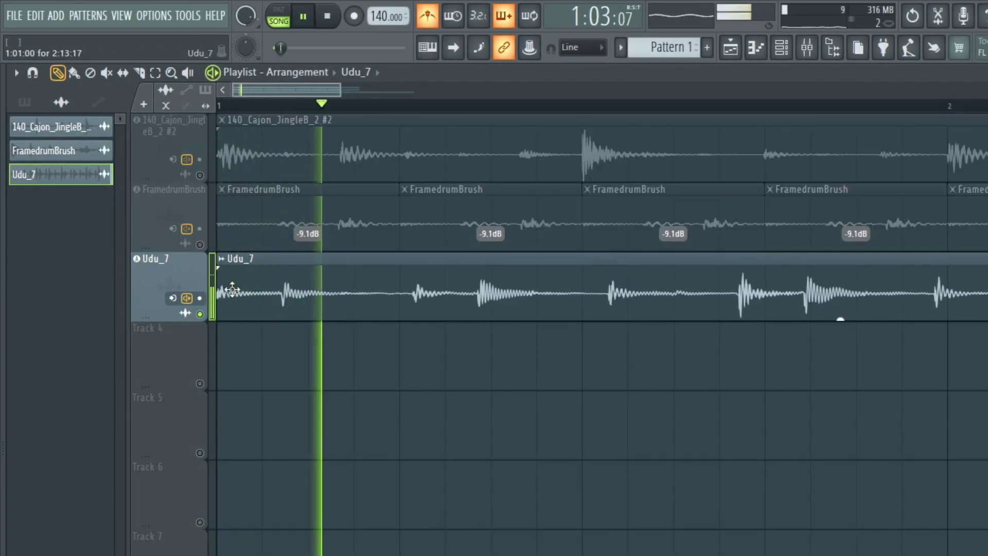
key("space")
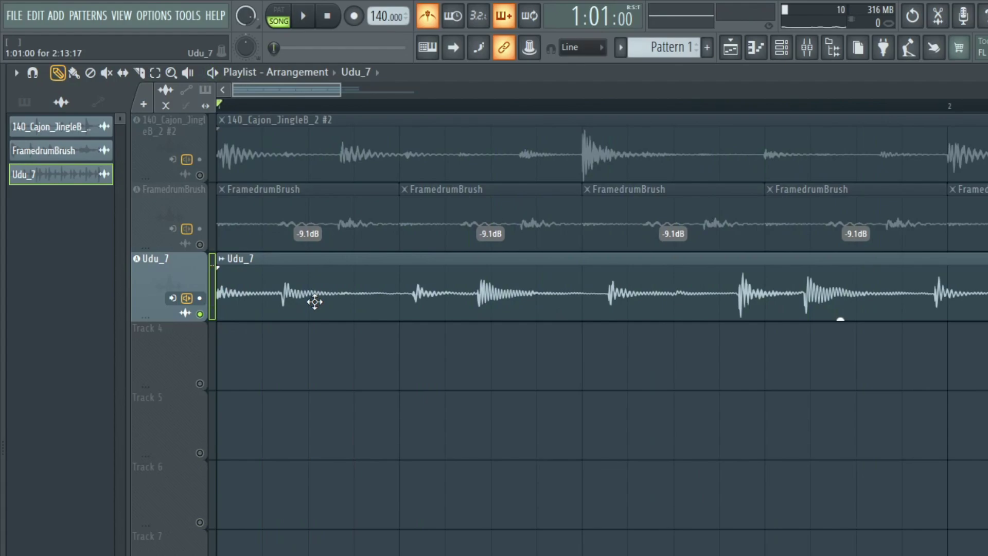
Step: Stretch the Udu_7 clip so it ends exactly at bar 4 and play it
scroll(360, 253, "down", 4)
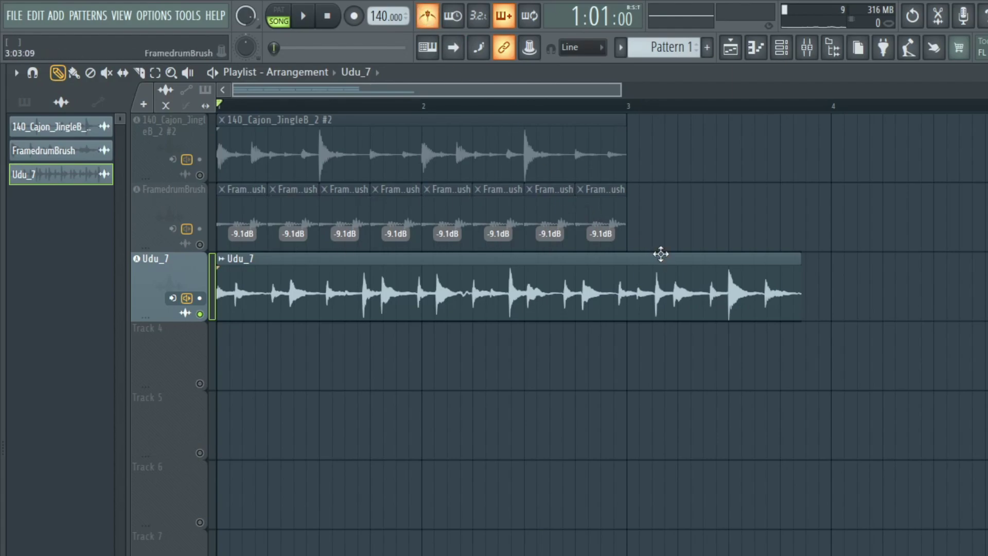
left_click_drag(801, 311, 824, 301)
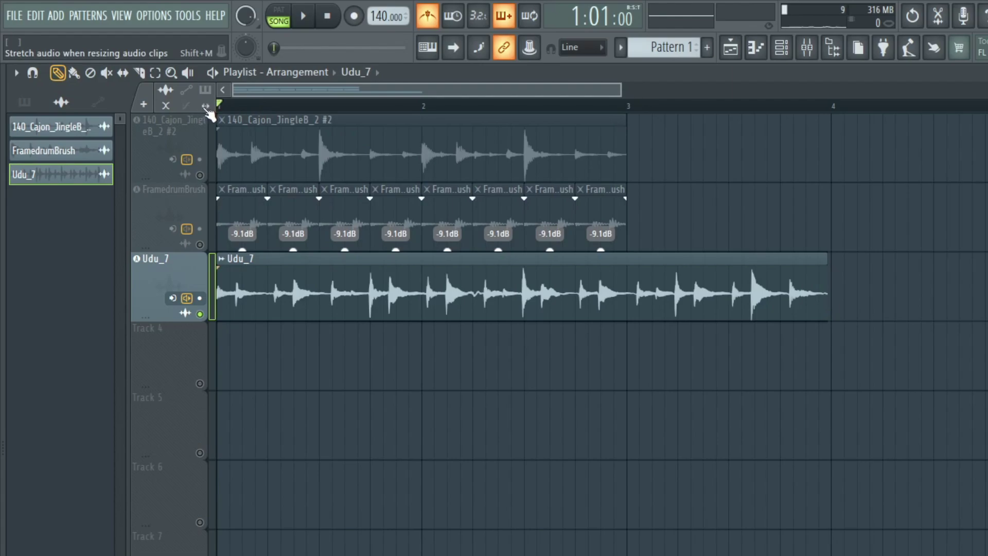
scroll(904, 366, "up", 5)
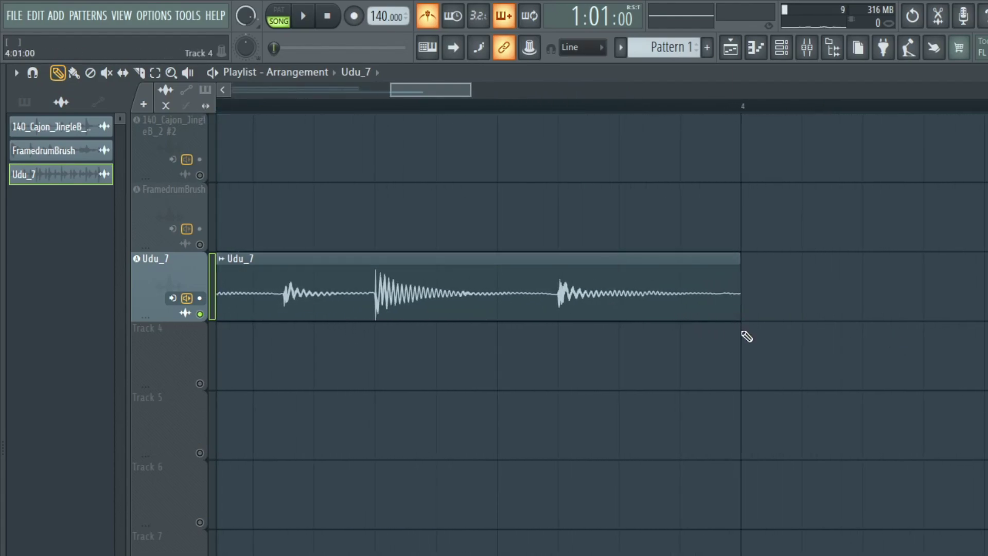
scroll(746, 337, "down", 5)
key("space")
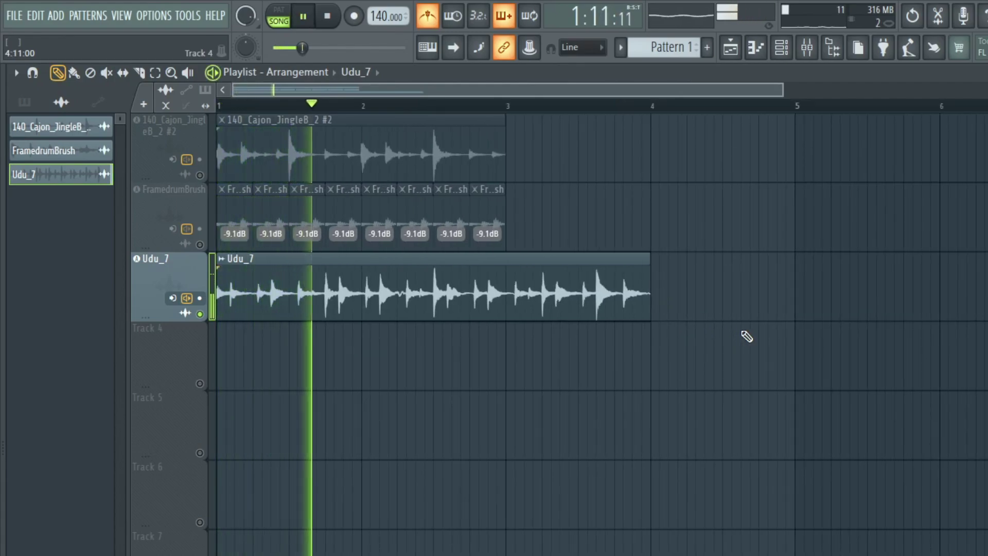
Step: Stretch the Udu_7 clip to a length of 2:12:00 and play its opening
left_click_drag(651, 309, 613, 318)
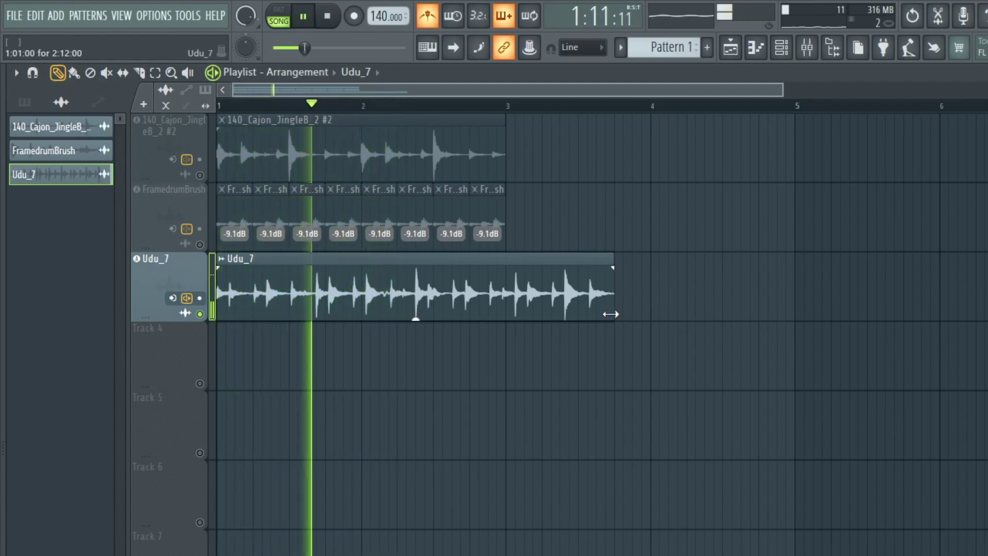
key("space")
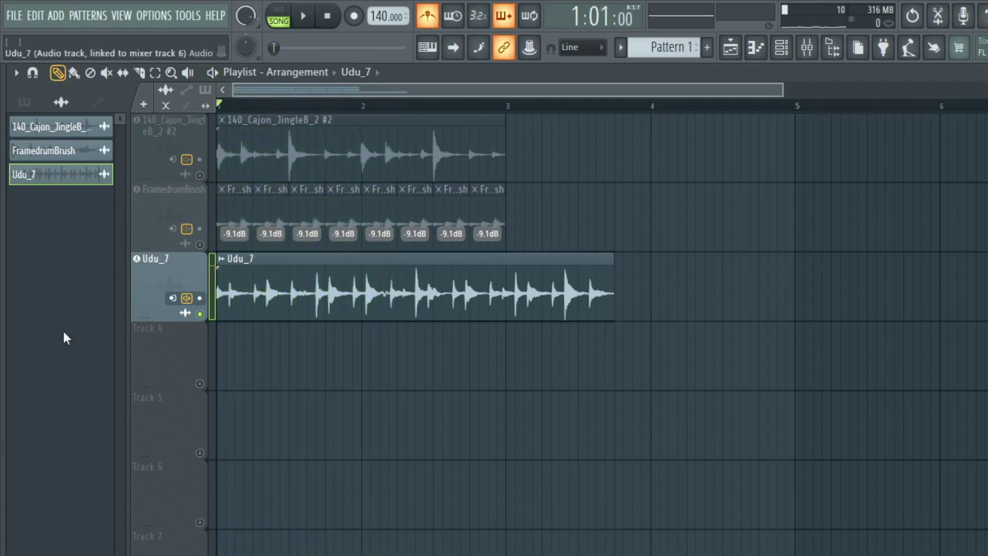
key("Page_Up")
key("Page_Up")
key("space")
key("space")
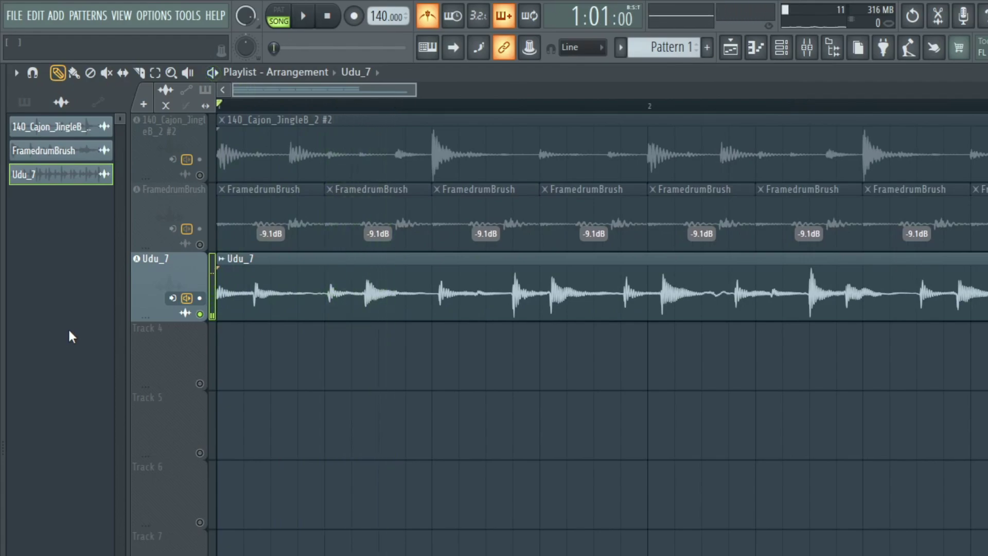
Step: Compare the Udu_7 hits with the grid lines and briefly mark the range from 1:01:00 to 1:05:00
scroll(339, 313, "up", 3)
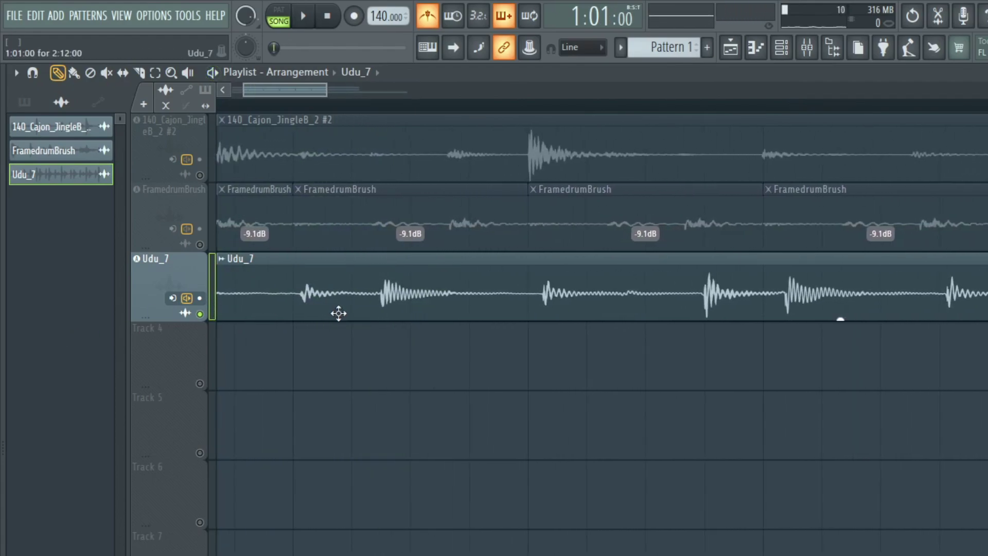
scroll(311, 311, "up", 3)
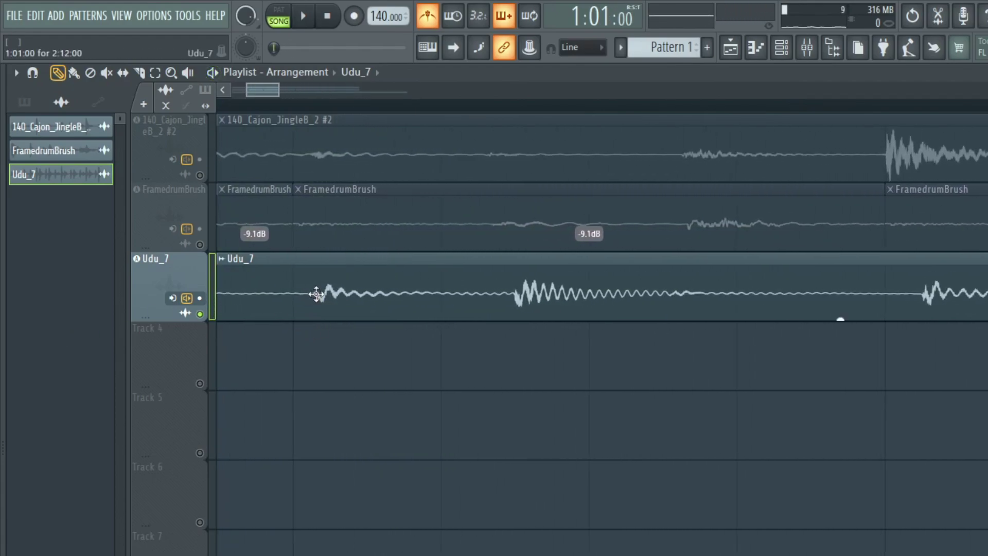
scroll(360, 300, "down", 6)
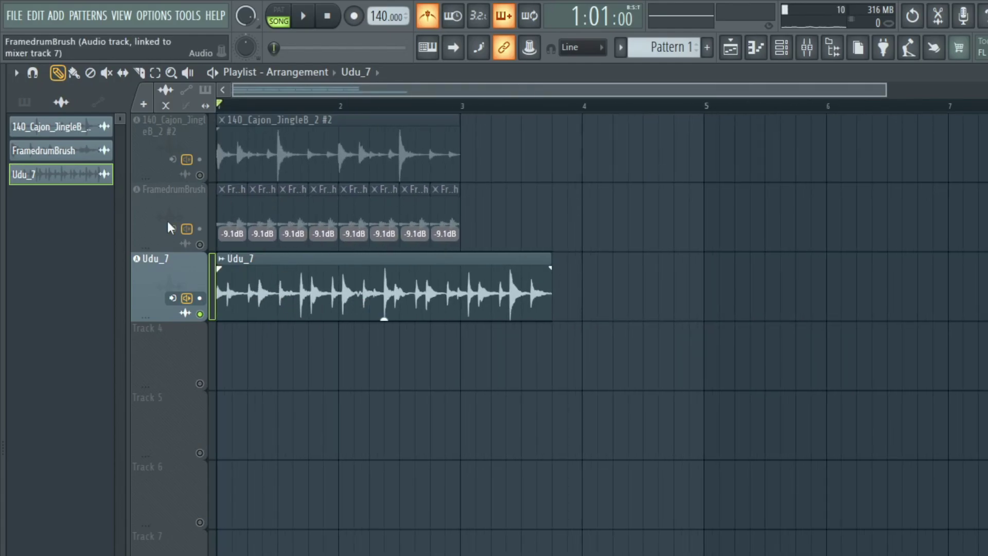
left_click_drag(286, 107, 219, 107)
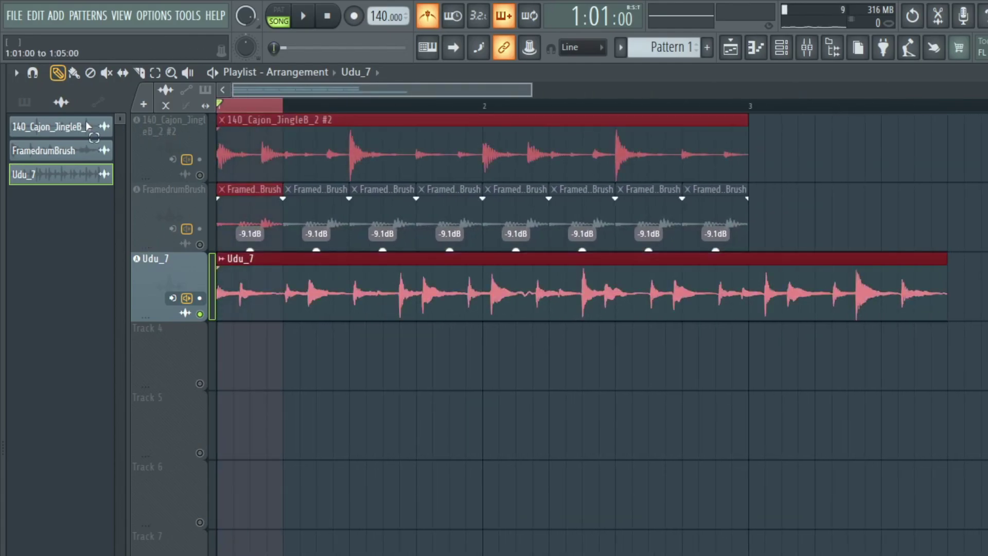
key("ctrl+d")
Step: Slice the Udu_7 clip just before its third hit, delete the remainder and trim the first piece to a length of 0:04:00
scroll(273, 306, "up", 4)
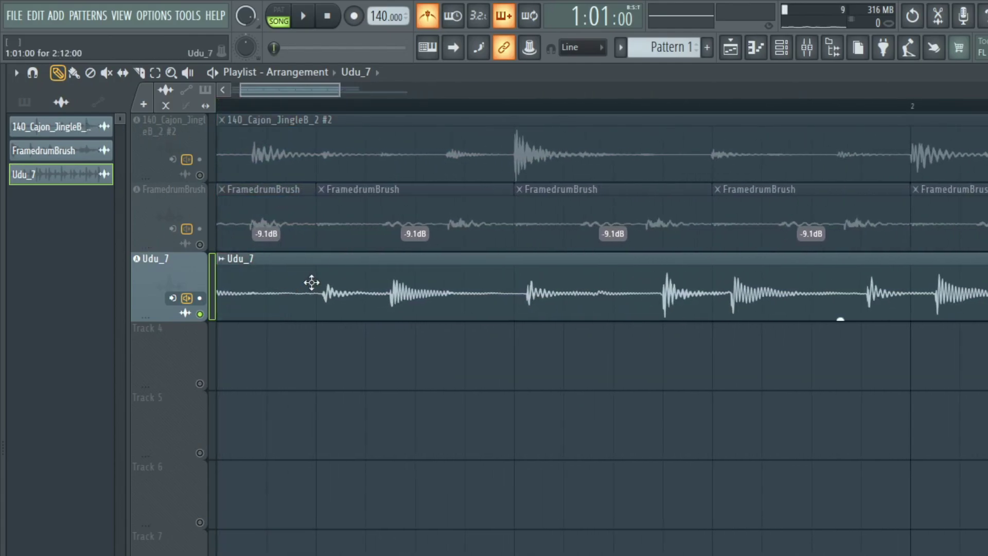
key("c")
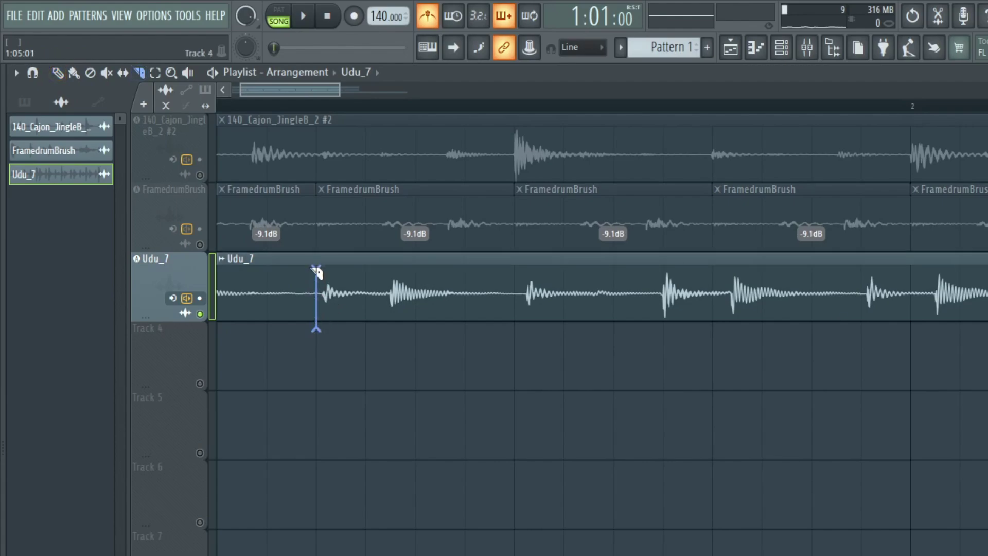
scroll(340, 294, "up", 3)
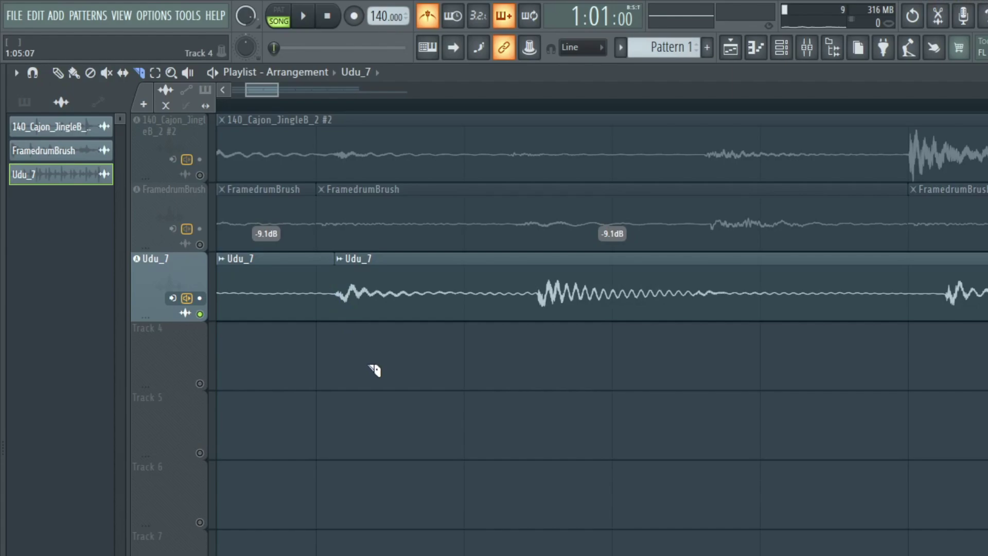
right_click(506, 298)
scroll(371, 352, "down", 3)
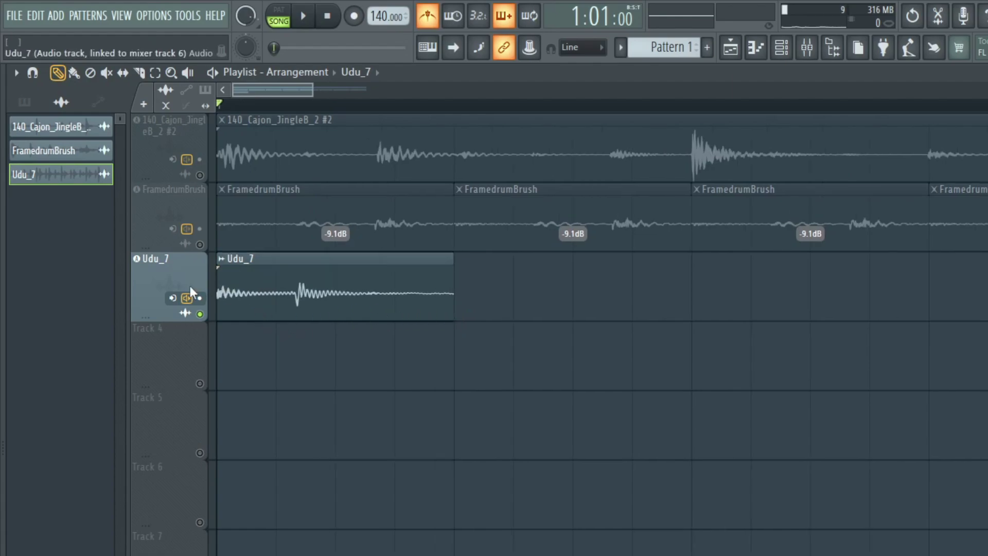
Step: Set the snap to 1/6 beat and check the second hit of the Udu_7 clip against the grid
scroll(473, 113, "up", 3)
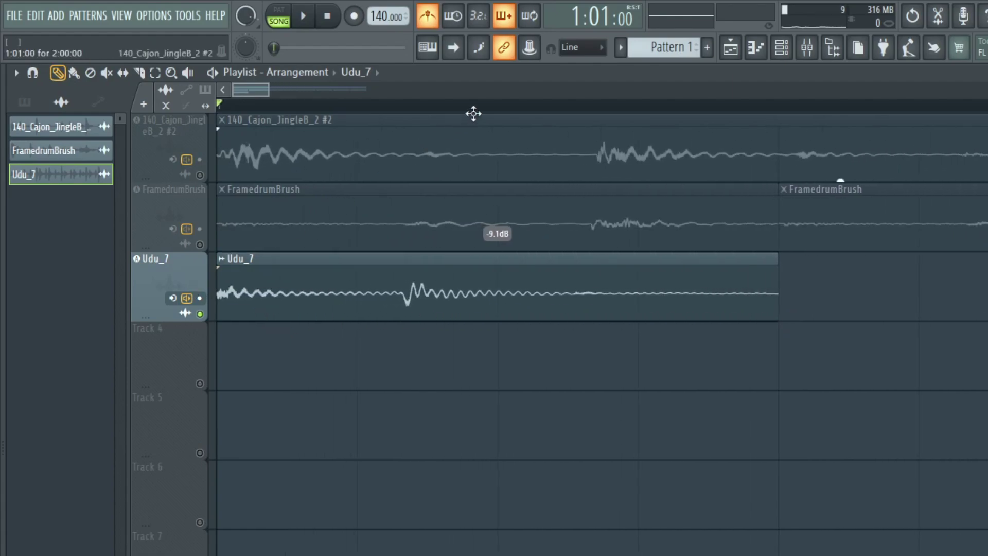
left_click(587, 51)
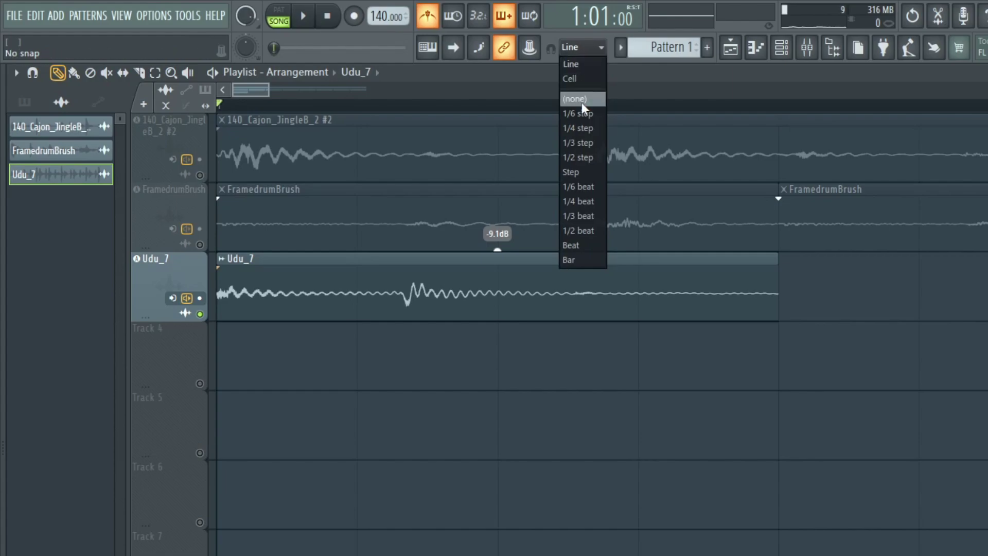
left_click(598, 186)
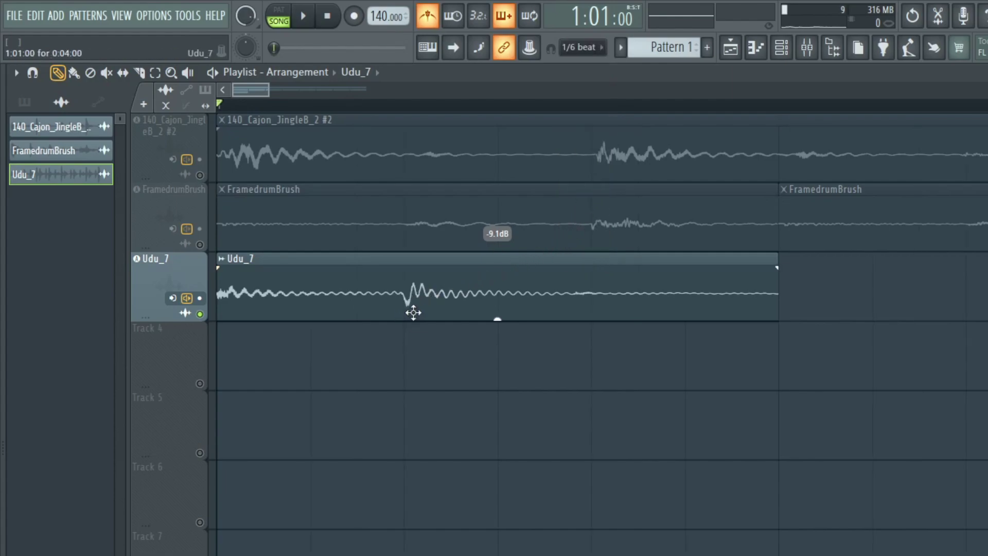
scroll(413, 313, "down", 2)
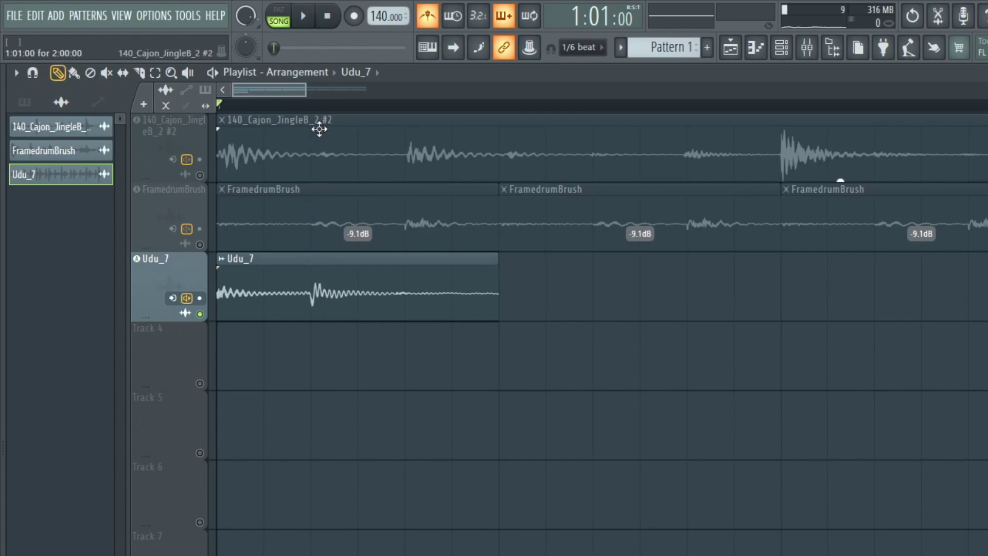
scroll(325, 317, "down", 5)
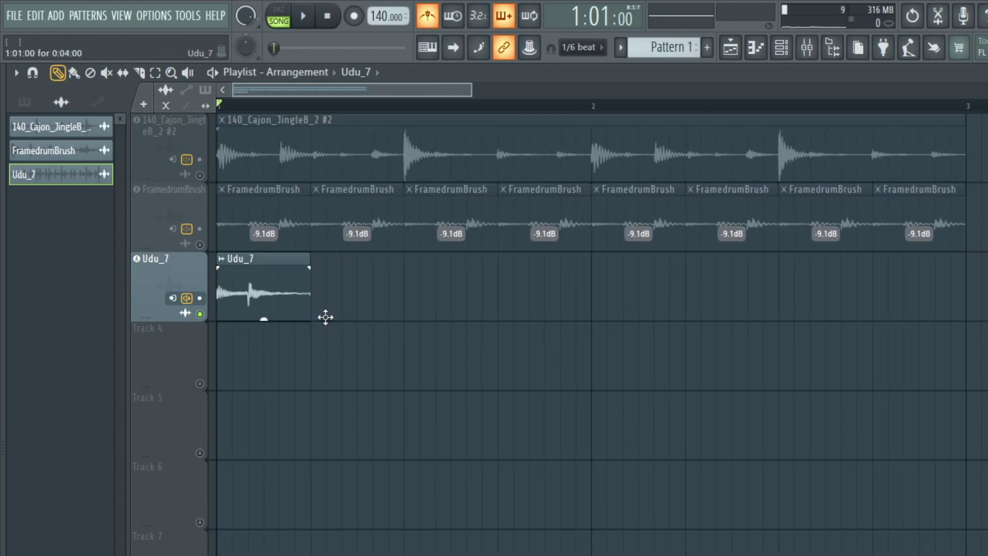
Step: Play the trimmed Udu_7 clip with and without the metronome, leaving the metronome off
scroll(153, 300, "up", 6)
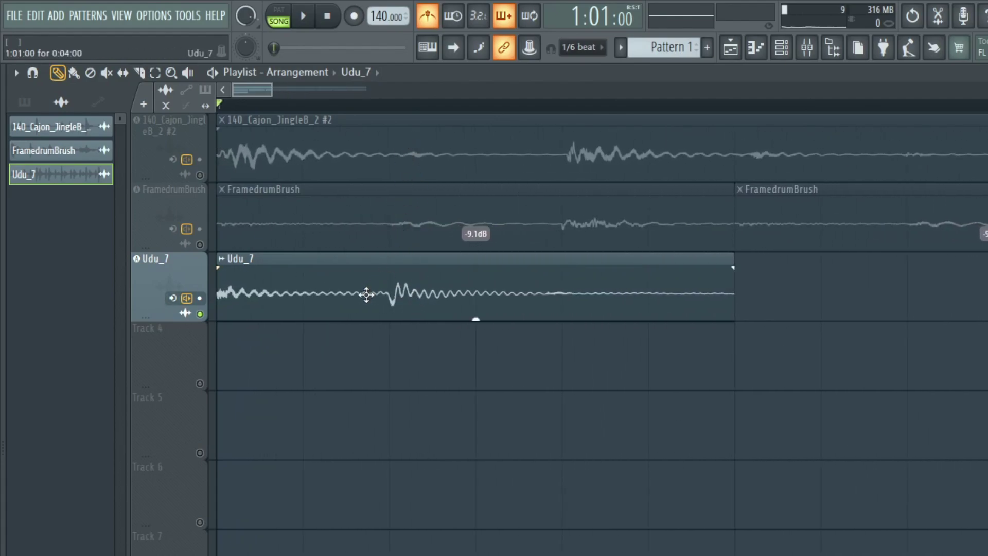
key("space")
key("space")
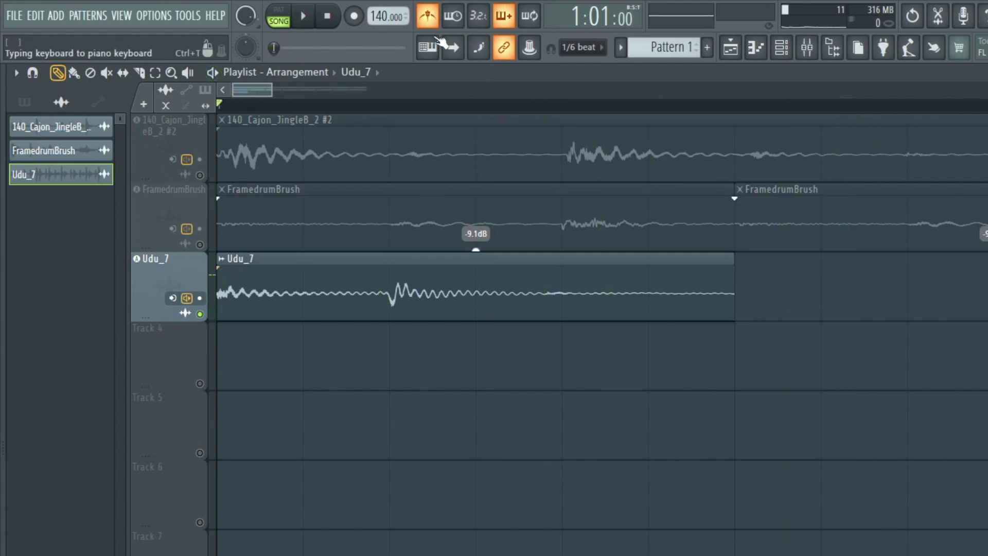
left_click(427, 20)
key("space")
key("space")
key("space")
key("space")
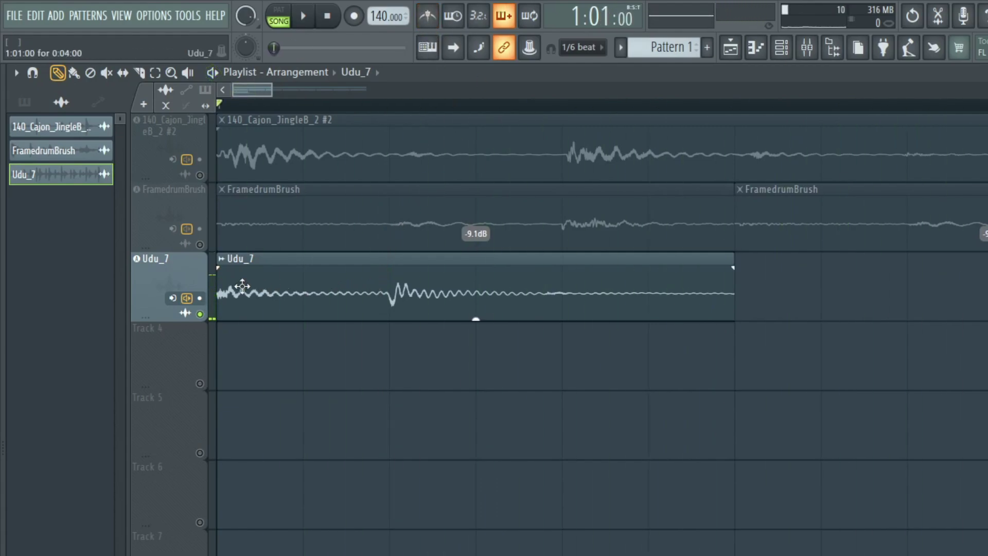
Step: Duplicate the Udu_7 clip end to end until eight copies fill the two bars
left_click(169, 281)
scroll(169, 280, "down", 3)
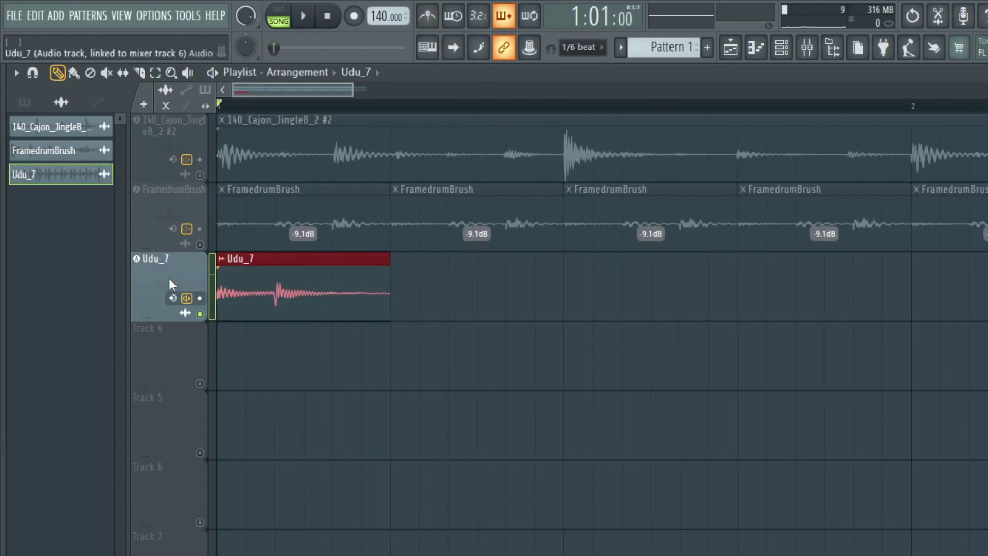
key("ctrl+b")
key("ctrl+b")
key("ctrl+b")
scroll(169, 280, "down", 2)
key("ctrl+b")
key("ctrl+b")
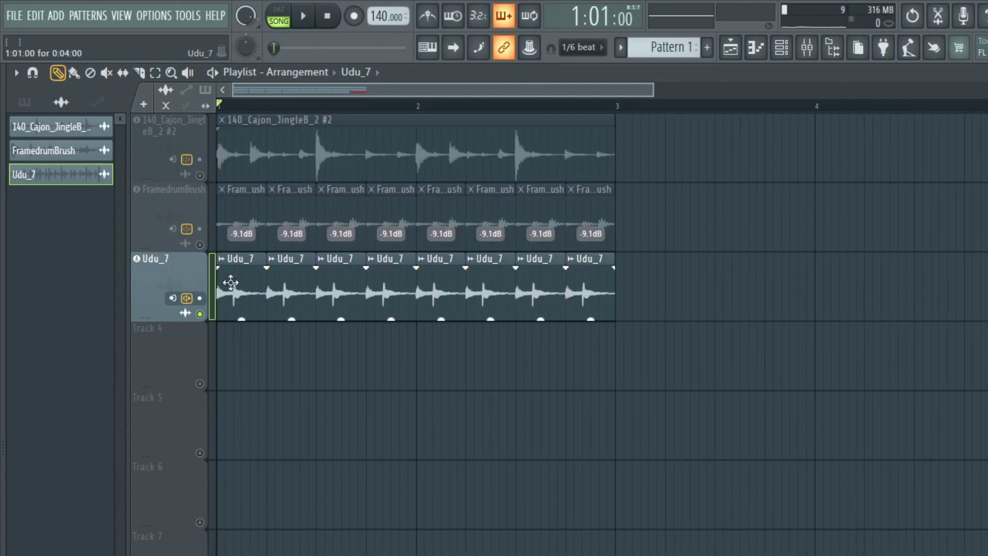
Step: Play the Udu_7 loop and unmute the FramedrumBrush and cajon tracks to hear all layers together
key("space")
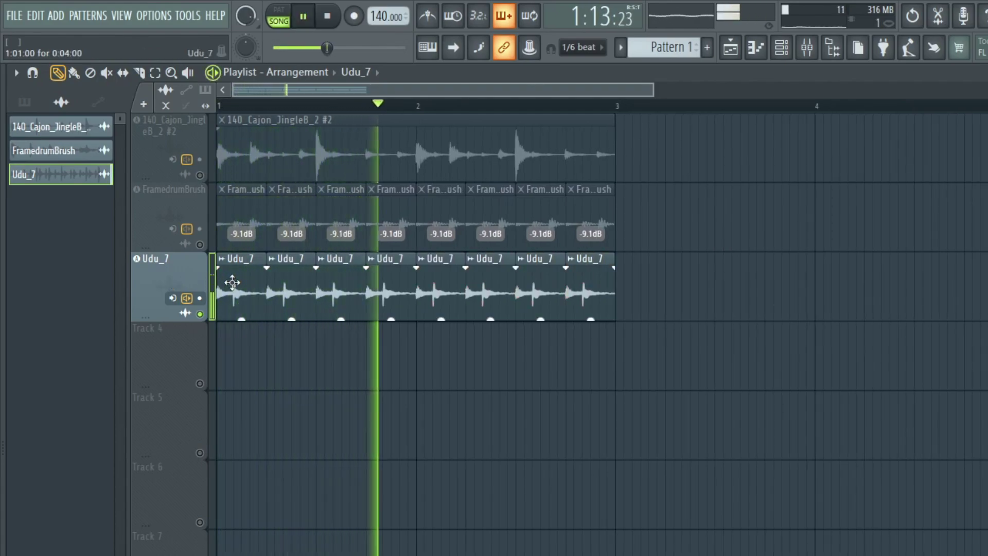
left_click(209, 248)
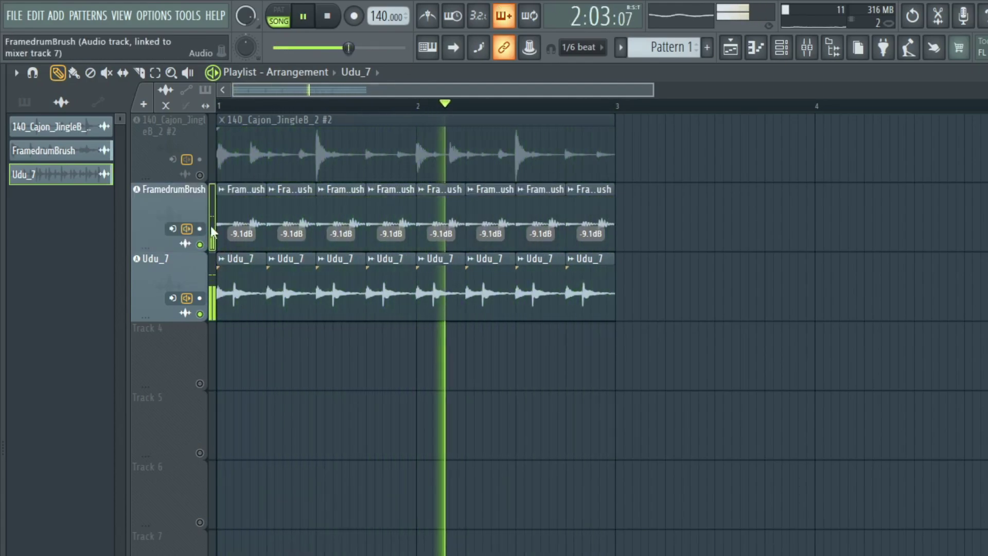
left_click(209, 178)
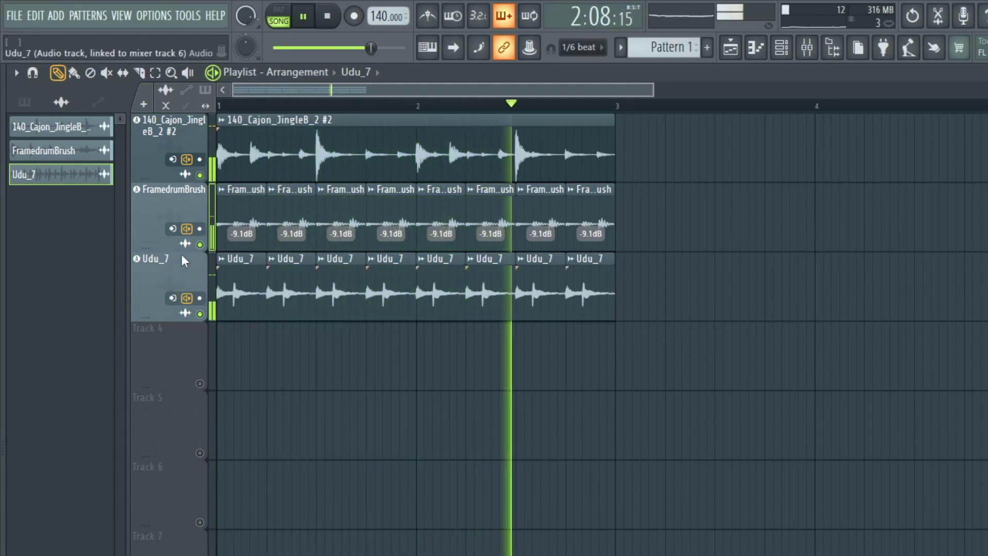
Step: Lower the FramedrumBrush clips to -14.4 dB and the Udu_7 clips to -8.1 dB, and stop playback
left_click(171, 205)
left_click_drag(292, 249, 291, 264)
left_click(165, 280)
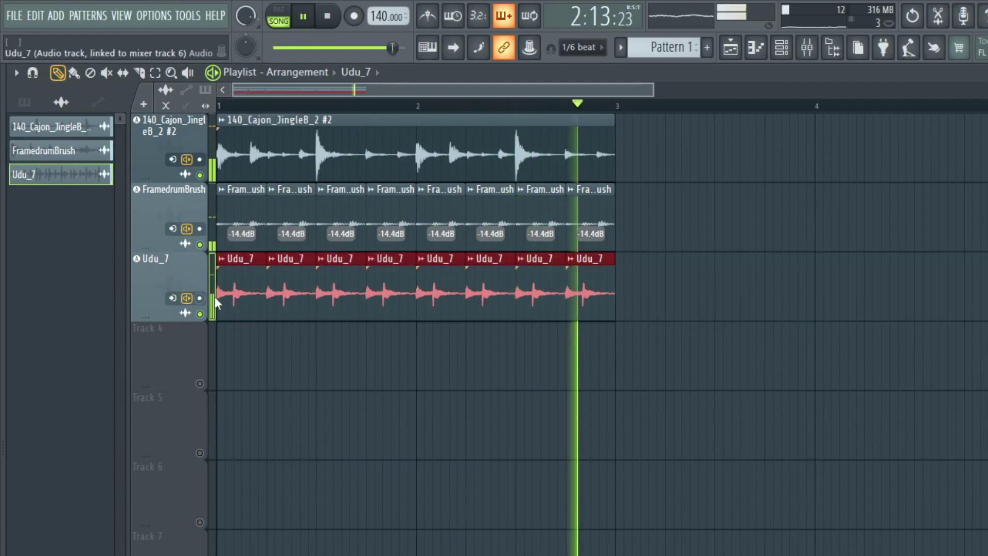
scroll(214, 261, "up", 2)
key("space")
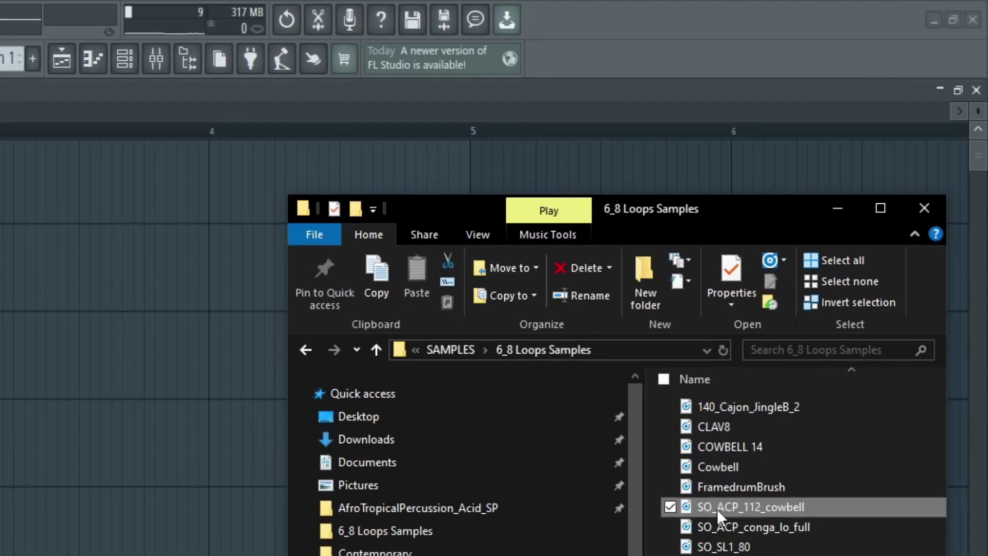
Step: Add the SO_ACP_112_cowbell sample from the 6_8 Loops Samples folder to the fourth track and solo that track
left_click_drag(801, 391, 109, 242)
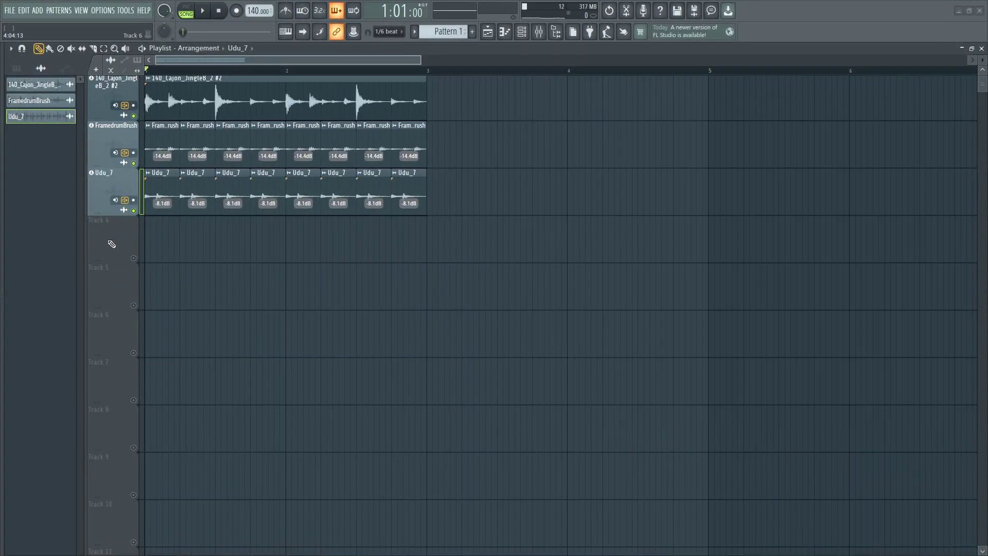
left_click(476, 309)
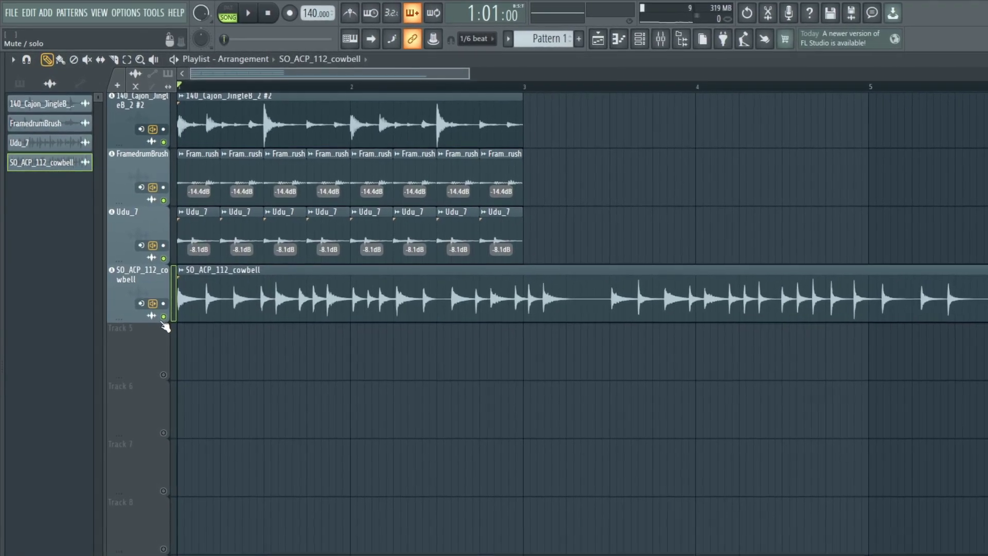
left_click(160, 311, "ctrl")
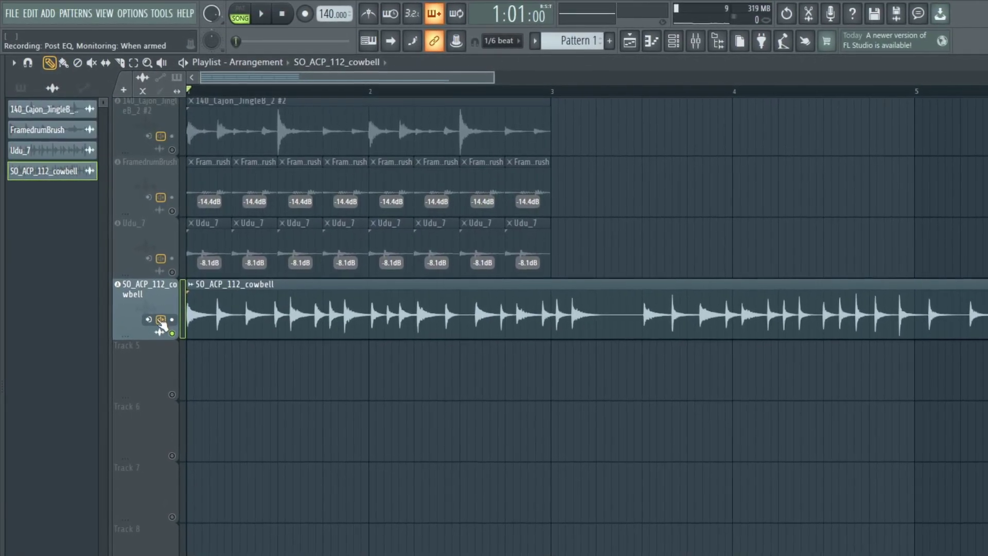
Step: Turn on the metronome and play the cowbell clip to compare its timing with the grid
scroll(218, 294, "up", 3, "ctrl")
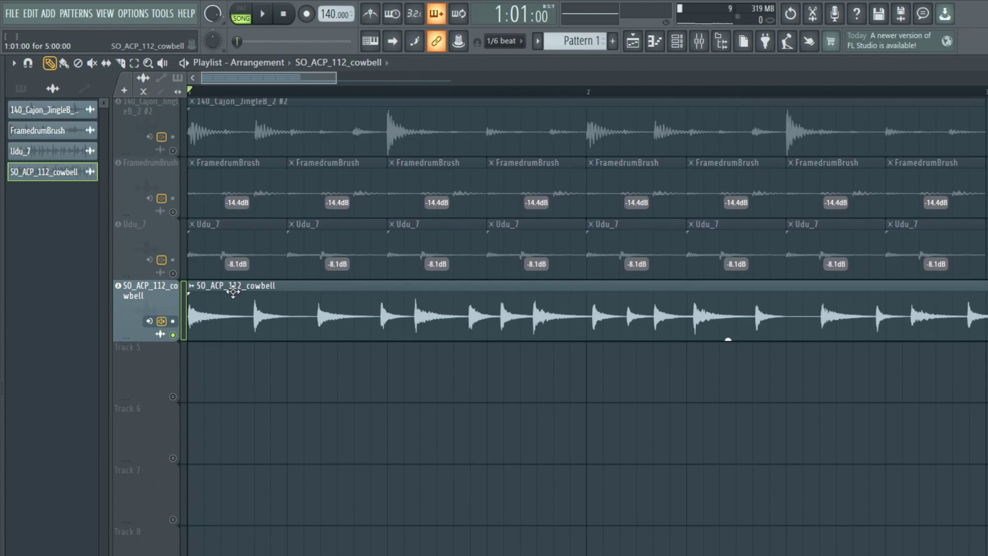
scroll(233, 292, "down", 3, "ctrl")
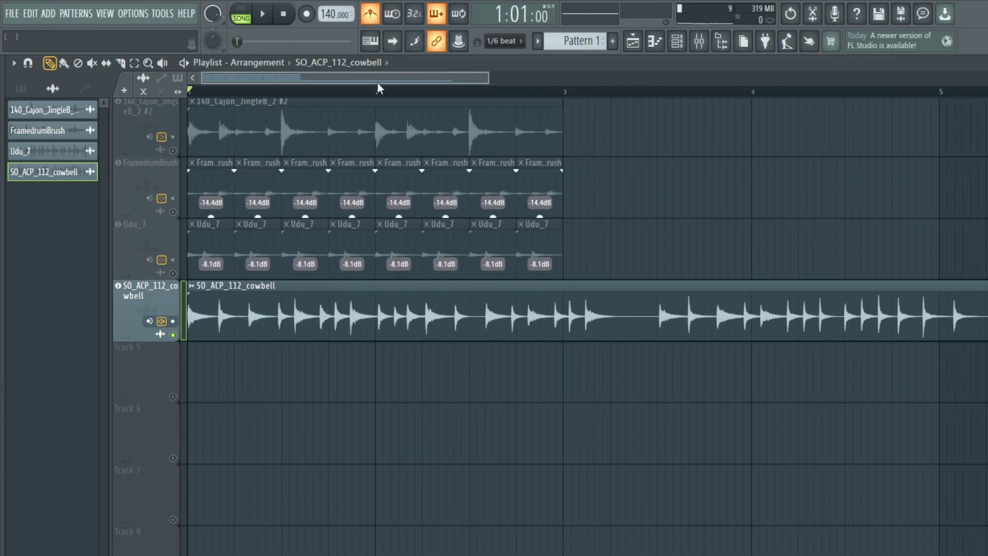
key("space")
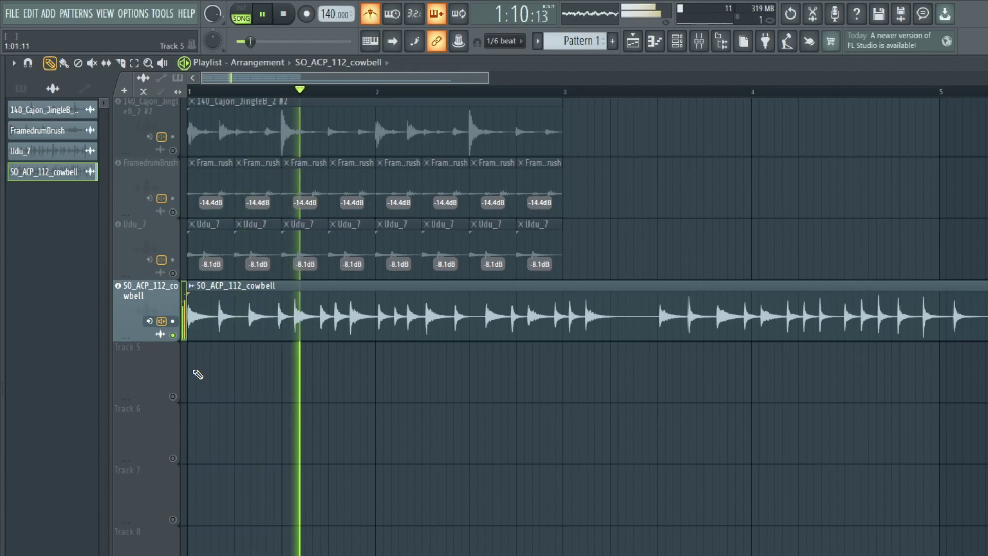
key("space")
scroll(196, 372, "up", 2, "ctrl")
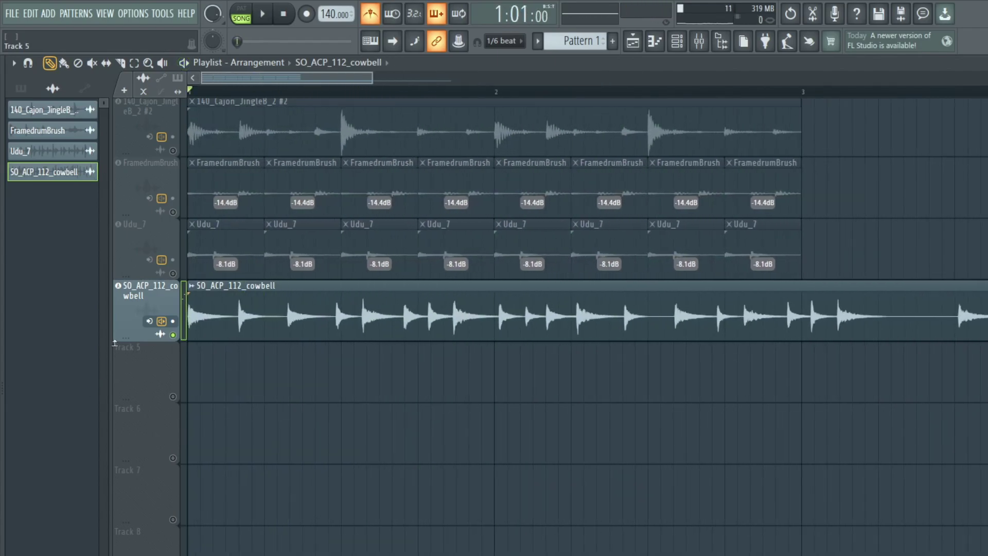
Step: Slice the cowbell clip just after its sixth hit and delete the remainder
scroll(162, 327, "up", 4, "ctrl")
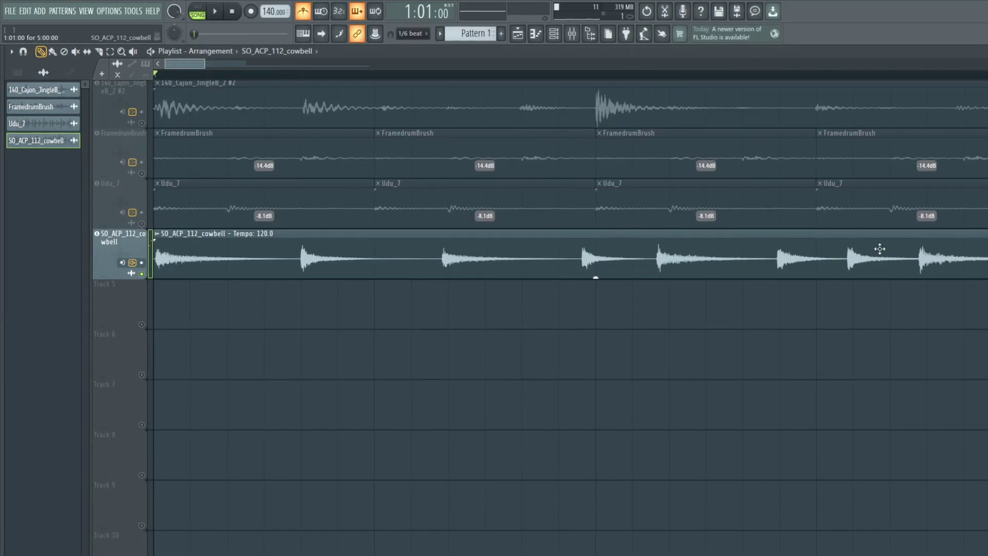
scroll(857, 282, "up", 3, "ctrl")
left_click_drag(837, 291, 837, 241)
key("p")
right_click(867, 265)
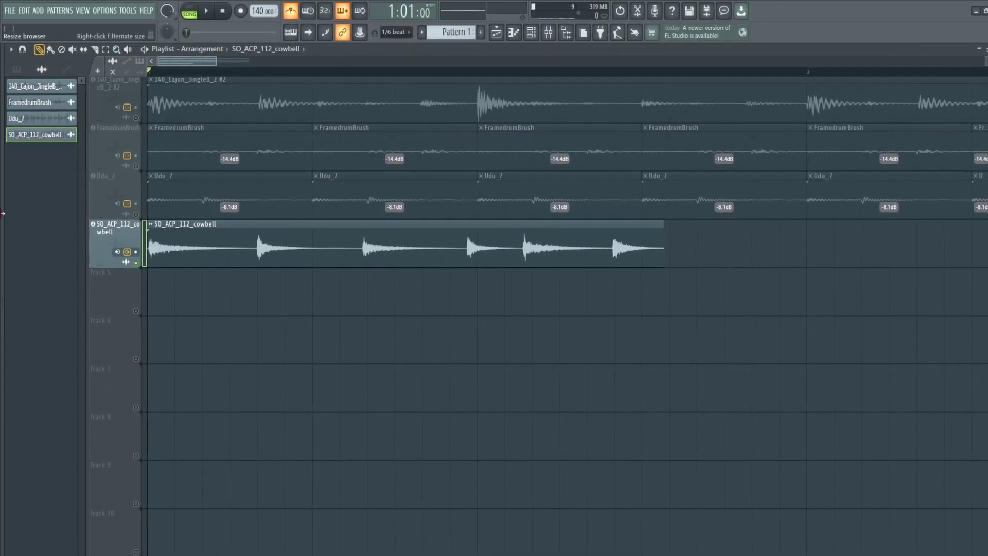
Step: Check the second cowbell hit against the grid and slice the clip shortly before its third hit
scroll(159, 248, "up", 3, "ctrl")
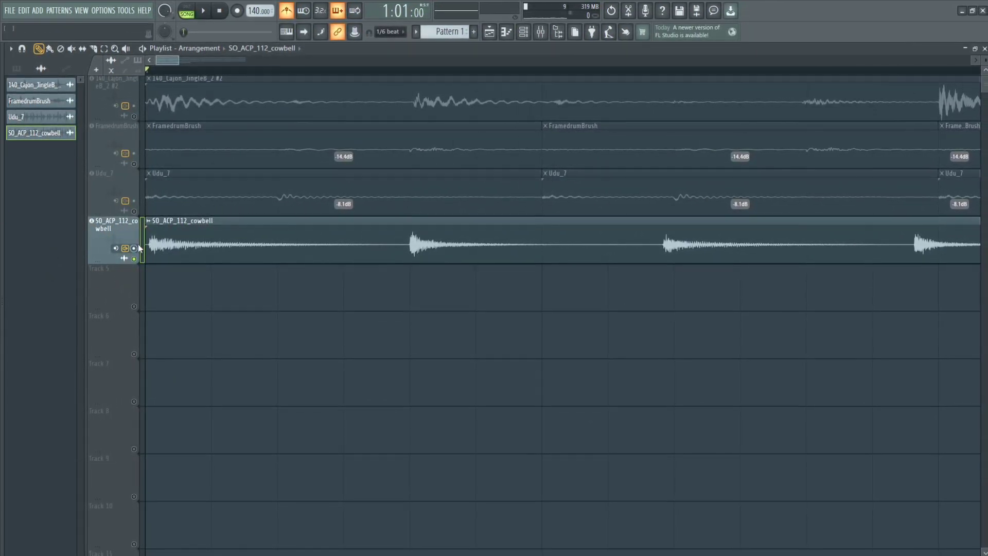
left_click(409, 244)
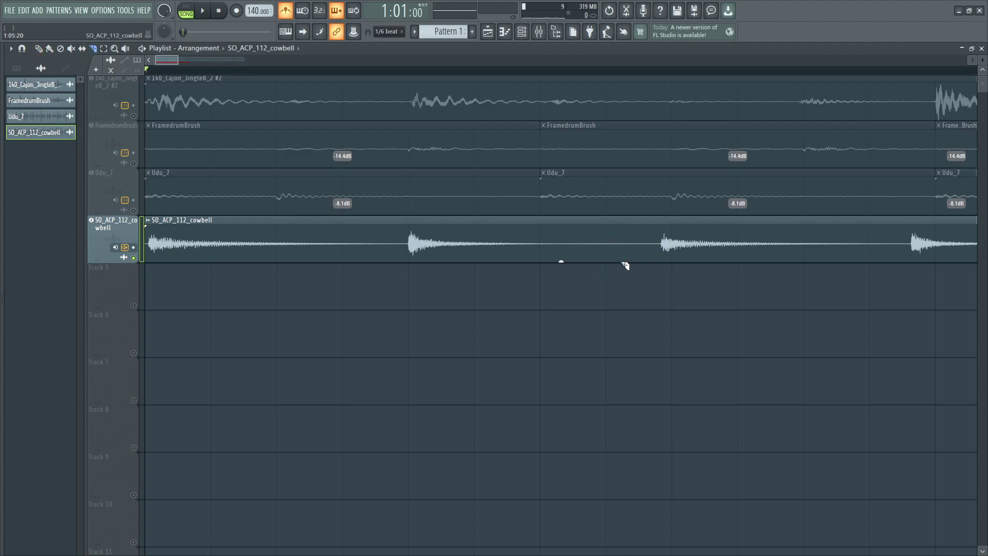
left_click(606, 228)
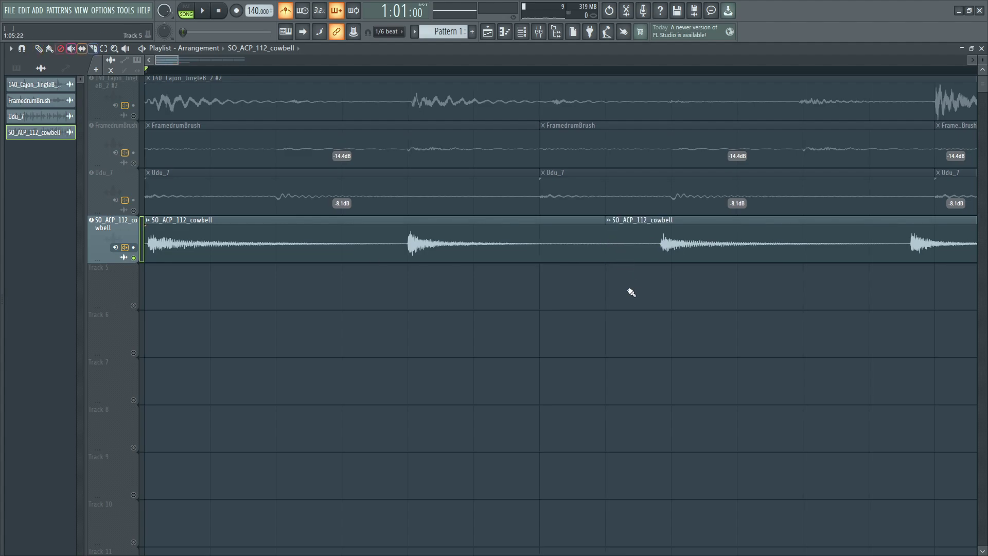
Step: Shift the second cowbell piece until its first hit meets the grid line, and extend its start to close the gap
left_click_drag(686, 249, 693, 249)
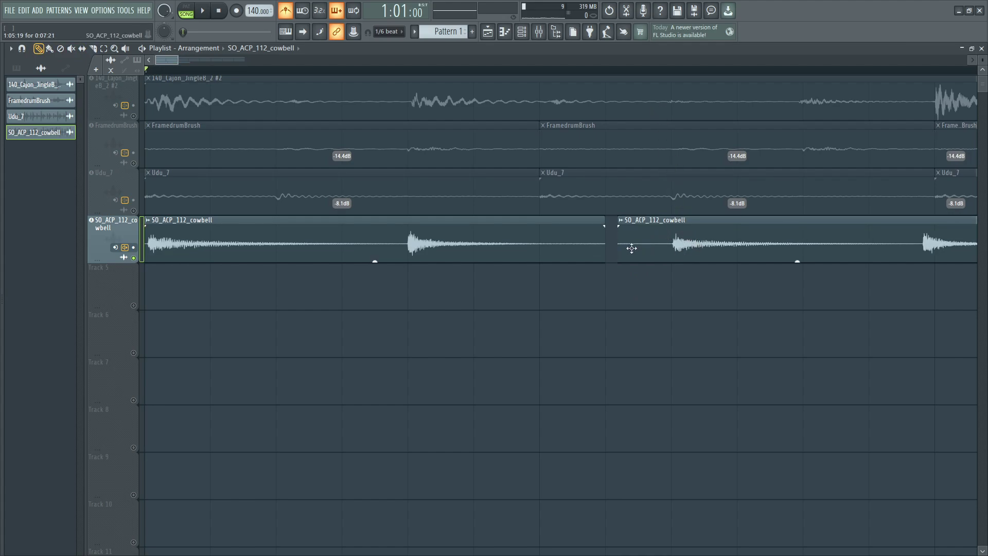
key("ctrl+z")
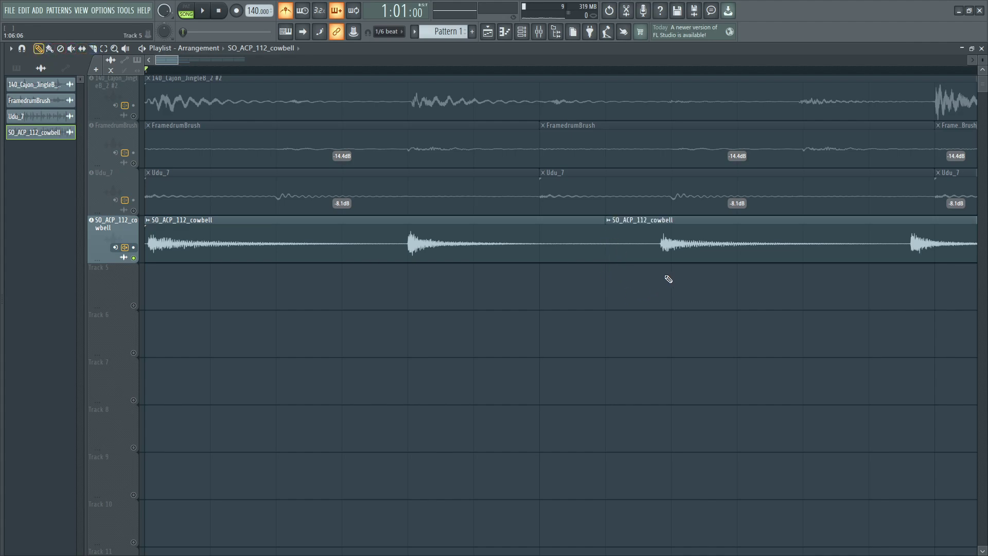
left_click_drag(676, 253, 680, 253)
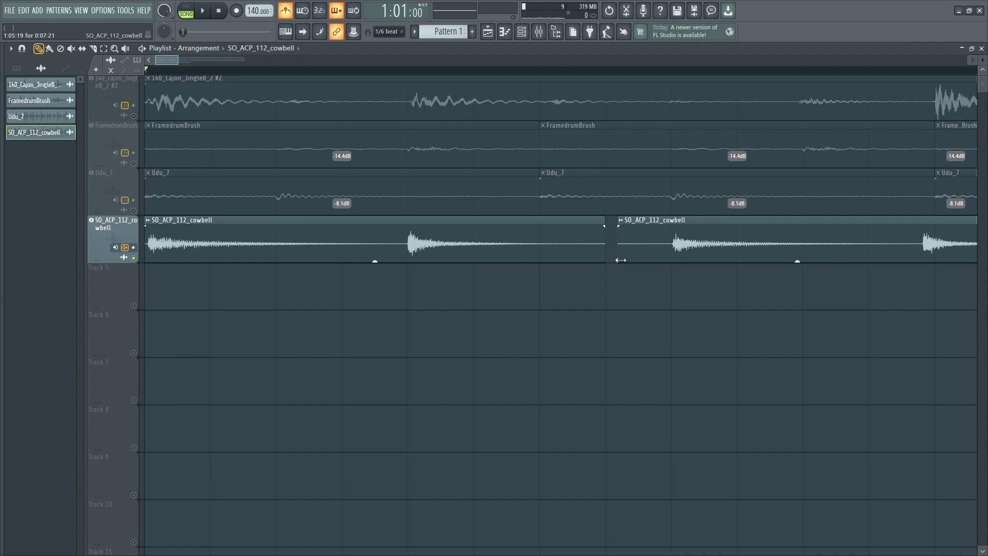
scroll(610, 265, "down", 2)
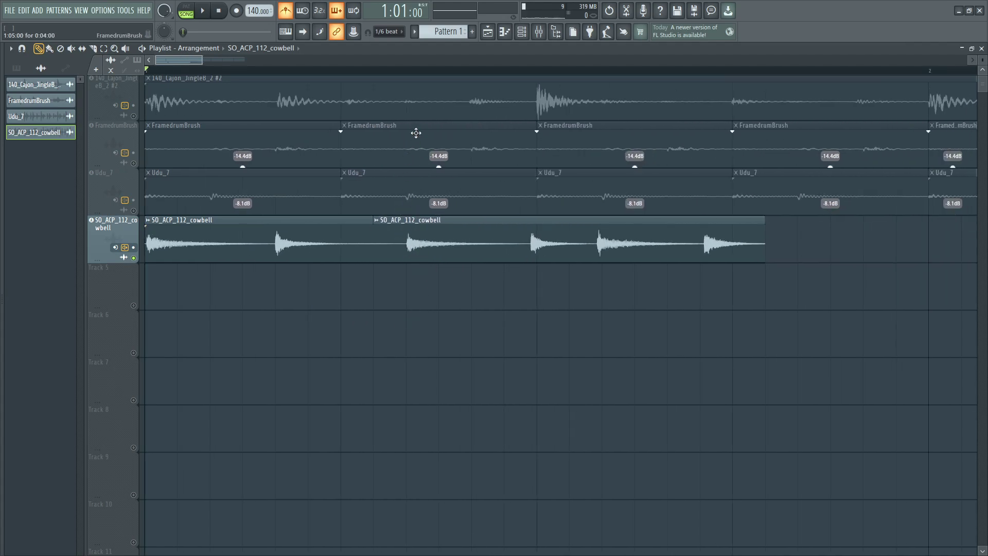
Step: Slice the cowbell before its fourth hit, move the new piece onto the next beat line and close the gap
scroll(515, 273, "up", 2)
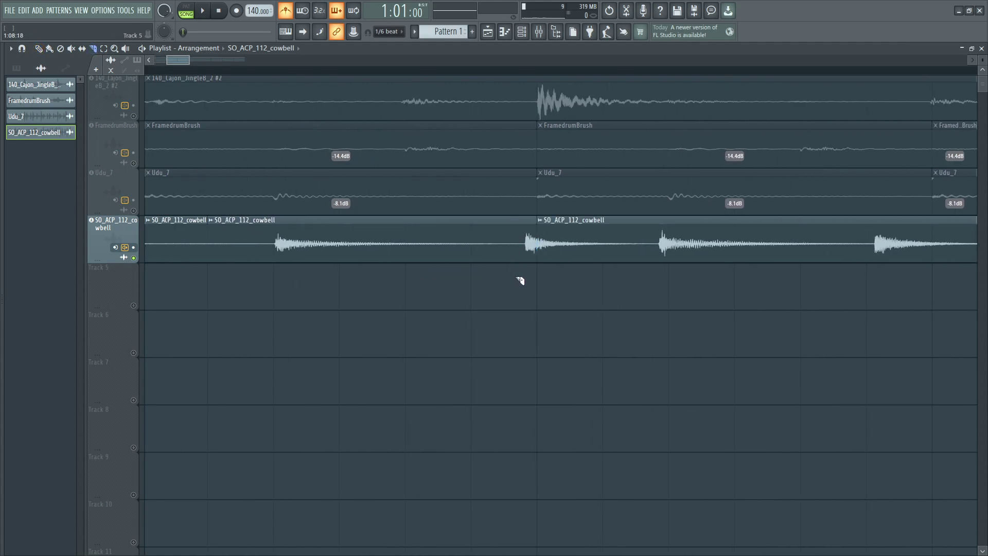
left_click_drag(512, 270, 572, 234)
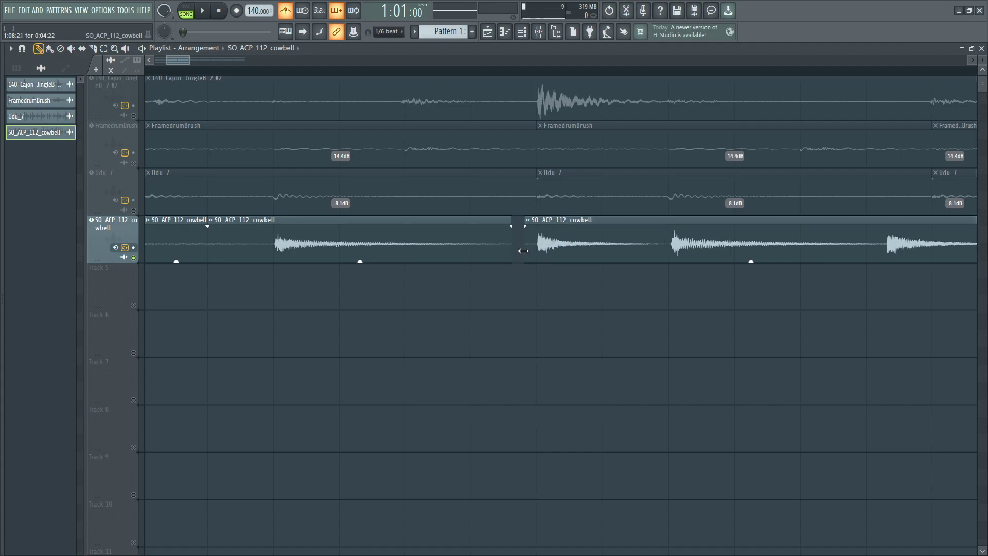
scroll(458, 275, "down", 1)
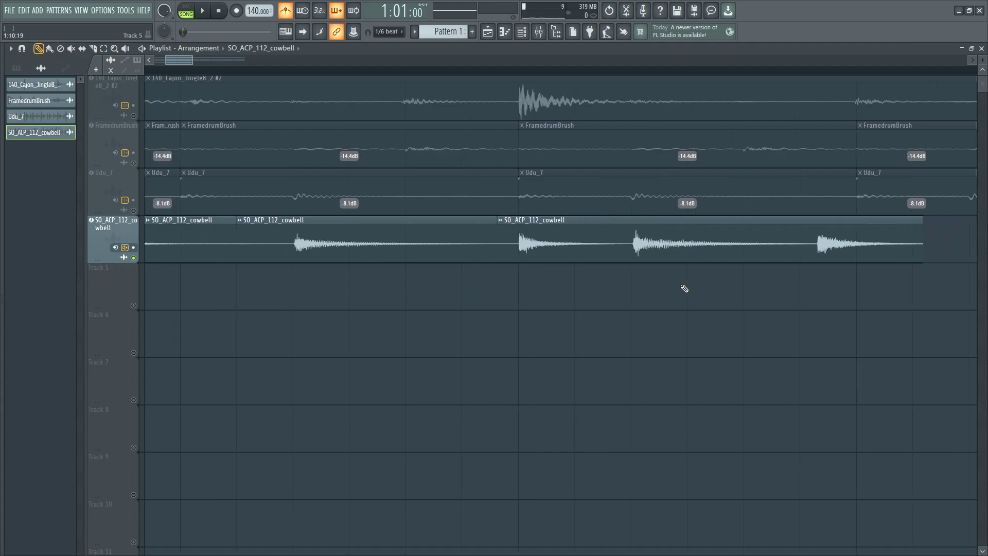
Step: Slice the cowbell before its sixth hit, remove the last piece and play the rest
key("c")
scroll(636, 251, "up", 1)
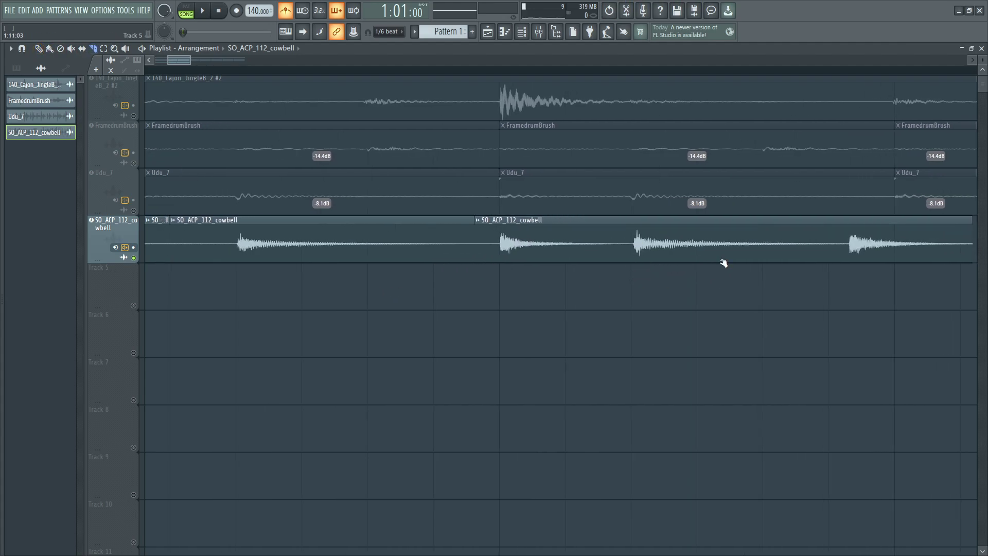
scroll(587, 267, "down", 1)
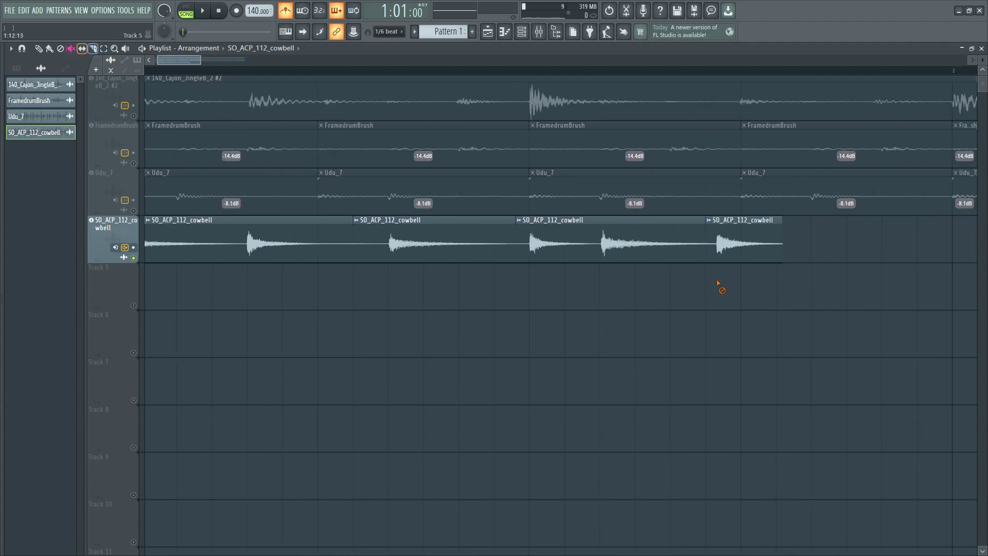
right_click(780, 252)
key("space")
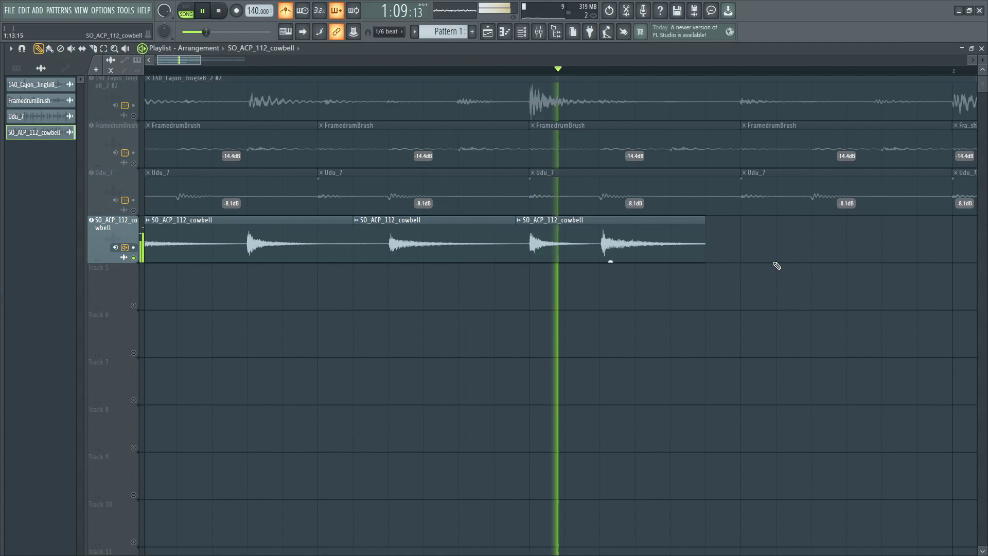
Step: Restore the last cowbell piece, move its hit onto the 1:13 grid line, close the gap and play the result
left_click(772, 260)
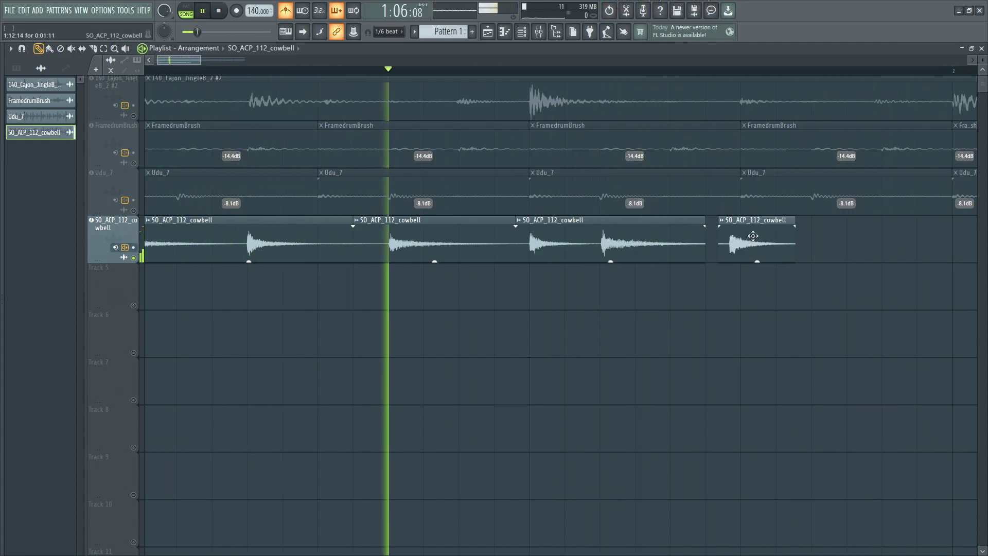
left_click_drag(767, 233, 753, 249)
key("space")
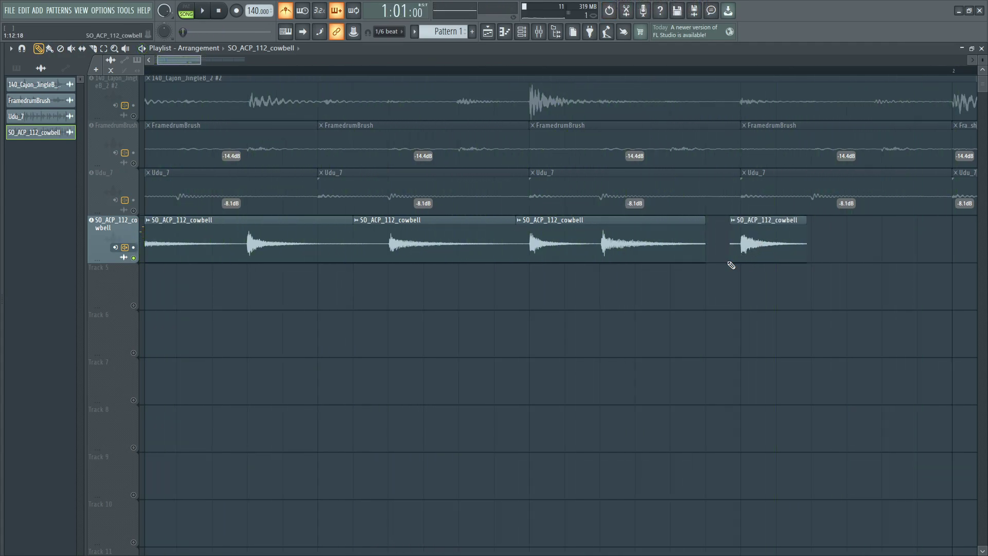
key("space")
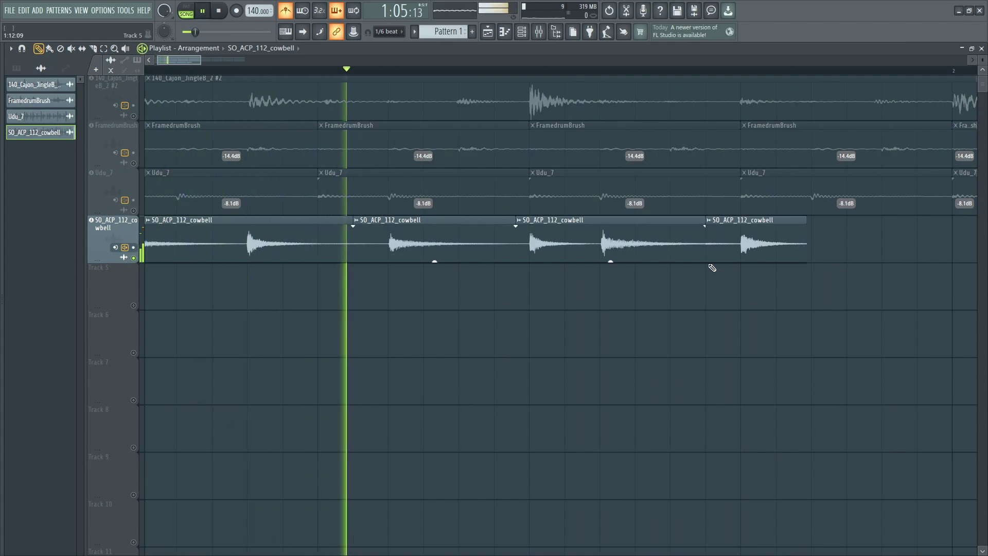
Step: Close the gap before the last cowbell piece with a short crossfade and play the result
key("space")
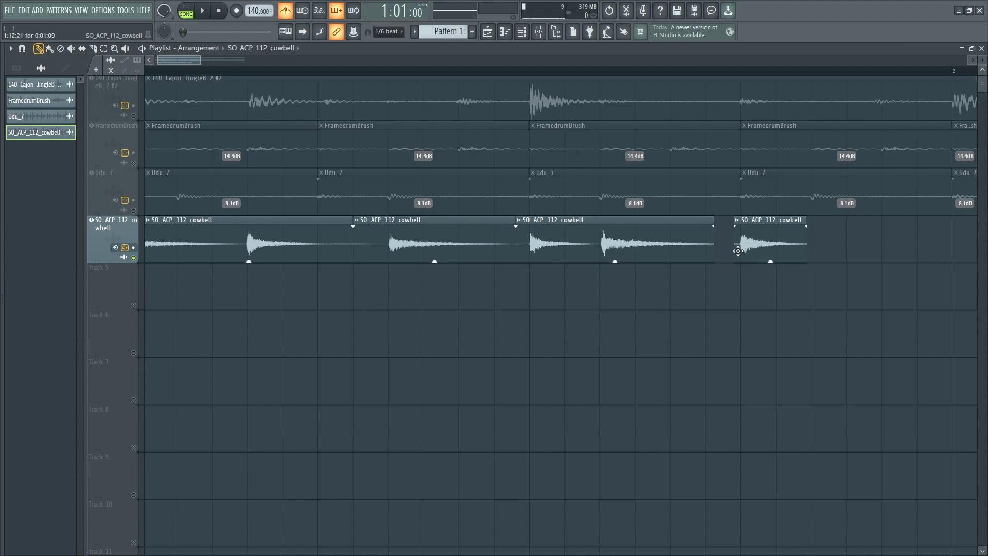
key("space")
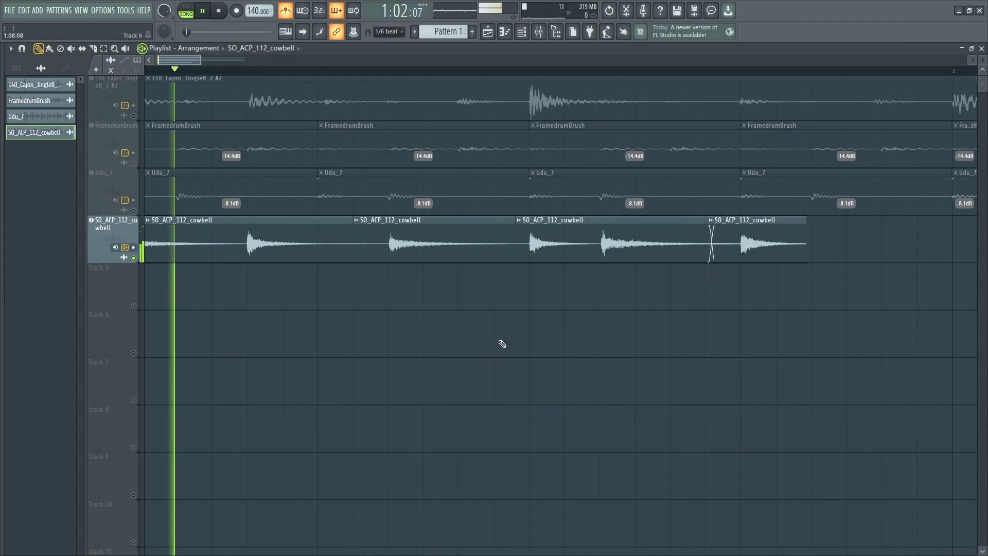
scroll(502, 342, "down", 2)
key("space")
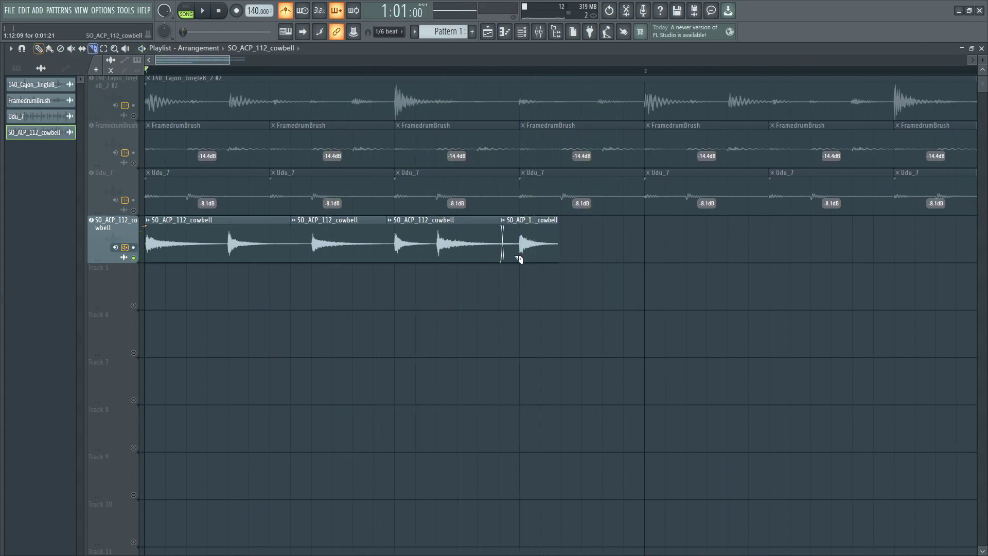
Step: Slice the cowbell at 1:13:00, place a copy of the final hit directly behind it and play the pattern
scroll(539, 251, "up", 2)
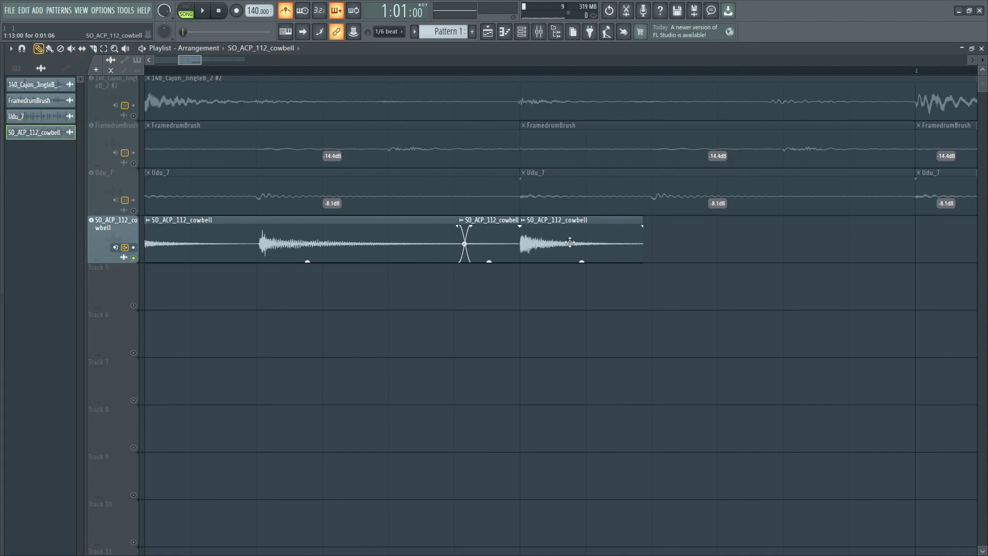
left_click_drag(570, 241, 695, 239)
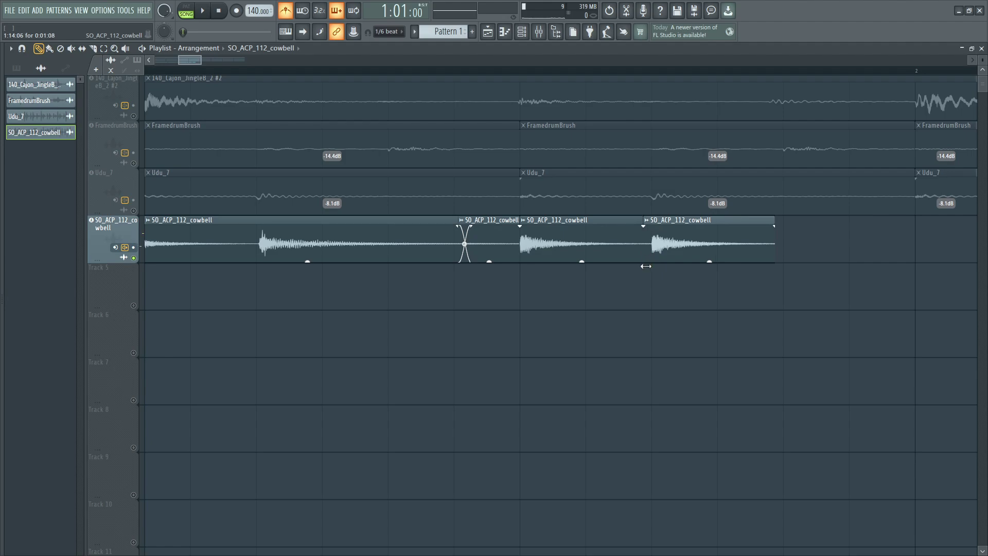
scroll(618, 270, "down", 5)
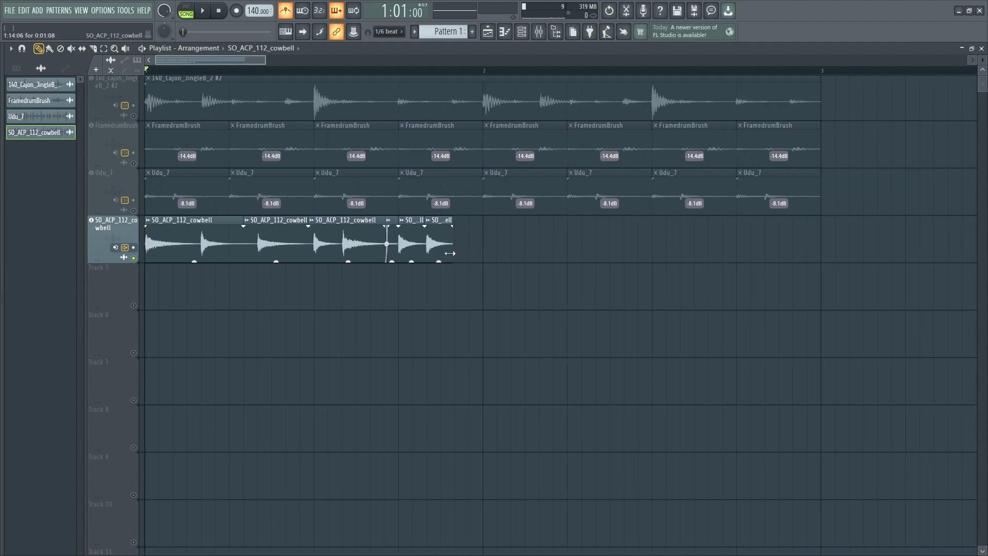
key("ctrl+z")
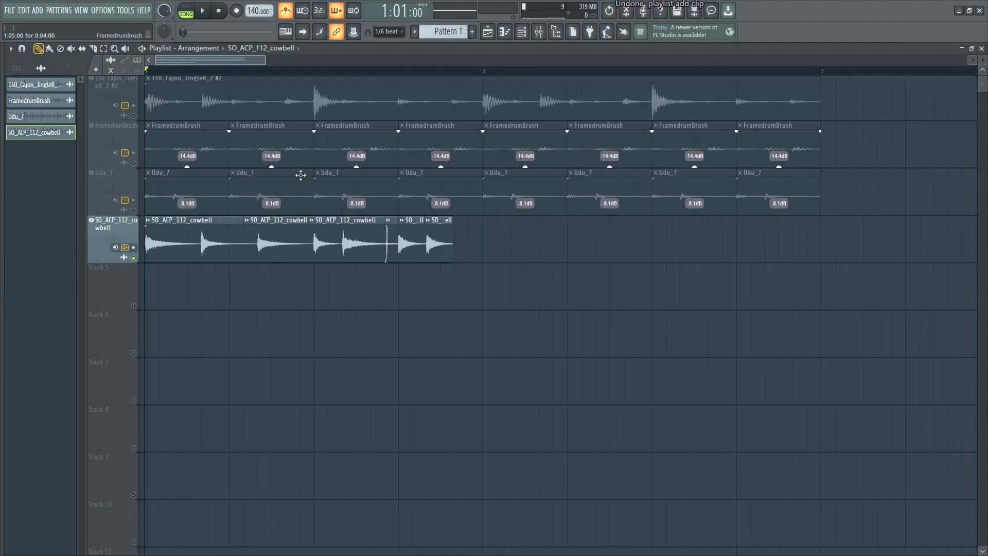
left_click_drag(489, 257, 453, 256)
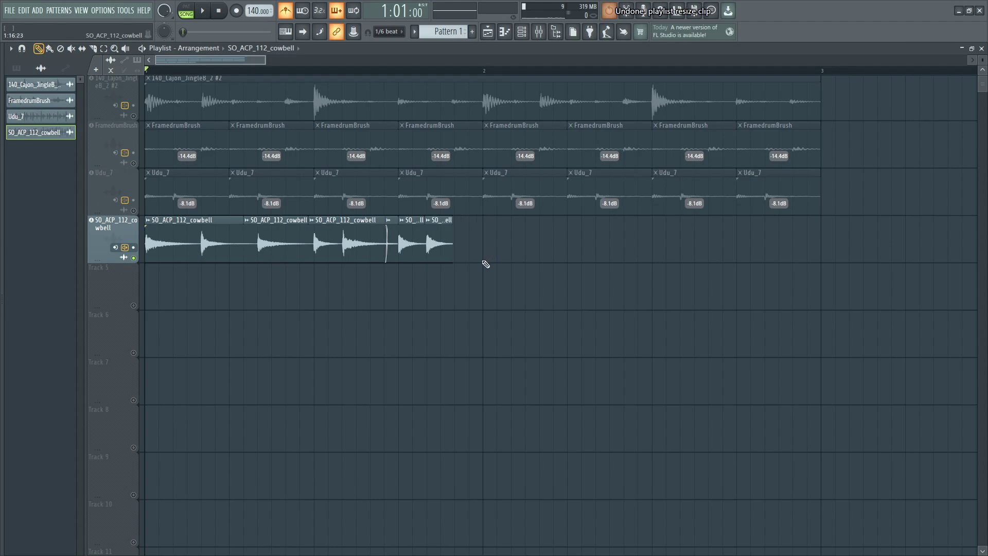
key("space")
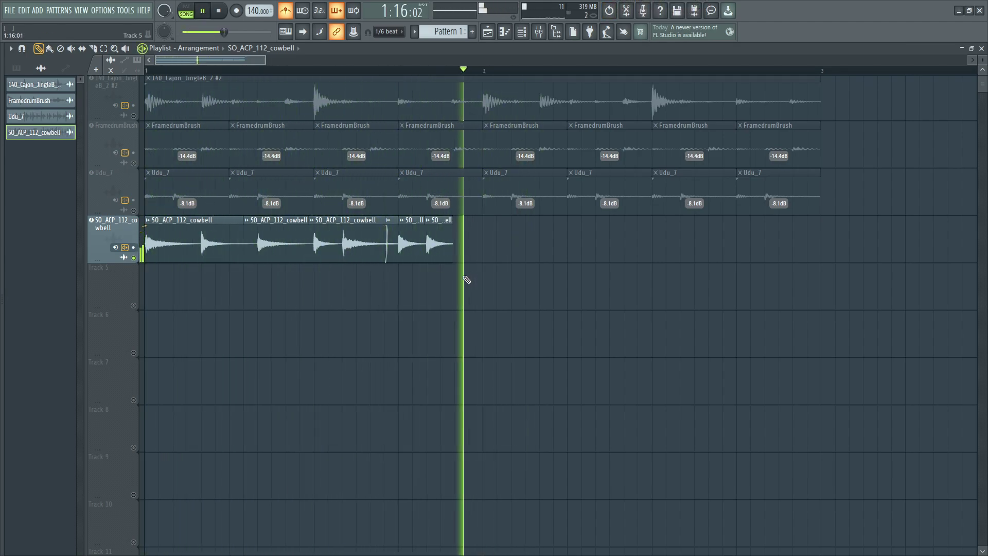
key("space")
Step: Select all SO_ACP_112_cowbell pieces, duplicate them to the start of bar 2 and play both bars
left_click(101, 236)
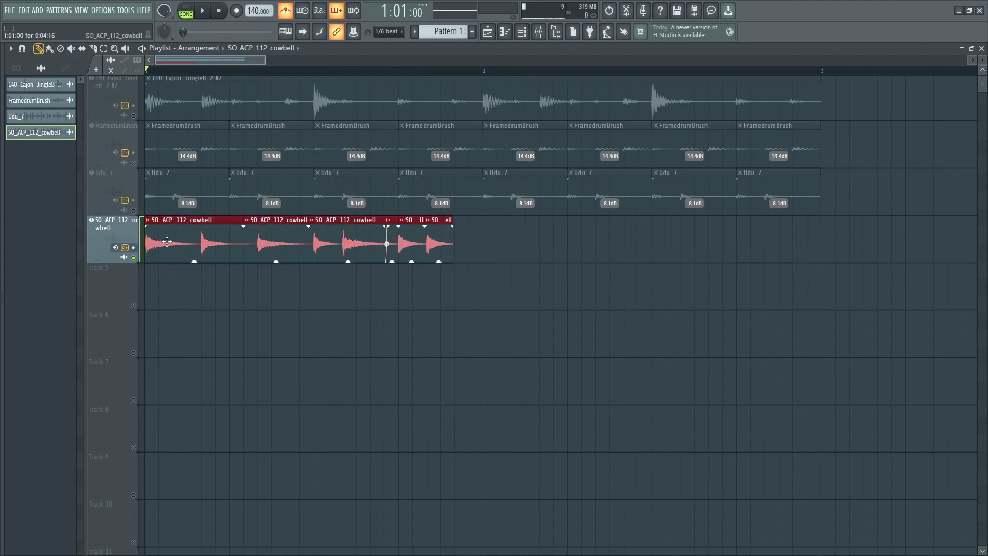
left_click_drag(178, 247, 517, 256)
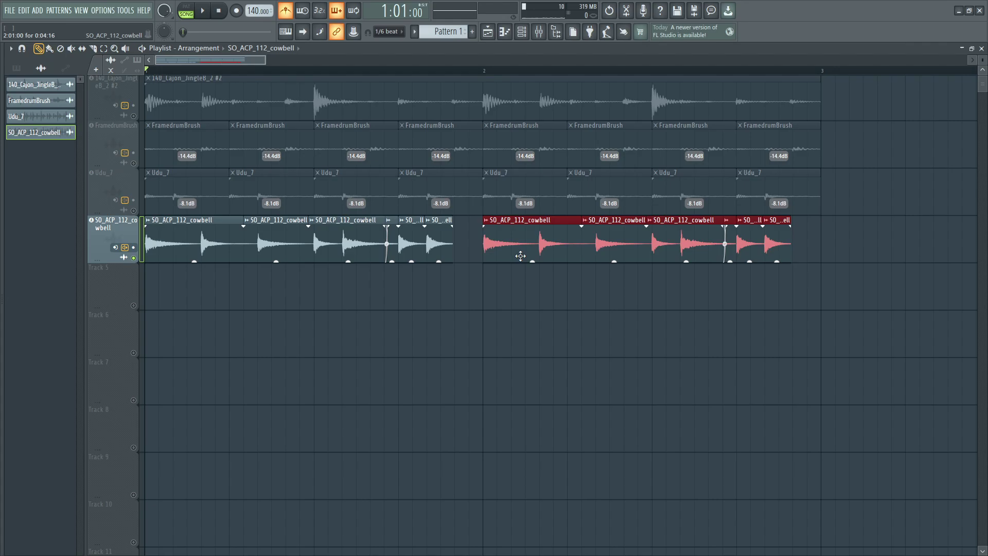
key("space")
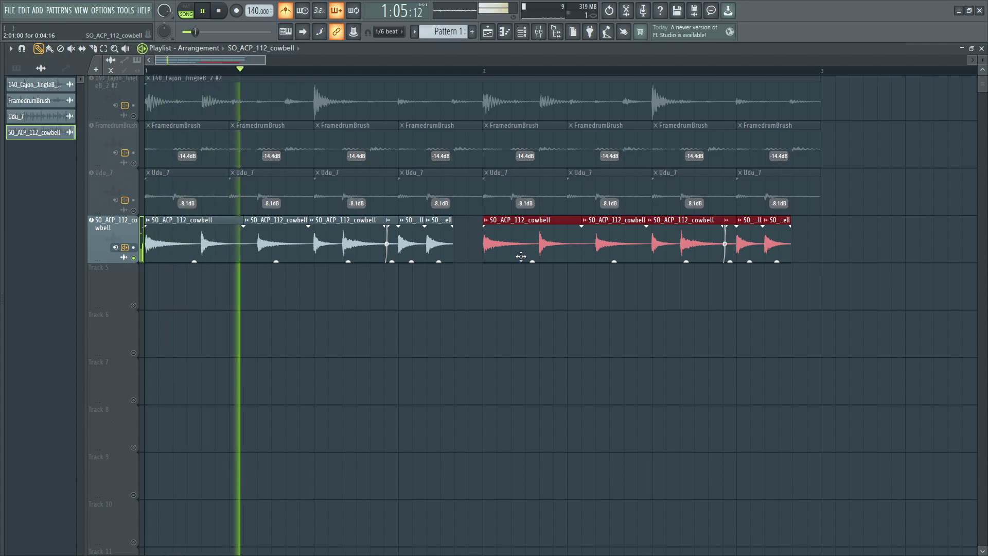
Step: Turn off the metronome and lower the gain of all SO_ACP_112_cowbell pieces to -10.5 dB during playback
left_click(101, 237)
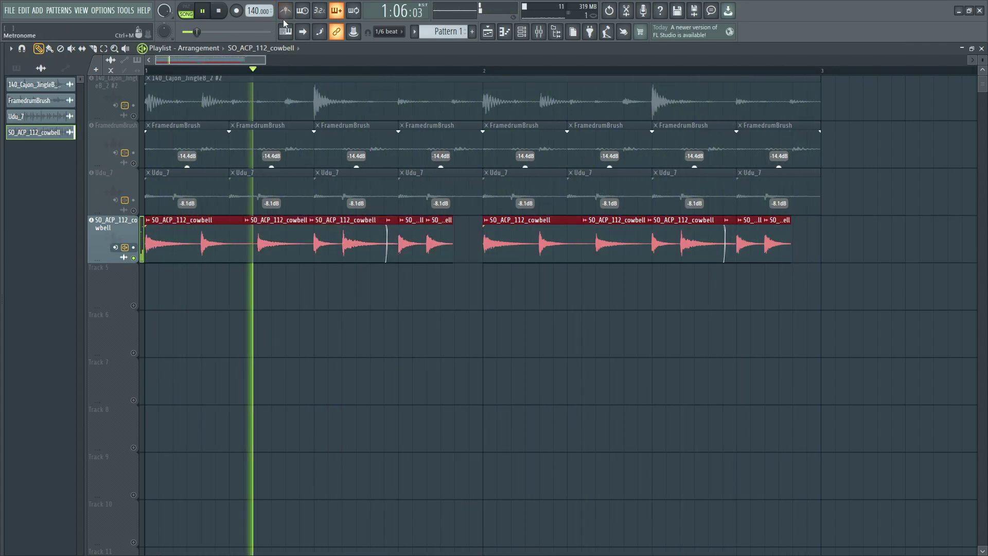
mouse_move(348, 261)
left_click_drag(348, 261, 318, 243)
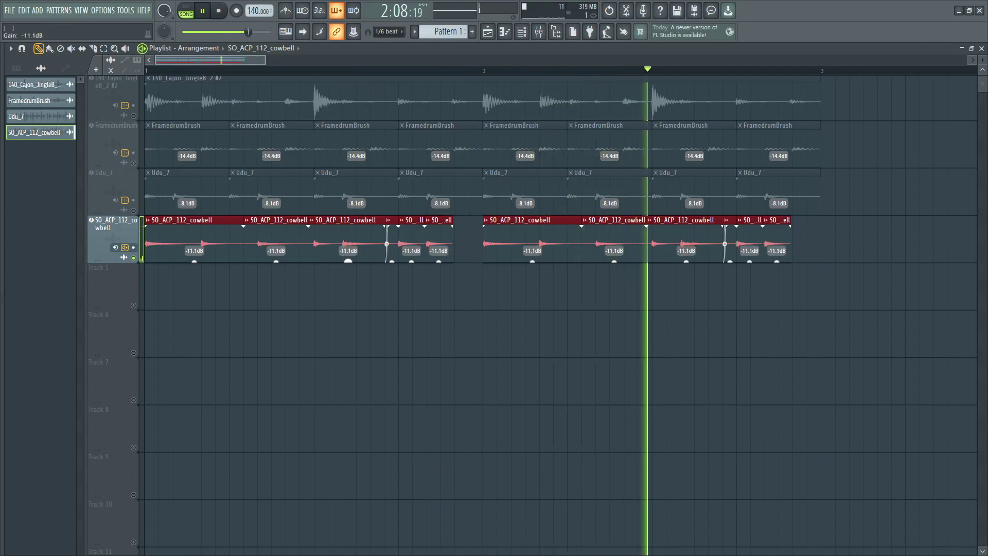
key("space")
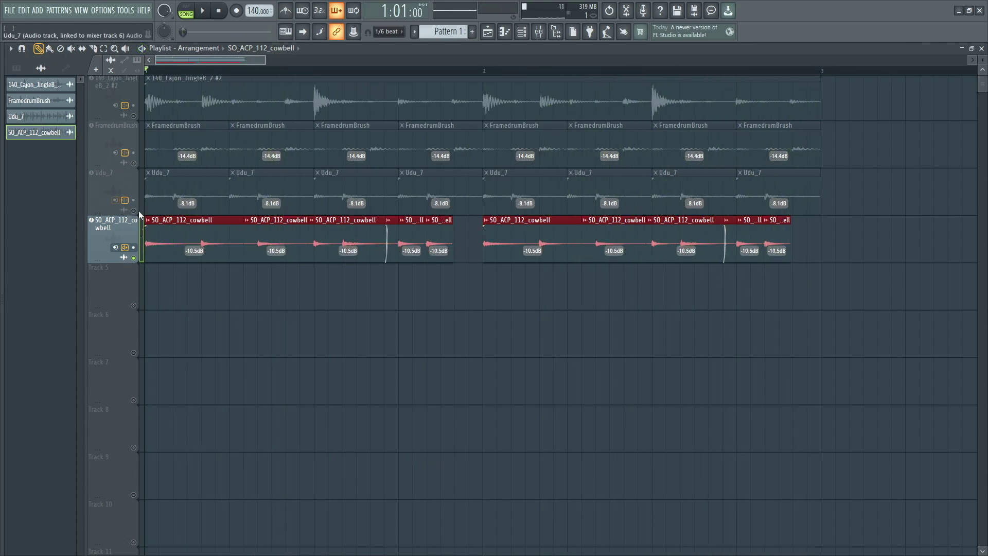
Step: Unmute the Udu_7, FramedrumBrush and cajon tracks one after another while the loop plays
key("space")
left_click(128, 211, "ctrl")
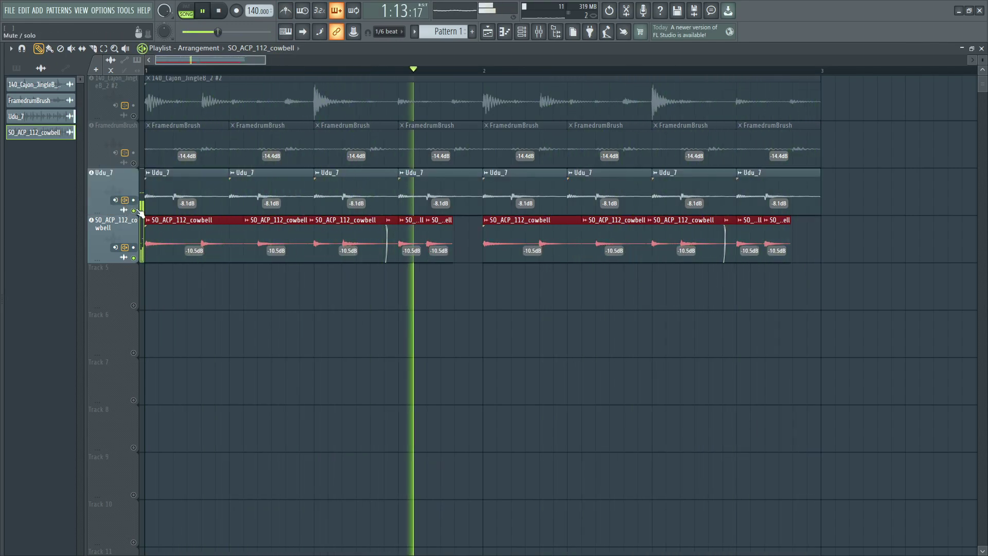
left_click(130, 128, "ctrl")
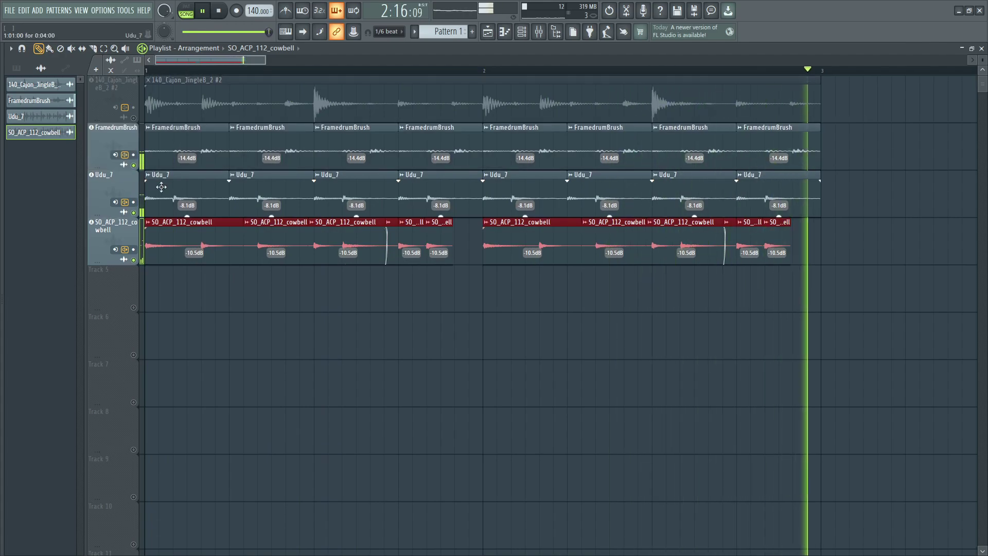
left_click(134, 117)
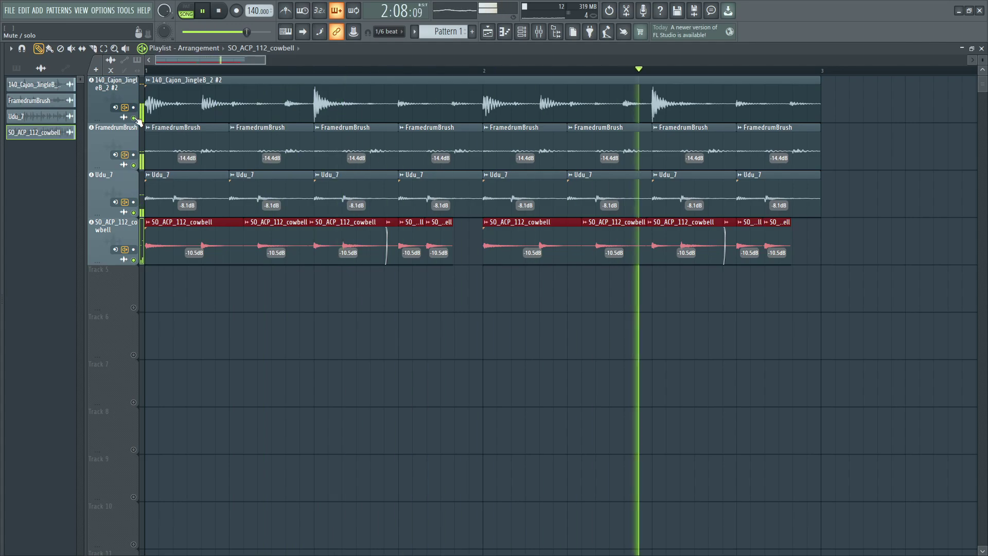
key("space")
Step: Import the Cowbell sample from the 6_8 Loops Samples folder as an audio track, unmute it and start its clip at 1:01:00
key("alt+Tab")
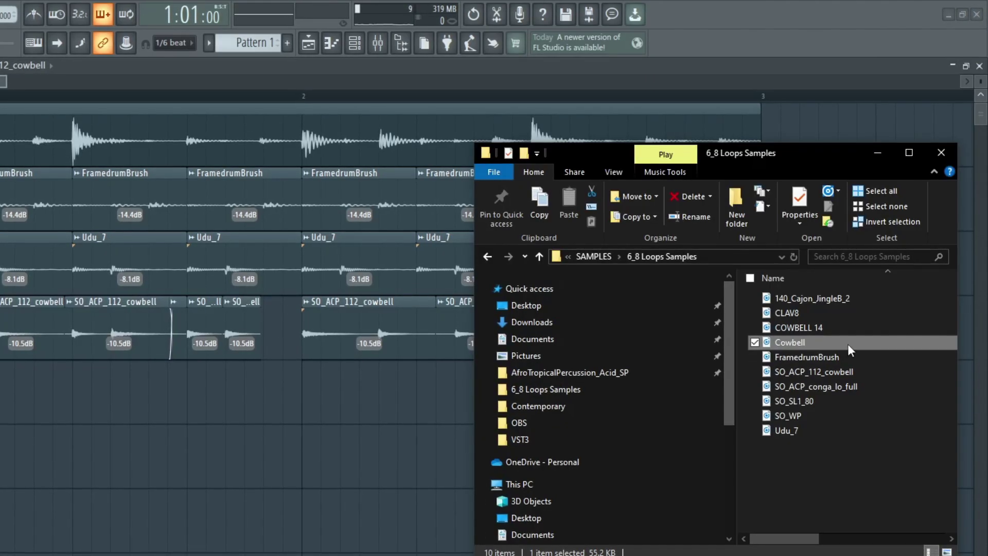
left_click_drag(836, 345, 338, 431)
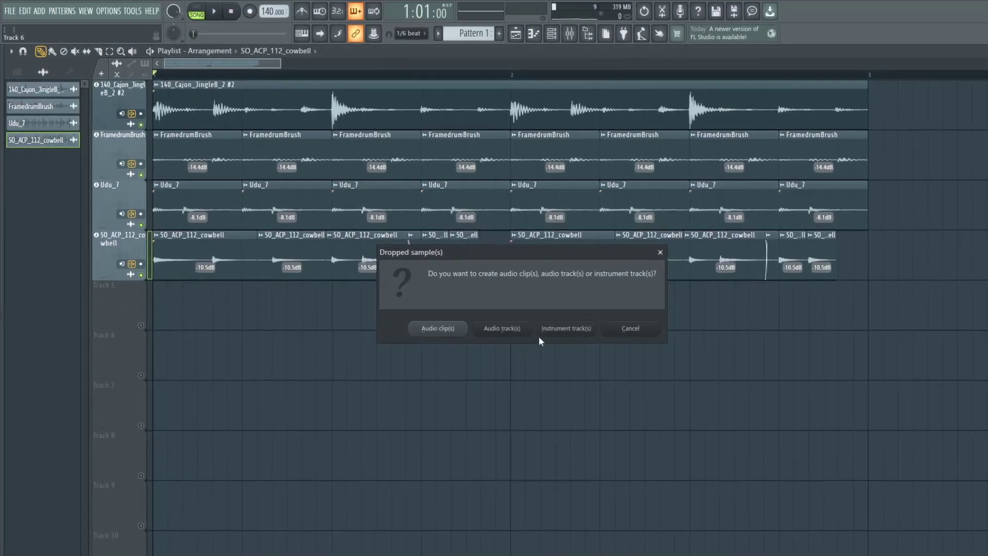
left_click(522, 332)
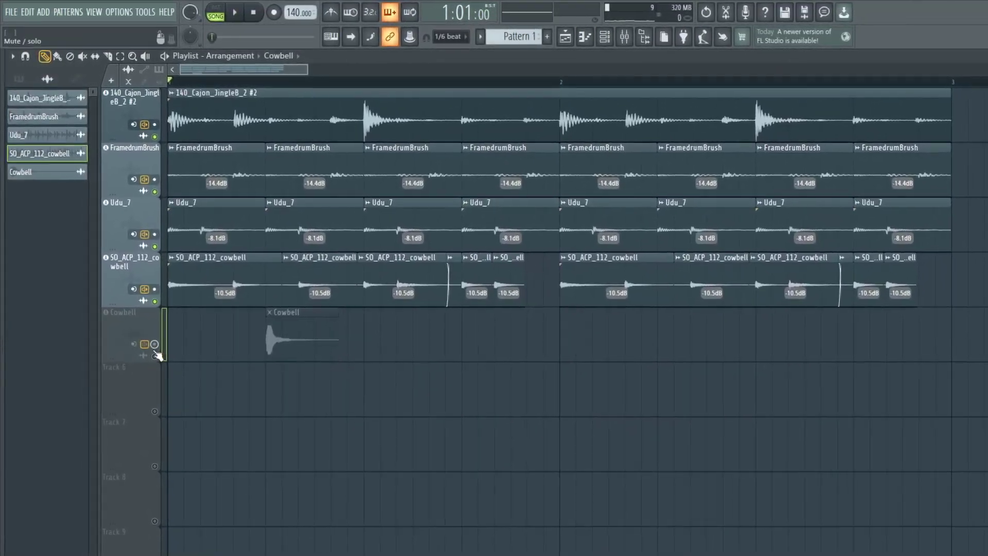
left_click_drag(302, 338, 205, 338)
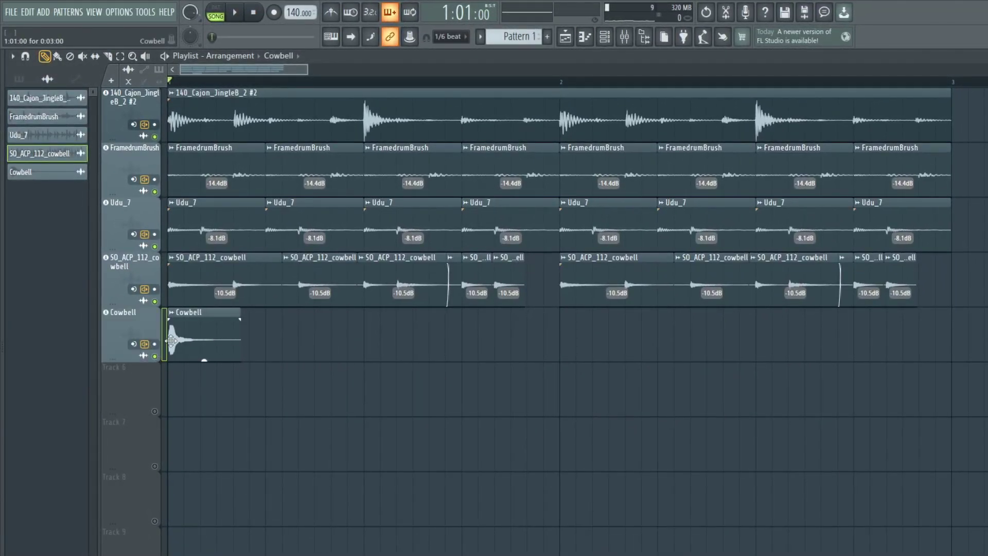
Step: Try the new Cowbell clip at 1:08:08 and play it against the other tracks
scroll(161, 367, "up", 2)
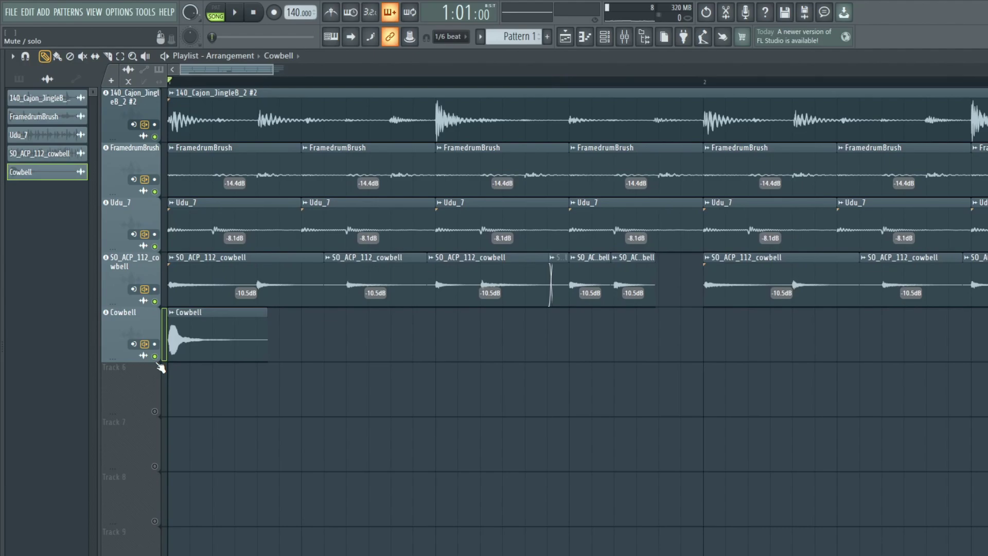
left_click_drag(199, 316, 448, 352)
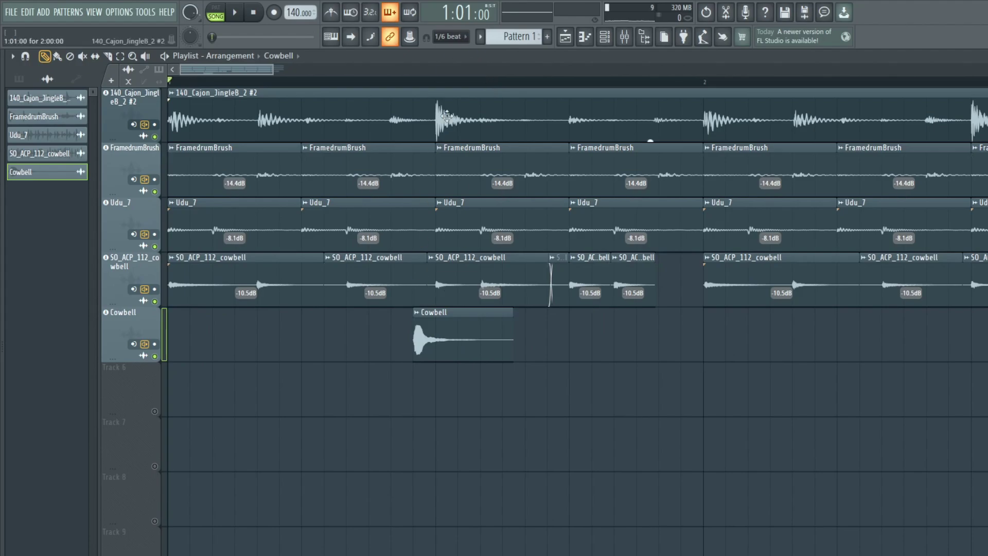
left_click(456, 36)
key("space")
key("space")
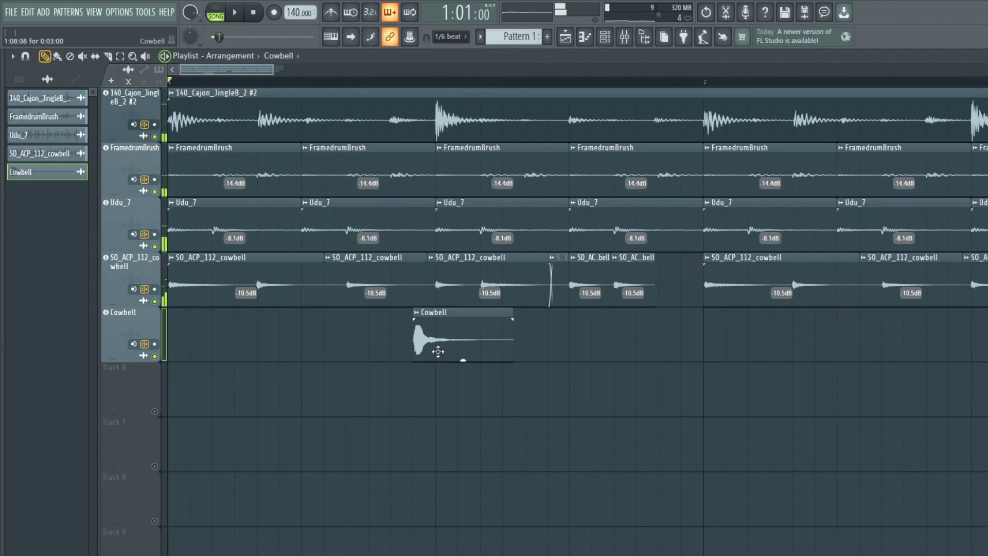
key("space")
key("space")
Step: Move the Cowbell clip to 1:03:16, on the cajon's second hit, and play it briefly
left_click_drag(443, 340, 288, 342)
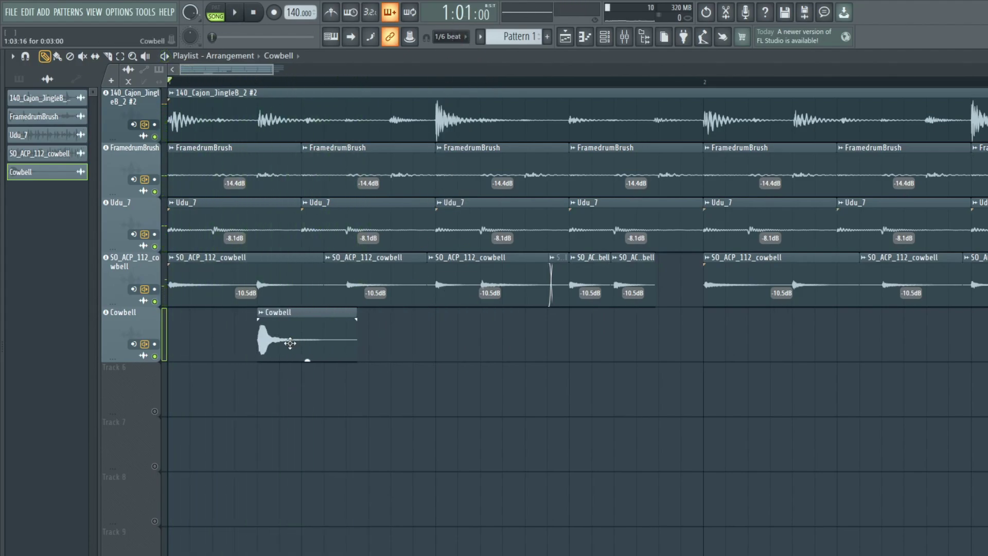
scroll(288, 342, "up", 2)
key("space")
key("space")
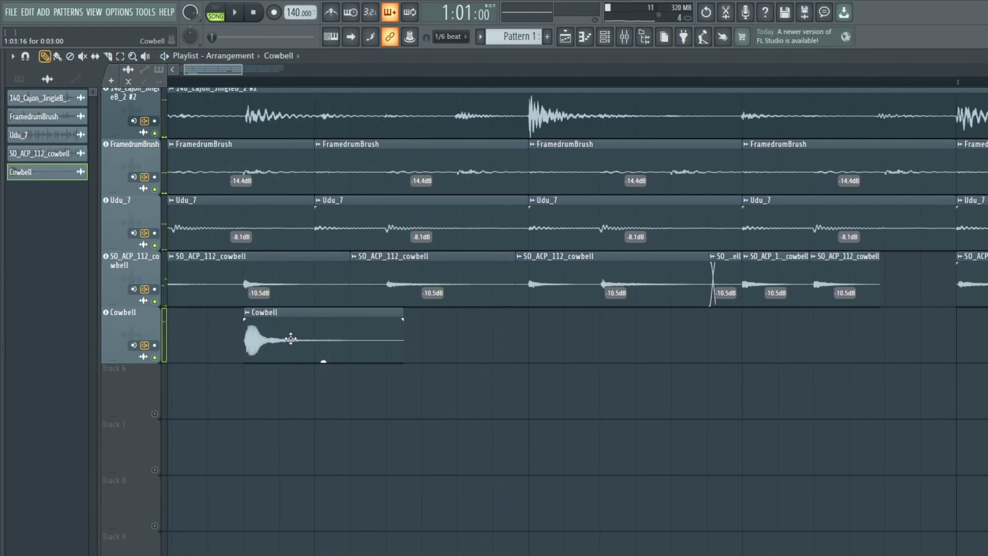
Step: Duplicate the Cowbell clip to 1:09:00 and play it with the other tracks
mouse_move(291, 338)
left_mouse_down()
mouse_move(618, 335)
mouse_move(571, 342)
left_mouse_up()
key("space")
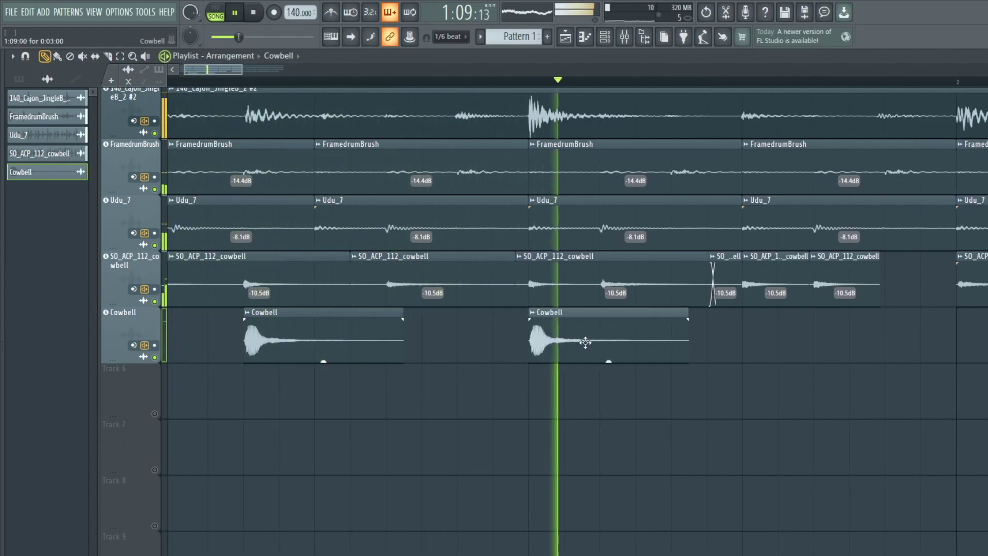
key("space")
scroll(319, 312, "down", 2)
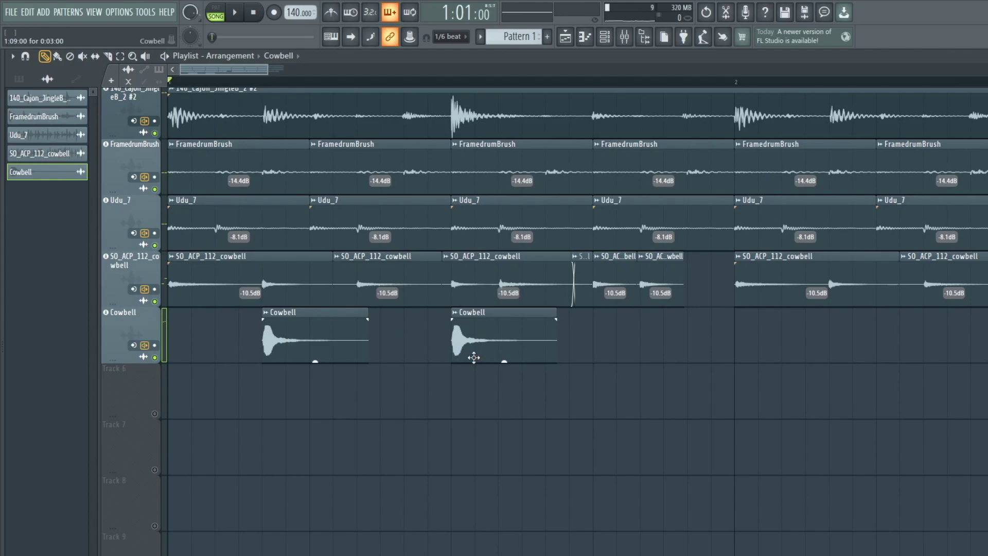
key("space")
scroll(468, 358, "down", 2)
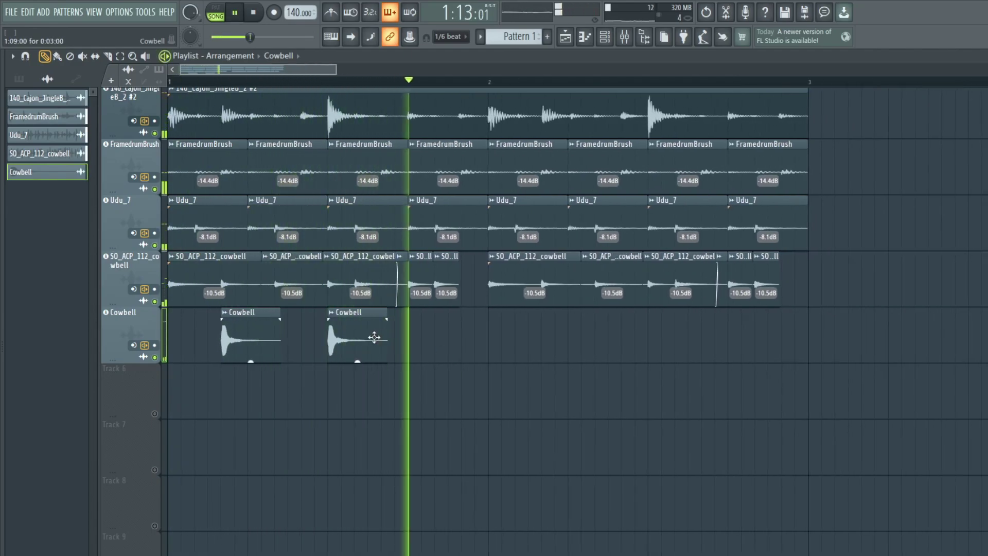
key("space")
Step: Place a third Cowbell hit at 1:14:08 and play the loop into bar 2
left_click_drag(374, 336, 468, 340)
key("space")
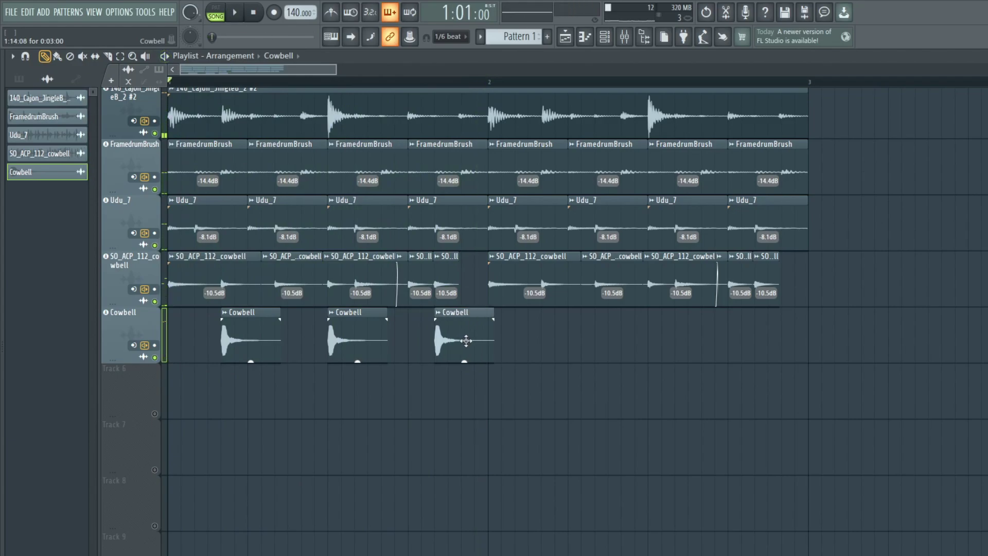
scroll(466, 339, "up", 3)
scroll(410, 320, "down", 4)
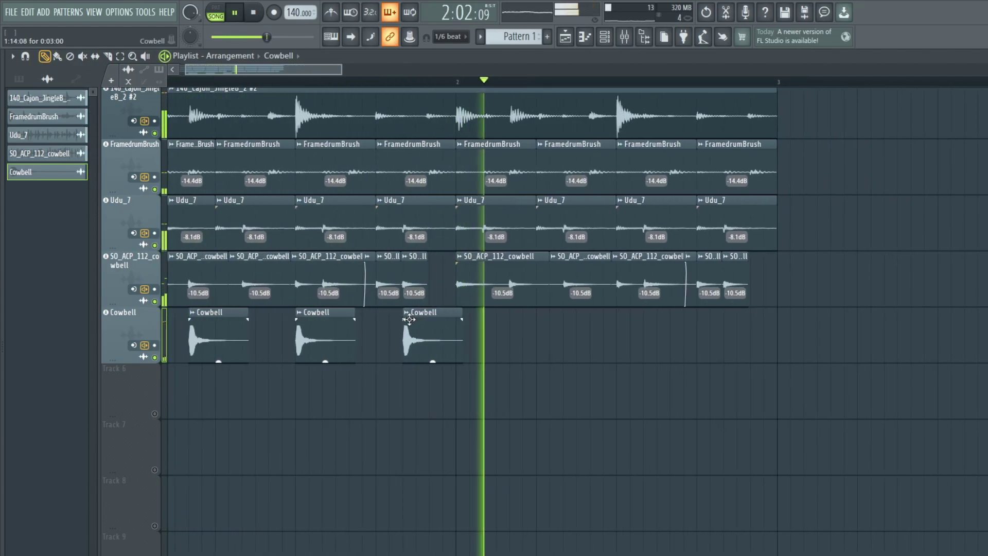
key("space")
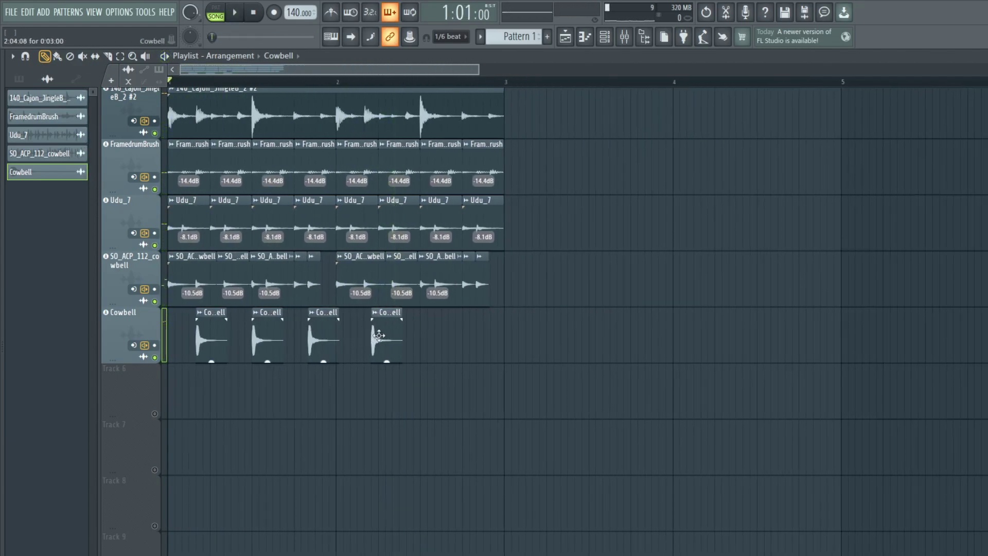
Step: Position further Cowbell hits at 2:03:16 and 2:09:00 in bar 2 and play the loop
key("space")
left_click_drag(379, 336, 369, 330)
key("space")
scroll(368, 325, "up", 5)
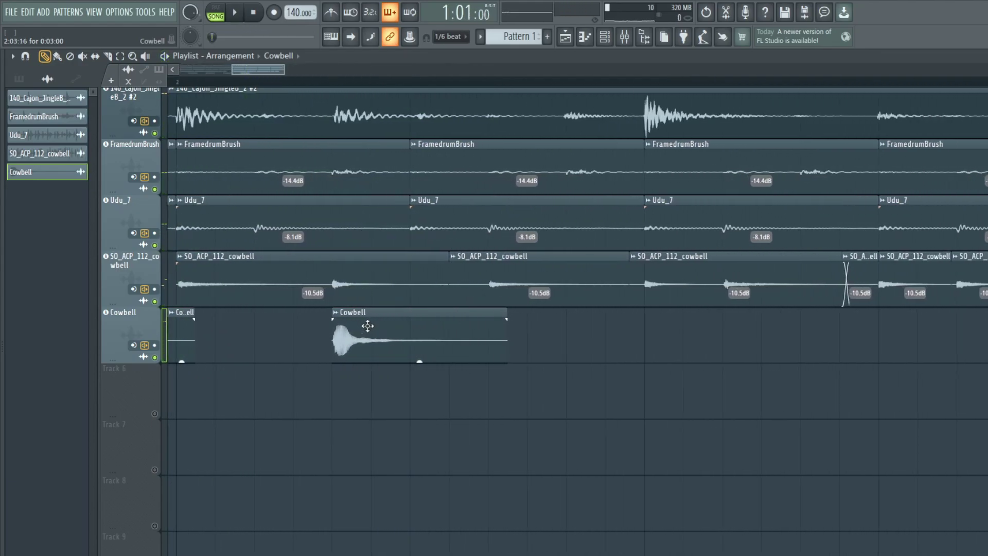
mouse_move(686, 342)
left_mouse_down()
mouse_move(726, 342)
mouse_move(686, 346)
left_mouse_up()
key("space")
scroll(669, 349, "down", 5)
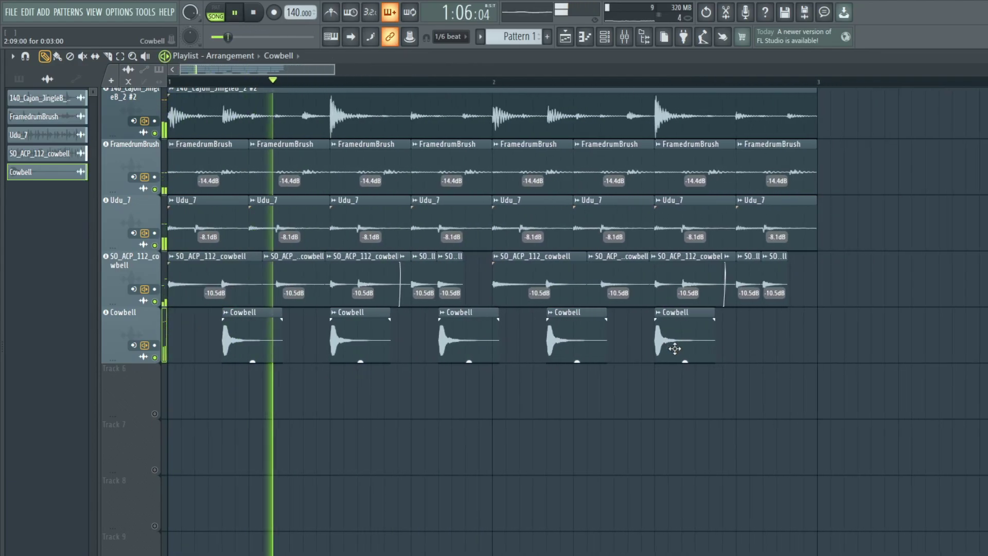
key("space")
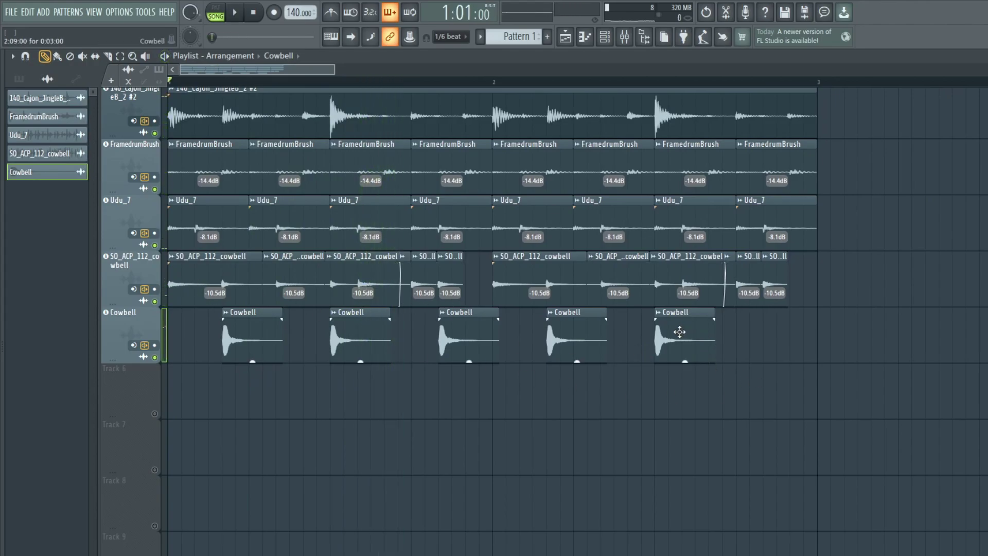
left_click_drag(719, 335, 807, 335)
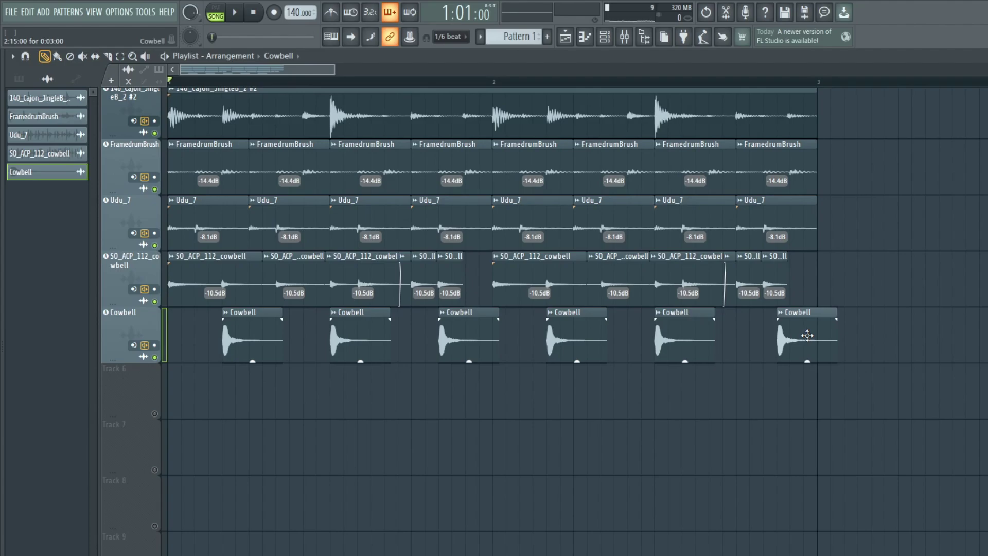
right_click(802, 337)
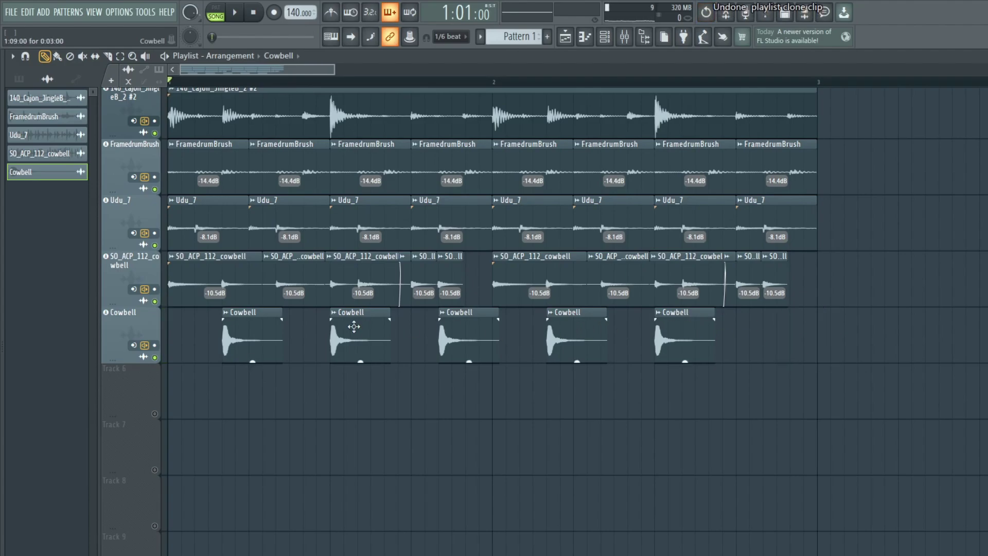
left_click_drag(243, 327, 180, 326)
key("ctrl+z")
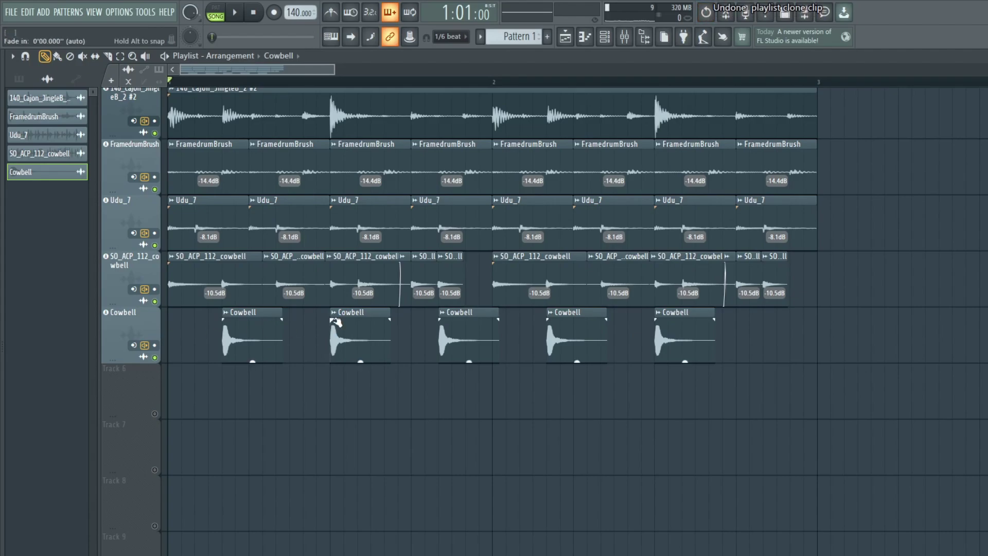
Step: Place a sixth Cowbell hit near the end of bar 2, matching the third hit's position in bar 1, and play the loop
key("space")
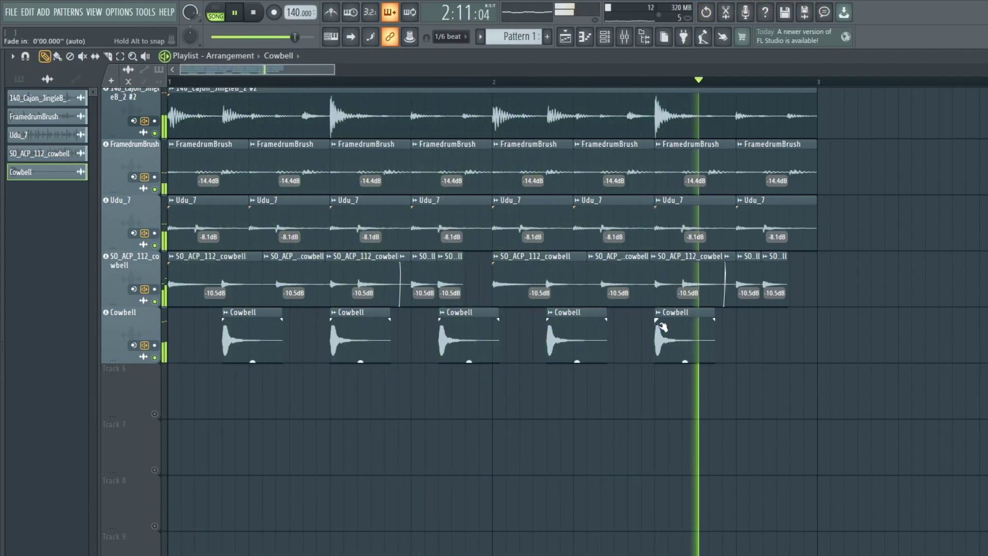
key("space")
left_click(785, 341)
left_click_drag(806, 344, 779, 344)
key("space")
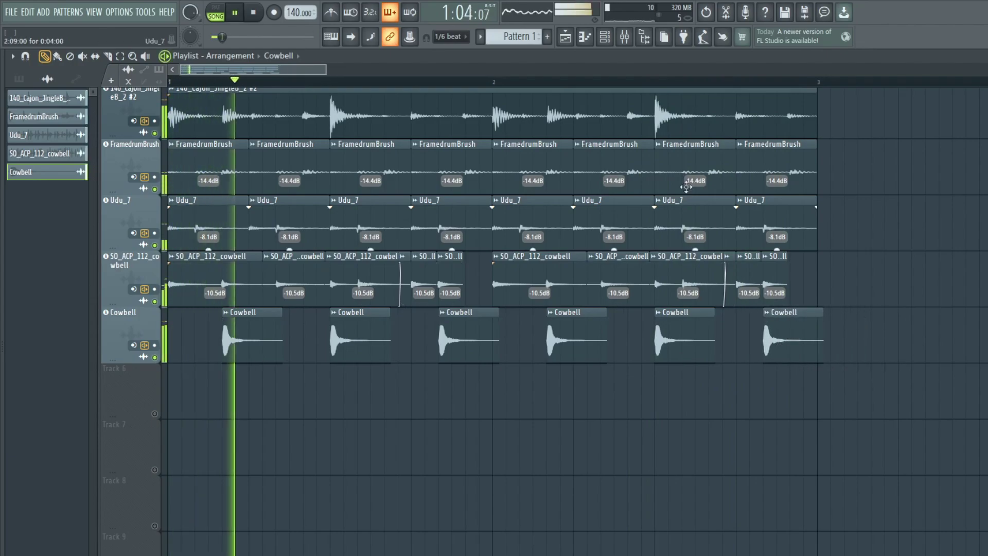
left_click(561, 81)
left_click(411, 80)
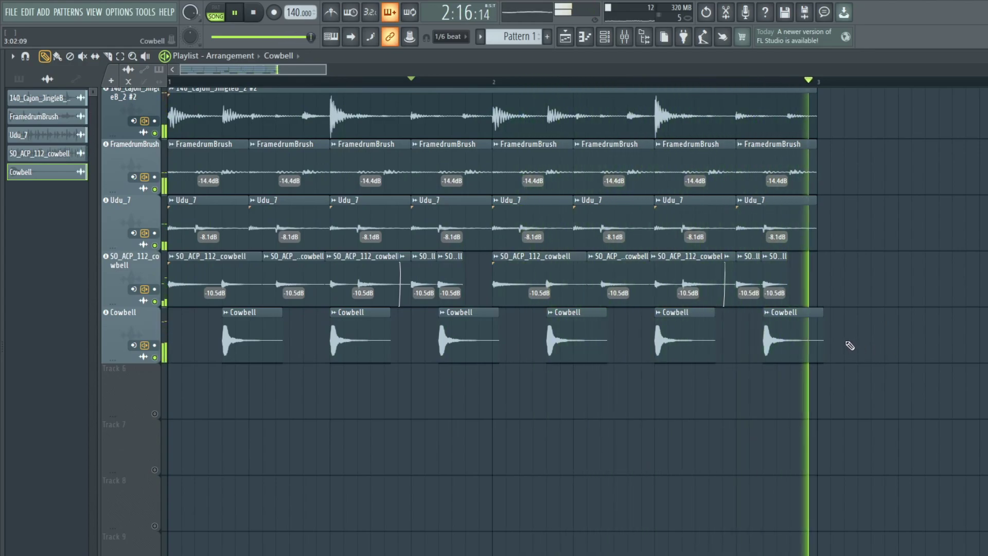
key("space")
Step: Cut the last Cowbell clip's tail off at the start of bar 3 and play the loop
key("p")
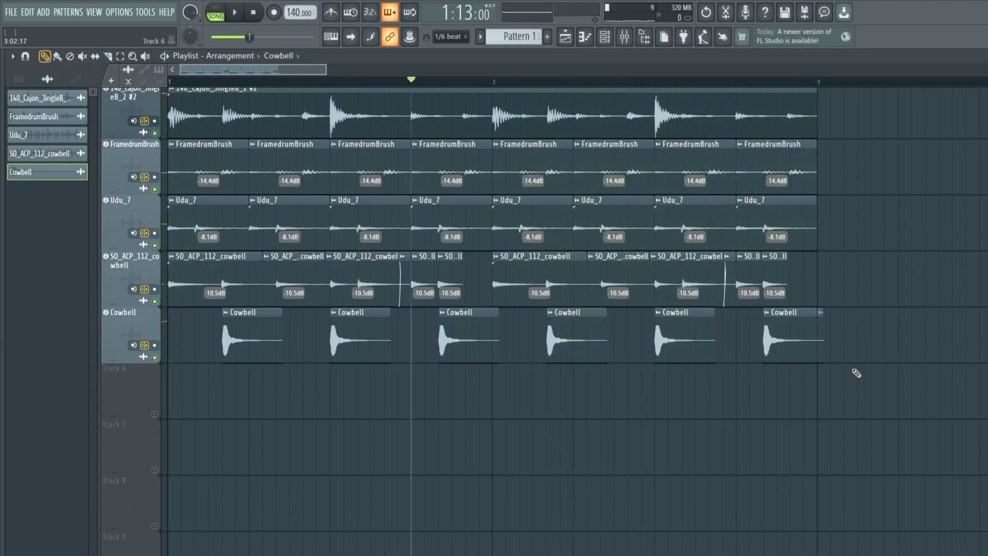
scroll(817, 369, "up", 3)
right_click(806, 362)
key("ctrl+z")
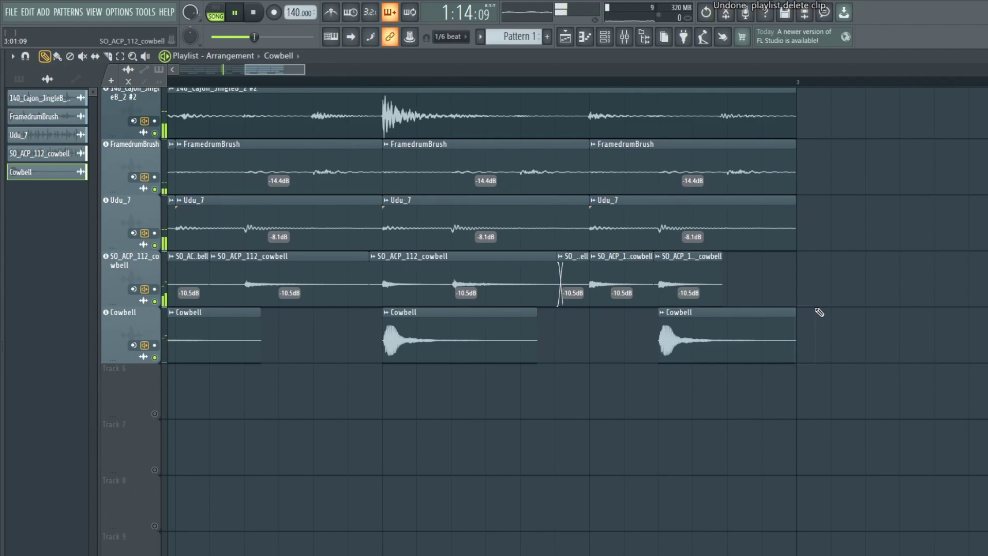
scroll(816, 311, "down", 4)
key("space")
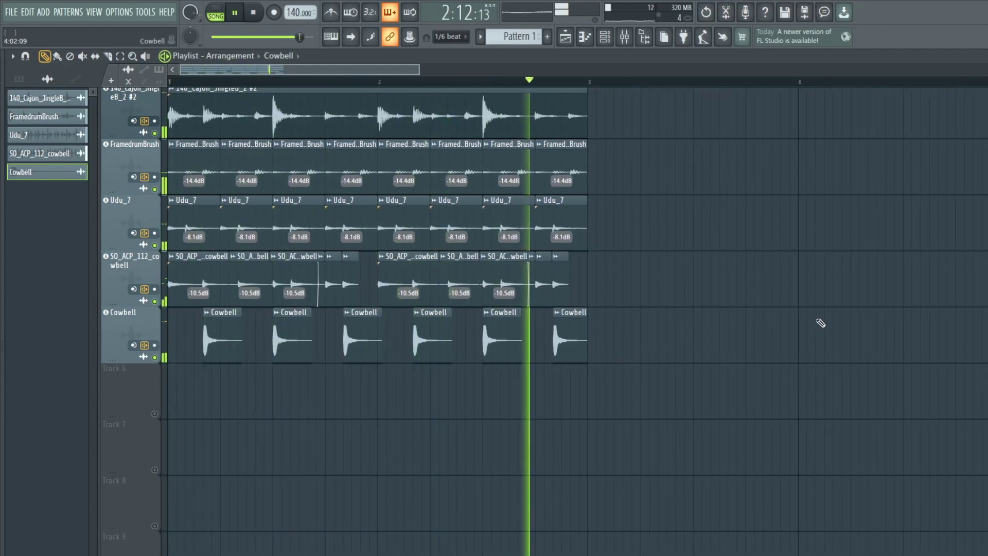
key("space")
Step: Switch to File Explorer and add CLAV8 from the 6_8 Loops Samples folder to the playlist as an audio track below Cowbell
key("alt+Tab")
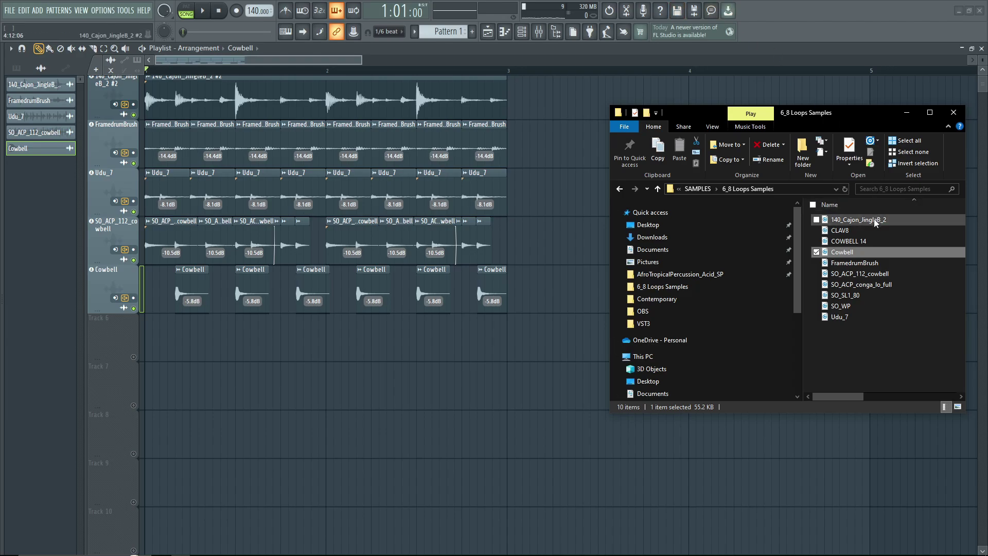
double_click(857, 230)
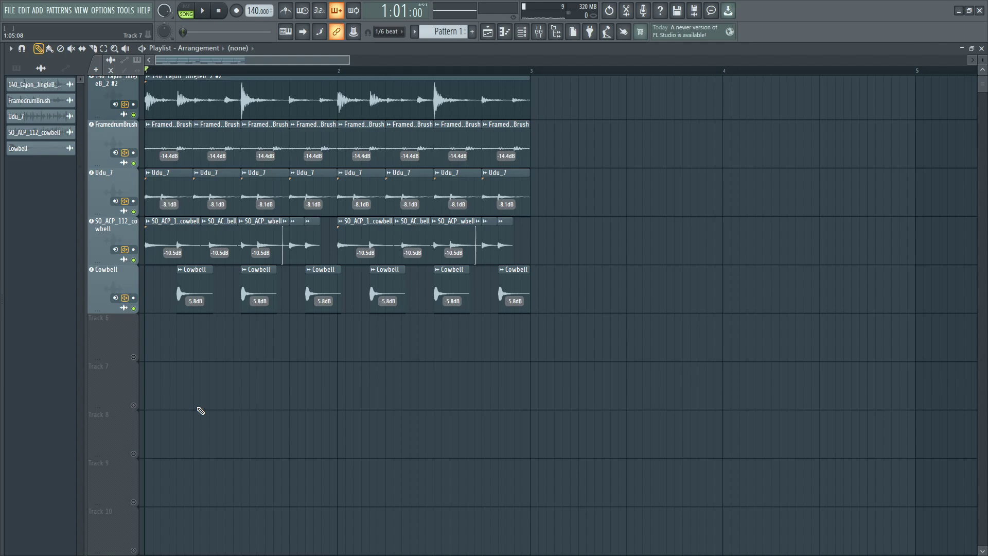
key("alt+Tab")
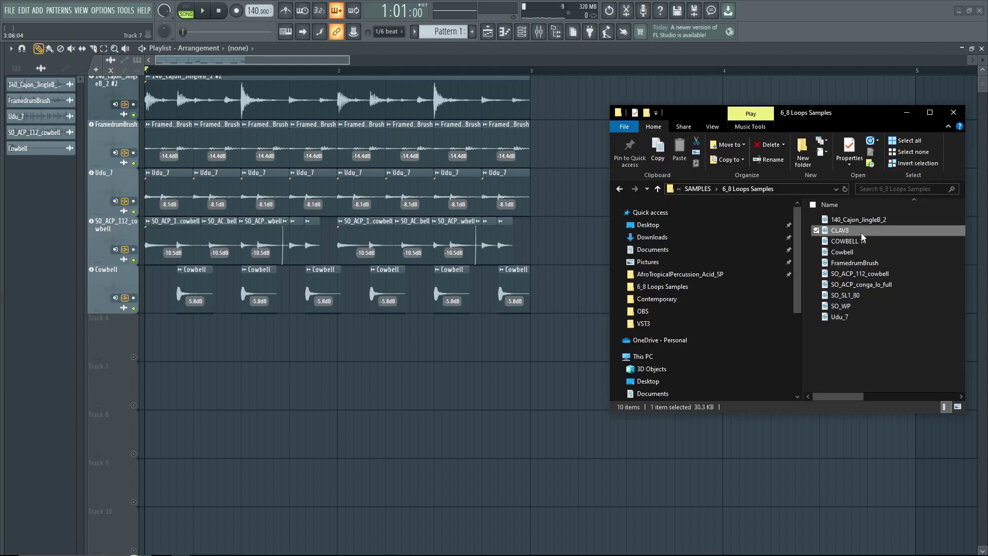
left_click_drag(856, 231, 108, 349)
left_click(474, 310)
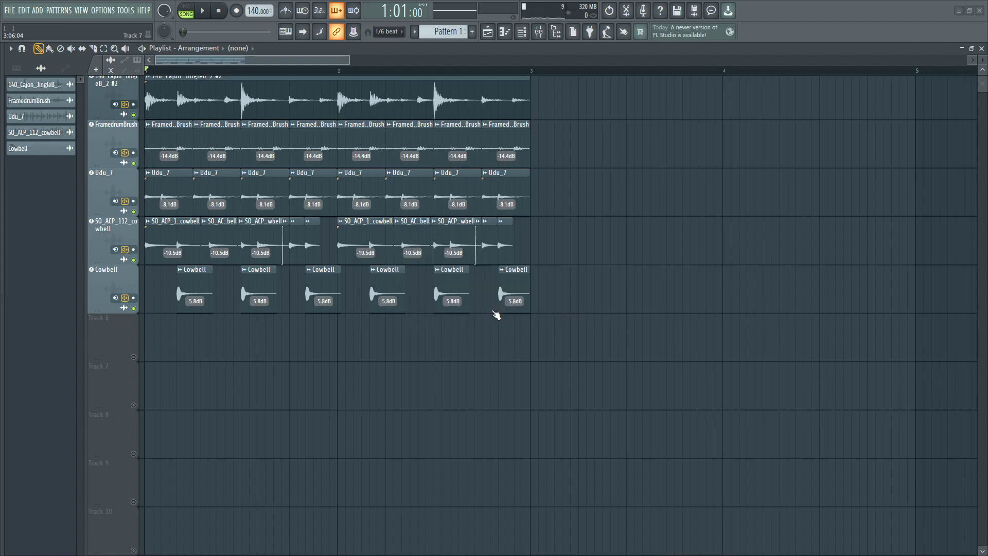
Step: Move the CLAV8 clip to 1:03:16, unmute its track and play it with the other tracks
scroll(563, 336, "up", 3)
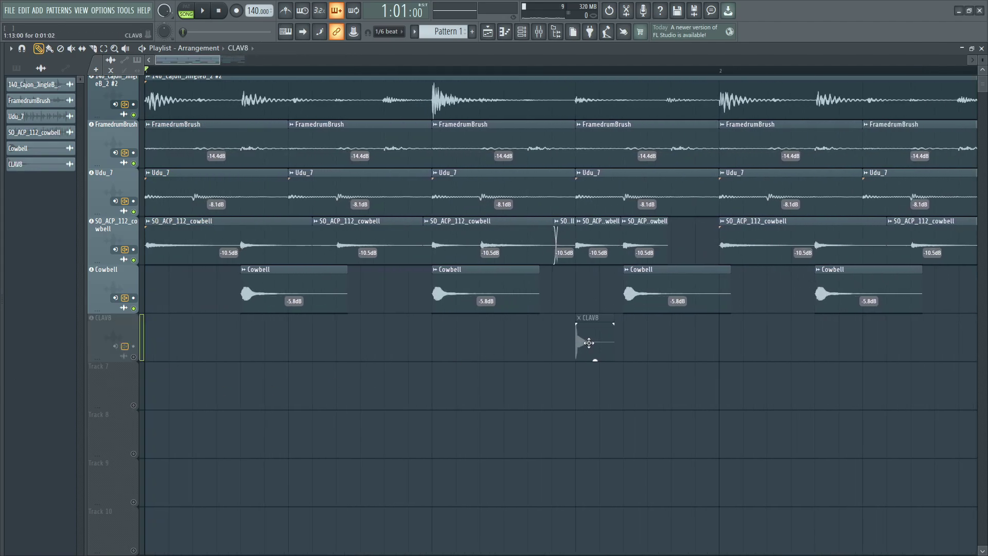
left_click_drag(589, 343, 258, 357)
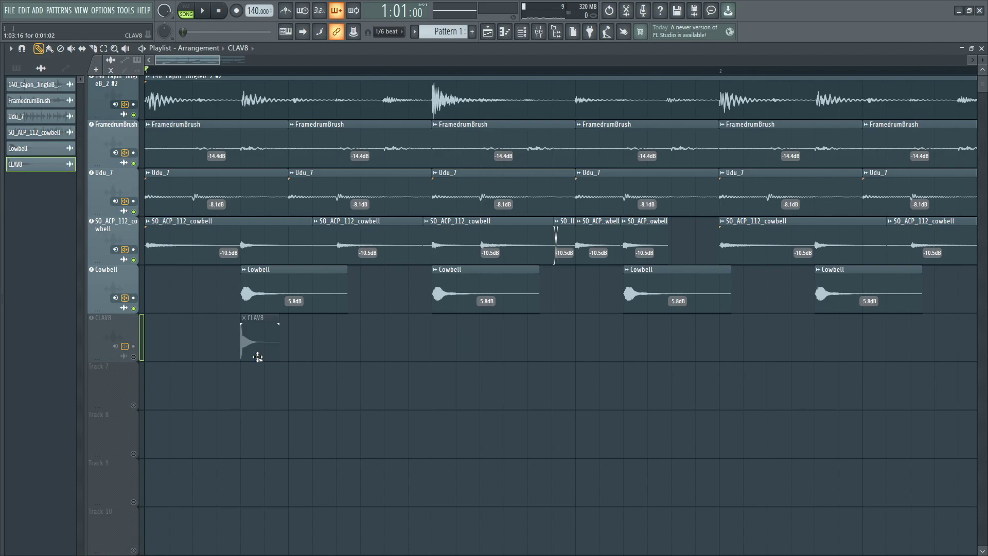
left_click(135, 361)
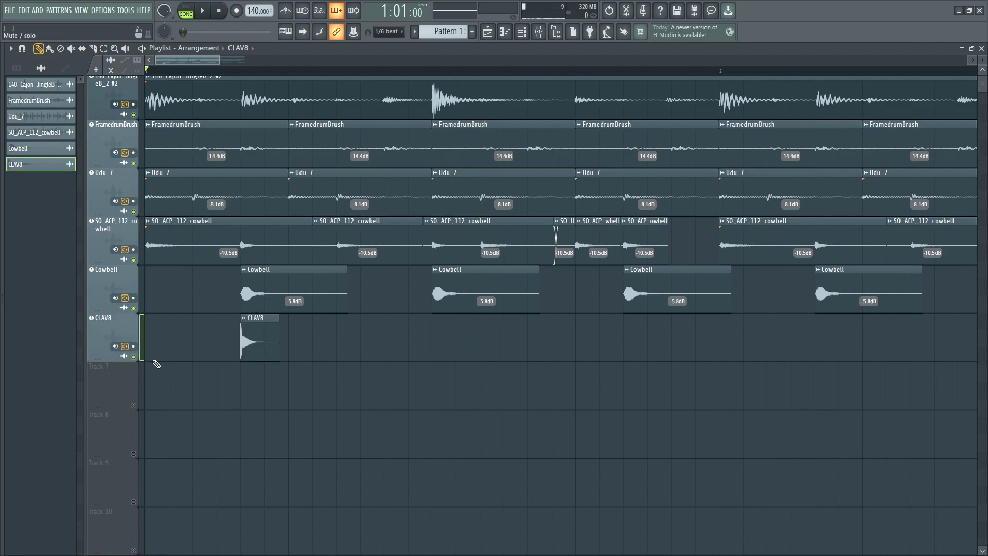
key("space")
Step: Place CLAV8 hits at 1:06:08, 1:10:08 and on the third Cowbell hit in bar 1, and play the loop
left_click_drag(261, 337, 348, 350)
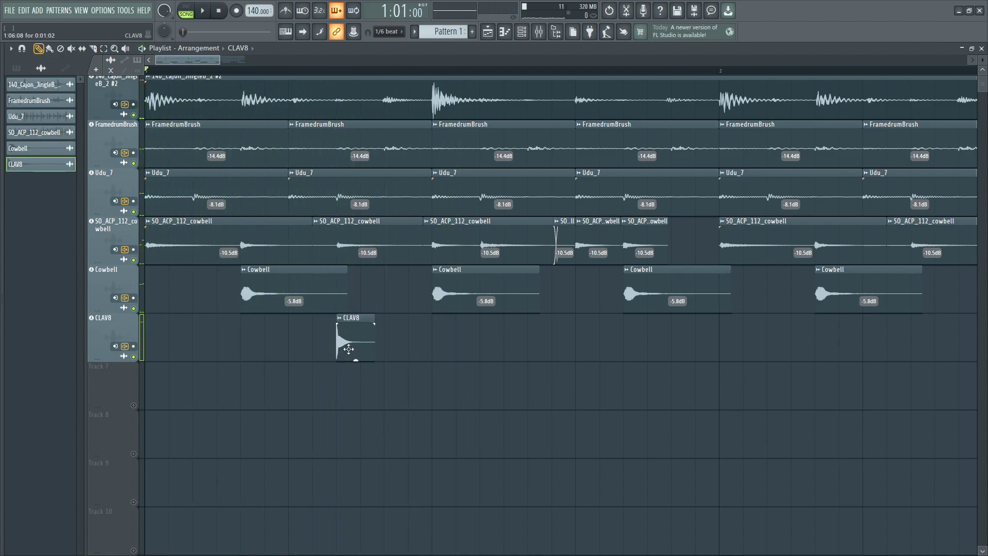
left_click_drag(472, 346, 491, 339)
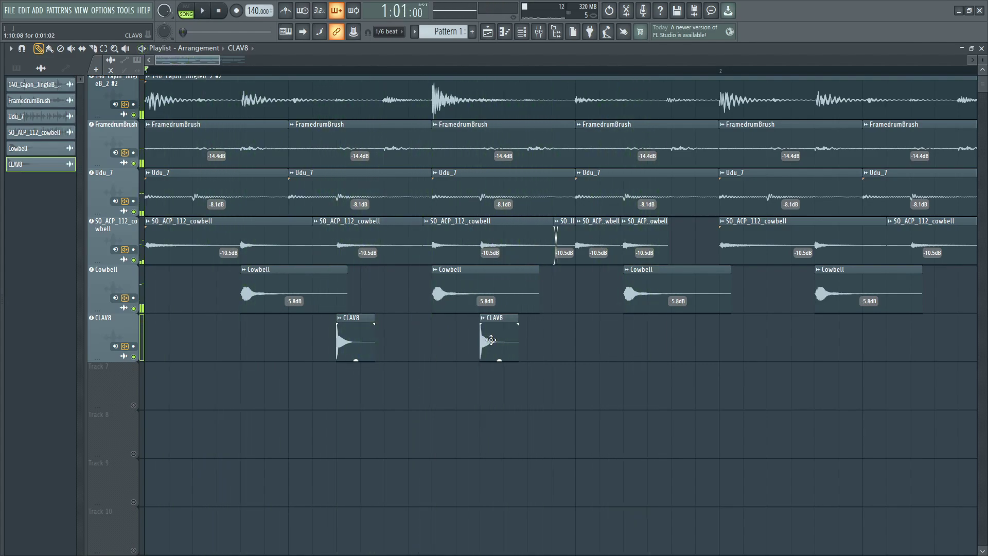
left_click(639, 338)
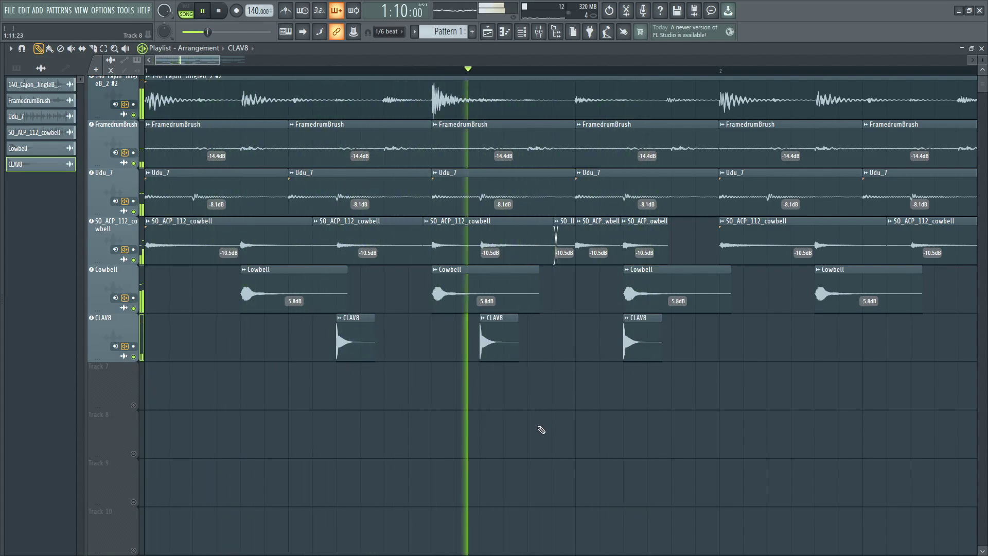
scroll(514, 432, "down", 3)
key("space")
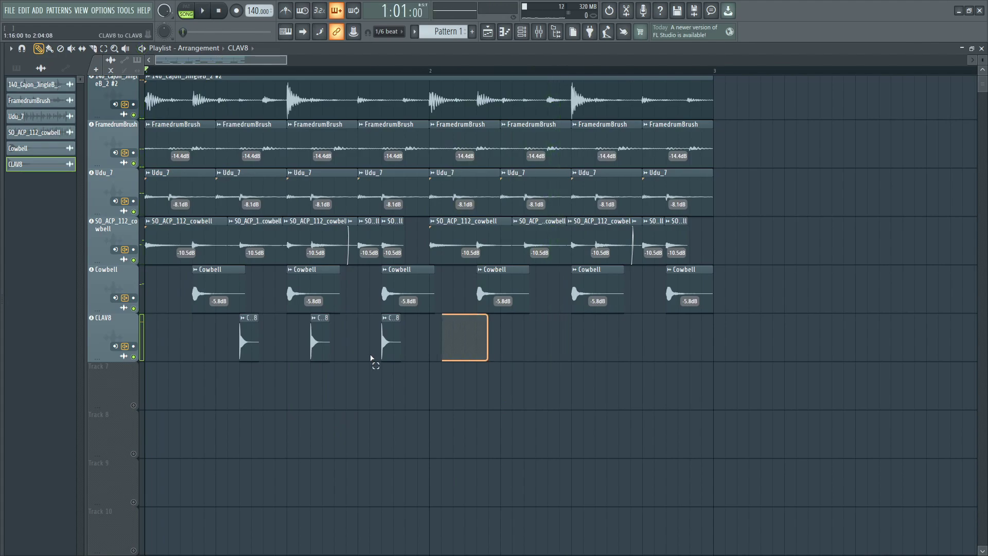
left_click(527, 340)
left_click(599, 340)
right_click(602, 339)
right_click(530, 340)
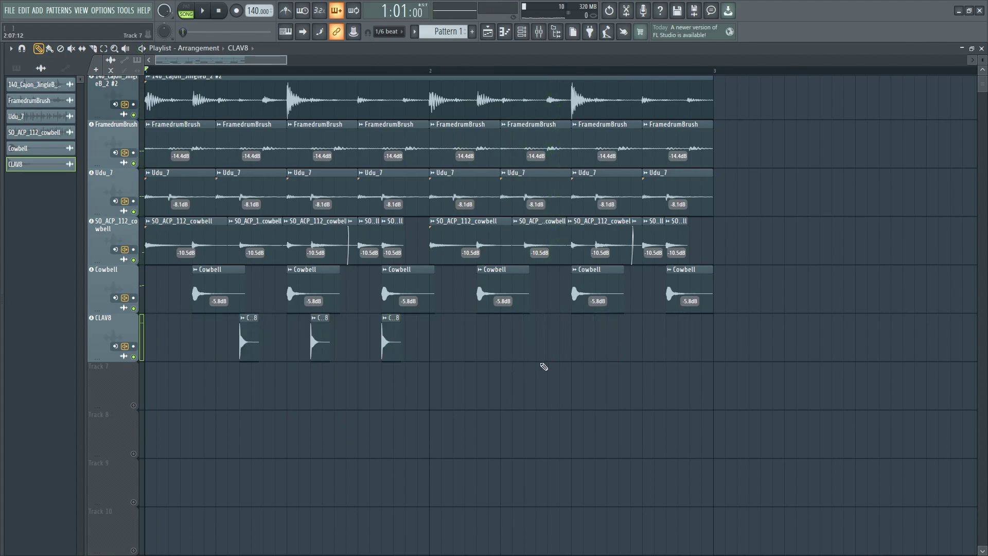
left_click_drag(526, 367, 198, 381)
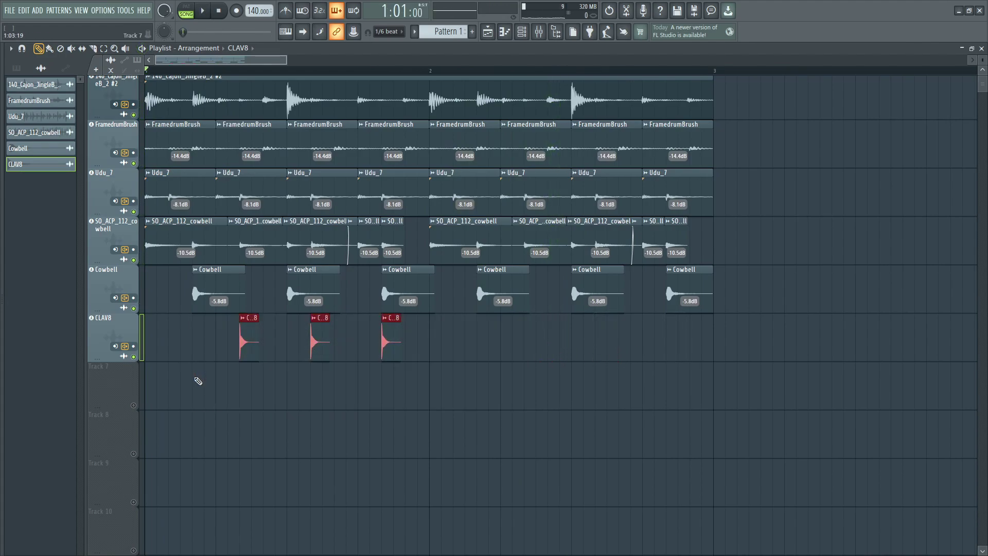
left_click(216, 343)
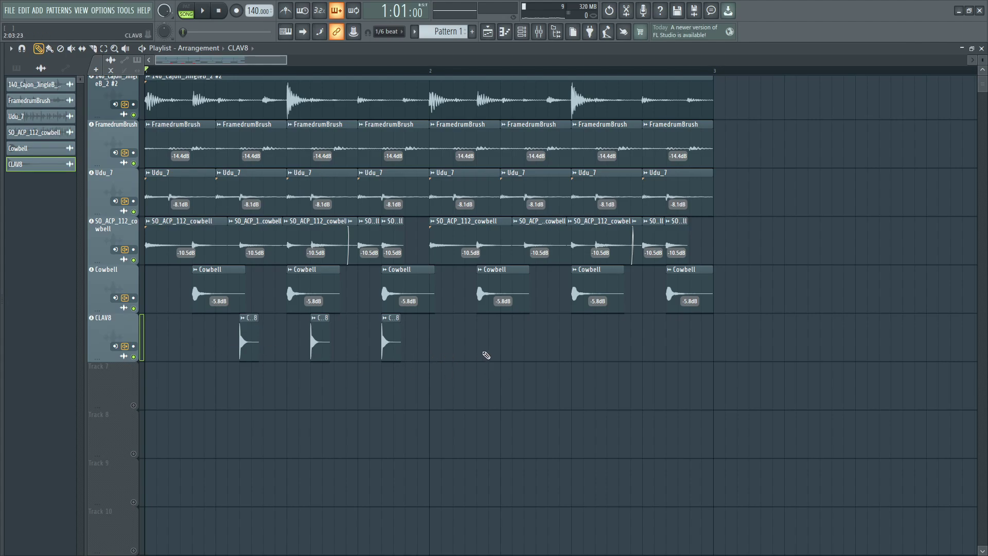
Step: Copy the three CLAV8 hits into bar 2, starting at 2:06:08, and play the two-bar loop
left_click_drag(486, 355, 188, 352)
left_click_drag(250, 343, 536, 345)
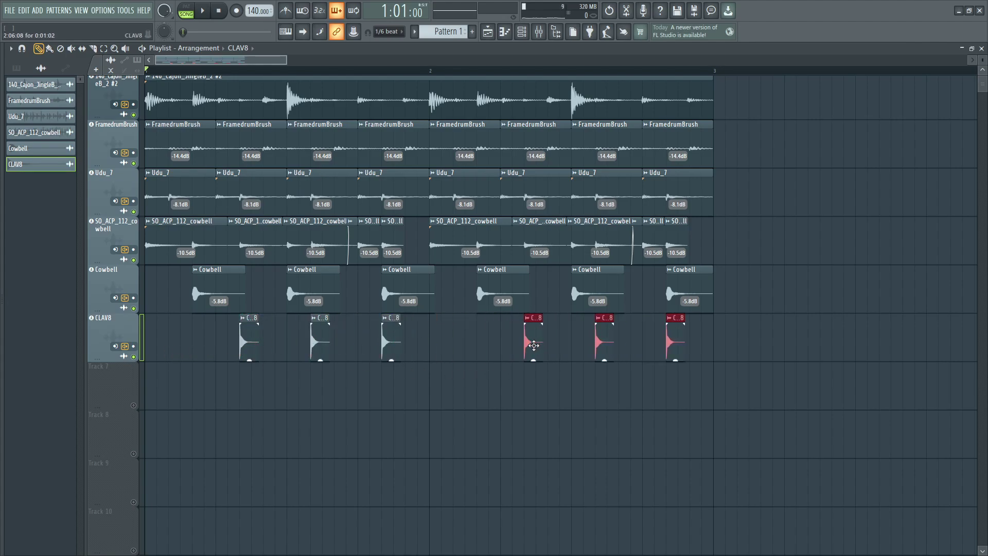
key("space")
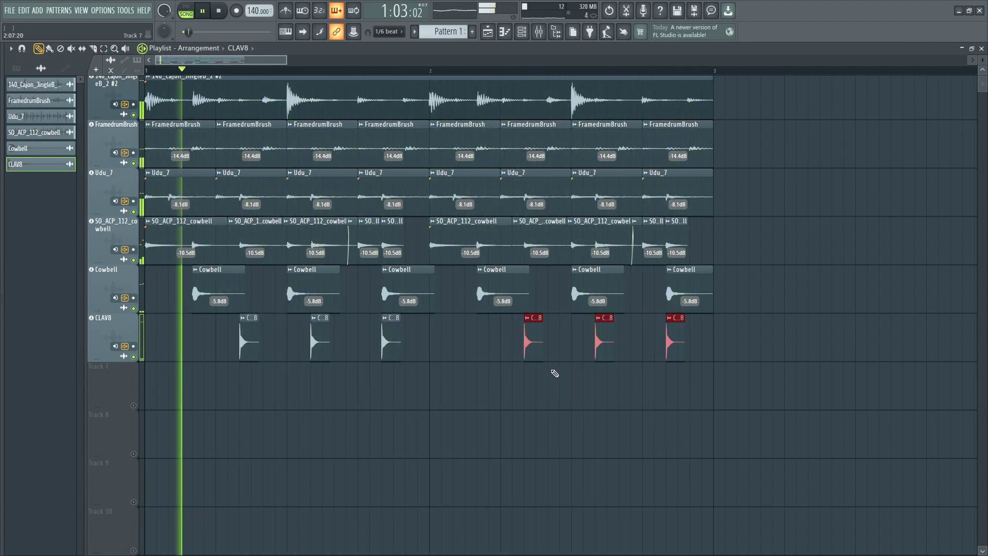
scroll(555, 373, "down", 4)
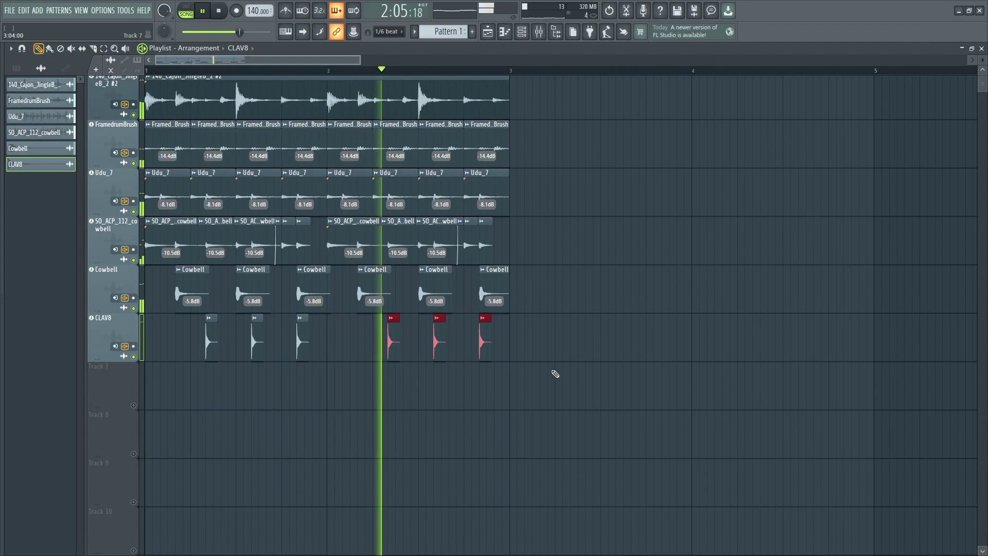
key("ctrl+d")
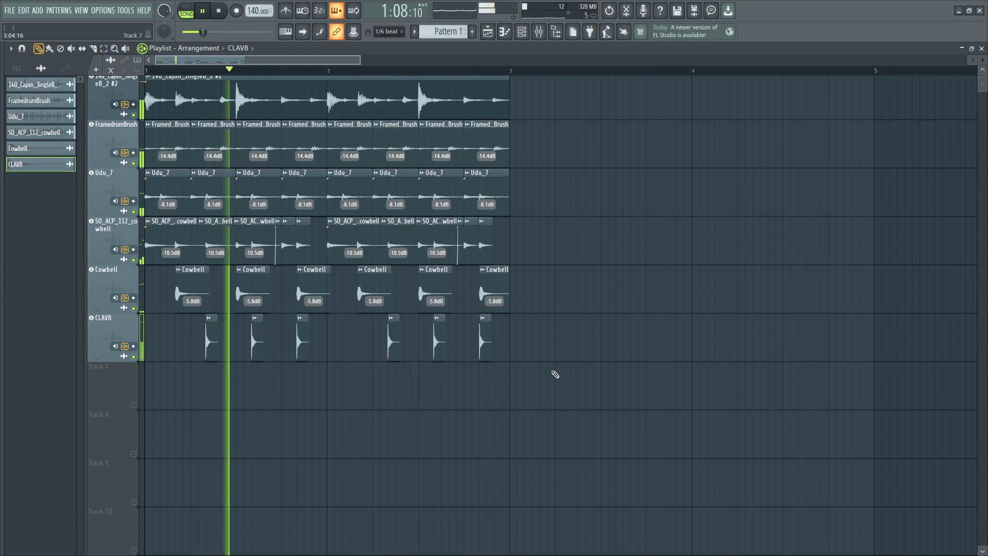
key("space")
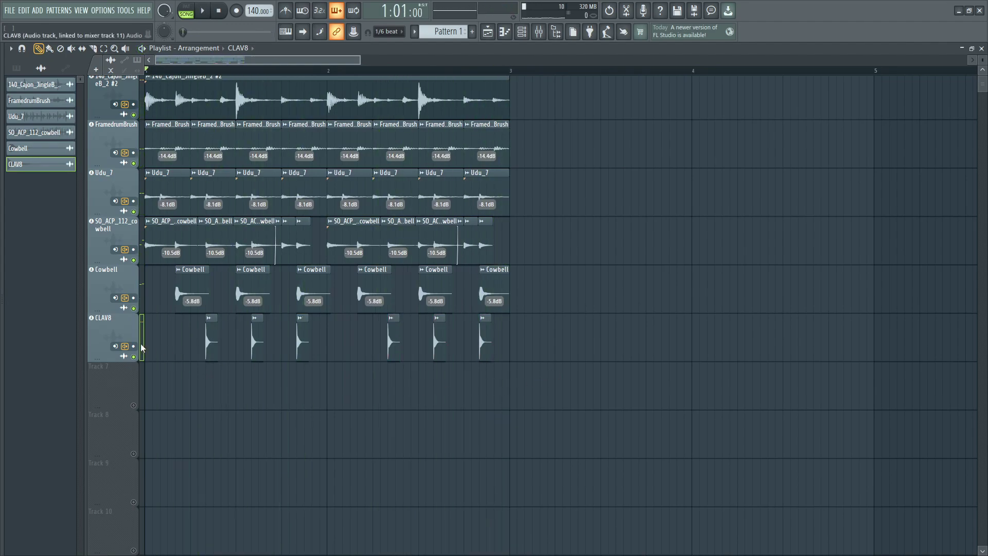
Step: Lower all six CLAV8 clips to -5.1 dB and play the loop to check the balance
left_click(124, 337)
scroll(206, 355, "up", 5)
scroll(217, 365, "up", 1)
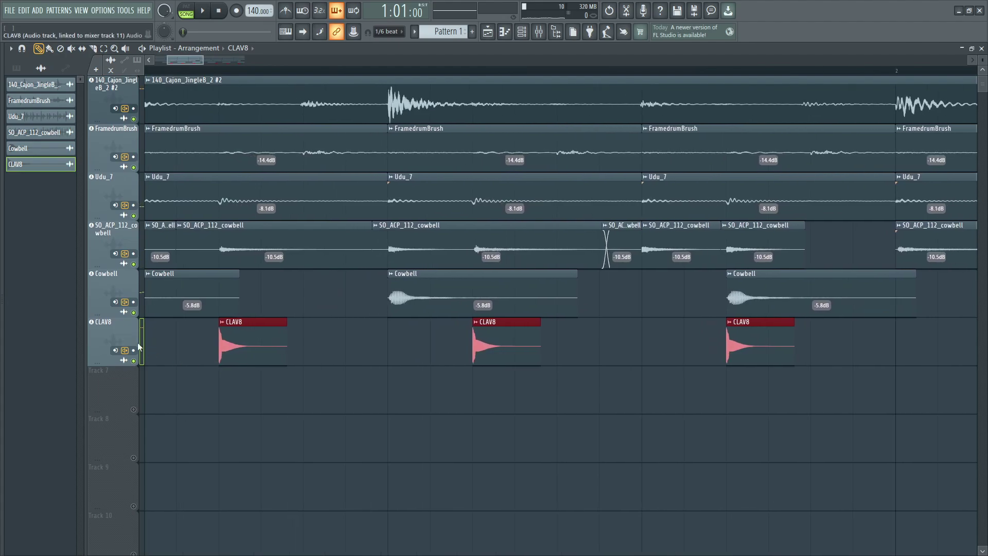
left_click_drag(507, 364, 507, 364)
scroll(480, 393, "down", 3)
key("space")
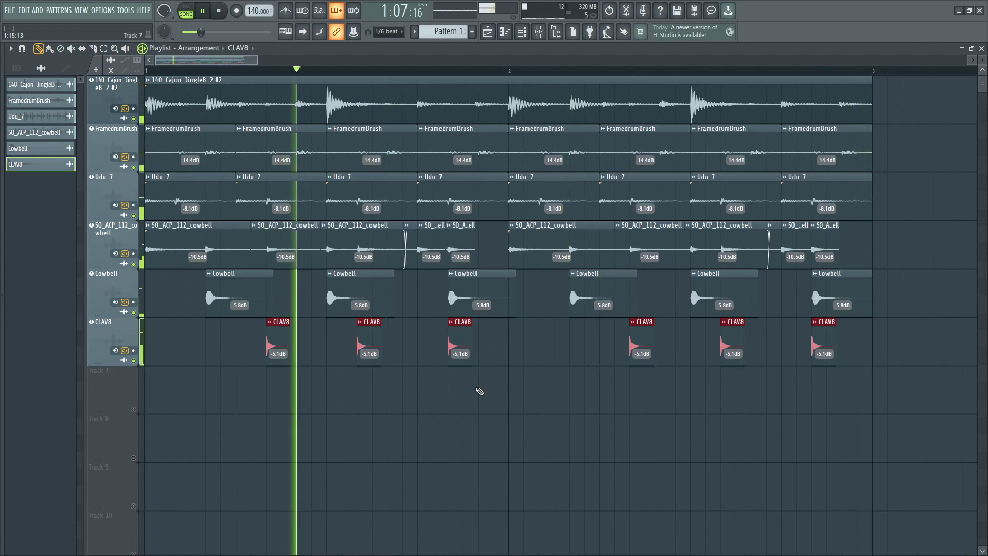
key("space")
Step: Switch to File Explorer and add SO_SL1_80 from the samples folder to the playlist as an audio track below CLAV8
key("alt+Tab")
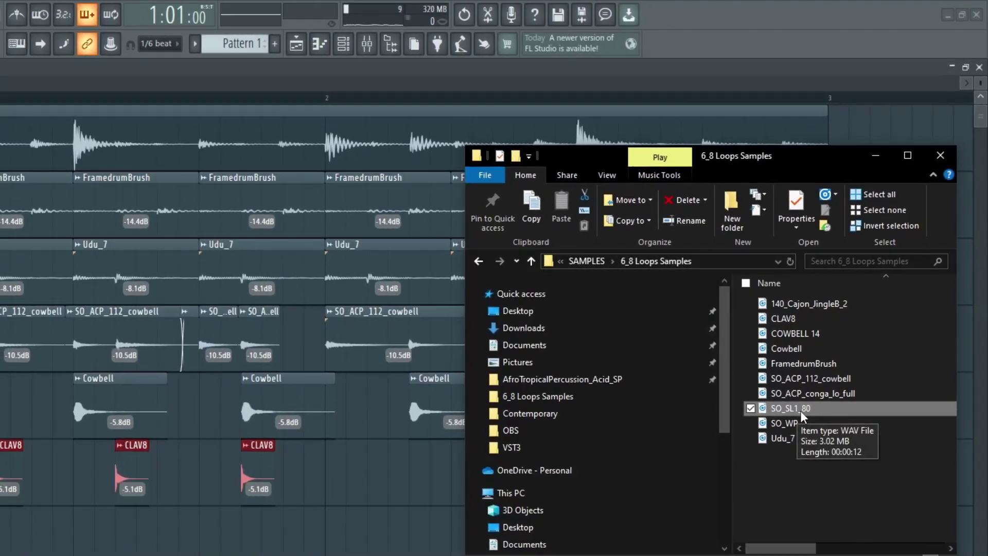
left_click_drag(804, 403, 0, 538)
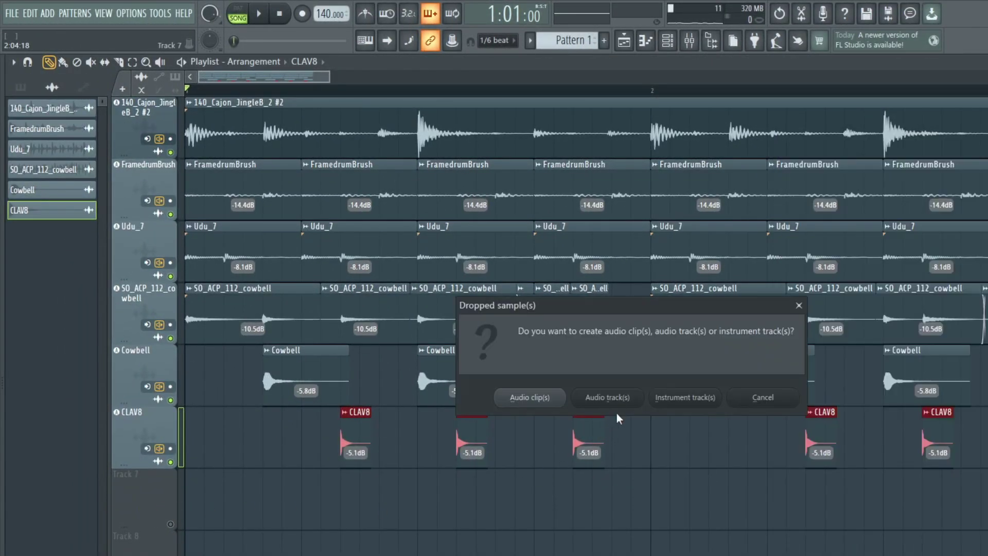
left_click(616, 406)
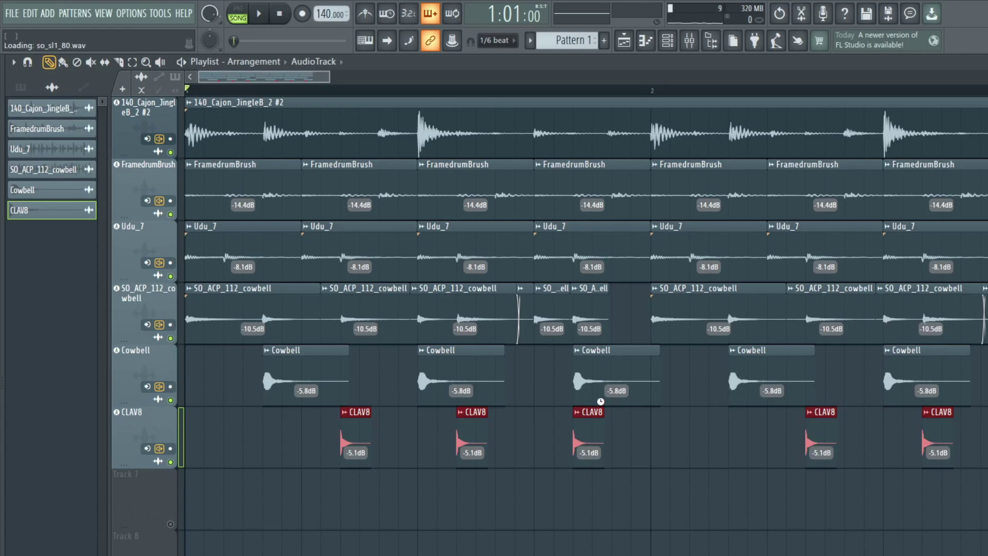
scroll(318, 521, "up", 2)
scroll(317, 522, "up", 3)
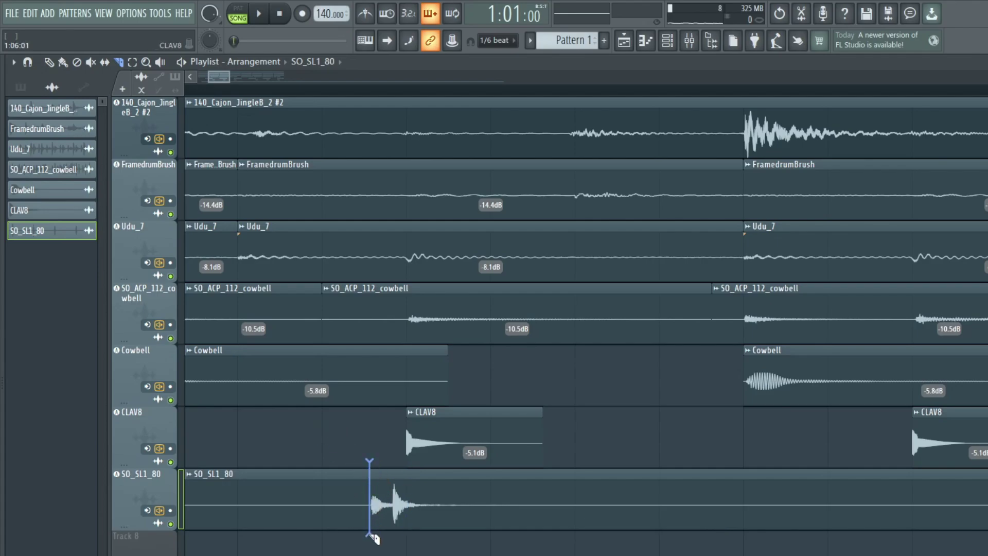
Step: Slice SO_SL1_80 at 1:06:01 and again after the hit, deleting the silent lead-in and the trailing remainder
left_click_drag(369, 535, 370, 545)
key("b")
right_click(329, 513)
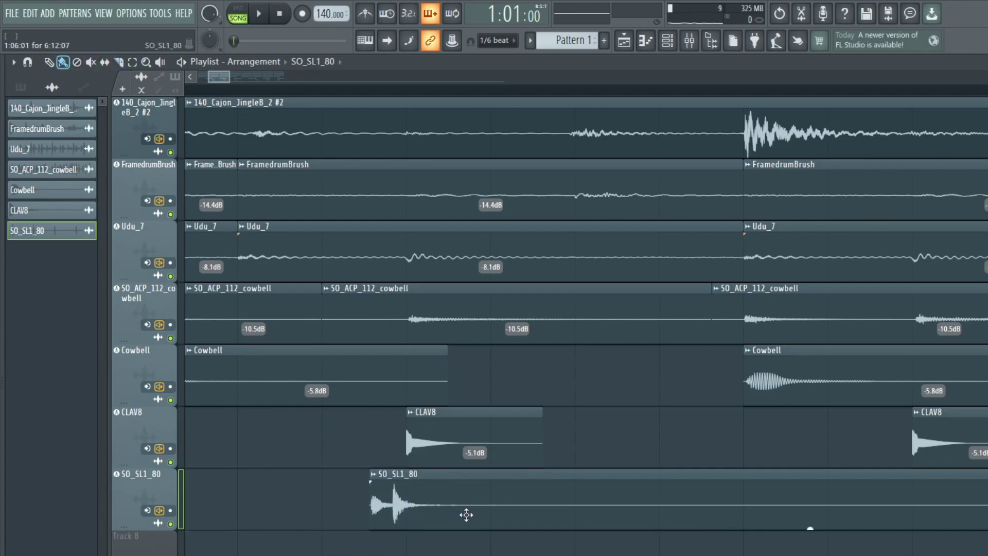
key("c")
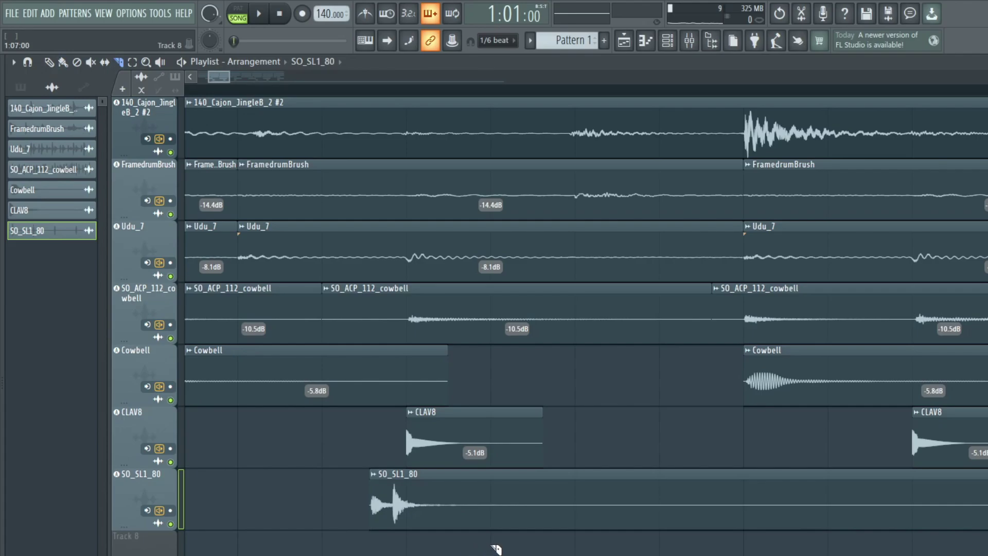
key("p")
scroll(531, 541, "down", 2)
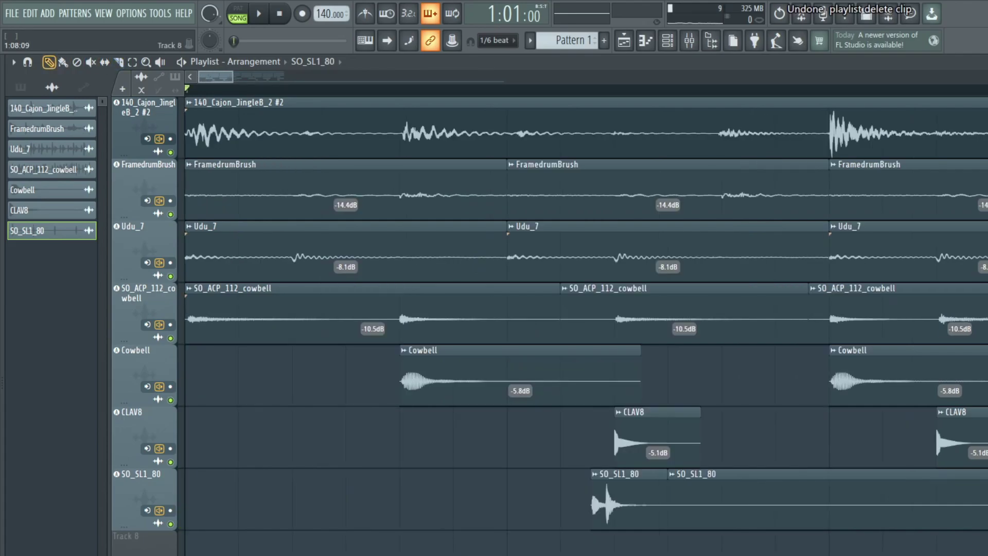
right_click(752, 503)
Step: Align the trimmed SO_SL1_80 clips with the first Cowbell hit of bars 1 and 2, and play the loop
scroll(679, 518, "down", 1)
left_click_drag(553, 499, 394, 516)
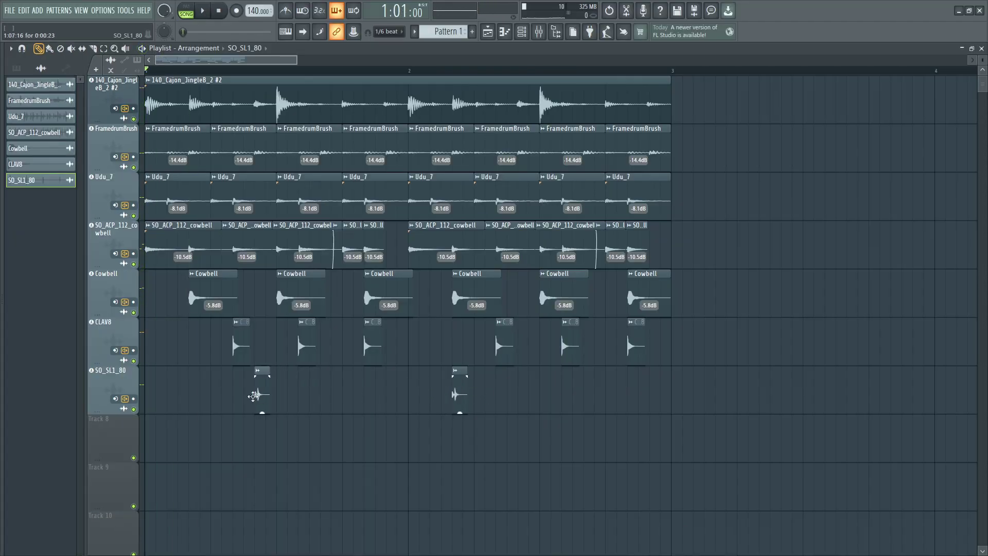
left_click_drag(254, 396, 200, 401)
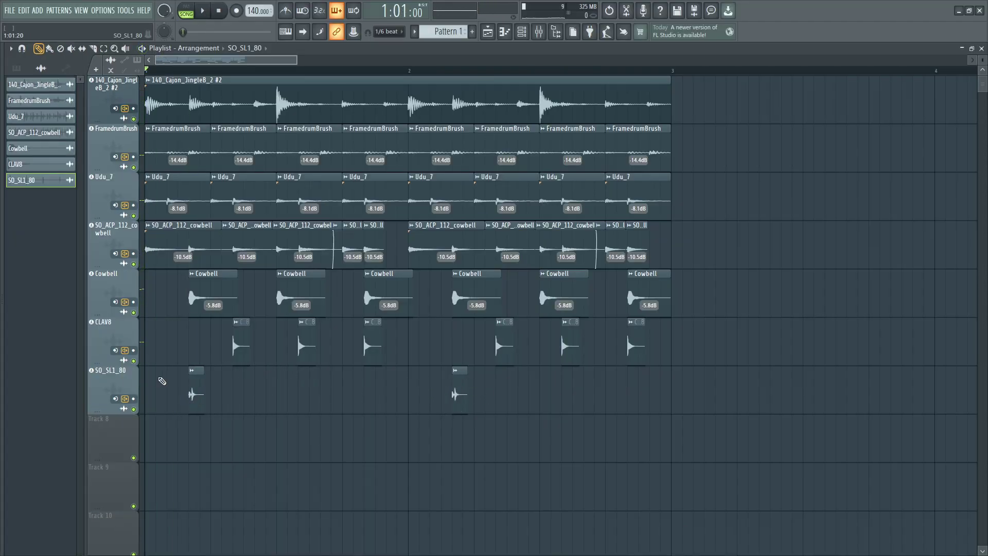
key("space")
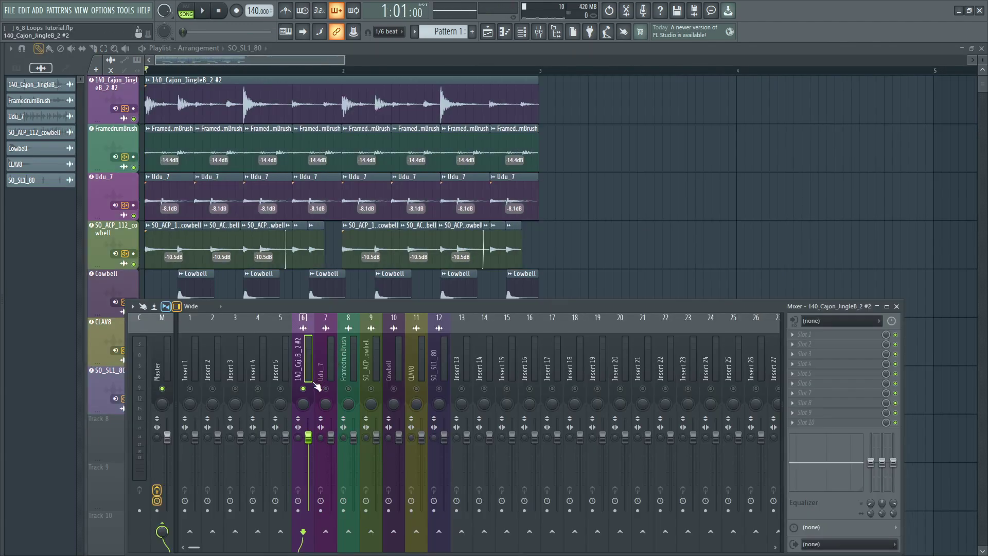
Step: Load FabFilter Pro-Q 4 in the first effect slot of the cajon mixer track and play the loop through it
key("space")
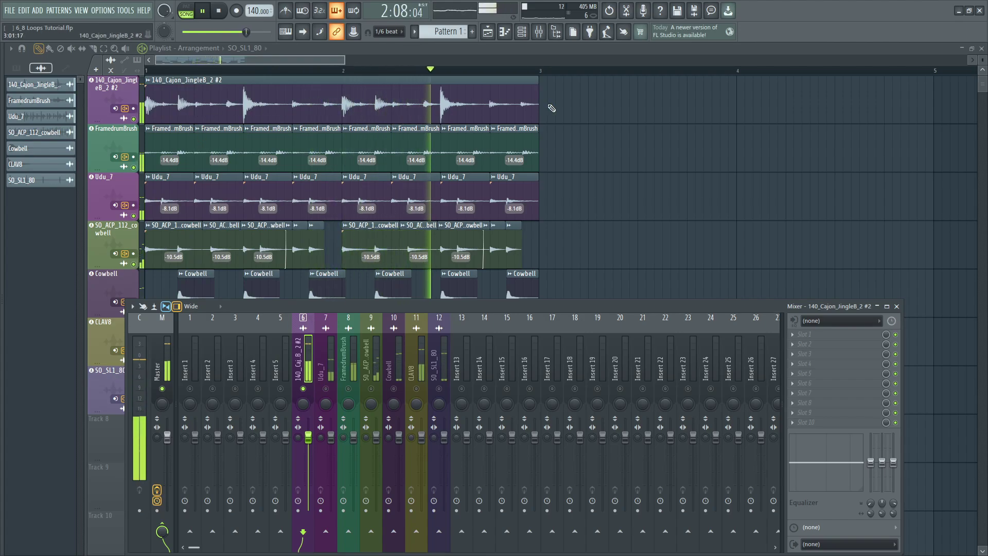
key("space")
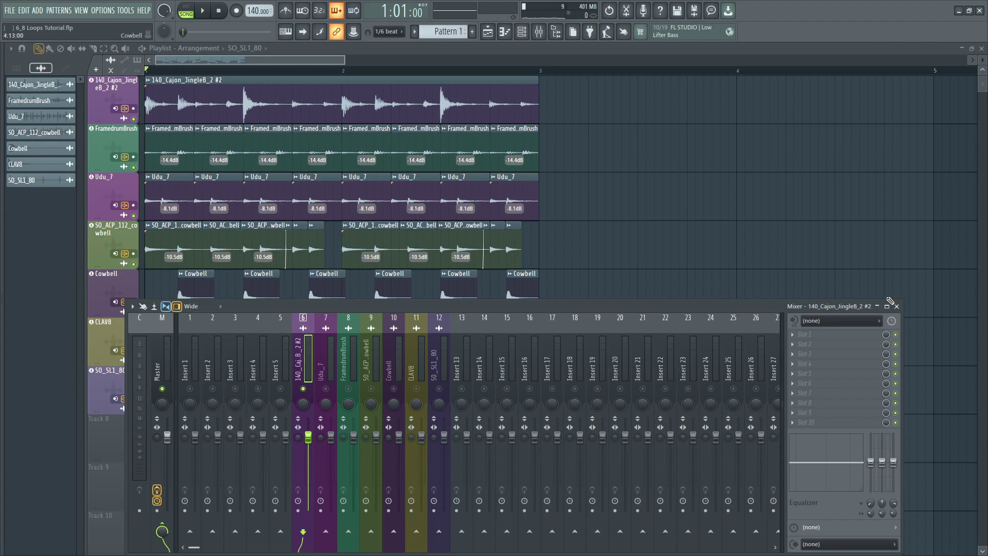
left_click(824, 338)
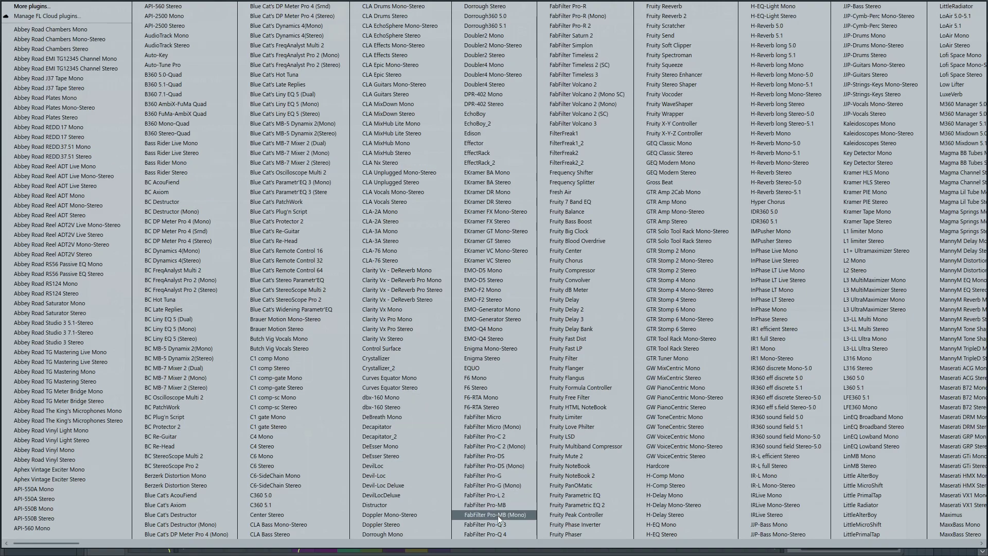
left_click(502, 533)
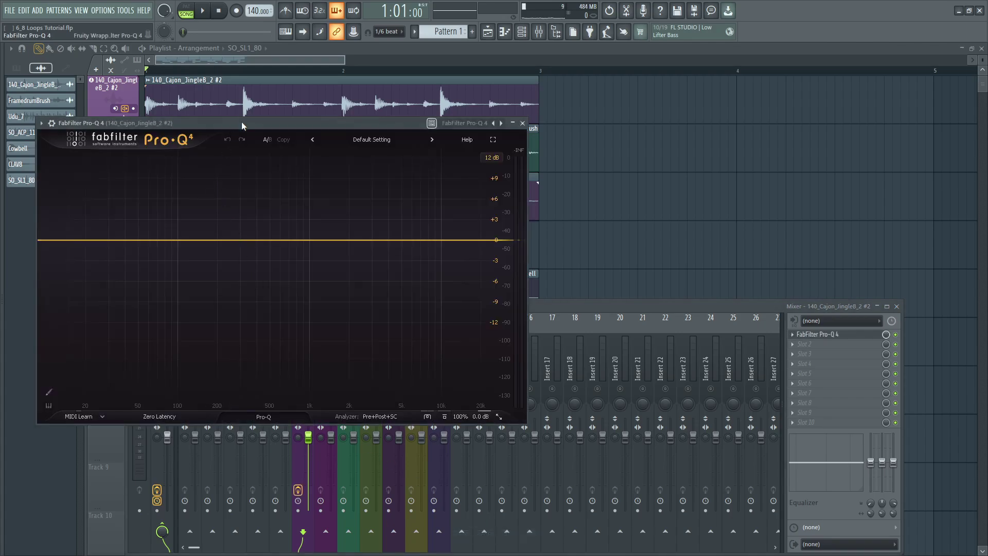
left_click_drag(247, 127, 497, 108)
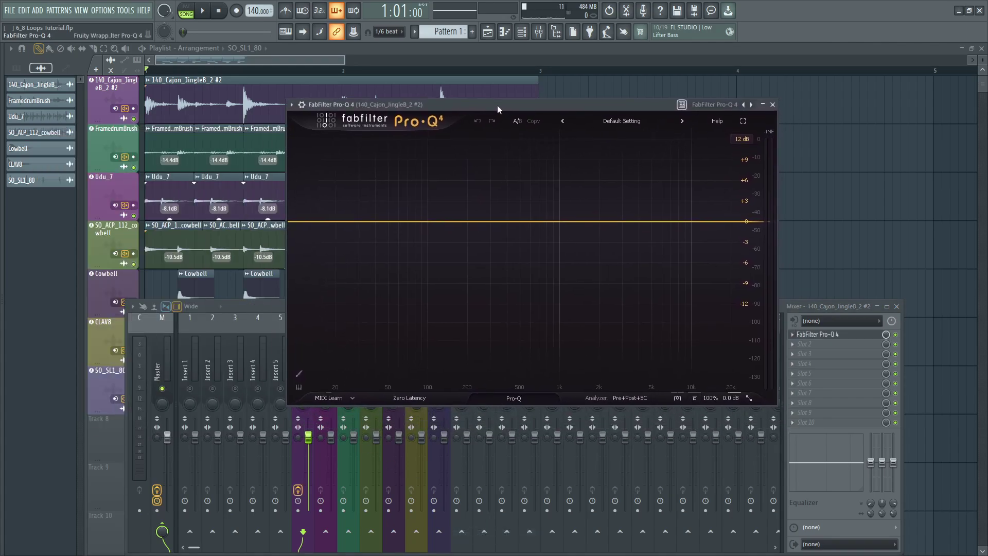
key("space")
key("space")
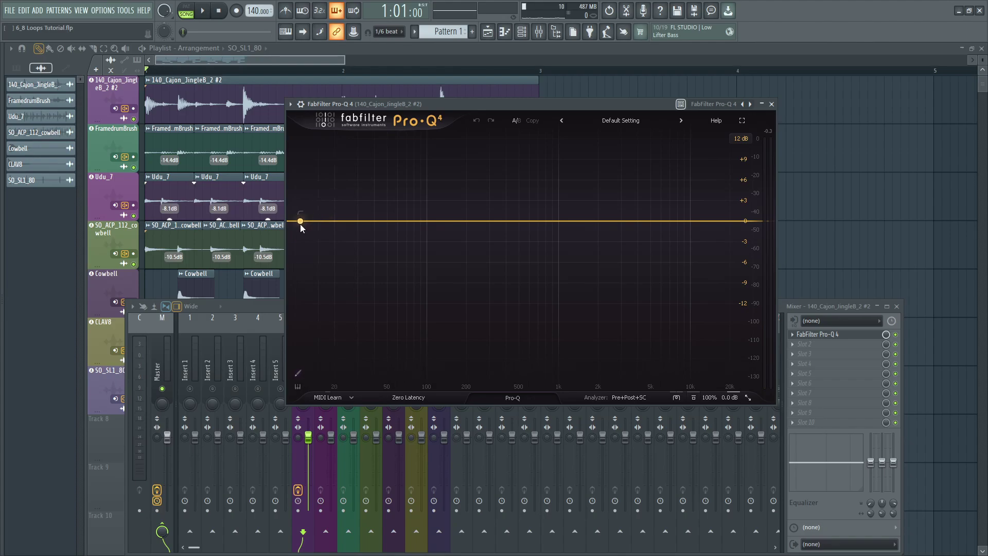
Step: Add a Low Cut band on the Mid channel of the cajon EQ, at about 50 Hz with an 18 dB/oct slope
left_click_drag(301, 228, 395, 260)
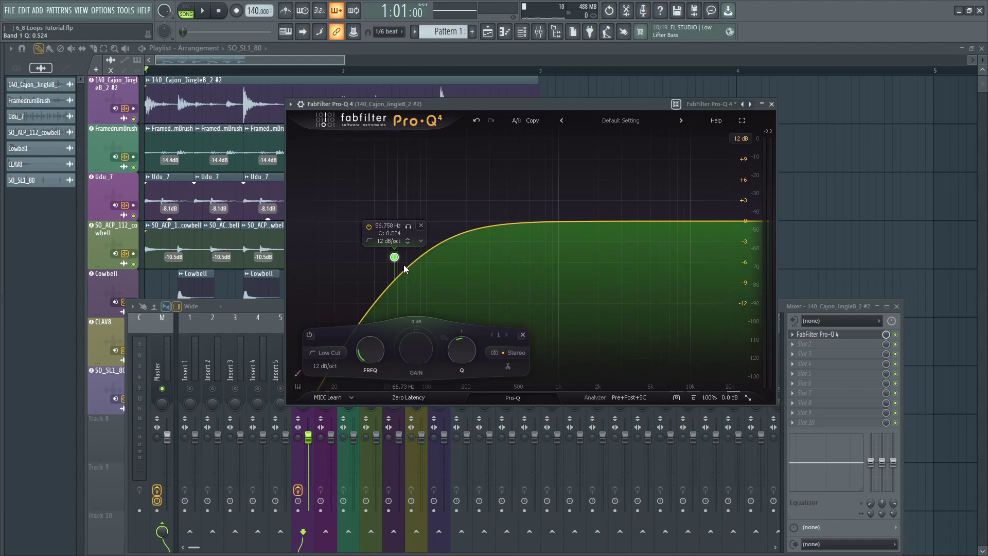
right_click(395, 258)
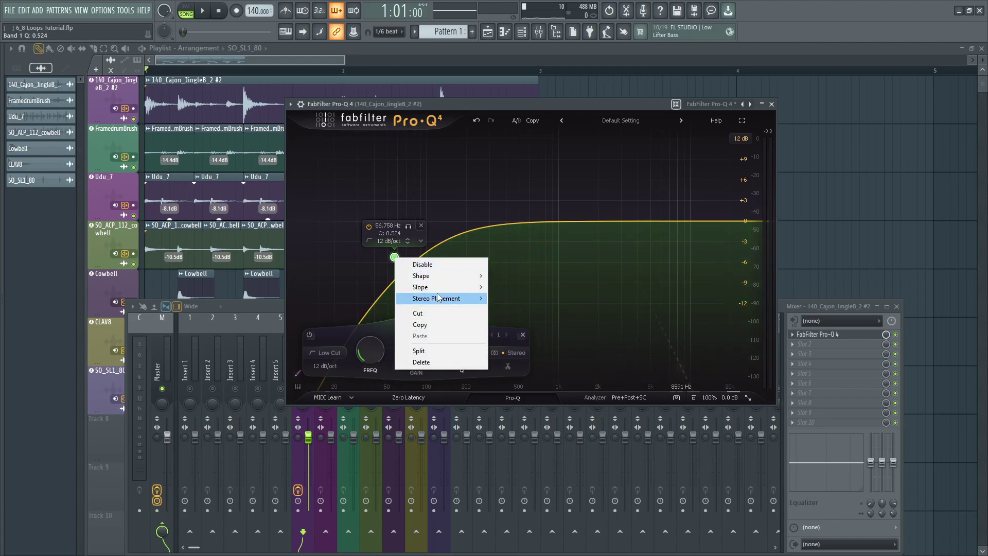
mouse_move(439, 300)
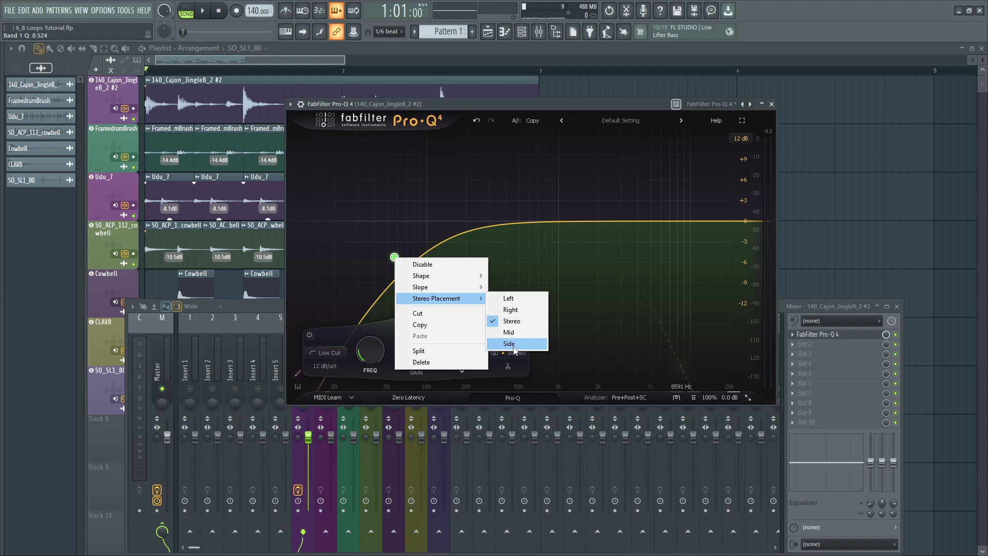
left_click(509, 333)
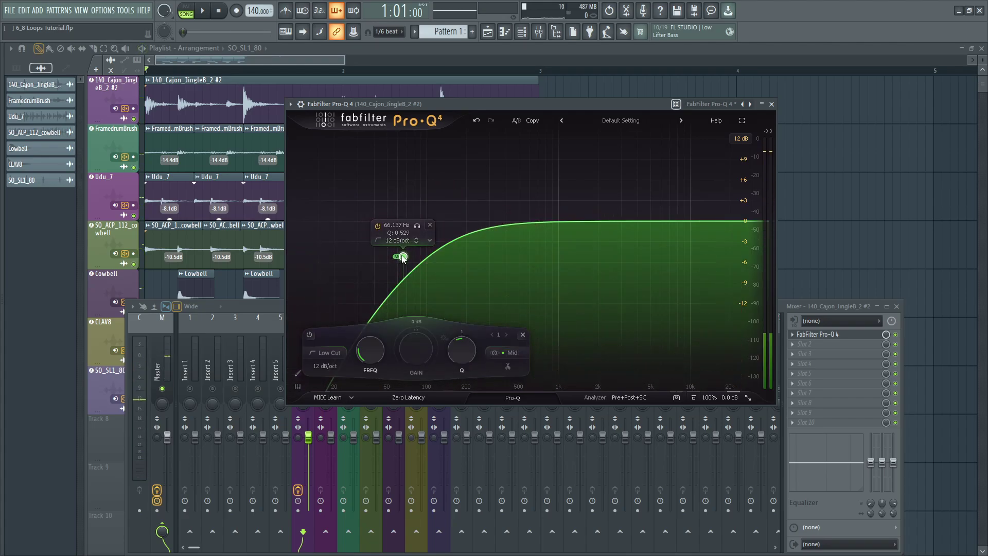
scroll(403, 257, "up", 1)
mouse_move(403, 259)
left_mouse_down()
mouse_move(356, 264)
mouse_move(387, 267)
left_mouse_up()
scroll(388, 268, "down", 1)
scroll(387, 267, "up", 1)
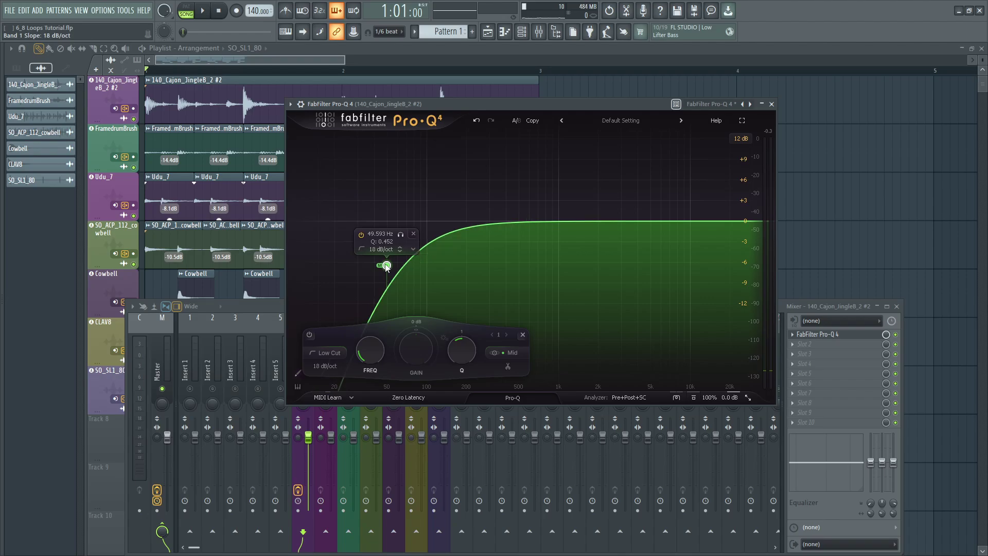
Step: Set the EQ display range to 30 dB and steepen the low cut's slope to 48 dB/oct
left_click(741, 139)
left_click(747, 184)
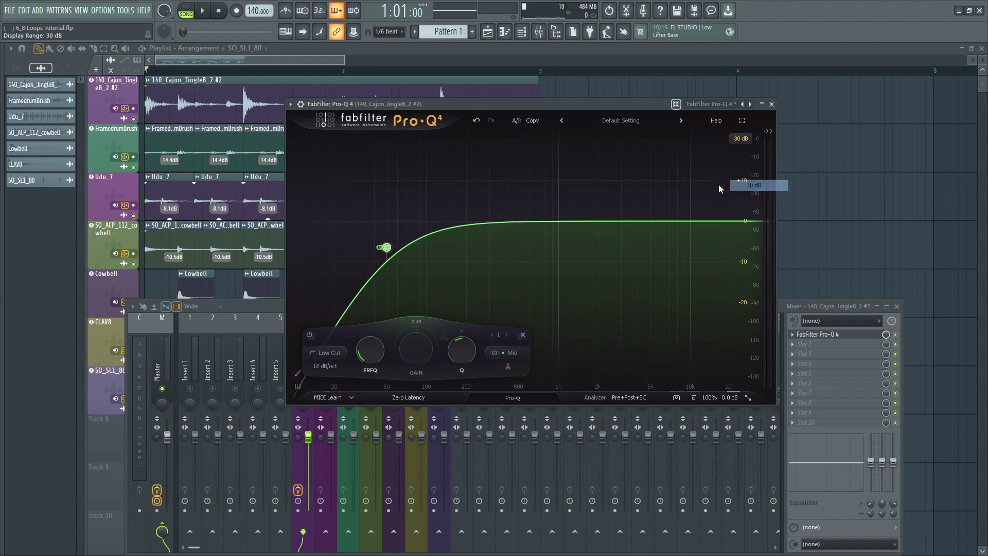
scroll(386, 239, "up", 1)
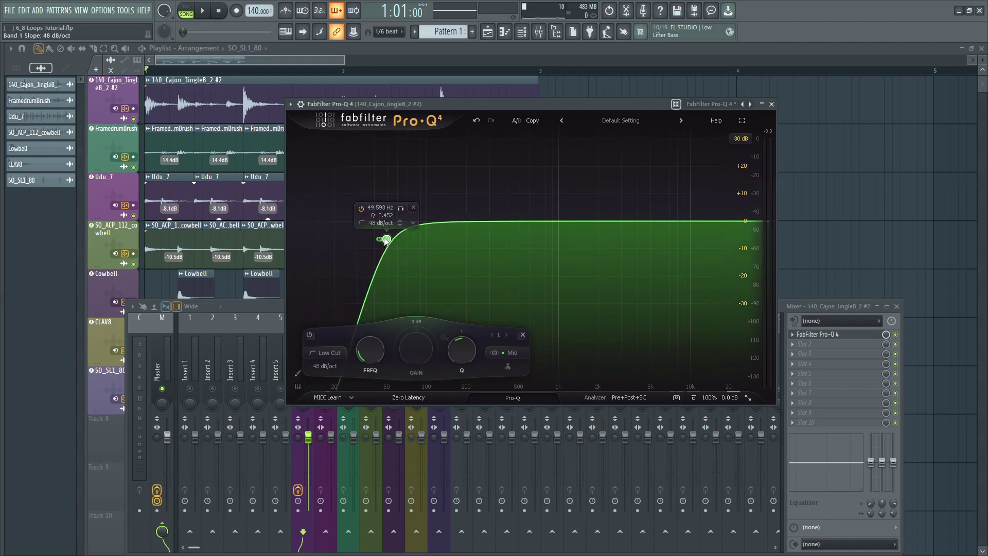
Step: Fine-tune the cajon's low cut to slightly below 50 Hz while the loop plays, and close the equalizer
key("space")
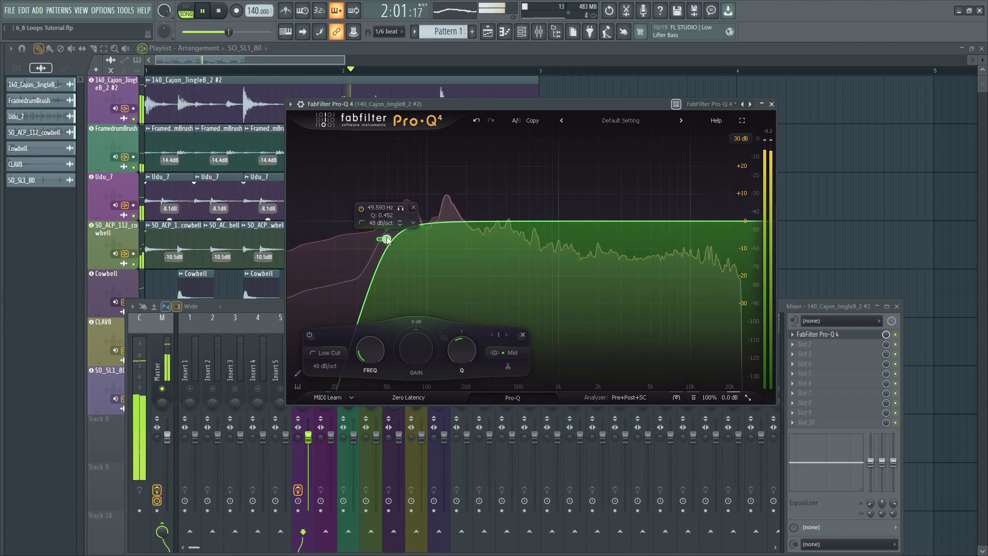
mouse_move(387, 239)
left_mouse_down()
mouse_move(403, 241)
mouse_move(392, 242)
left_mouse_up()
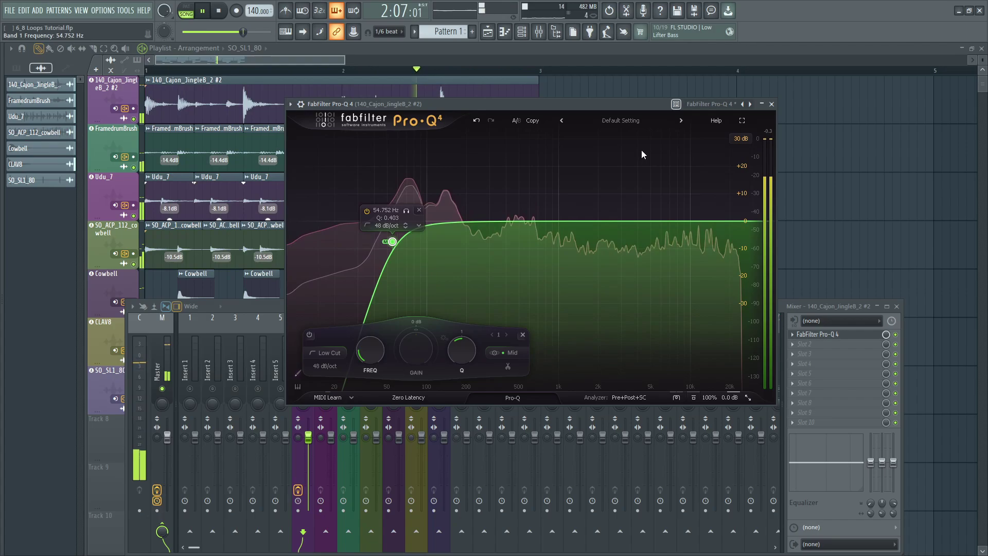
mouse_move(392, 241)
left_mouse_down()
mouse_move(411, 245)
mouse_move(381, 245)
left_mouse_up()
key("space")
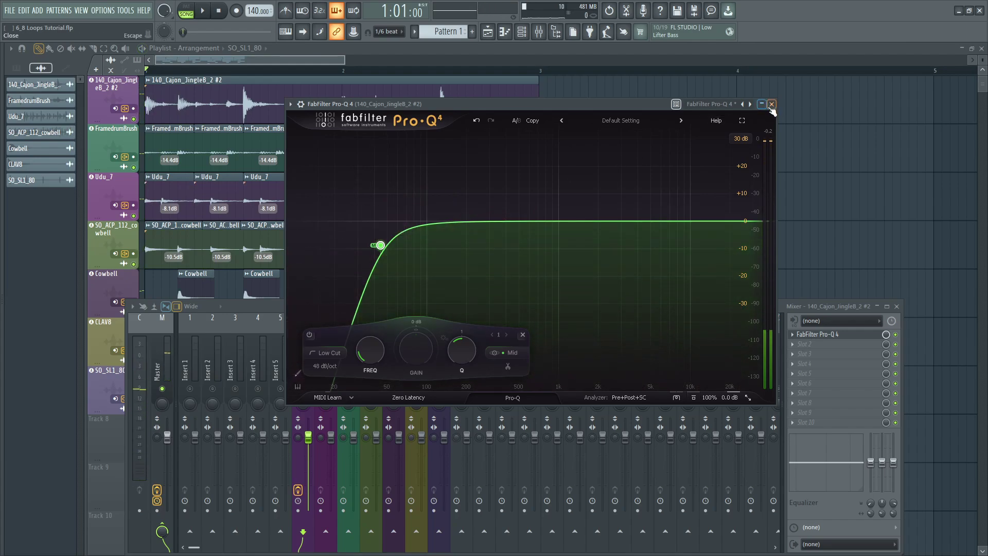
left_click(771, 104)
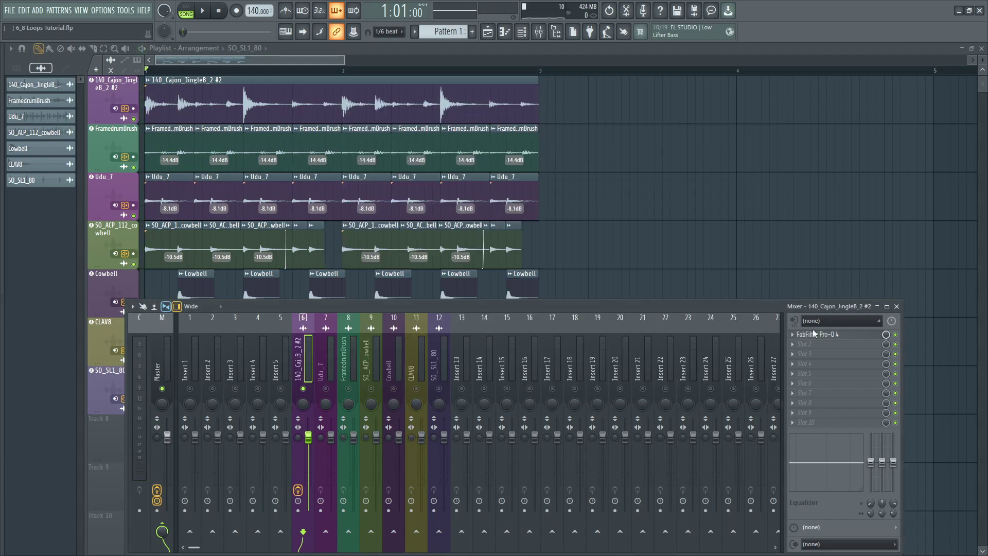
Step: Load MV2 Stereo in the cajon mixer track's second effect slot, below FabFilter Pro-Q 4
left_click(810, 345)
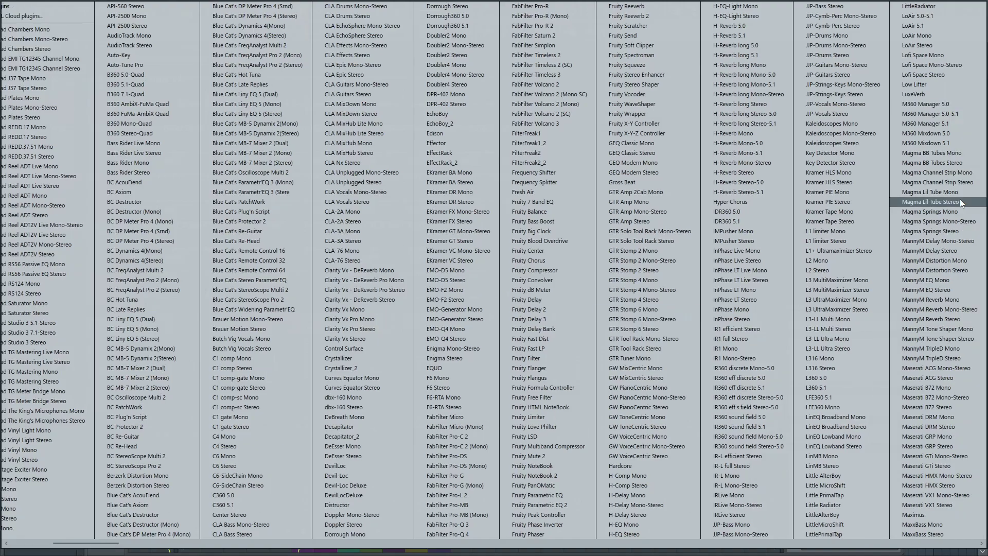
scroll(835, 82, "down", 2)
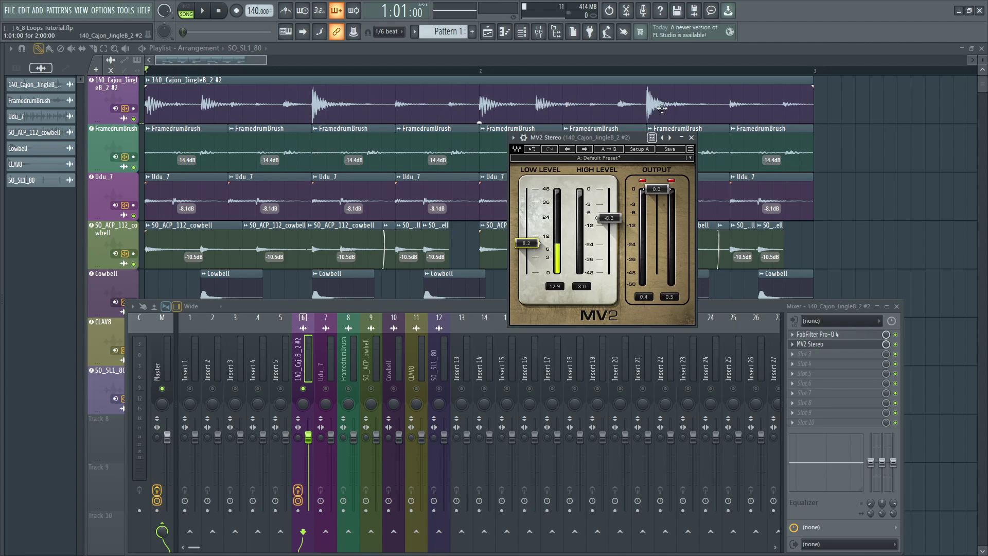
scroll(750, 107, "up", 2)
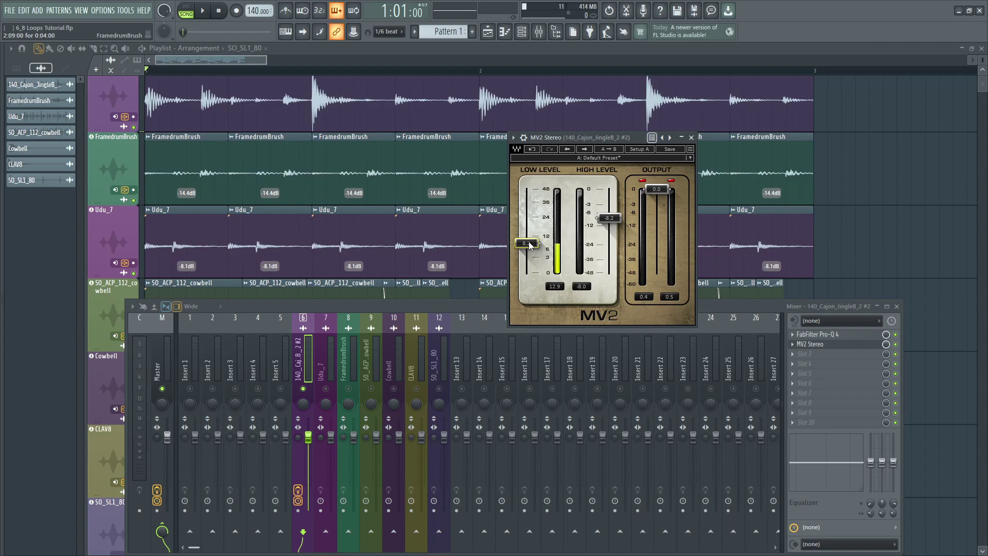
Step: Set MV2's low level to 11.9 and high level to -7.5, and audition the loop before closing the plugin
mouse_move(531, 245)
left_mouse_down()
mouse_move(530, 229)
mouse_move(530, 274)
mouse_move(527, 234)
left_mouse_up()
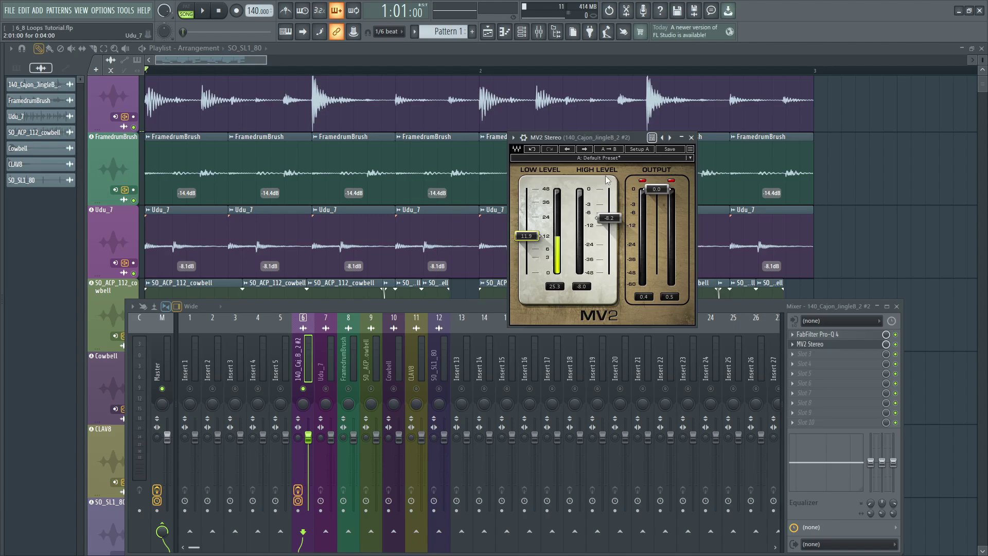
left_click_drag(620, 223, 609, 217)
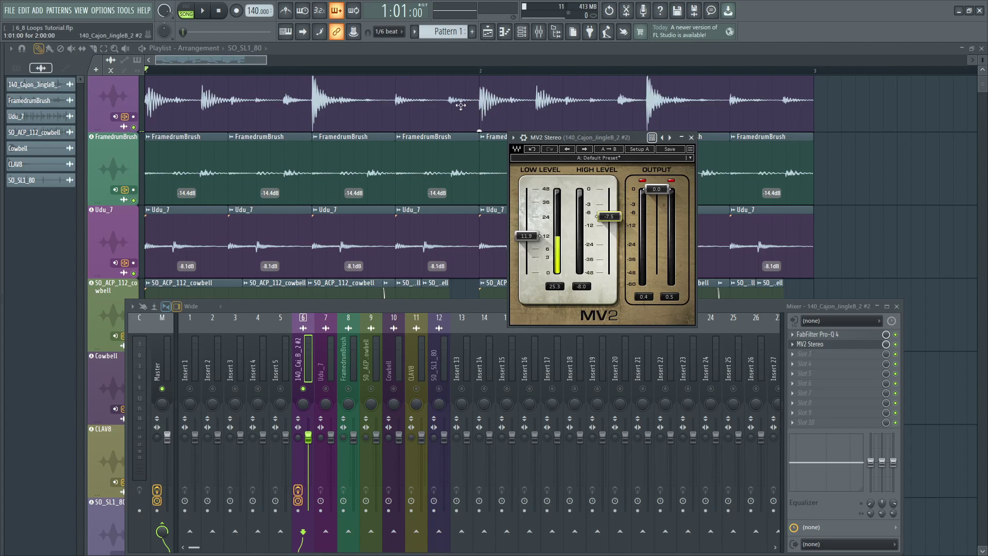
scroll(420, 109, "down", 2)
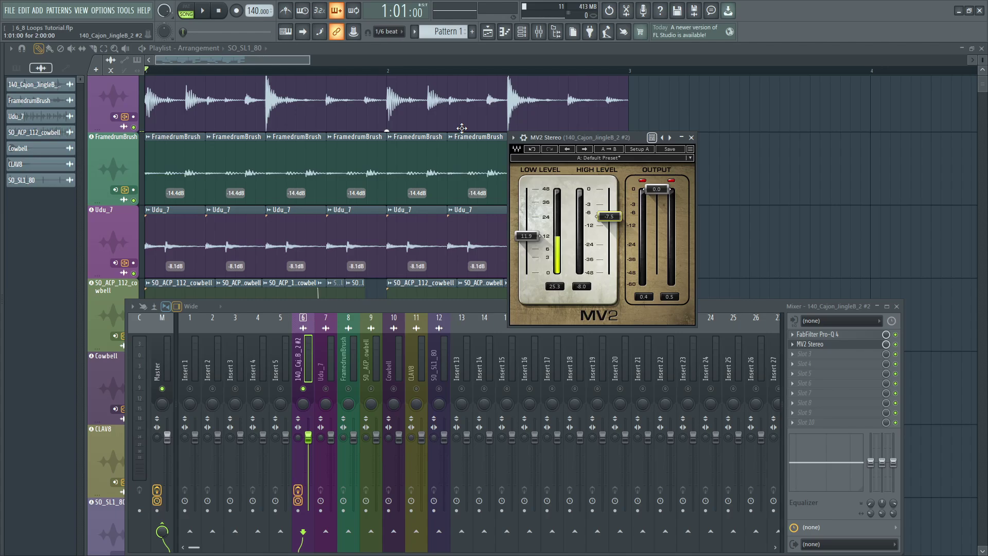
key("space")
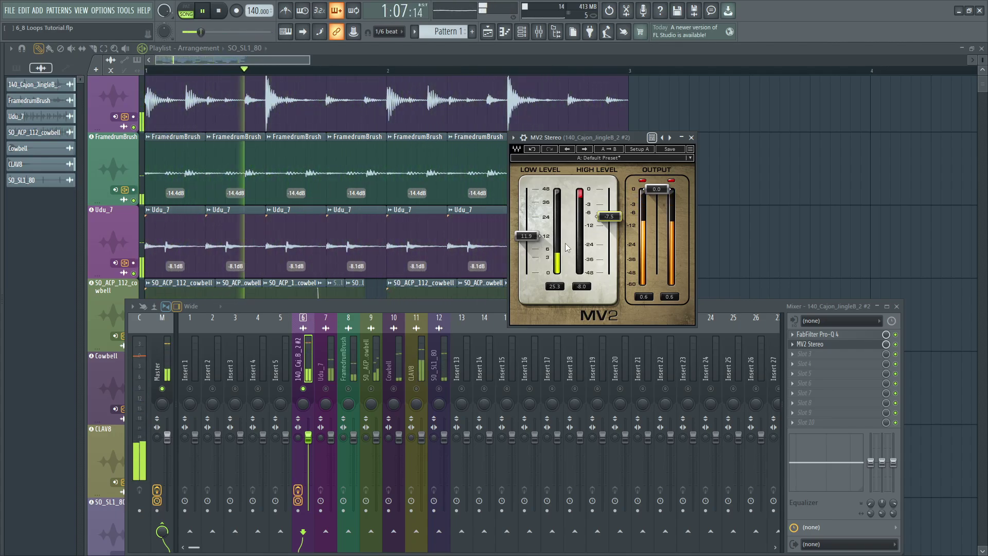
key("space")
left_click(691, 137)
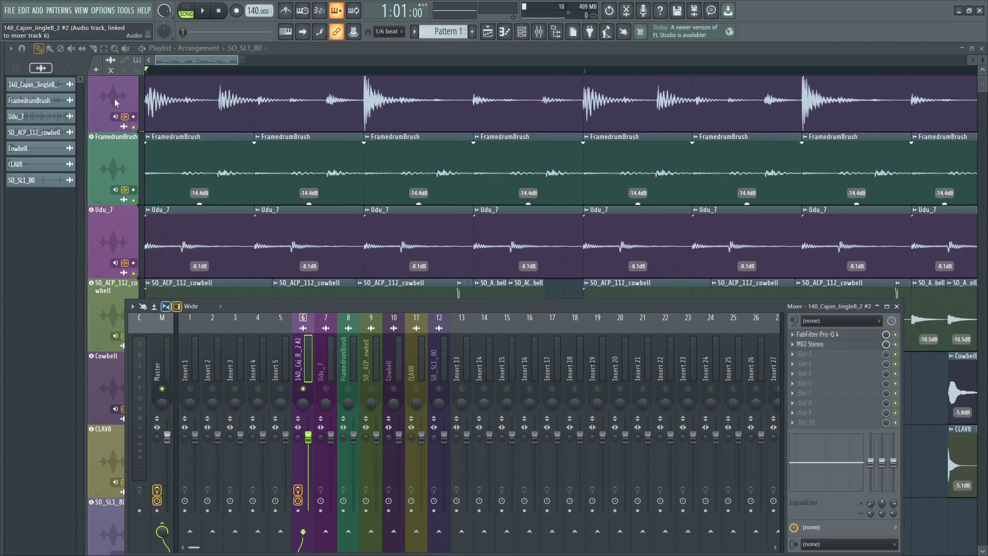
Step: Play the two-bar loop to check the processed cajon in the mix, and select the Udu_7 mixer track
scroll(116, 101, "up", 2)
scroll(123, 105, "down", 2)
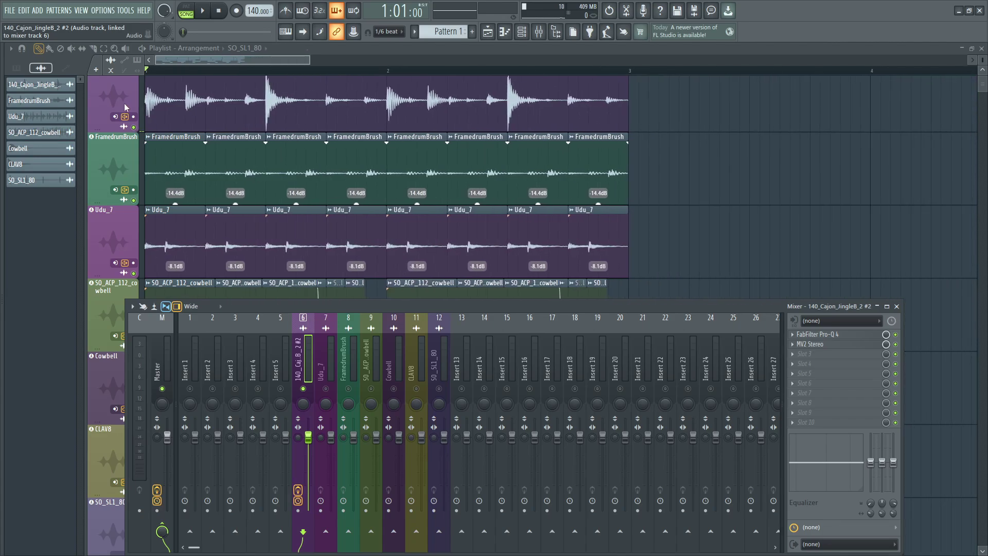
key("space")
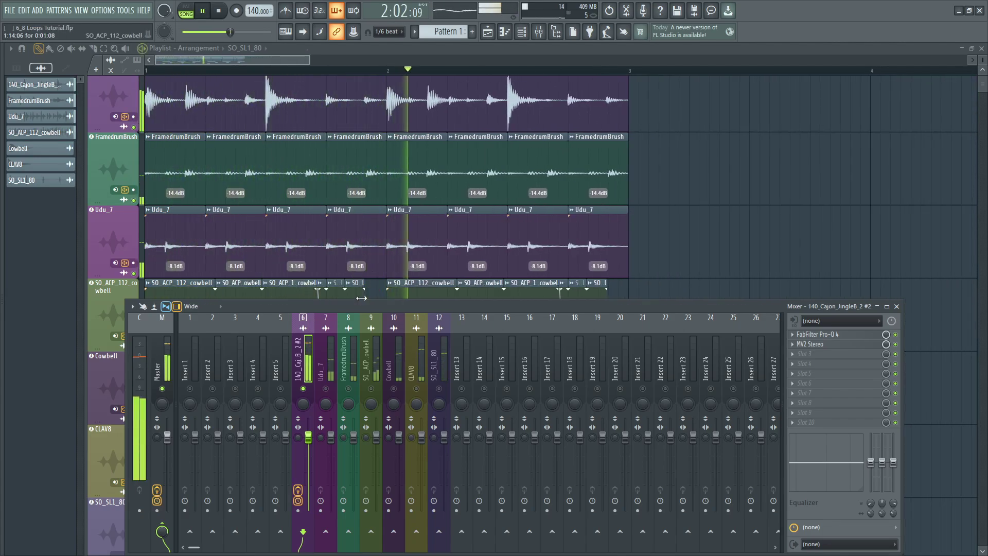
key("space")
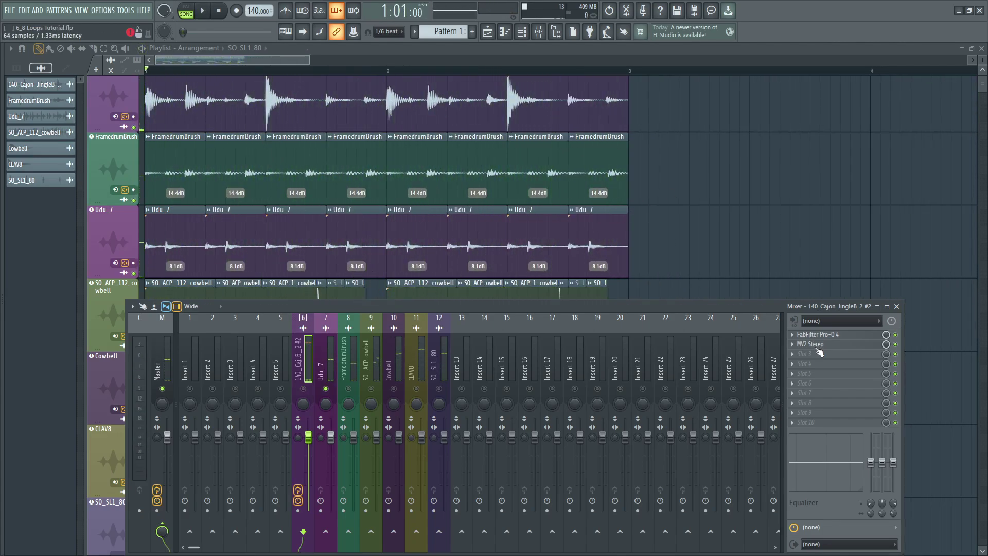
left_click(327, 350)
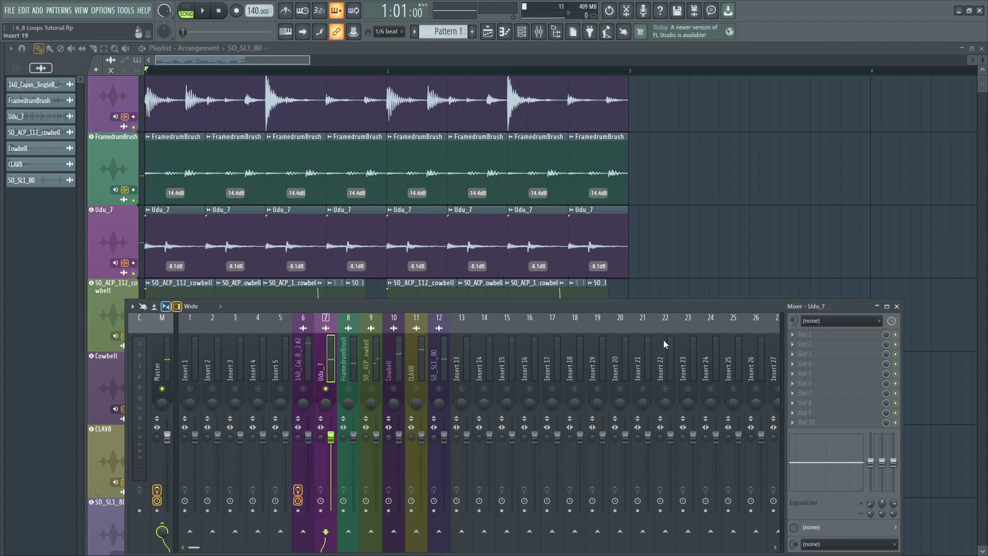
Step: Load MV2 Stereo in the first effect slot of the Udu_7 mixer track
left_click(818, 340)
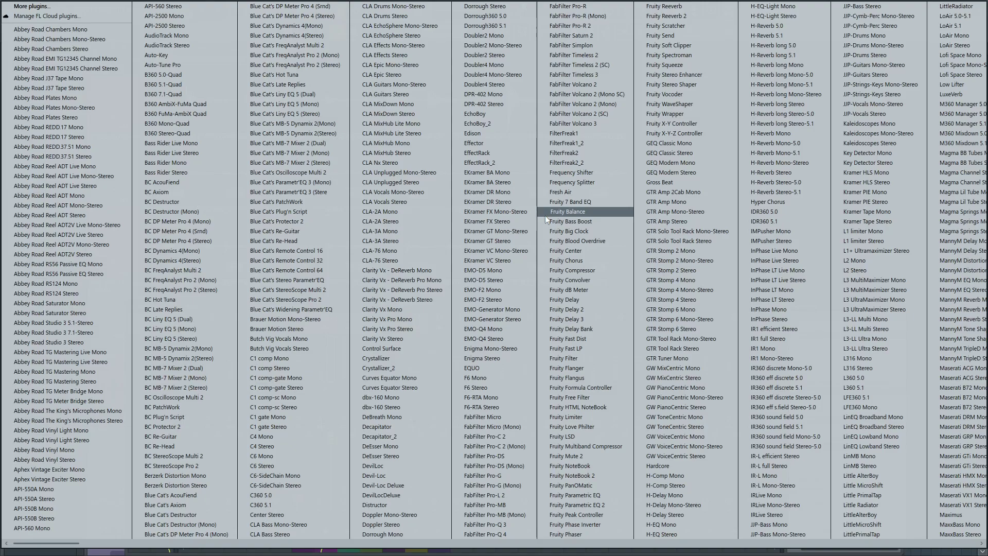
key("m")
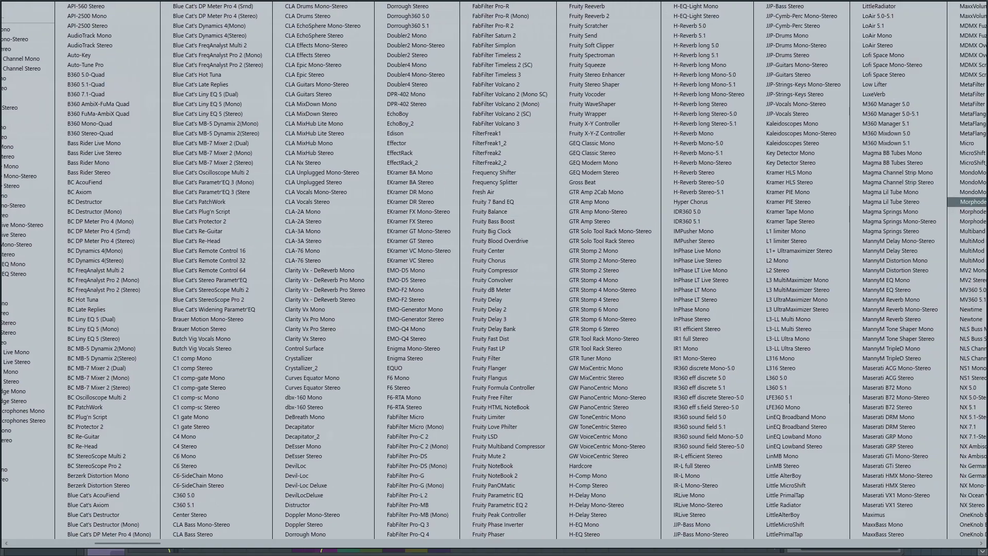
scroll(884, 181, "down", 1)
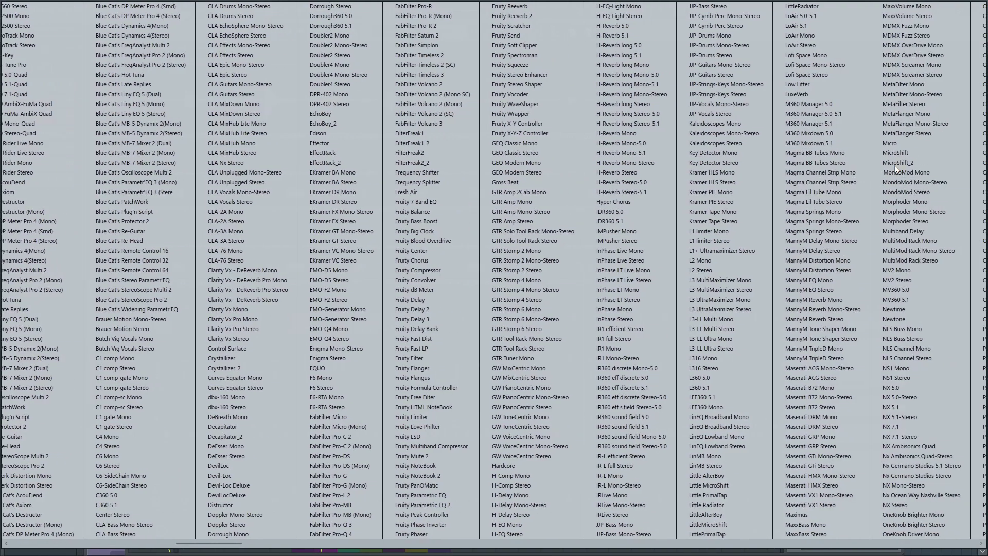
left_click(909, 281)
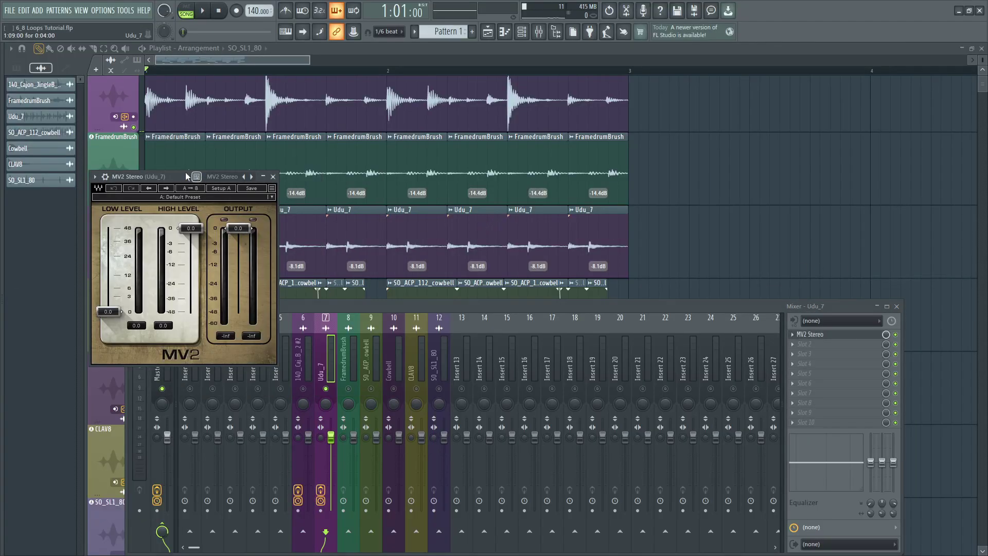
Step: Set the Udu_7 MV2's low level to 10.4 and high level to -10.7 while the loop plays
left_click_drag(187, 176, 722, 120)
key("space")
left_click_drag(644, 255, 643, 221)
left_click_drag(725, 172, 726, 205)
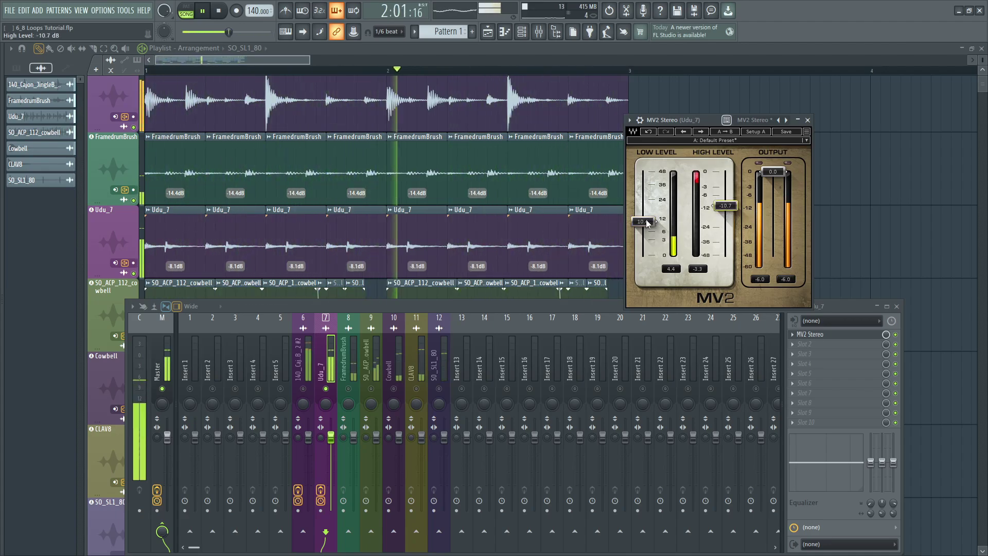
key("space")
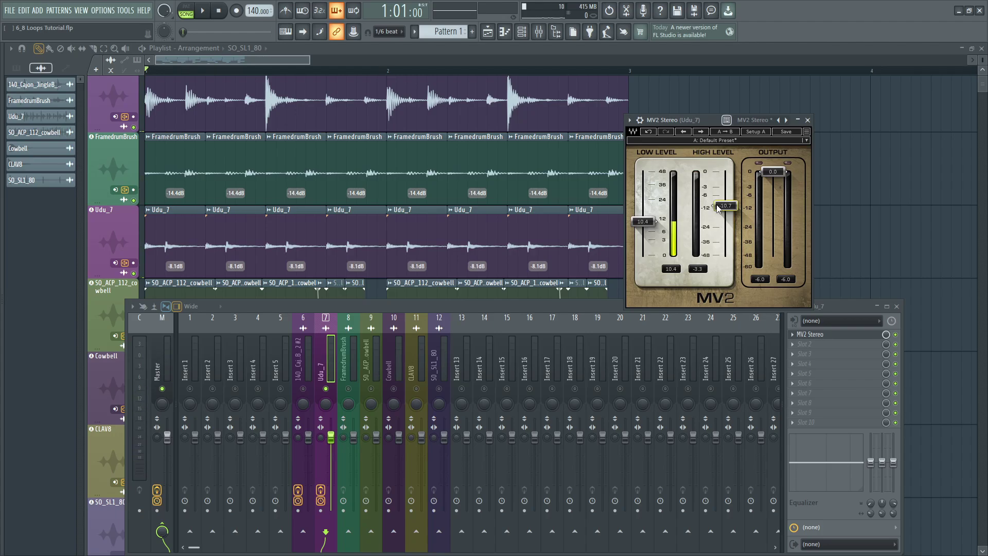
Step: Play the loop with the cajon unmuted alongside Udu_7, and lower the cajon's mixer volume to 97% (-0.6 dB)
key("space")
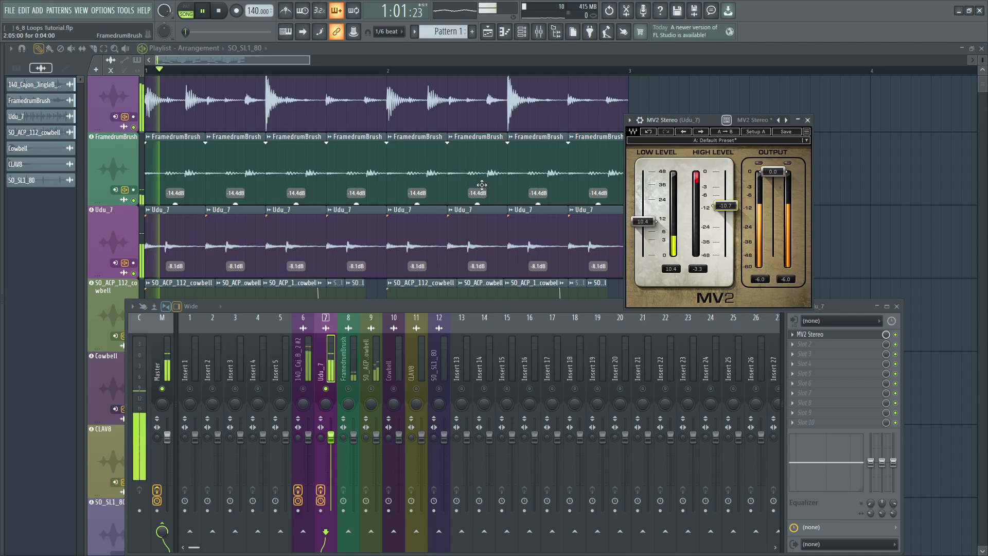
left_click(303, 390)
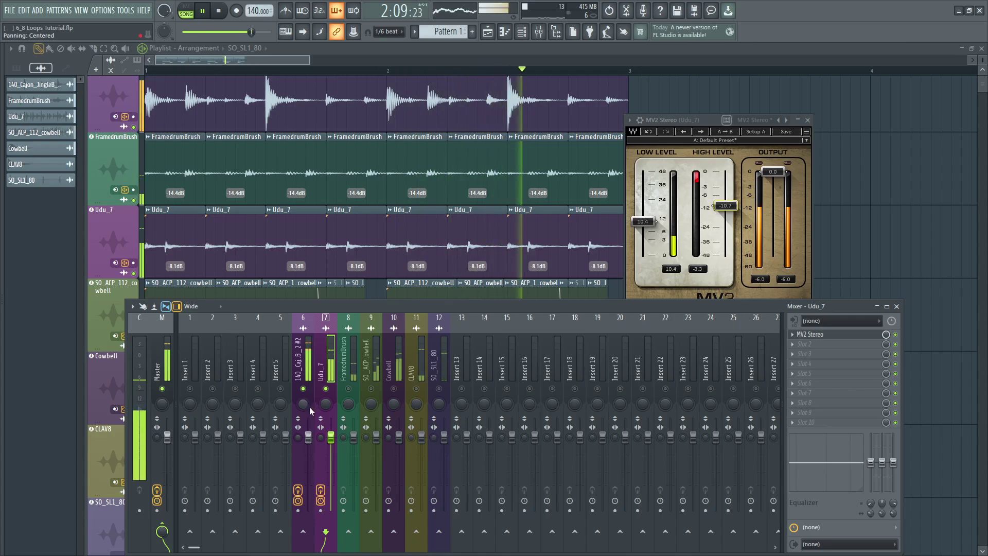
left_click(308, 442)
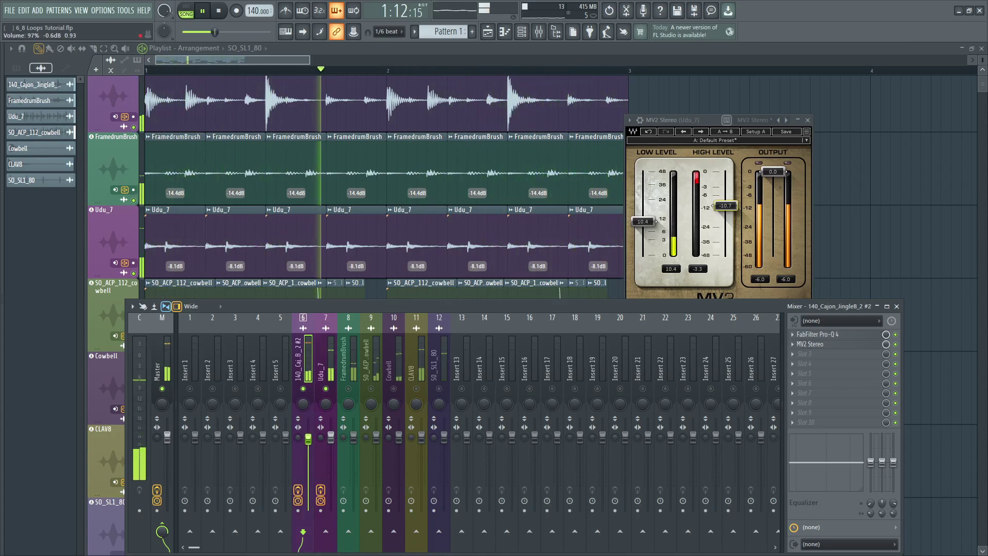
key("space")
Step: Solo the FramedrumBrush mixer track and audition it briefly
scroll(279, 192, "down", 2)
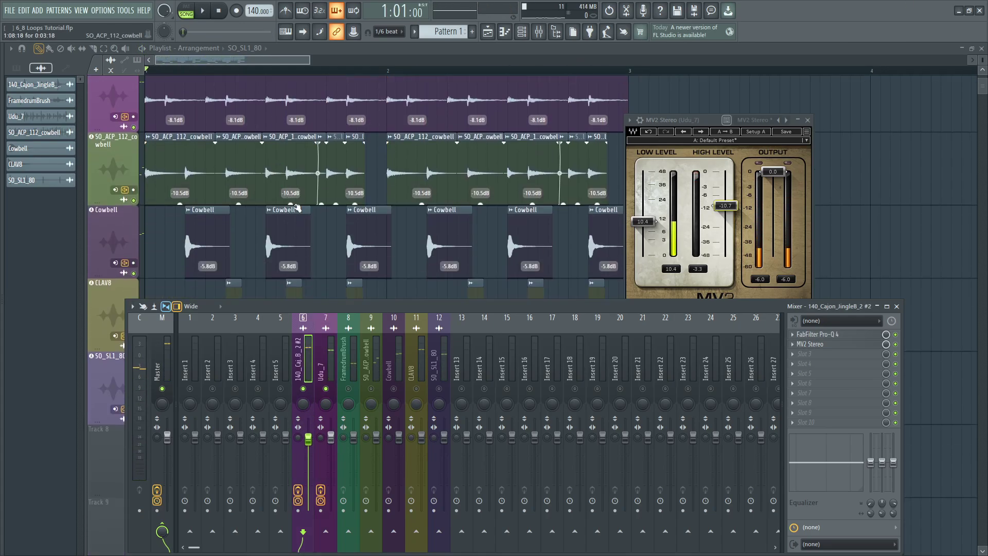
right_click(349, 389)
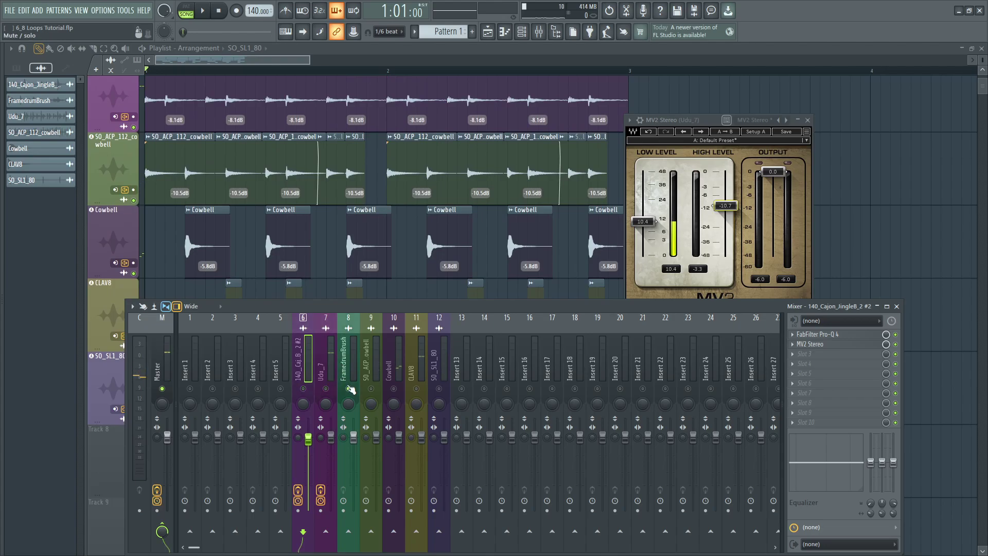
key("space")
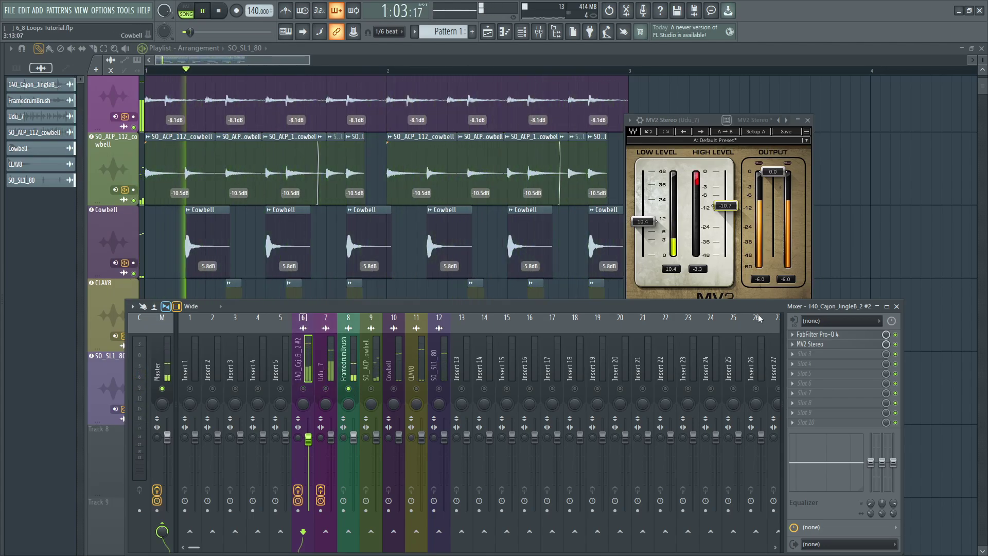
key("space")
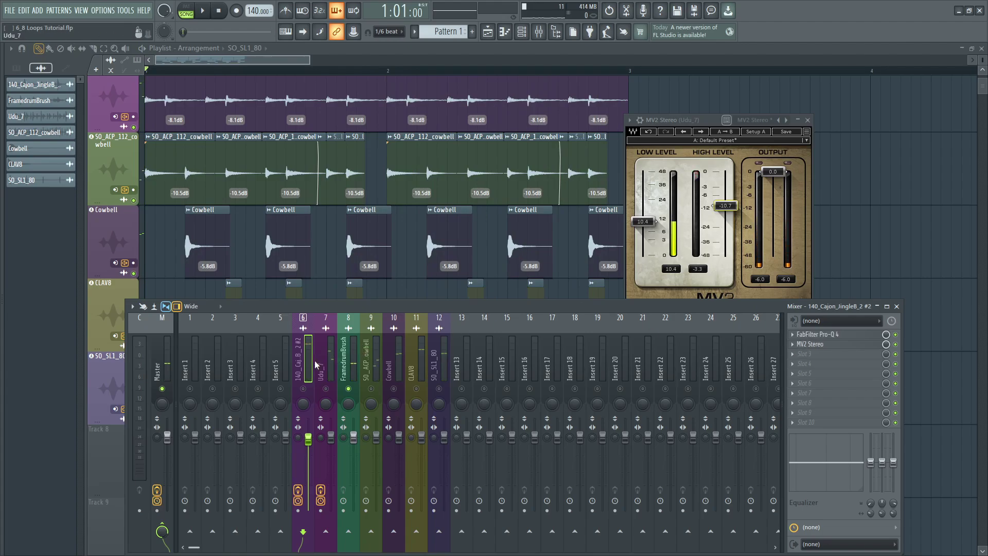
Step: Copy the cajon track's MV2 Stereo with its settings to the FramedrumBrush mixer track
left_click(797, 346)
mouse_move(798, 345)
left_click(719, 315)
left_click(798, 348)
mouse_move(799, 344)
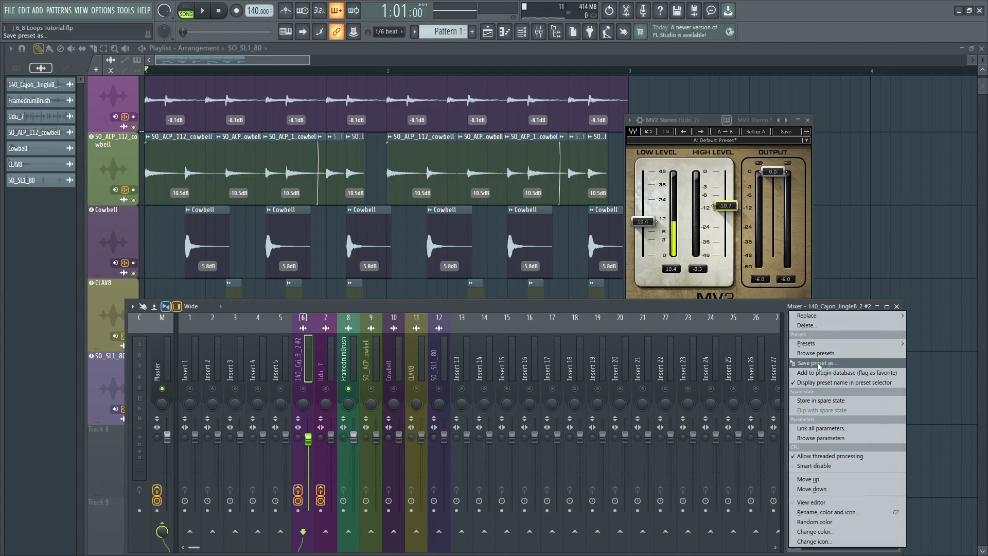
left_click_drag(819, 367, 348, 372)
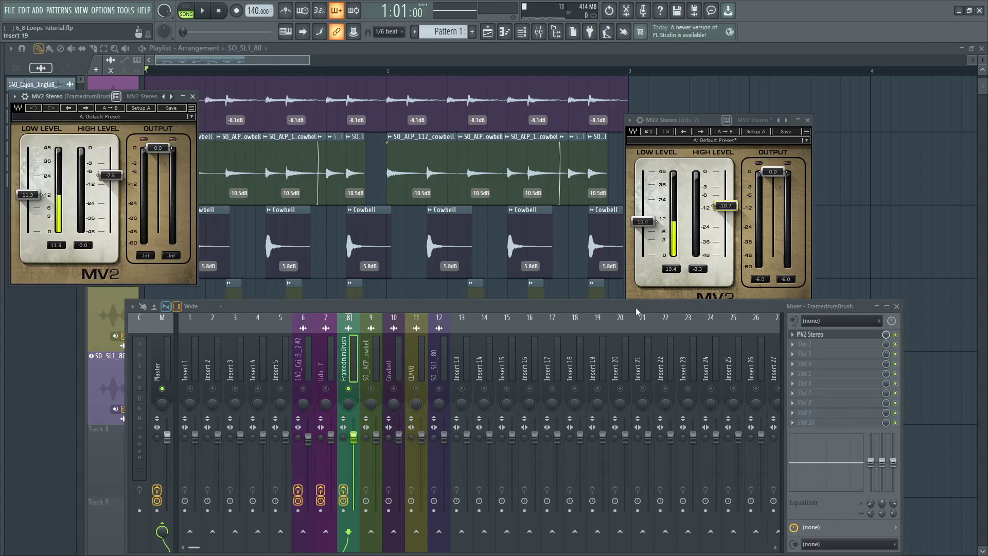
Step: Copy the same MV2 Stereo settings to the SO_ACP_112_cowbell, Cowbell, CLAV8 and SO_SL1_80 mixer tracks
left_click(798, 339)
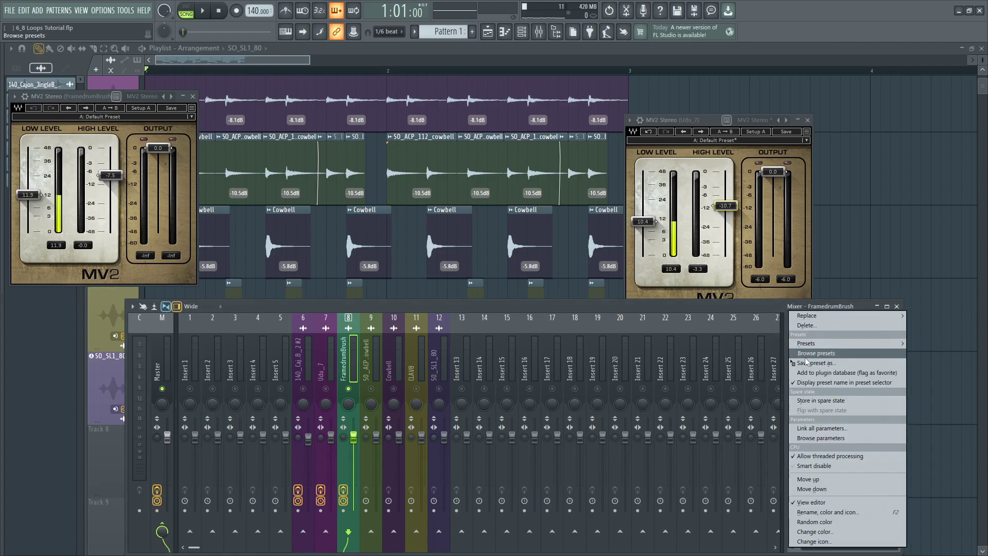
left_click_drag(819, 367, 369, 359)
left_click(800, 341)
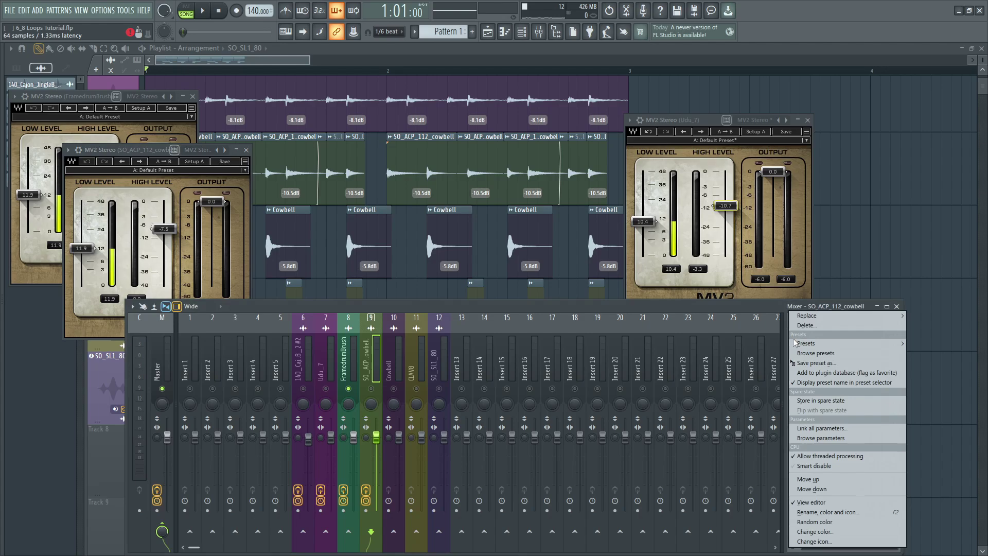
left_click_drag(818, 366, 389, 361)
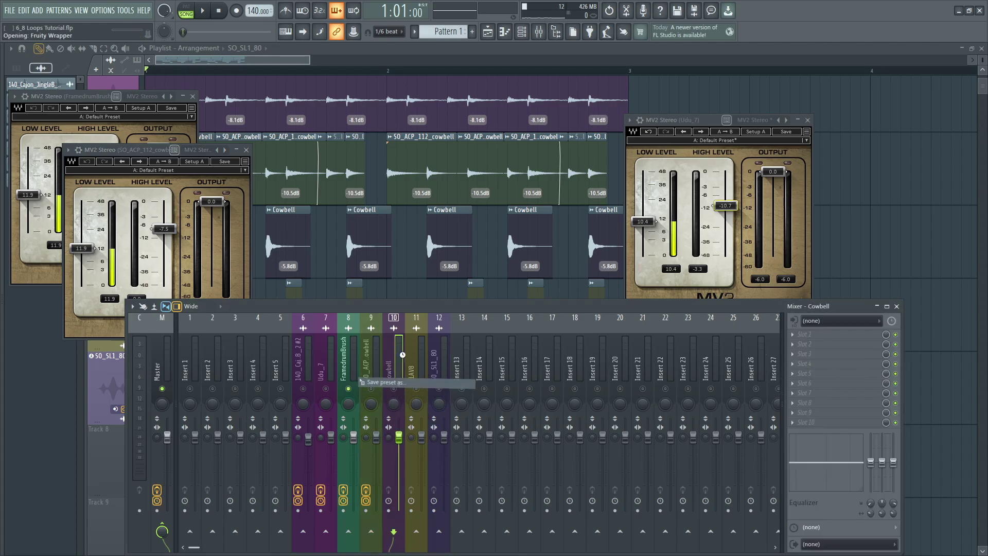
left_click(795, 335)
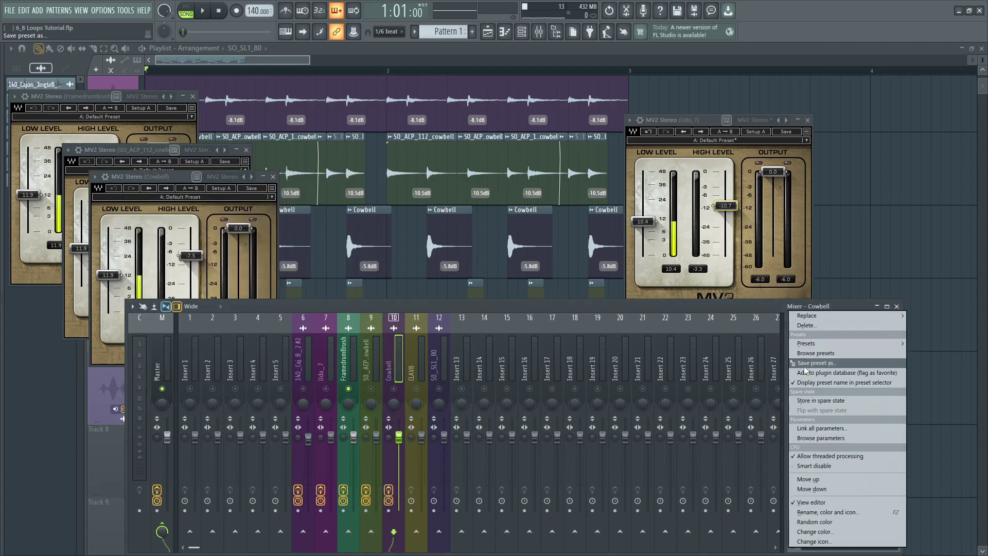
left_click_drag(818, 366, 413, 364)
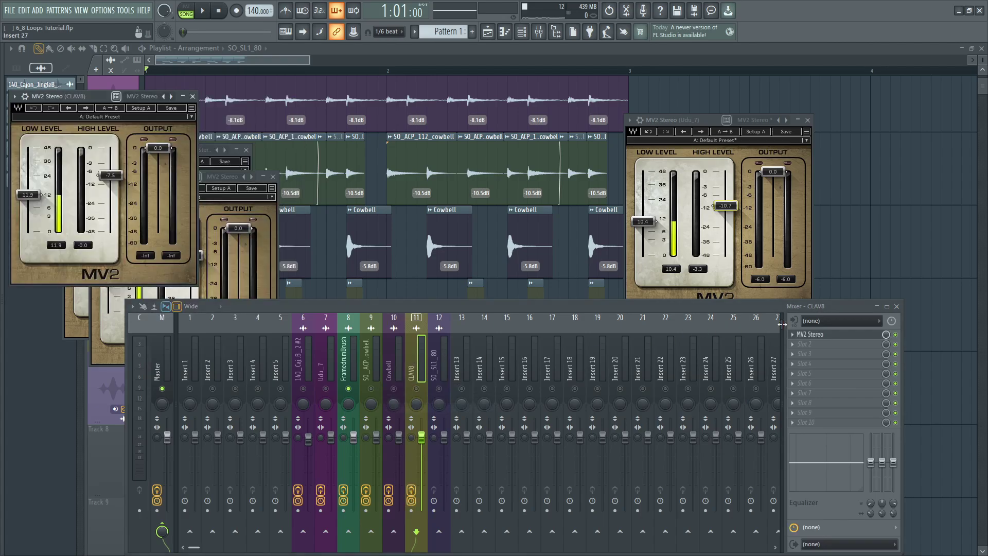
left_click(798, 338)
left_click_drag(818, 367, 435, 361)
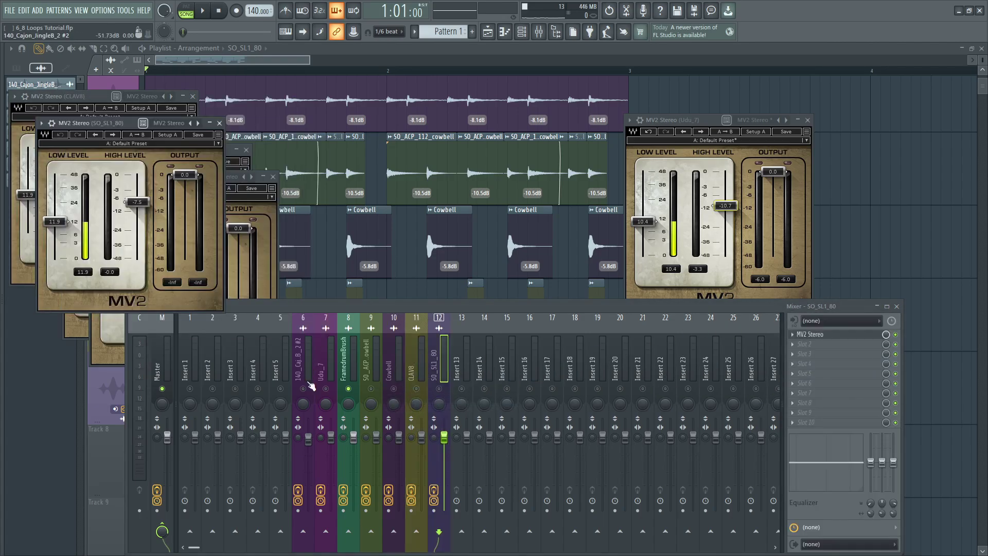
Step: Play the loop with the cajon, Udu_7 and FramedrumBrush unmuted, and set FramedrumBrush's volume to 75% (-5.8 dB)
key("space")
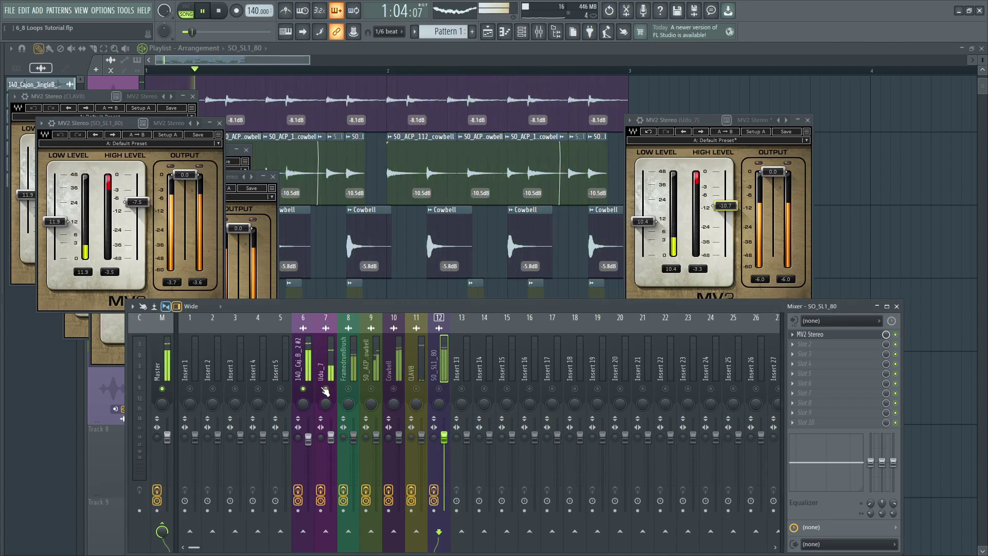
left_click(352, 391)
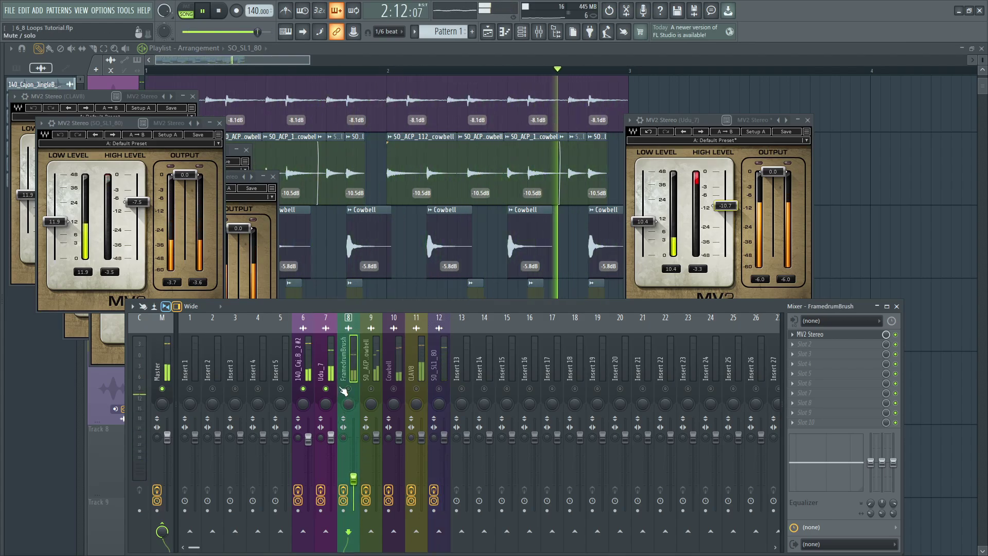
left_click(348, 390)
left_click_drag(353, 479, 353, 455)
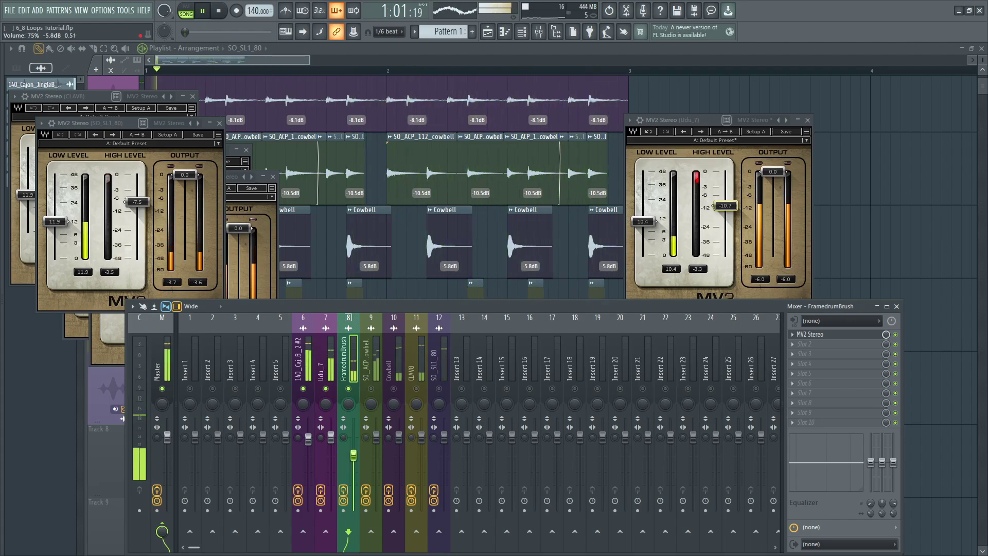
Step: Unmute and lower the faders of both cowbells, CLAV8 and SO_SL1_80, and close the CLAV8 and SO_SL1_80 MV2 windows
left_click(371, 389)
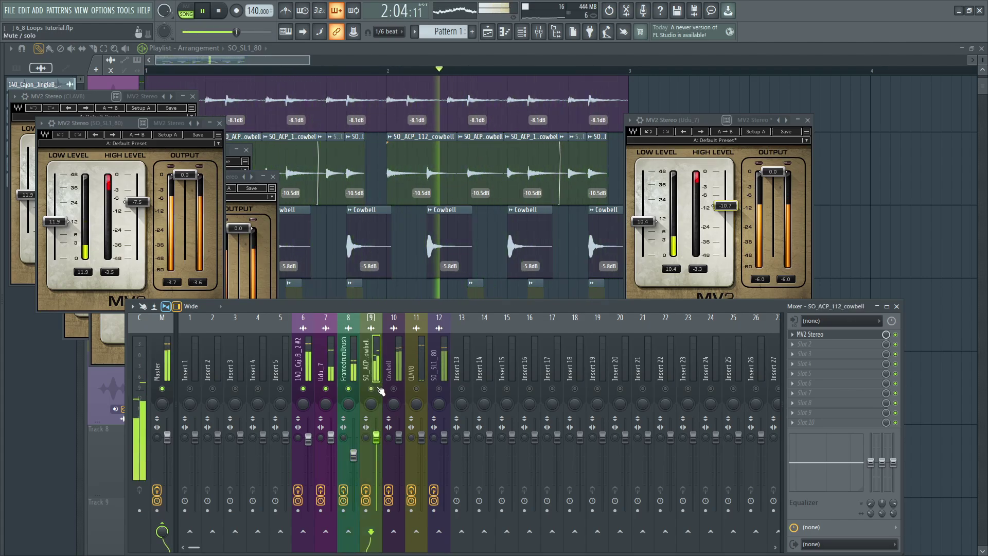
left_click(371, 390)
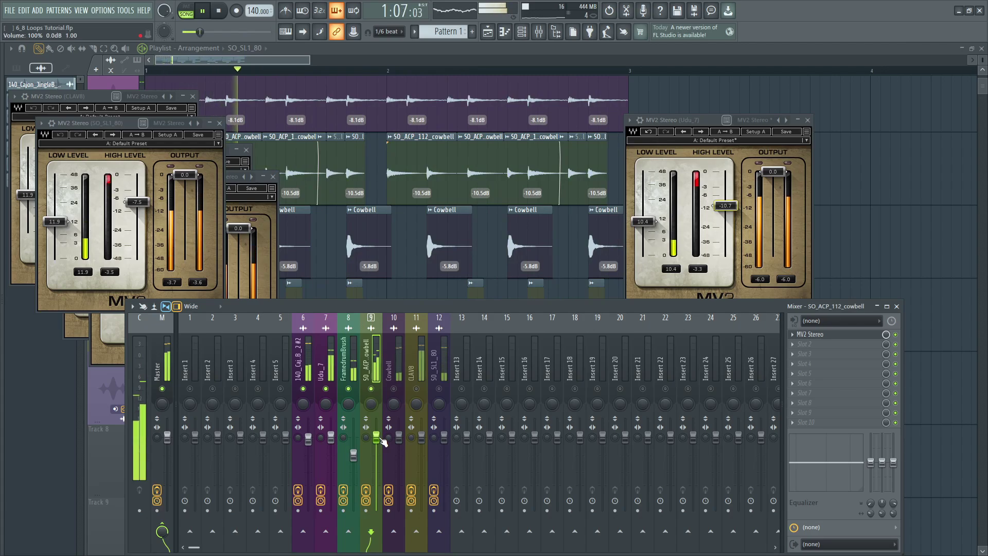
left_click_drag(377, 438, 421, 458)
left_click(394, 389)
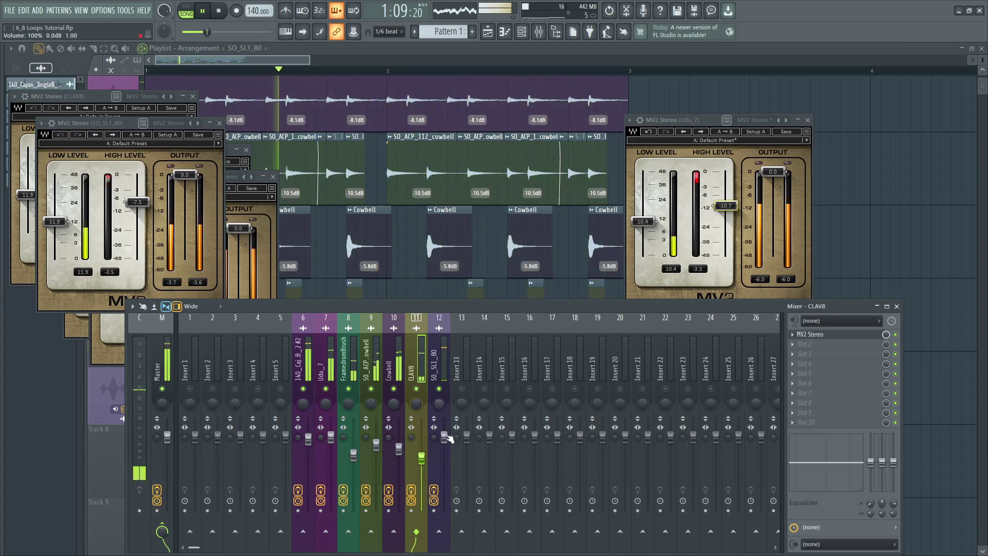
left_click_drag(445, 437, 446, 449)
key("space")
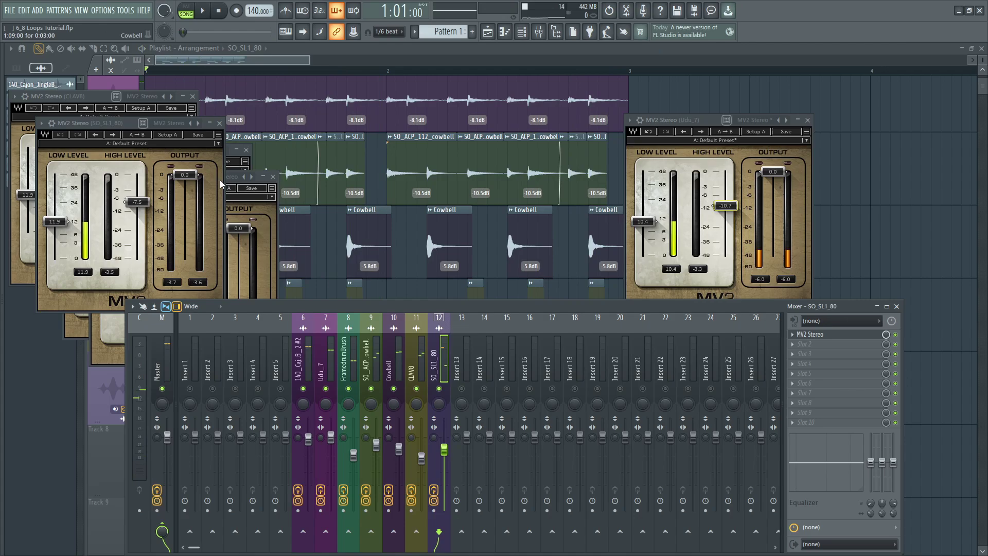
left_click(220, 123)
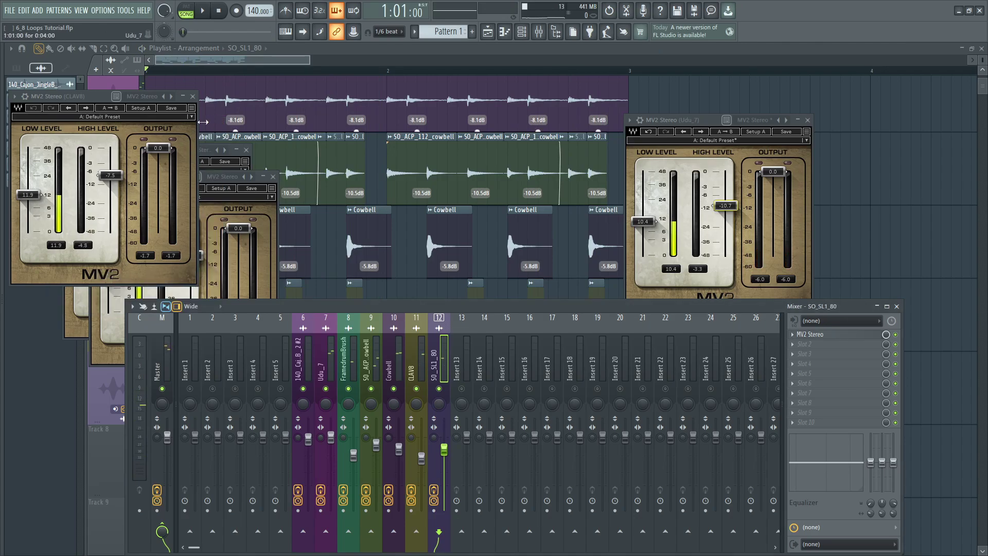
left_click(192, 96)
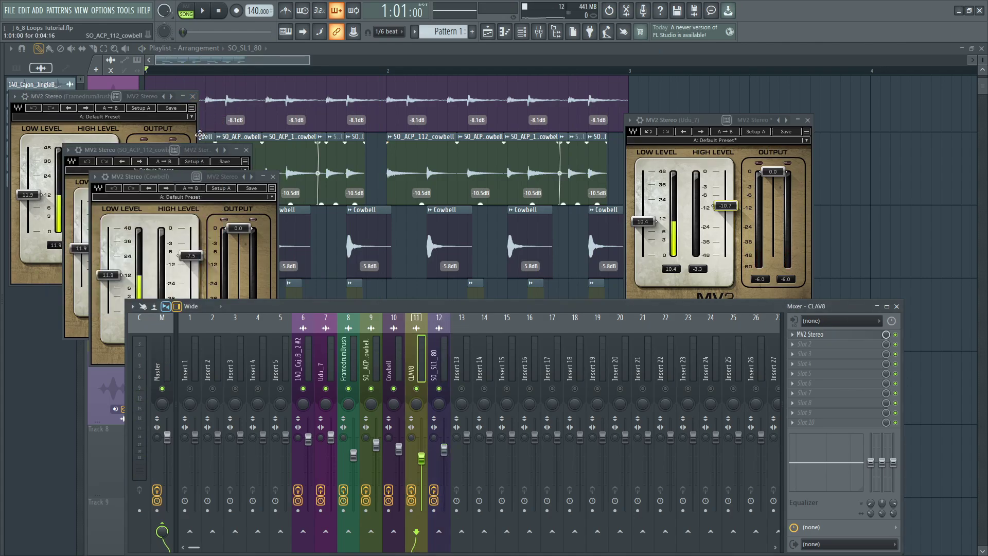
Step: Set the Master track's stereo separation to 100% merged so the percussion mix can be balanced in mono
left_click(304, 362)
left_click_drag(443, 358, 317, 365)
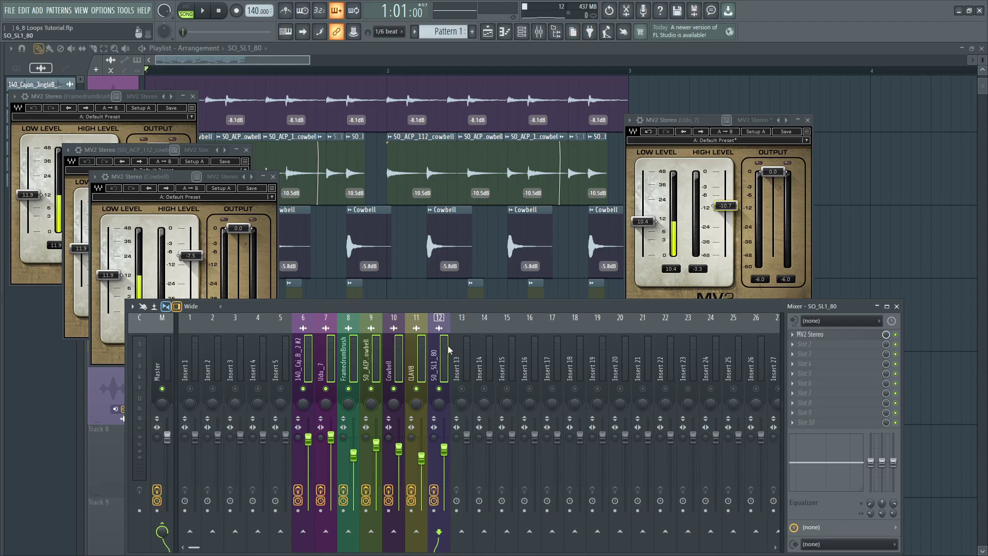
left_click(158, 440)
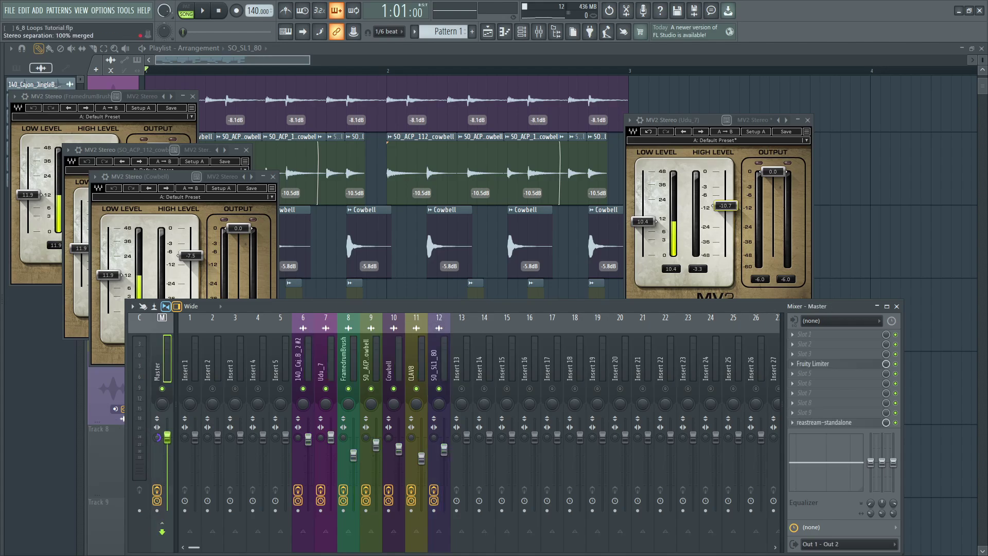
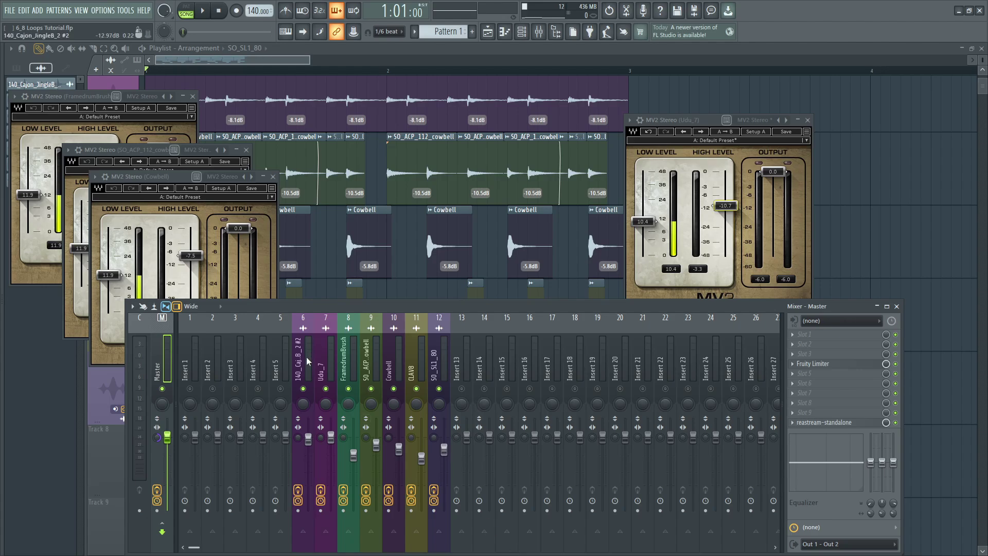
Step: Play the loop, lower the cajon slightly, and unmute and lower Udu_7 to 74% (-6.2 dB) and FramedrumBrush beneath it
key("space")
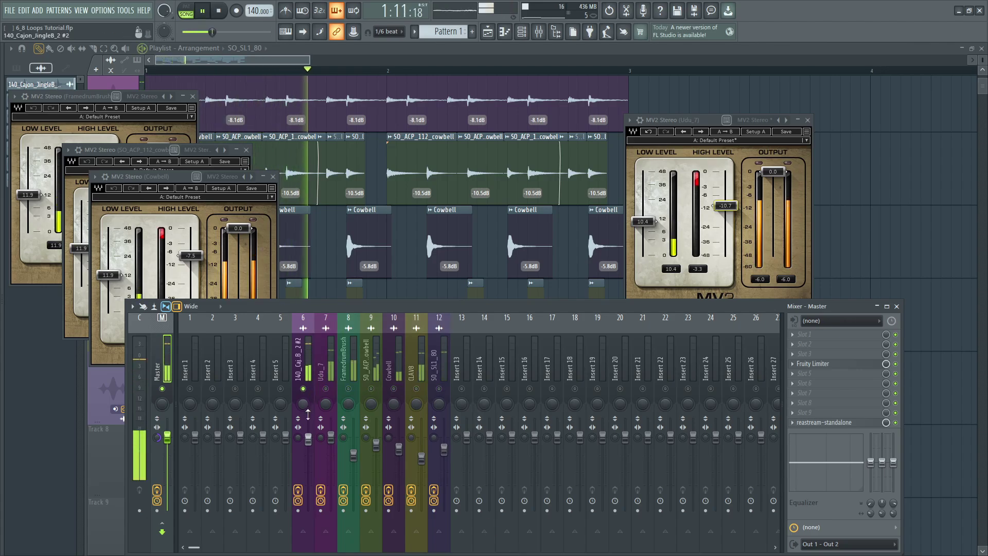
left_click_drag(308, 440, 332, 457)
left_click(326, 389)
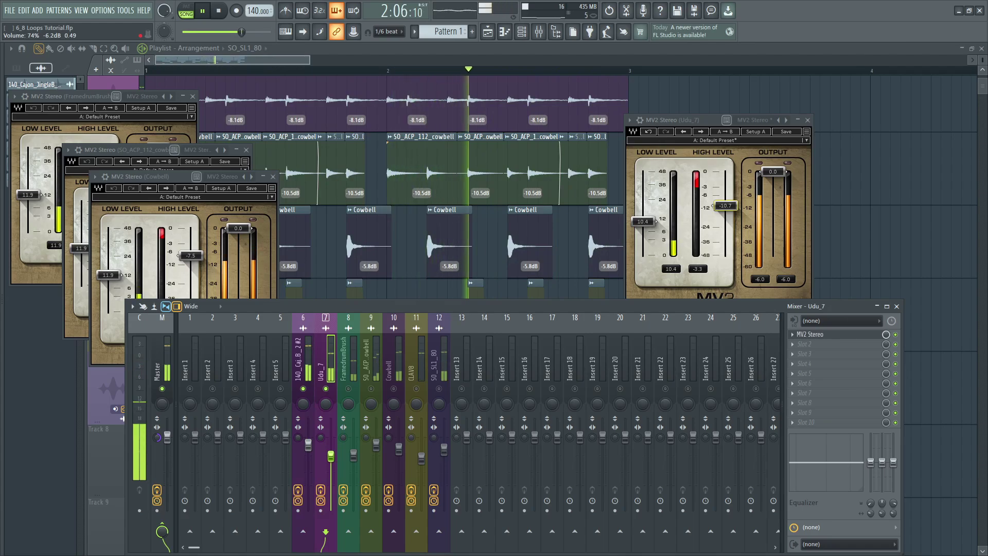
left_click_drag(354, 456, 353, 470)
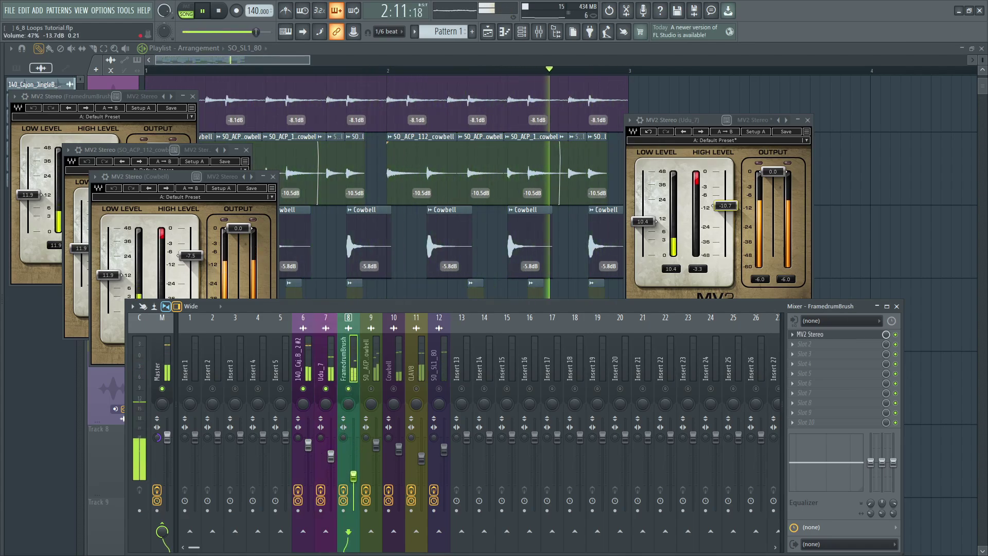
key("space")
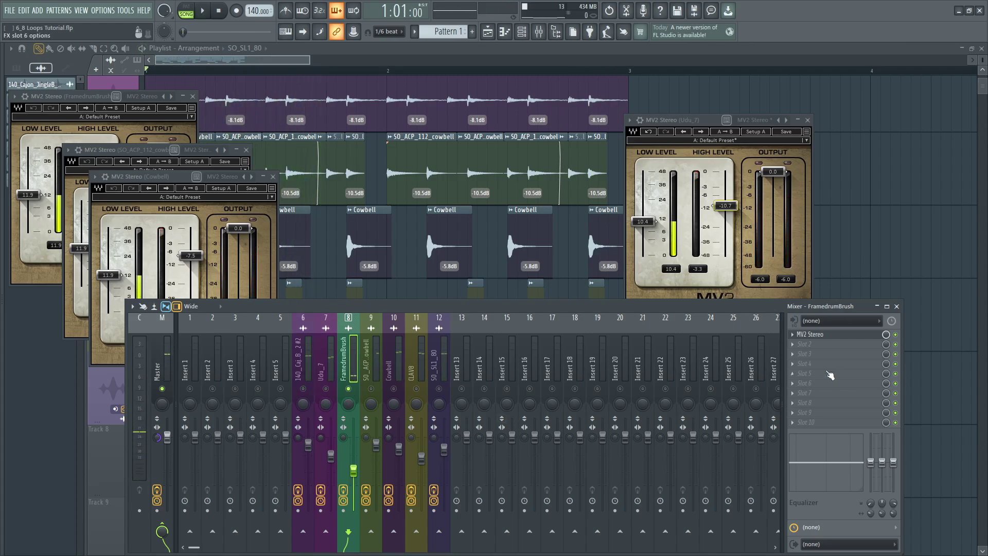
Step: Move FramedrumBrush's MV2 Stereo down to slot 3, load FabFilter Pro-Q 4 in slot 1, and play the track briefly
left_click(852, 338)
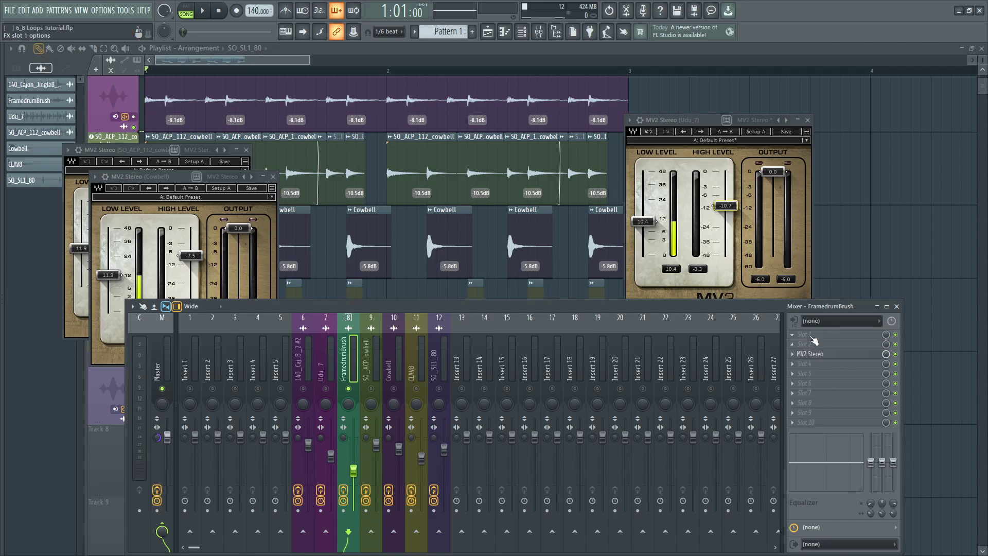
left_click(812, 338)
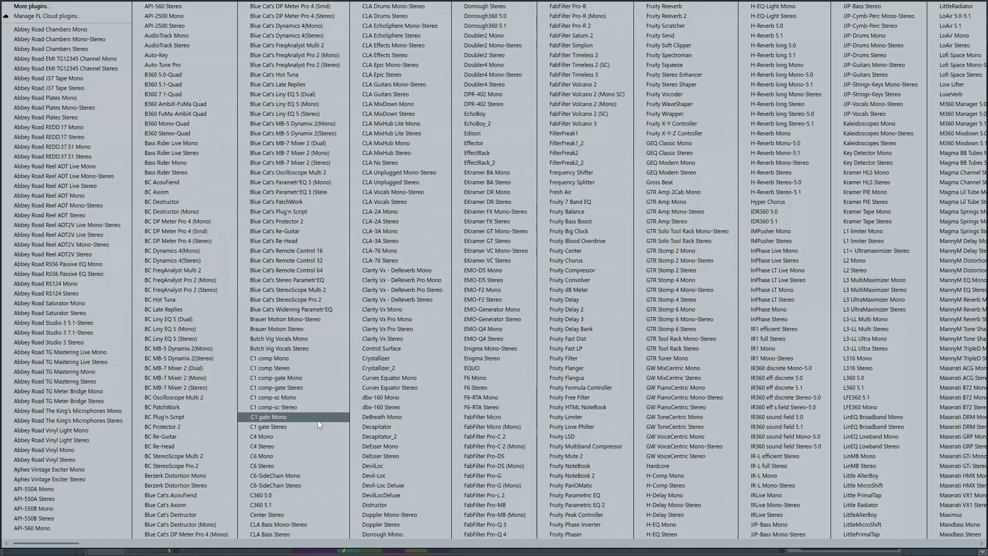
left_click(489, 533)
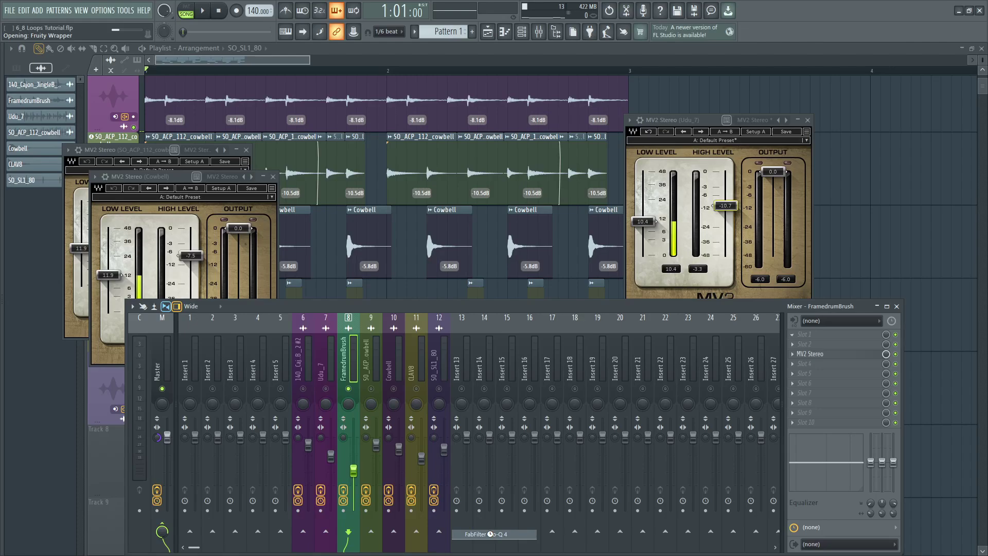
key("space")
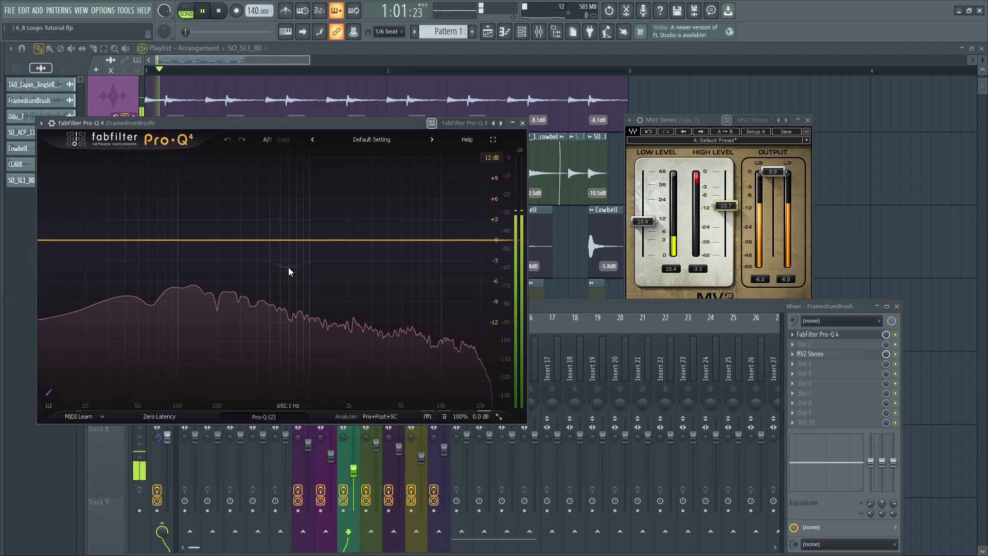
key("space")
left_click(374, 146)
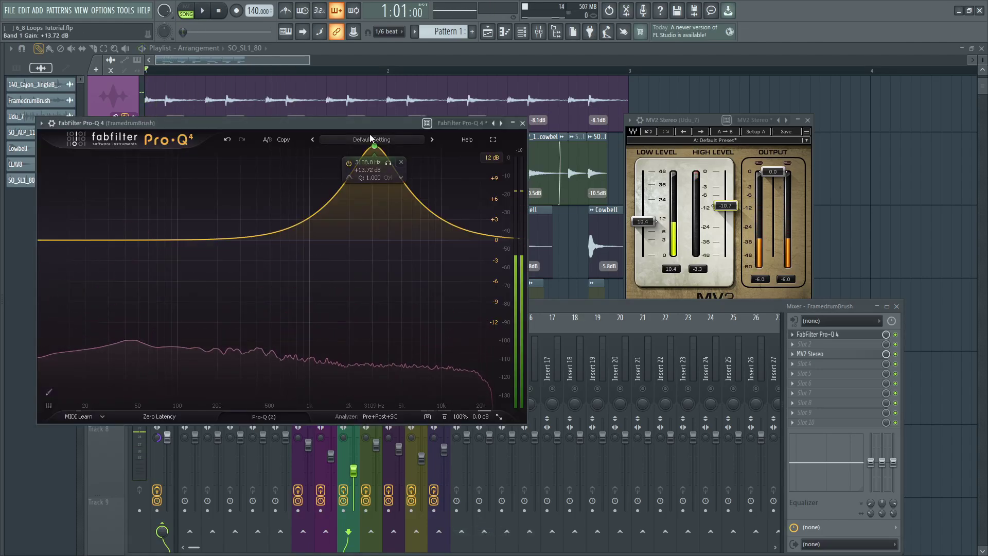
left_click(371, 139)
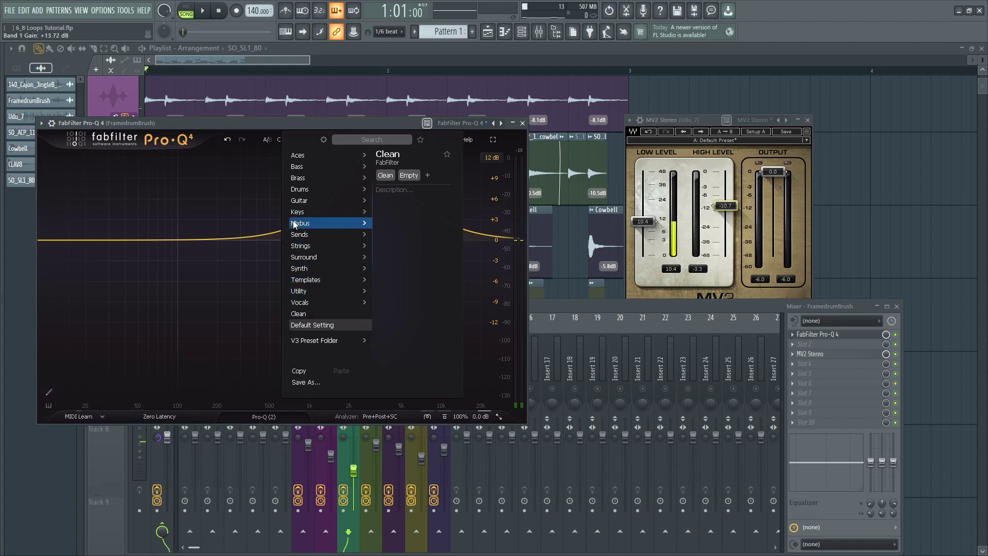
left_click(230, 233)
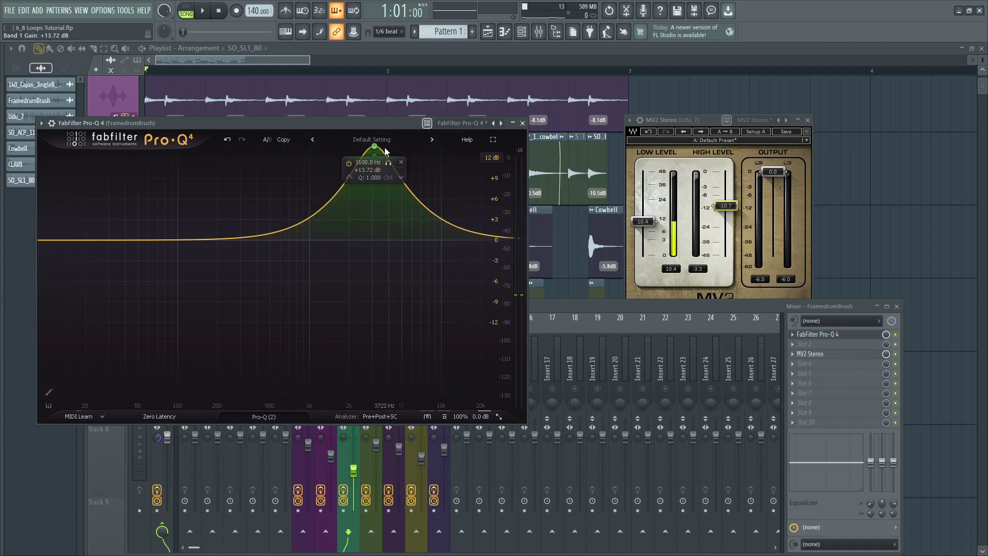
left_click(401, 163)
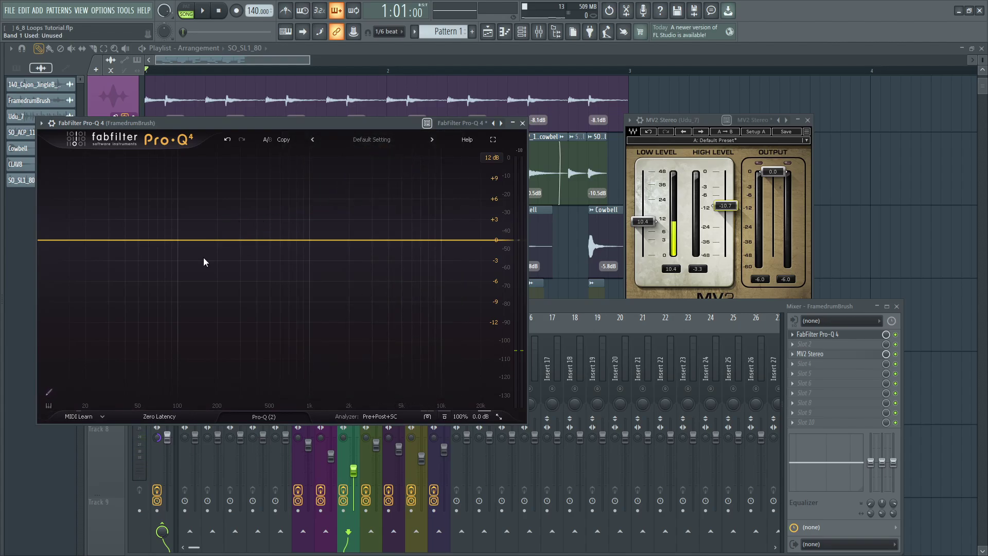
Step: Add a gentle Low Cut with a 36 dB/oct slope to FramedrumBrush in Pro-Q 4 while the loop plays
left_click_drag(51, 241, 193, 355)
key("space")
scroll(191, 290, "up", 4)
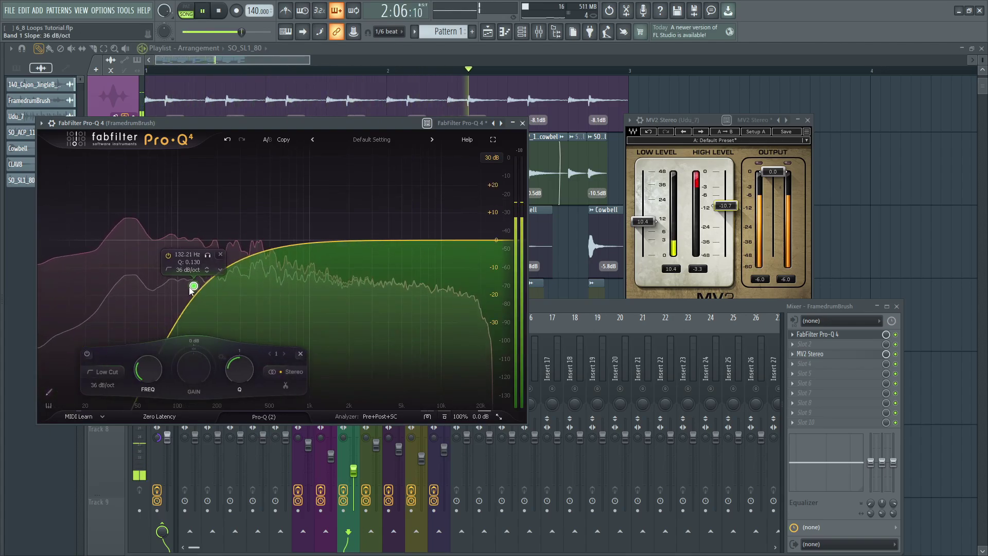
mouse_move(191, 292)
left_mouse_down()
mouse_move(149, 307)
mouse_move(133, 296)
mouse_move(170, 288)
mouse_move(202, 306)
left_mouse_up()
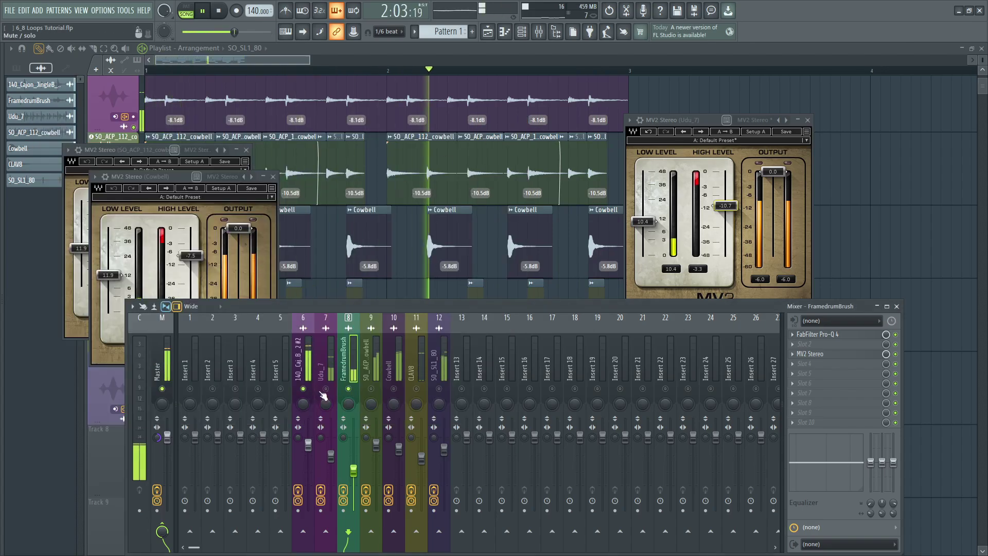
Step: Raise FramedrumBrush's fader slightly and restart the loop with SO_ACP_112_cowbell unmuted
left_click_drag(354, 470, 354, 468)
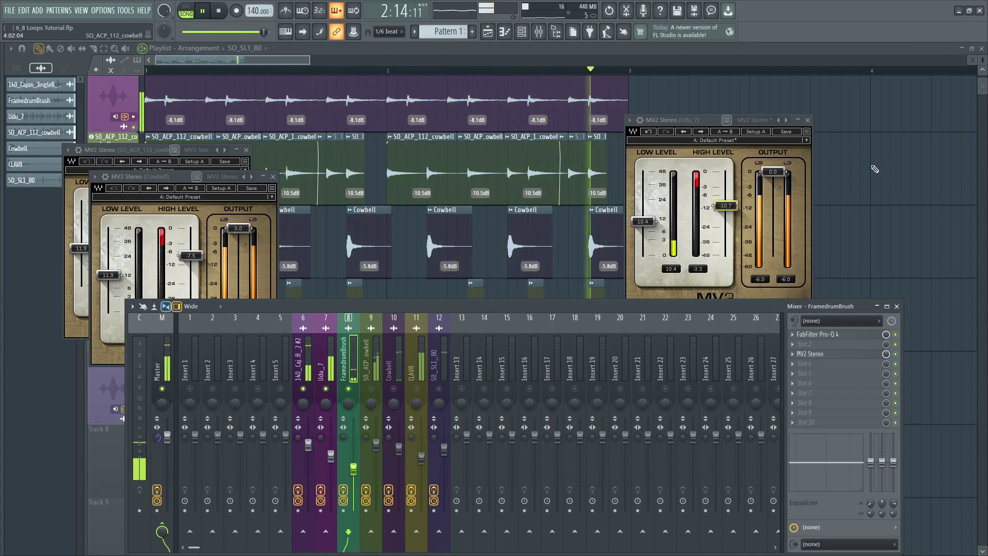
key("space")
key("space")
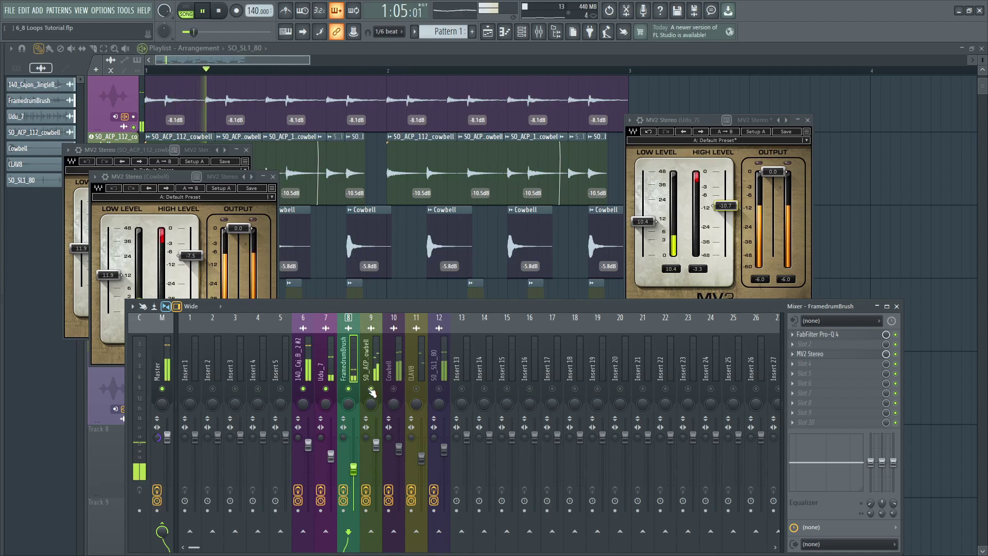
Step: Lower both cowbells, with Cowbell at 72% (-6.8 dB), and unmute CLAV8 and set its volume to 63% (-9.0 dB)
left_click(156, 438)
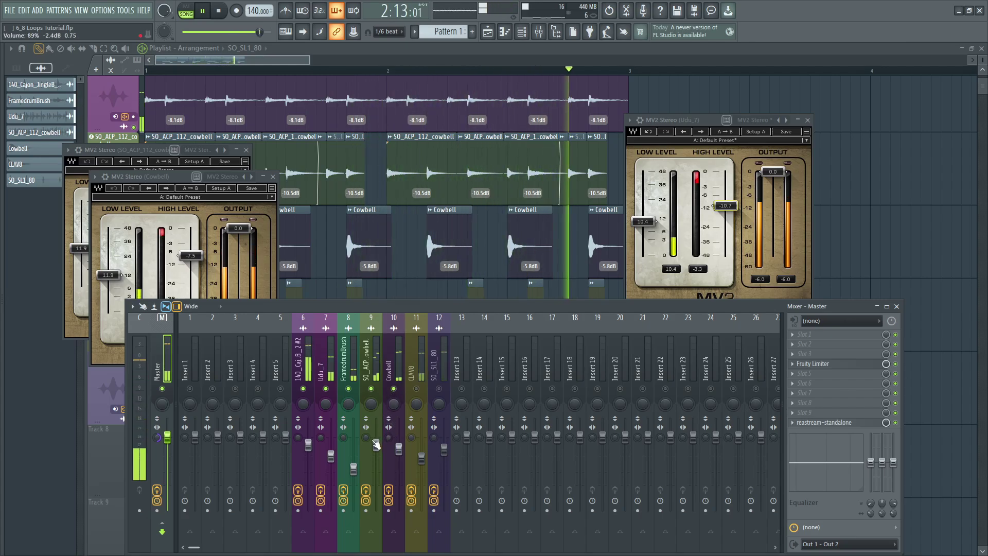
left_click_drag(376, 445, 421, 457)
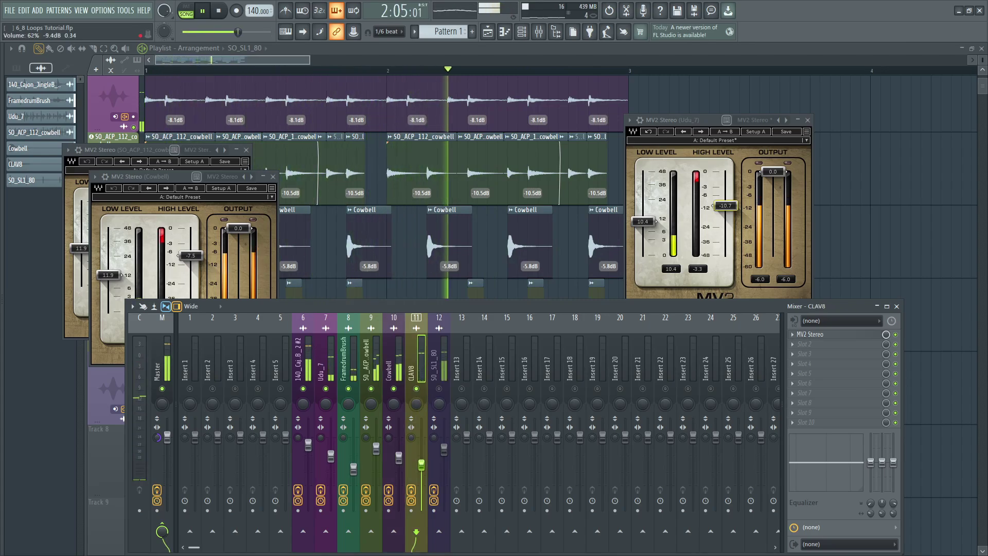
left_click_drag(421, 457, 421, 464)
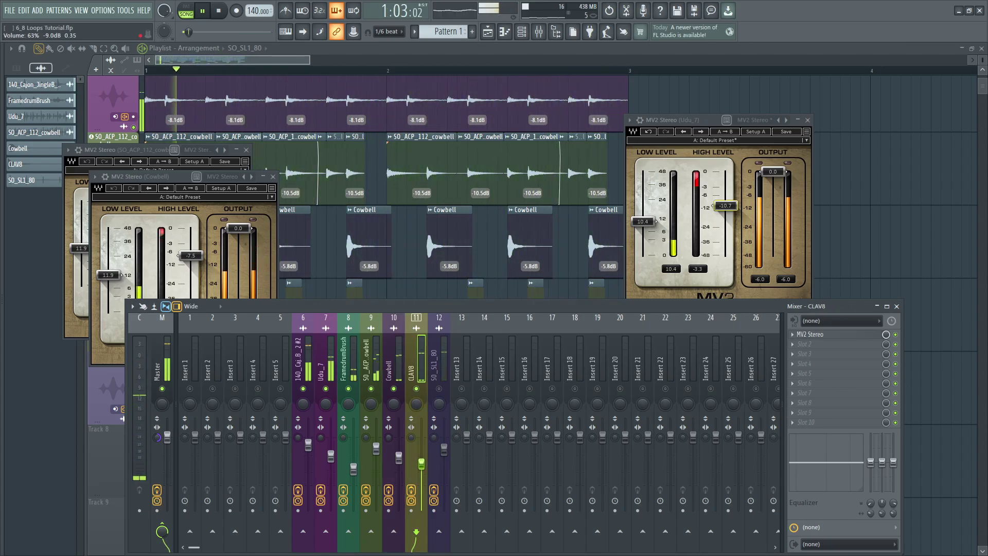
Step: Unmute SO_SL1_80, lower its fader slightly below CLAV8's, and stop playback
left_click(439, 388)
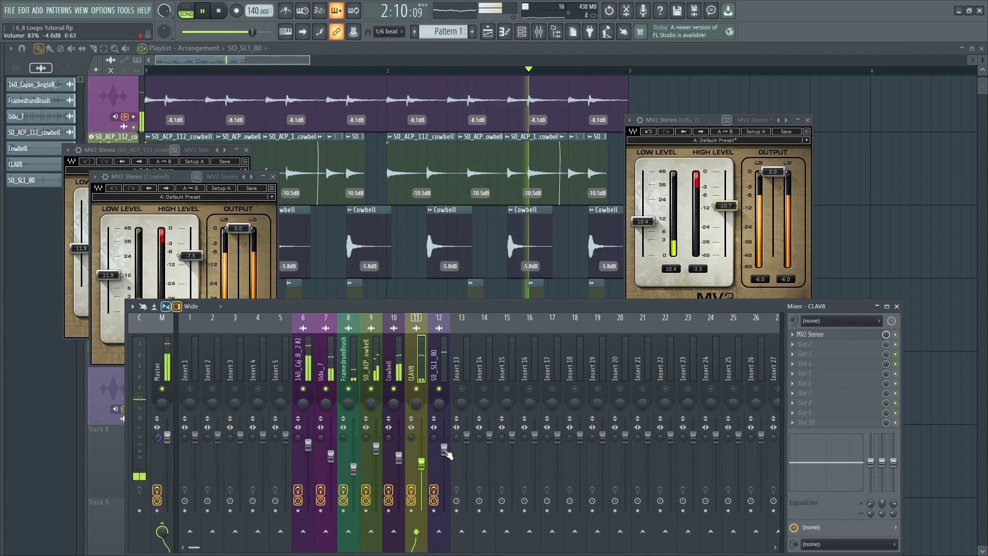
left_click_drag(444, 450, 444, 471)
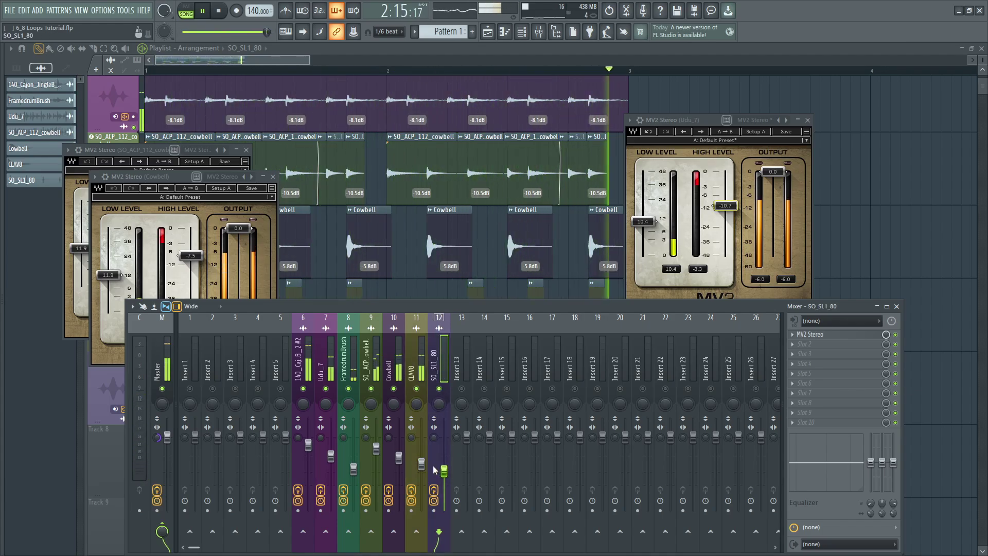
key("space")
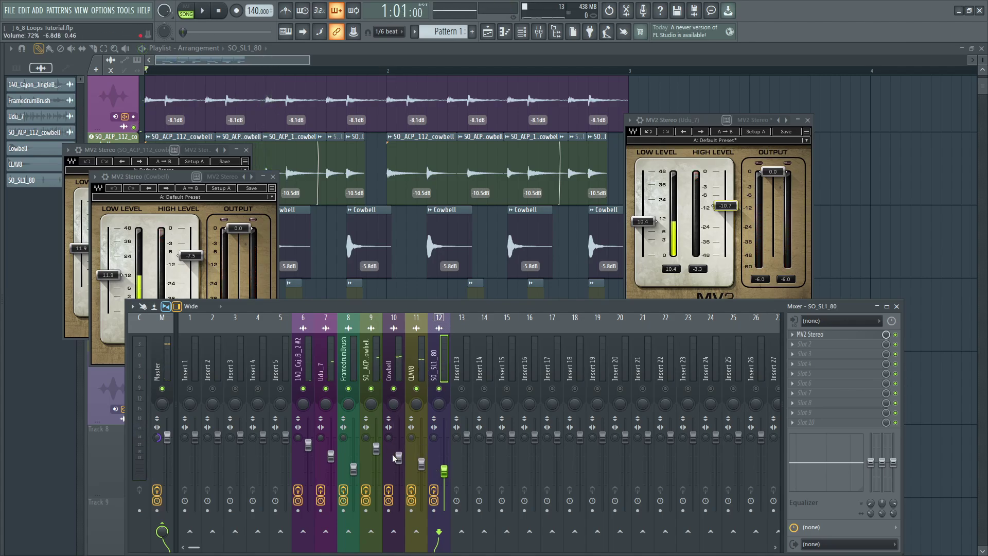
Step: Reset the Master track's stereo separation and play the balanced percussion loop in stereo
right_click(158, 439)
left_click(190, 387)
key("space")
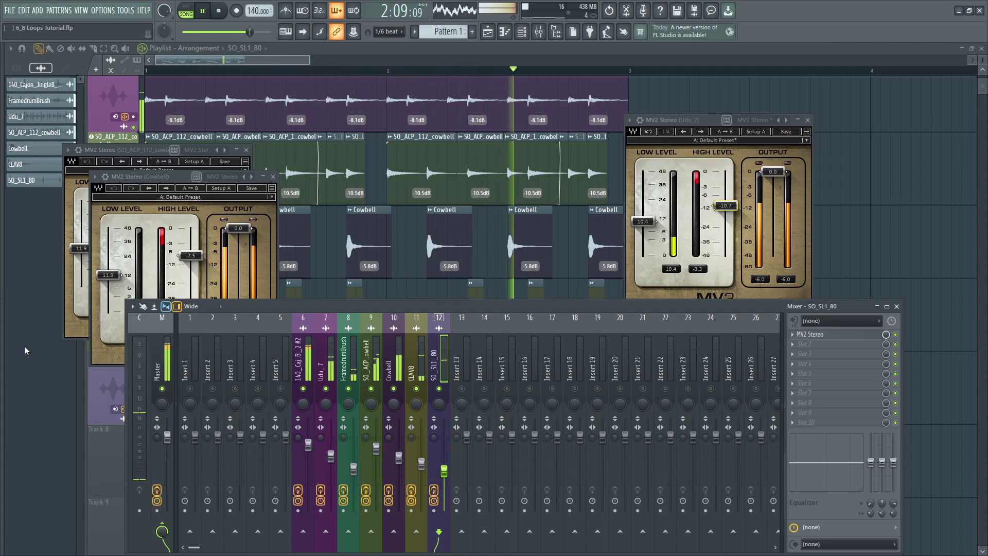
Step: Close all open plugin windows, stop playback and reopen the mixer
key("F12")
key("space")
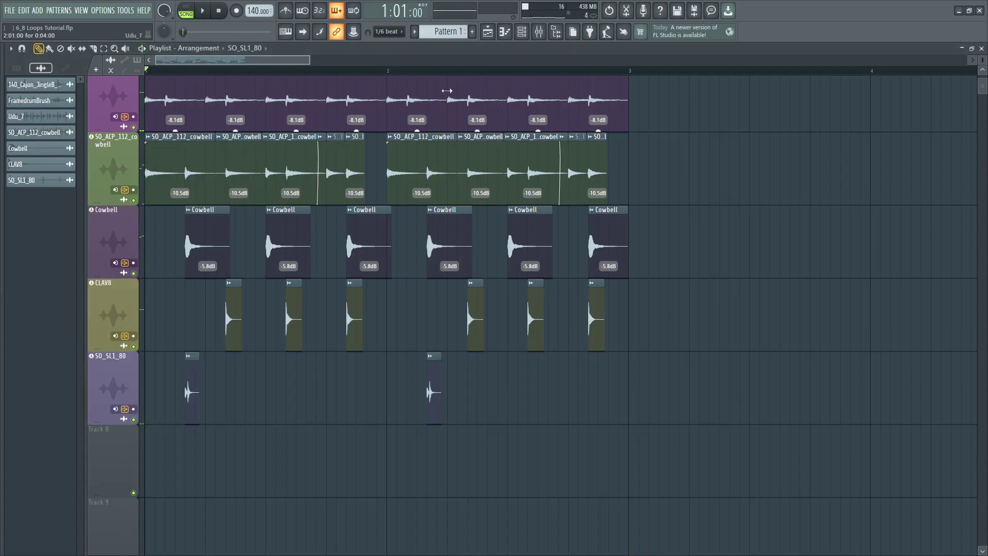
left_click(540, 35)
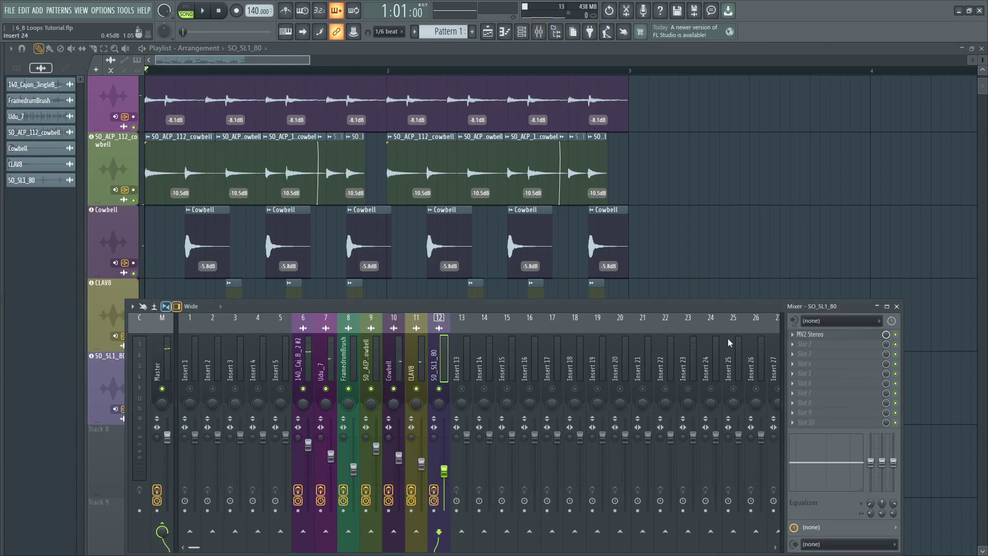
Step: Delete the existing Fruity Limiter from slot 4 of the Master track
left_click(154, 355)
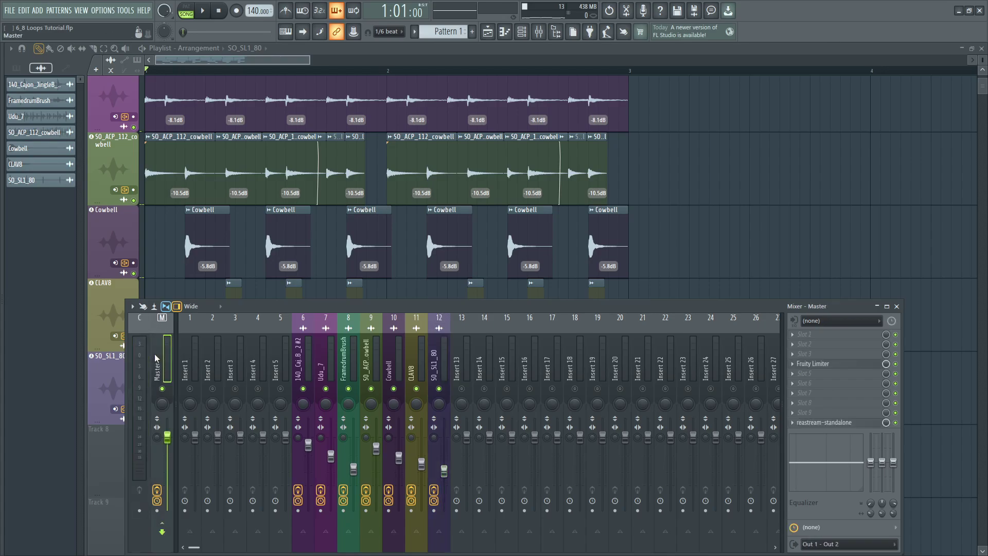
left_click(836, 366)
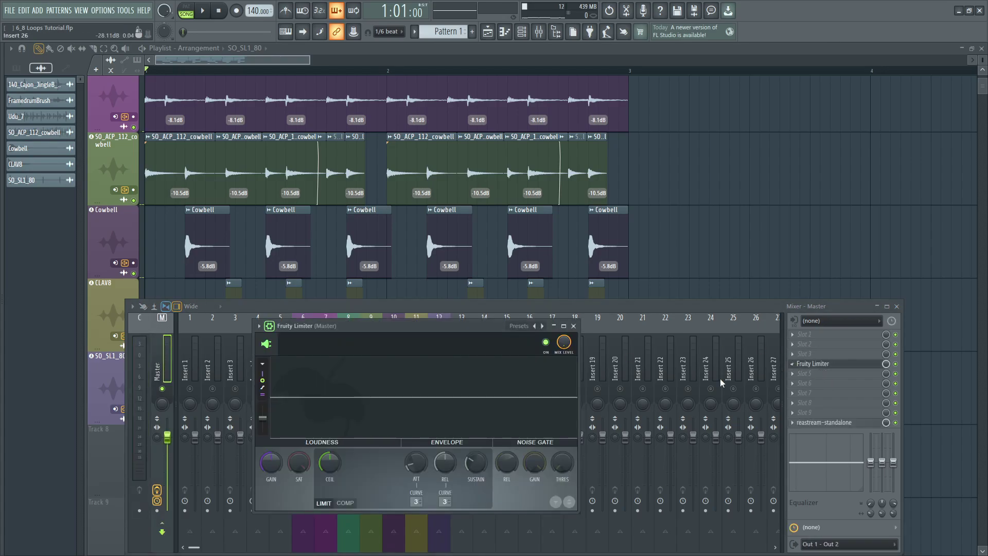
left_click(796, 365)
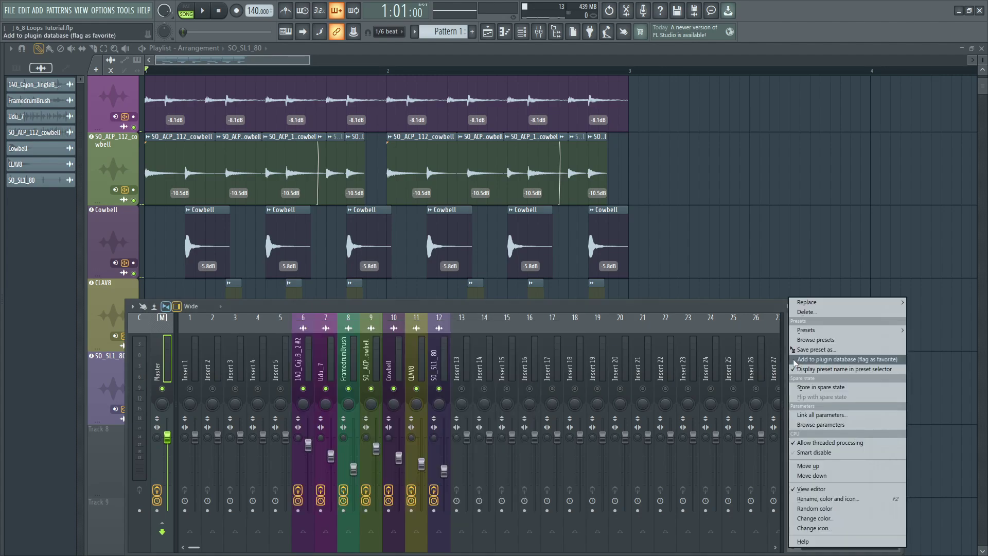
left_click(803, 312)
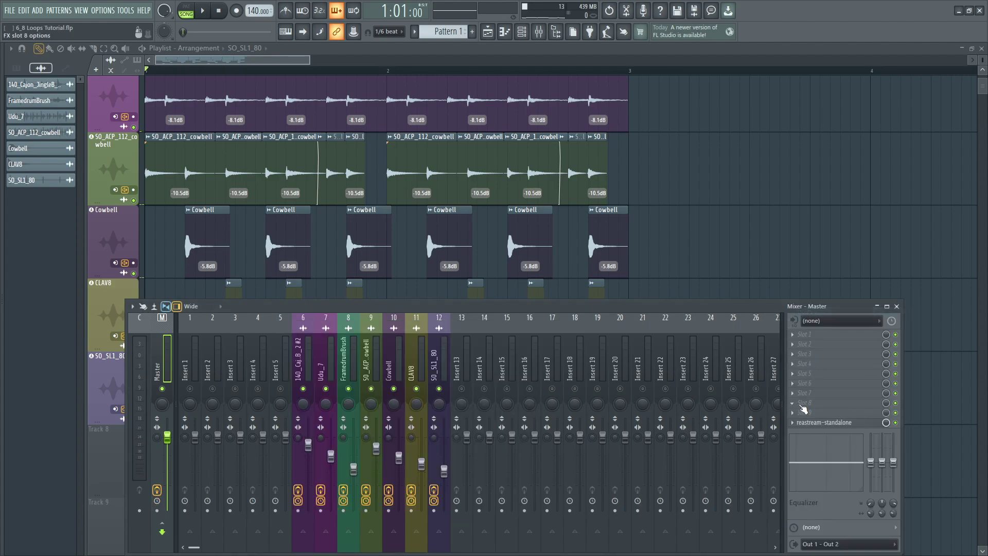
Step: Load a new Fruity Limiter in the Master track's slot 8 and move its window to the empty area beside the clips
left_click(802, 406)
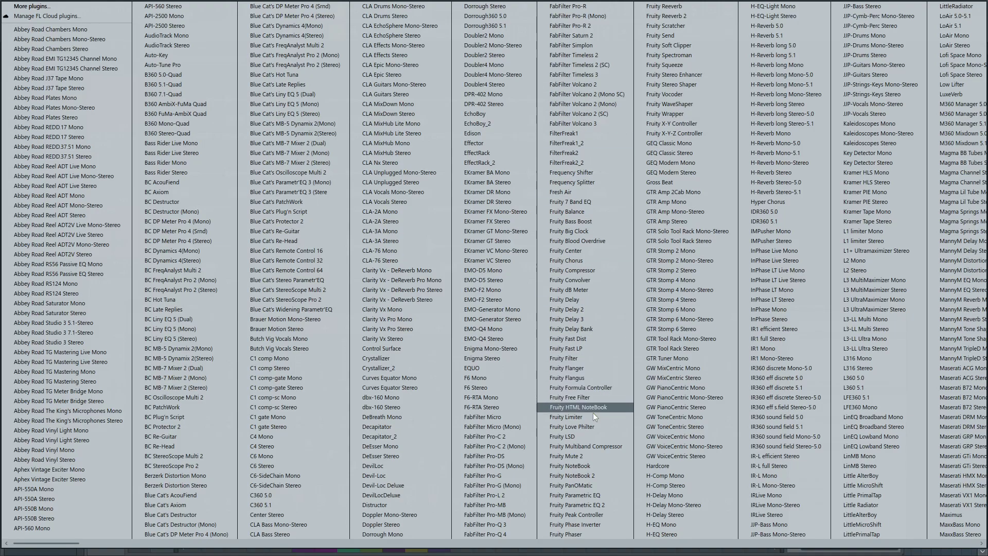
left_click(572, 417)
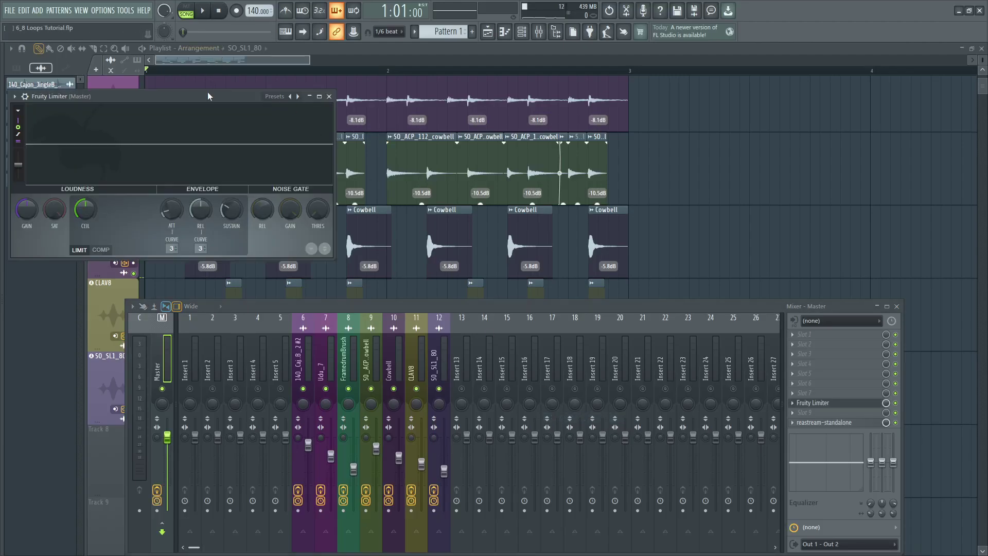
left_click_drag(208, 94, 757, 127)
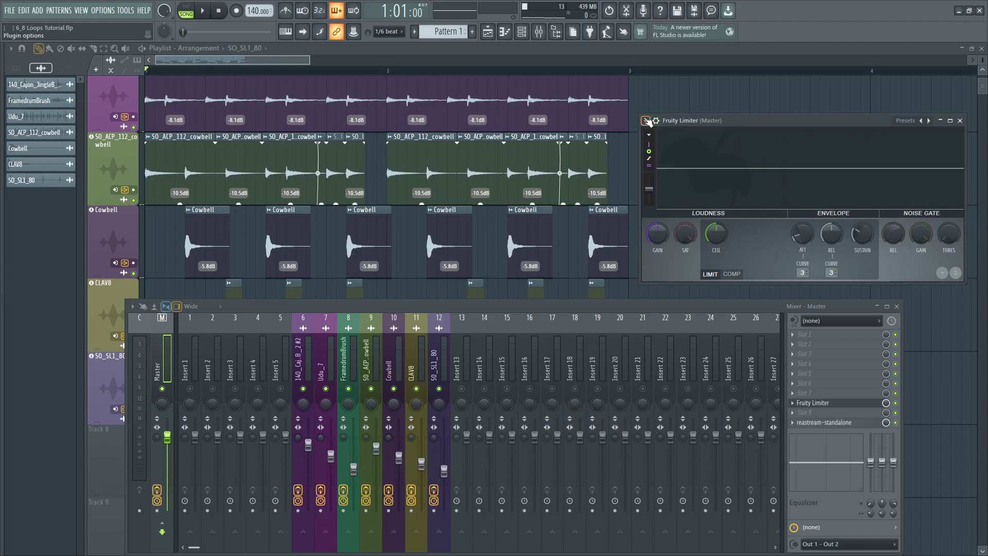
Step: Set the Fruity Limiter window to Detached and play the loop briefly to view the Master's peaks
left_click(647, 121)
left_click(661, 132)
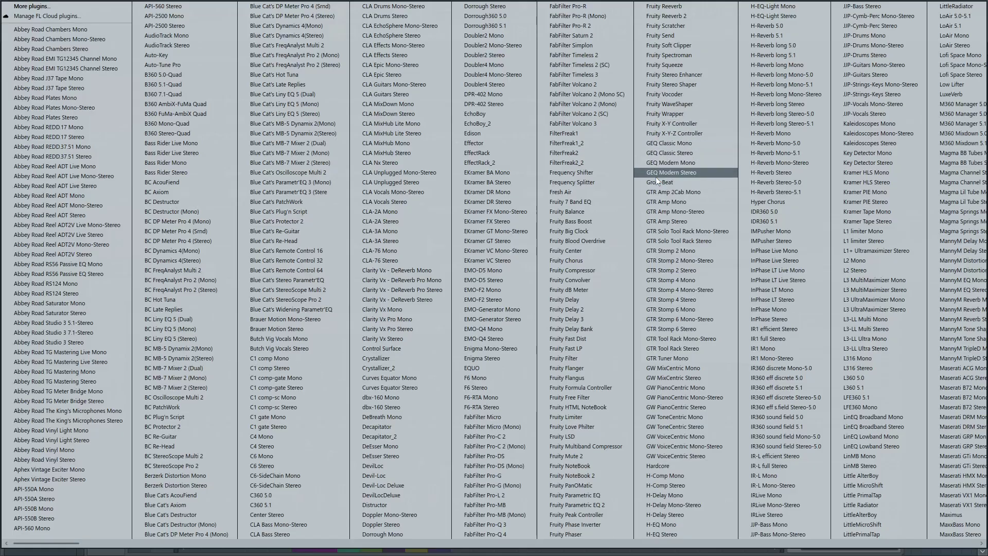
key("Escape")
left_click(657, 351)
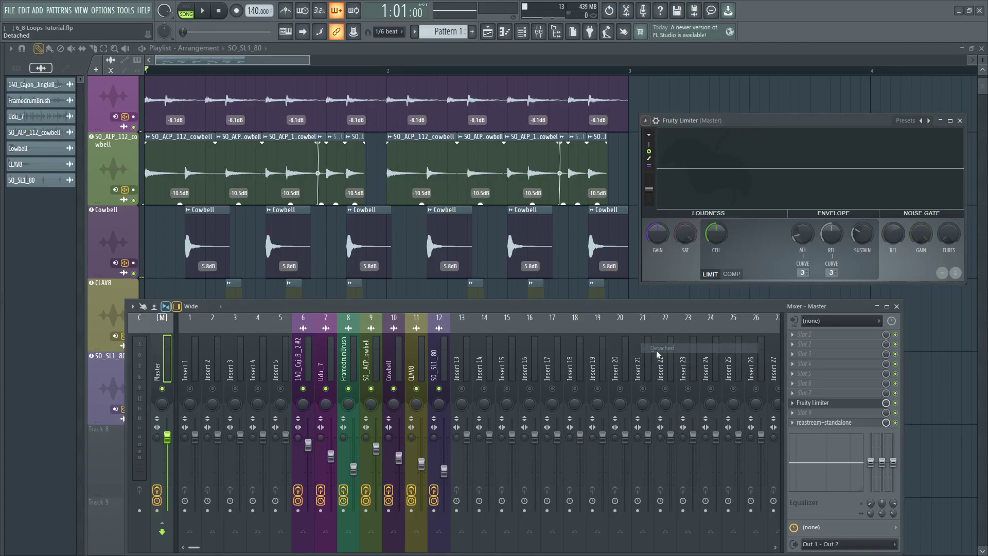
key("space")
key("space")
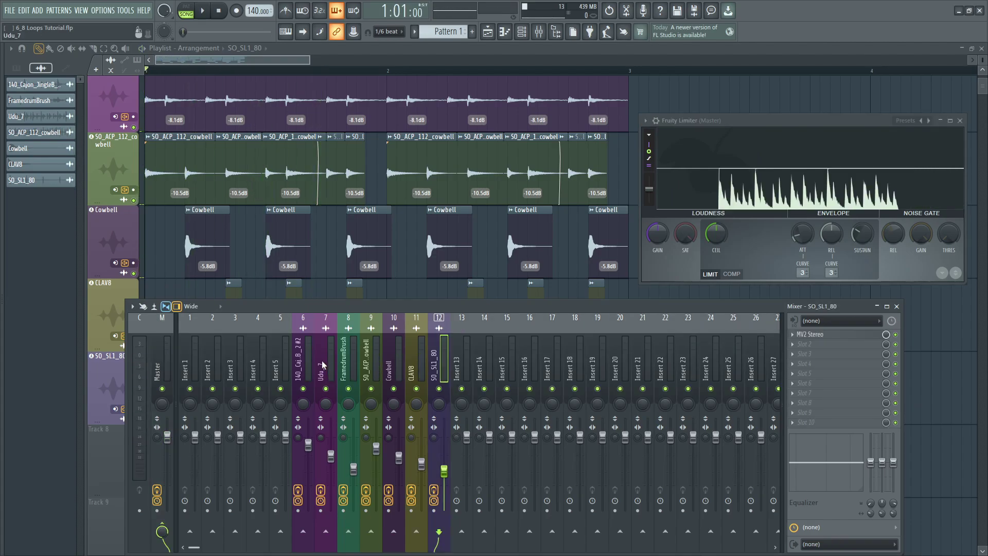
Step: Solo the cajon track, play the loop and bring tracks 7 to 11 back in one by one
left_click(307, 367)
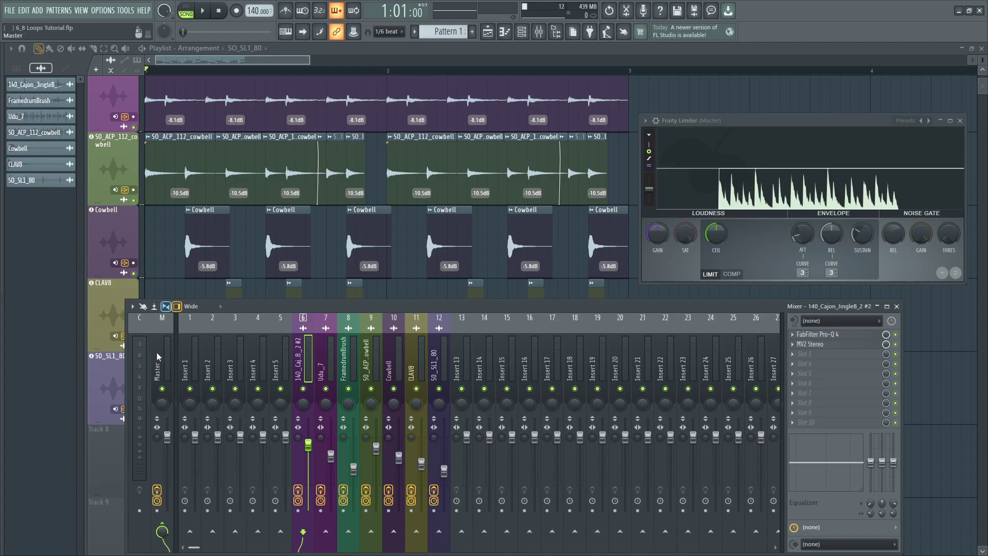
left_click(160, 453)
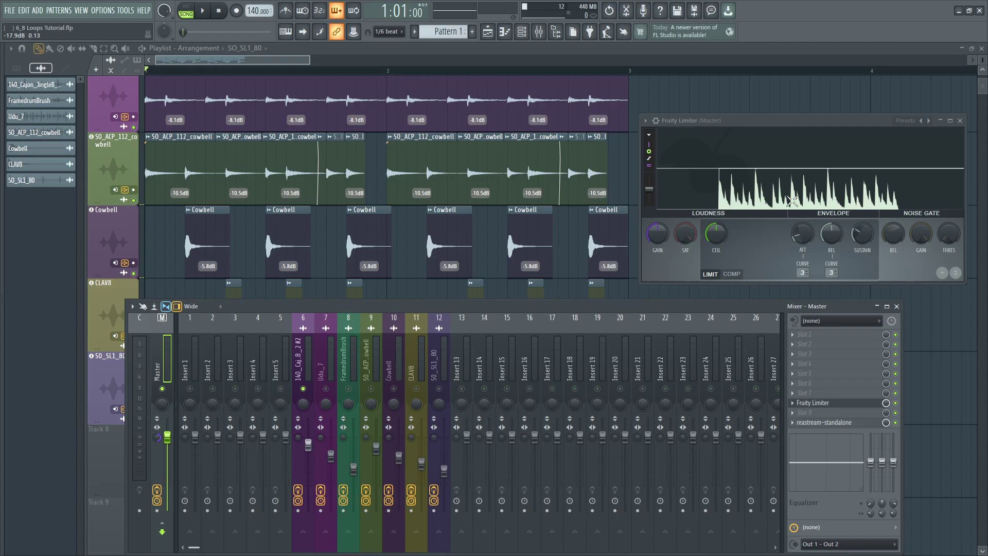
key("space")
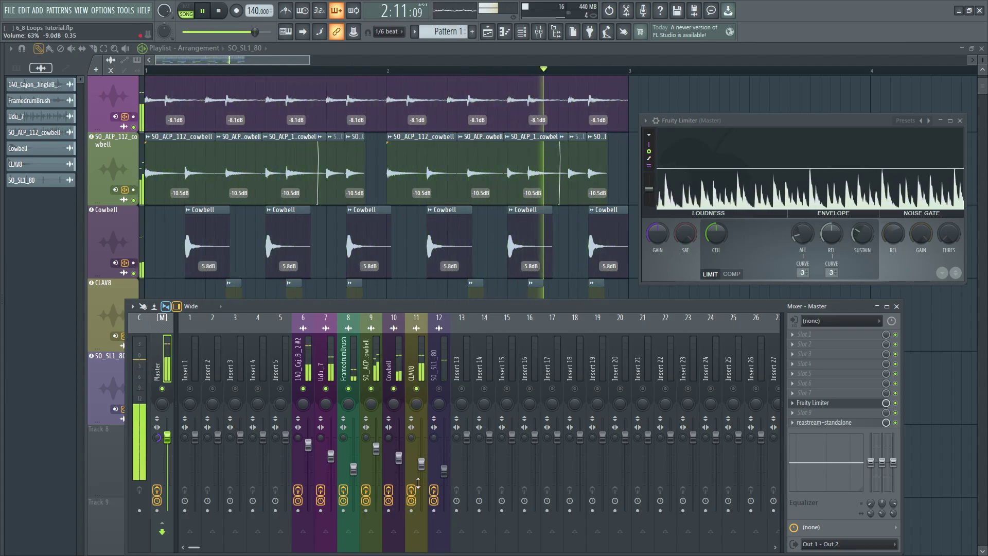
Step: Raise the CLAV8 mixer track's volume to 72%, lower the Cowbell track's fader slightly and stop playback
left_click(420, 463)
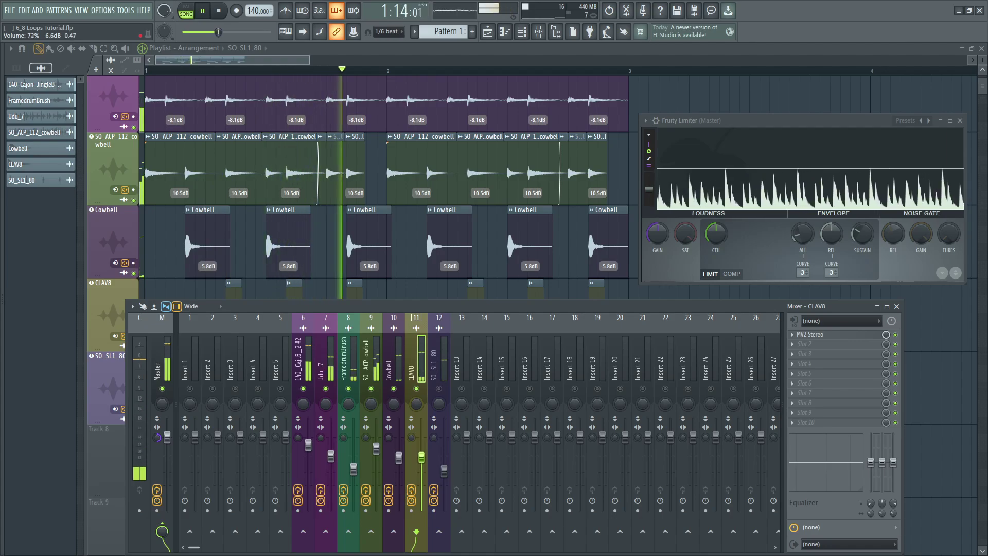
key("space")
left_click_drag(421, 457, 402, 463)
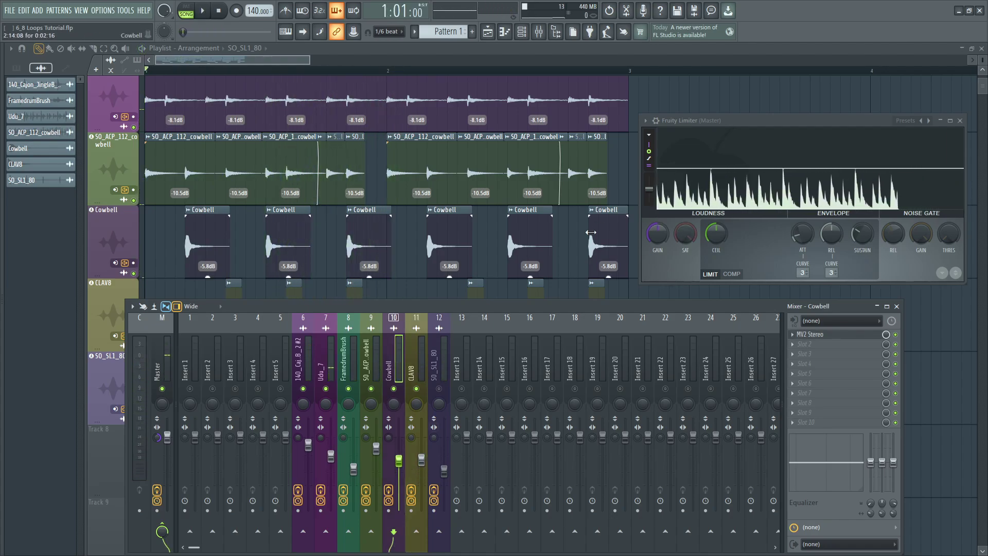
Step: While the loop plays, lower the cajon track's volume to 78% and the CLAV8 track's to 65%
left_click(306, 366)
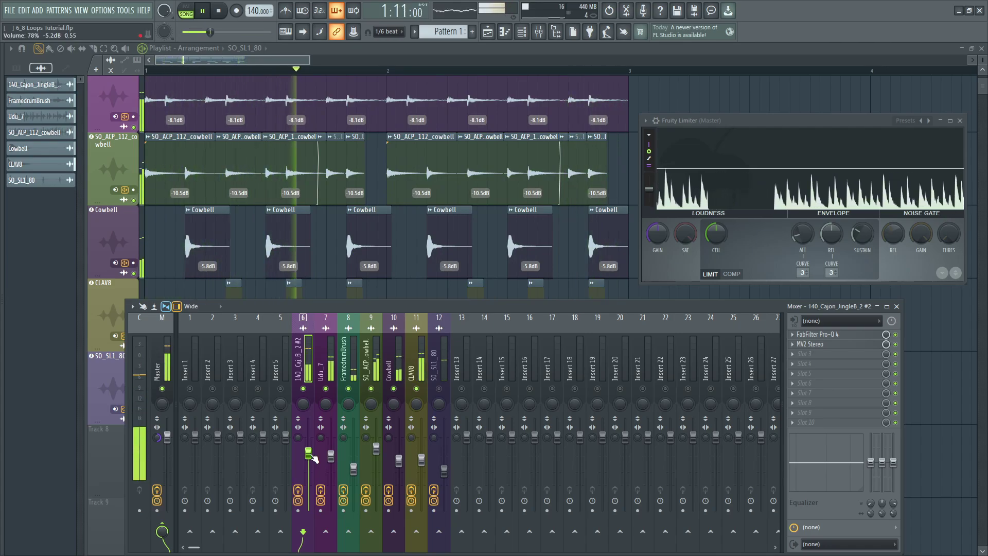
left_click_drag(421, 458, 424, 467)
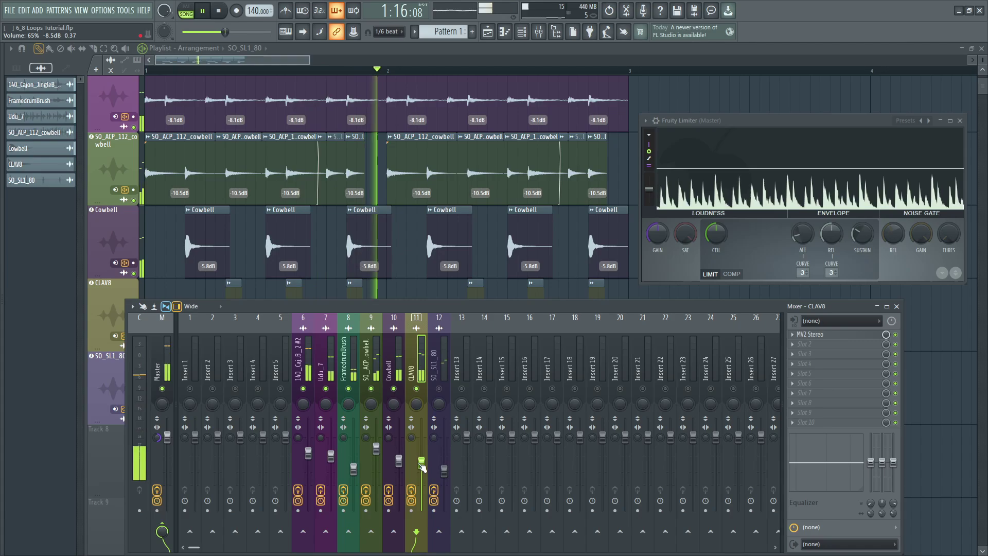
key("space")
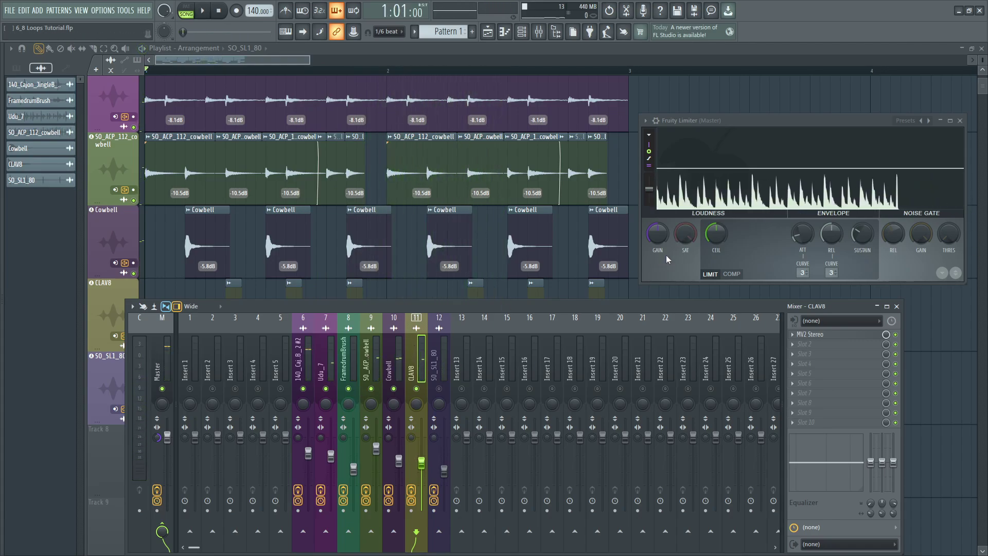
Step: Try raising the Fruity Limiter's gain to 5.7 dB while the loop plays, then reset the gain and stop playback
left_click_drag(659, 234, 662, 246)
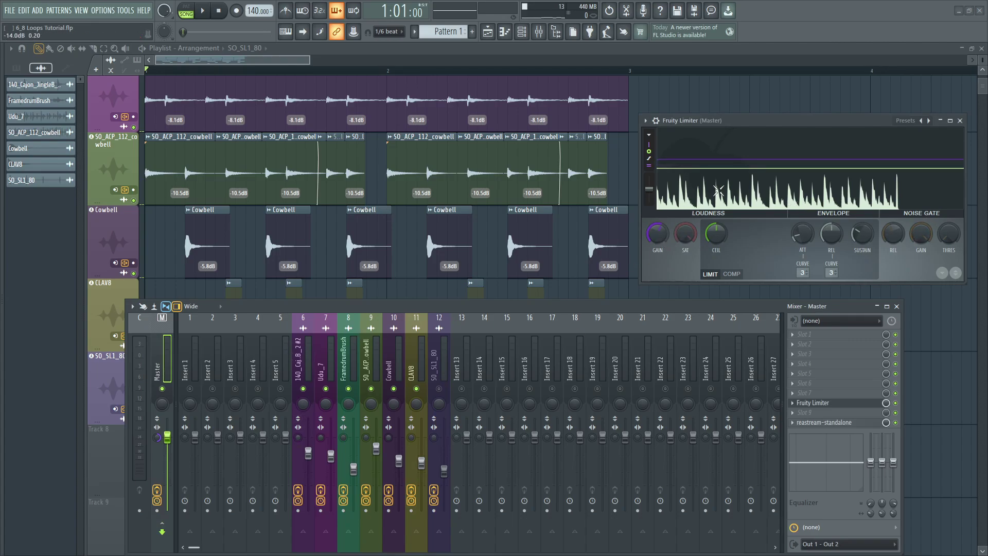
key("space")
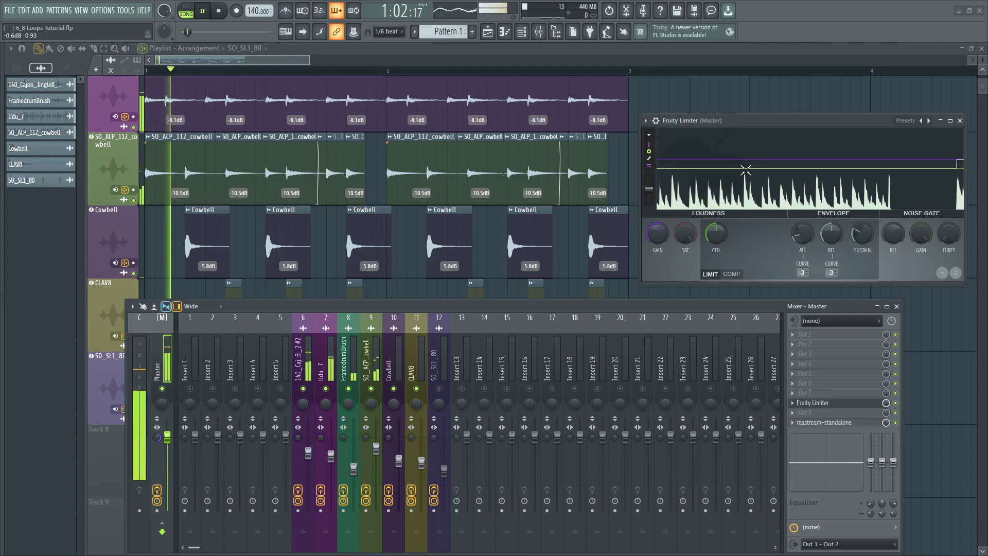
left_click_drag(662, 243, 661, 229)
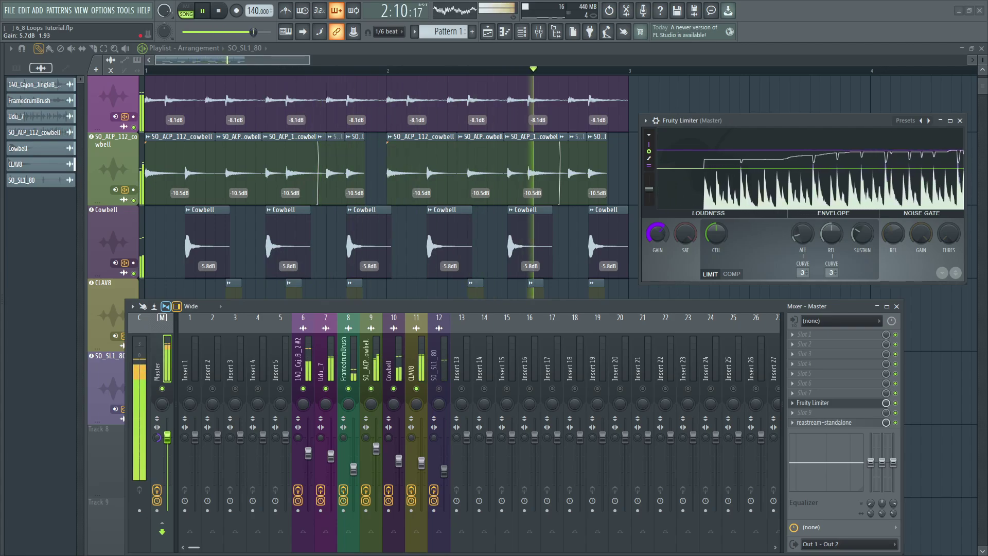
left_click_drag(662, 236, 662, 233)
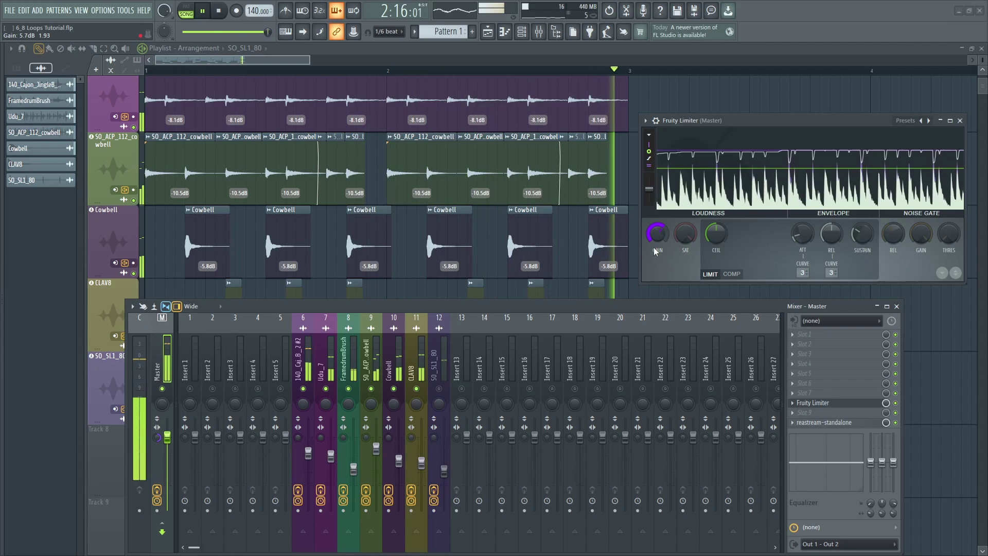
left_click_drag(659, 237, 659, 240)
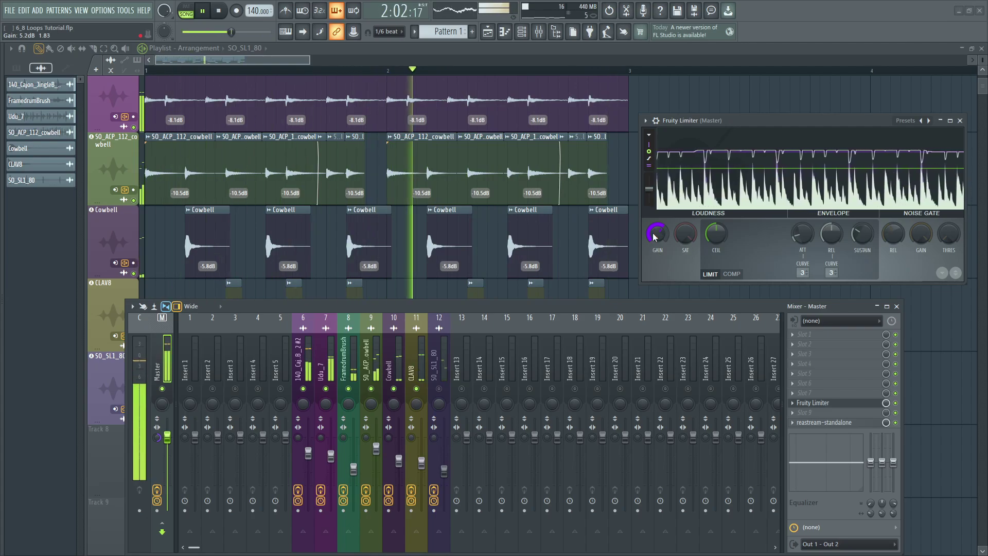
key("space")
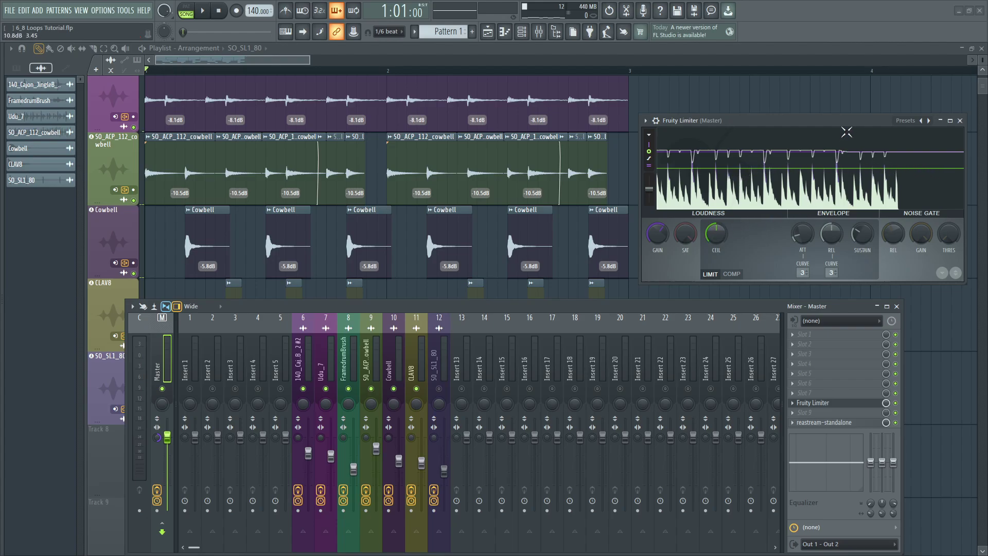
Step: Unmute all mixer tracks, including SO_SL1_80, and reset the Master track's stereo separation
left_click_drag(850, 122, 777, 144)
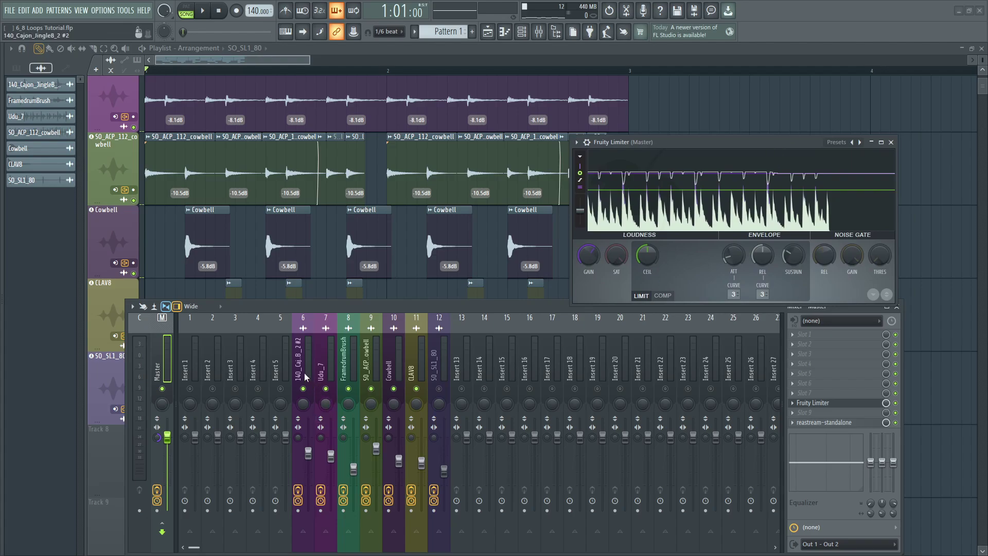
left_click(439, 389)
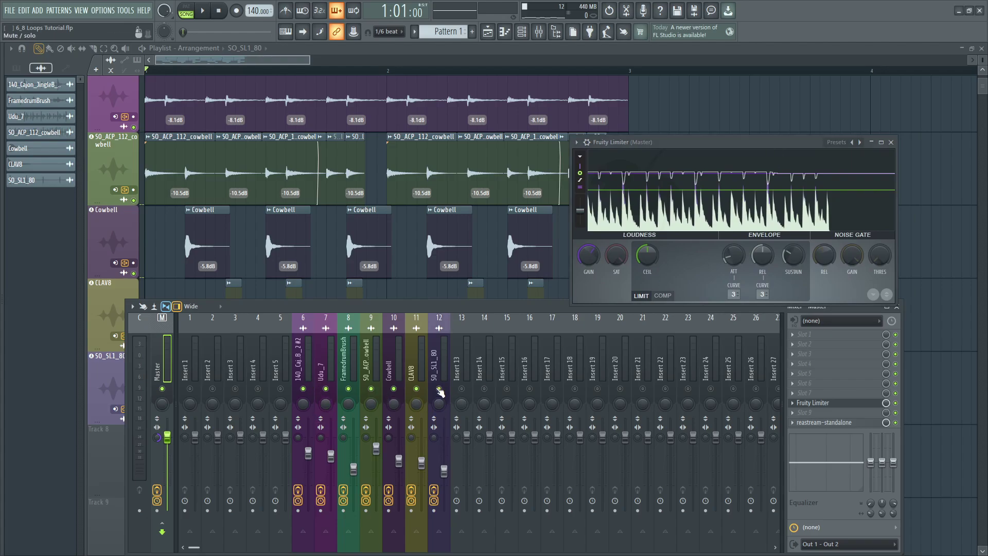
left_click(439, 389)
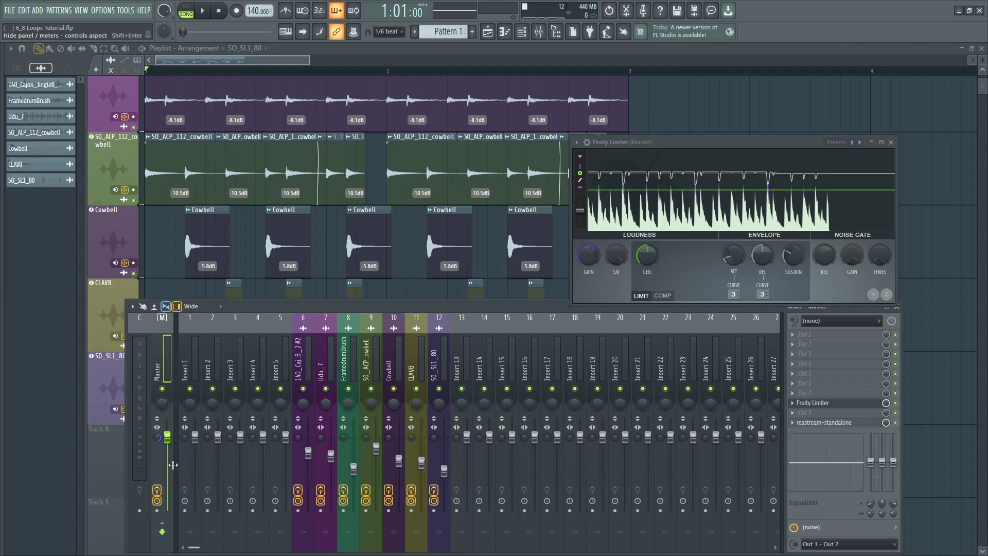
right_click(158, 438)
left_click(175, 384)
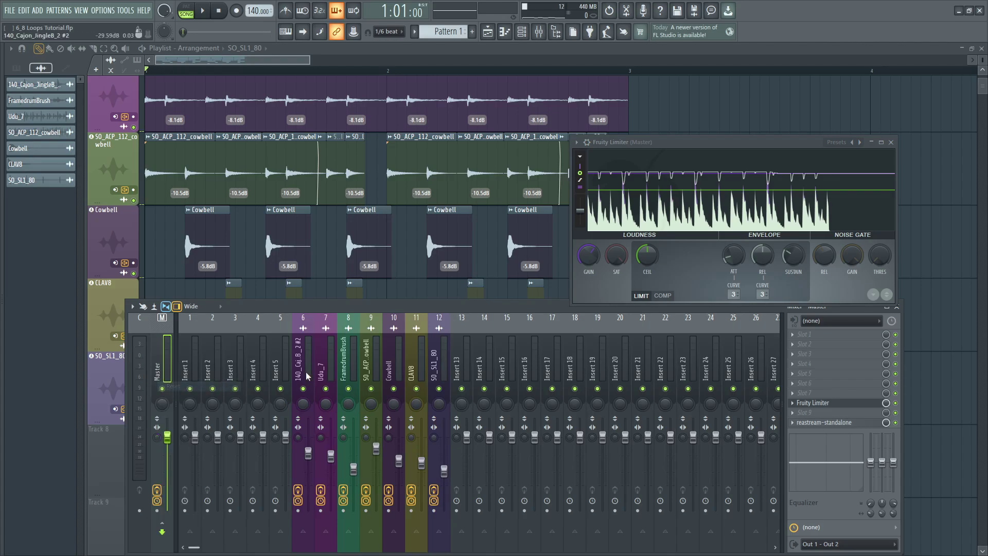
Step: Move the Fruity Limiter window clear of the mixer and clips, and play the full loop briefly
left_click_drag(705, 140, 810, 79)
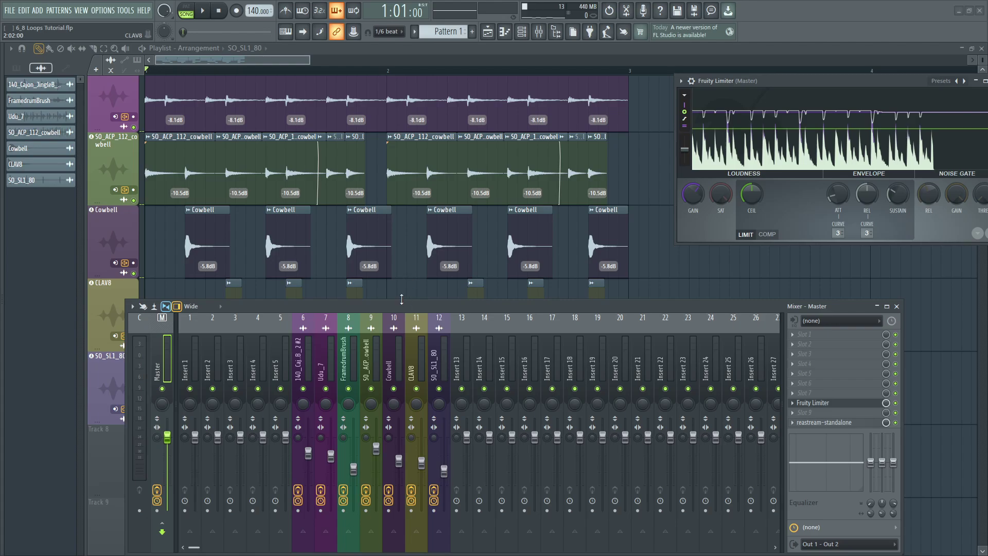
key("space")
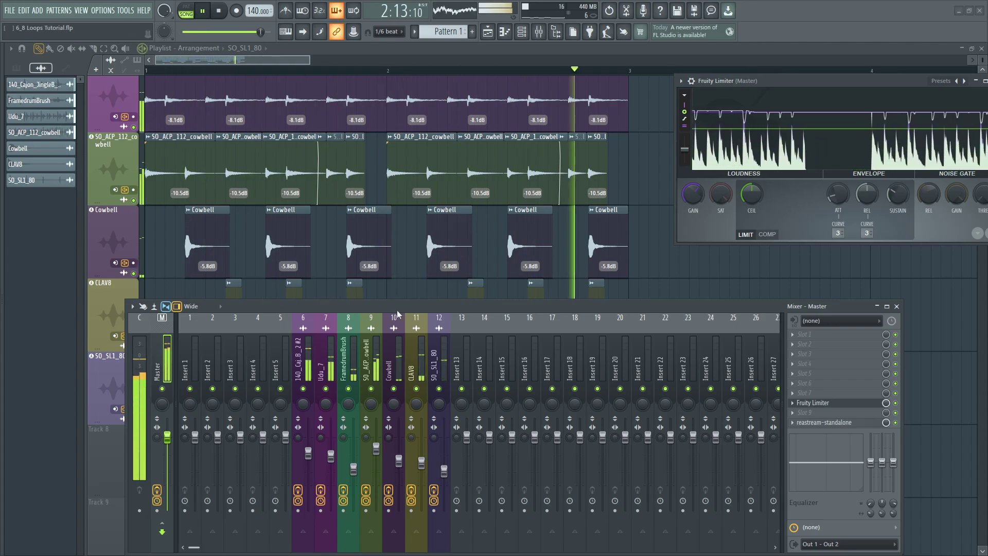
key("space")
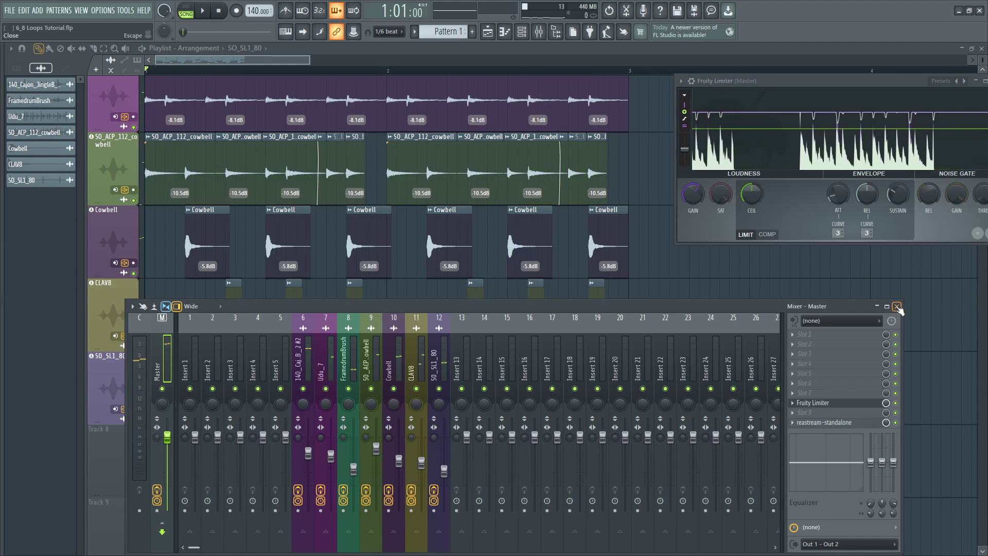
Step: Close the mixer and the Fruity Limiter window to reveal the whole playlist
left_click(897, 306)
left_click_drag(869, 81, 681, 273)
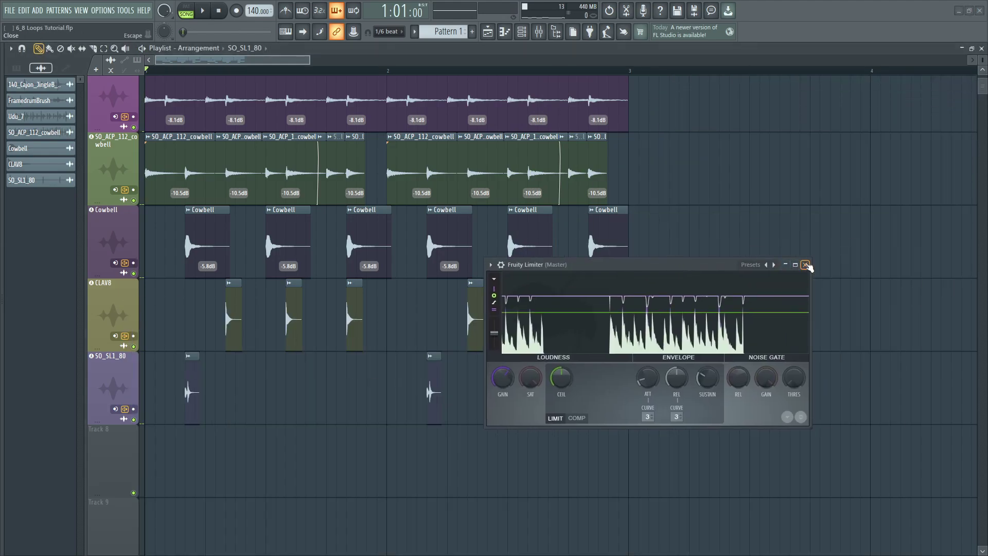
left_click(809, 268)
Step: Select the two-bar loop on all seven tracks and duplicate it repeatedly until the clips fill the playlist up to bar 83
scroll(425, 396, "down", 4)
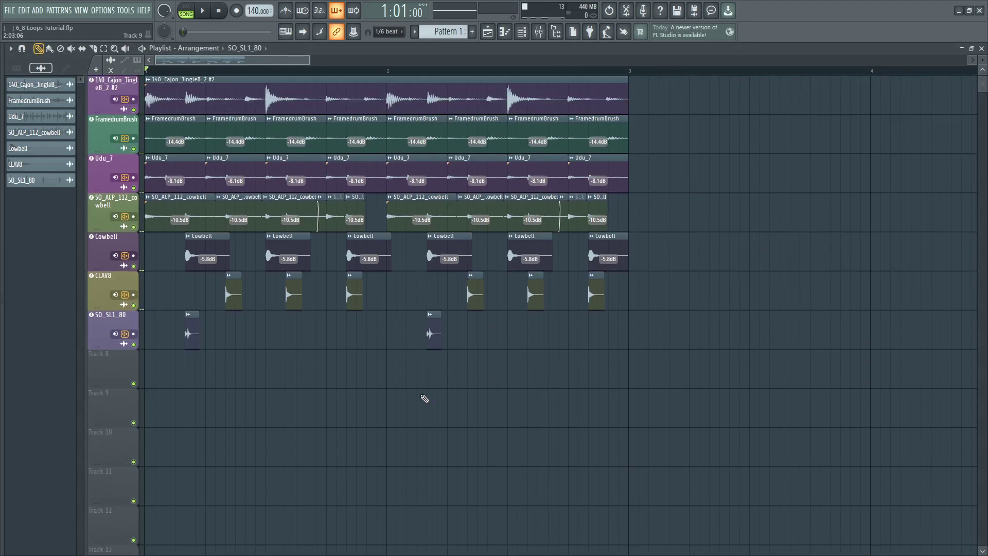
scroll(425, 398, "down", 1)
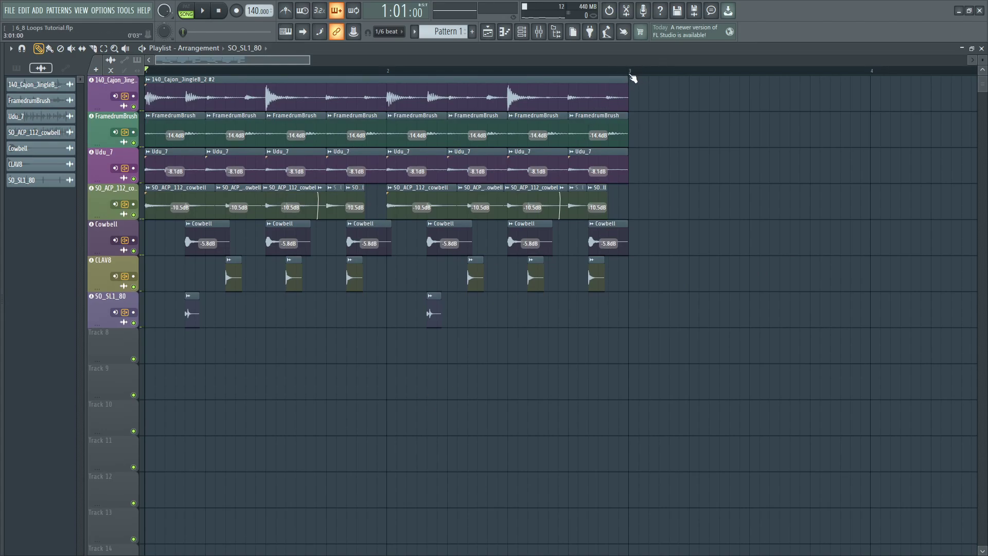
left_click_drag(629, 76, 147, 108)
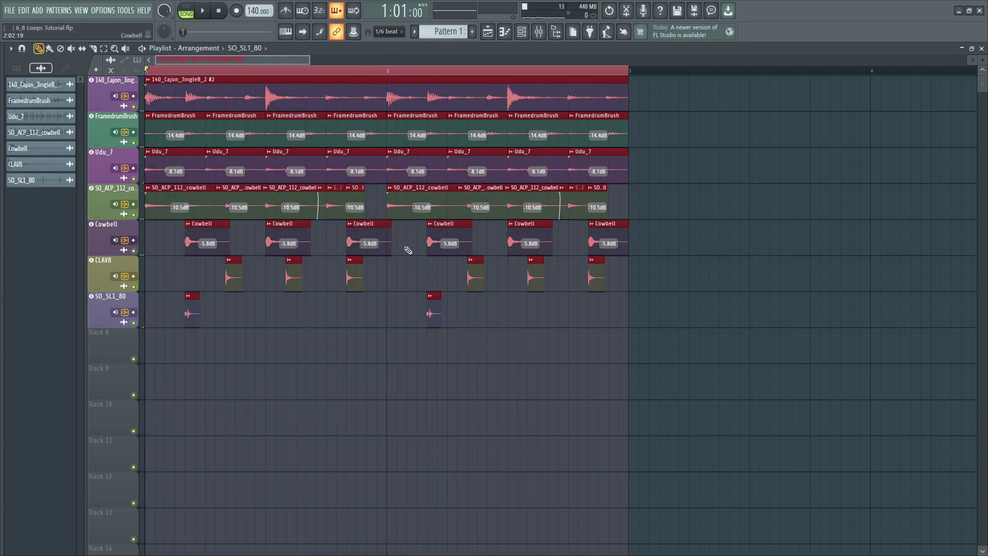
key("ctrl+d")
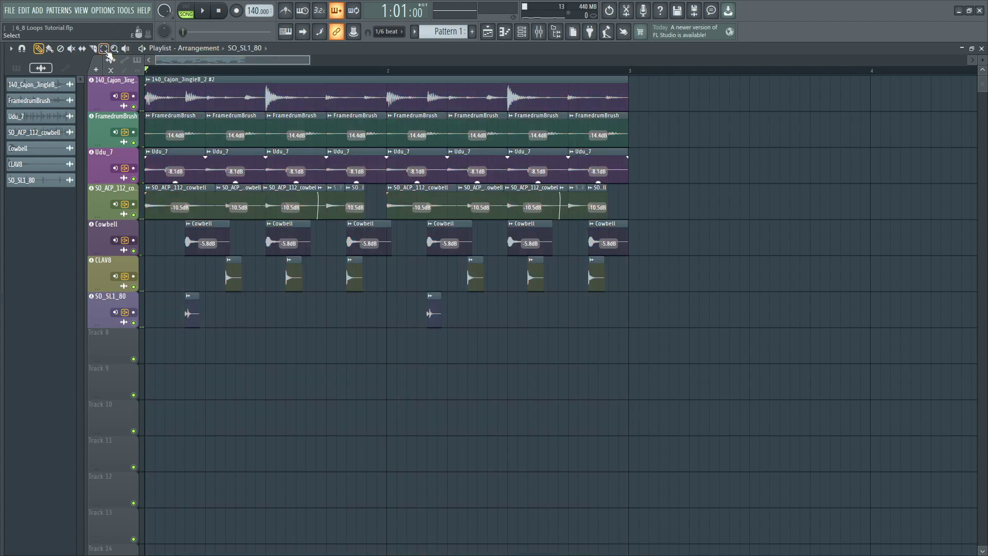
left_click_drag(629, 76, 100, 166)
scroll(247, 227, "down", 10)
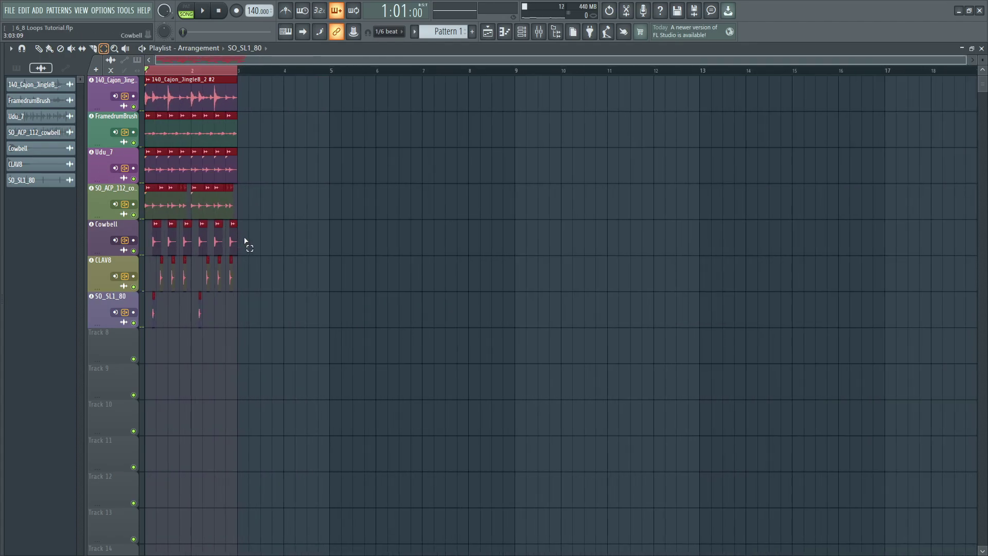
key("ctrl+b")
key("ctrl+b")
key("ctrl+b")
key("ctrl+b")
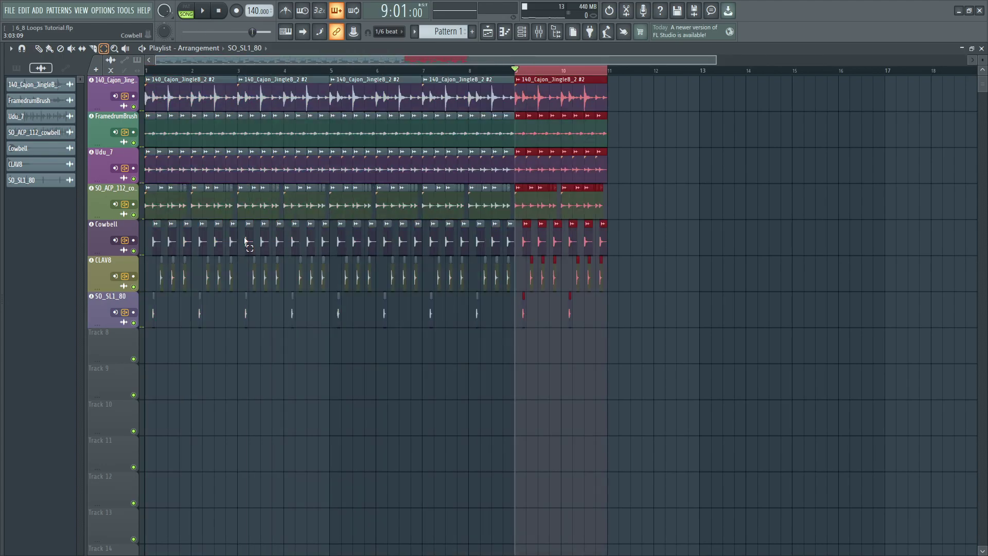
key("ctrl+b")
key("ctrl+b")
key("ctrl+b")
key("ctrl+b")
key("ctrl+b")
key("ctrl+b")
key("ctrl+b")
key("ctrl+b")
key("ctrl+b")
key("ctrl+b")
key("ctrl+b")
key("ctrl+b")
key("ctrl+b")
key("ctrl+b")
key("ctrl+b")
key("ctrl+b")
key("ctrl+b")
key("ctrl+b")
key("ctrl+b")
key("ctrl+b")
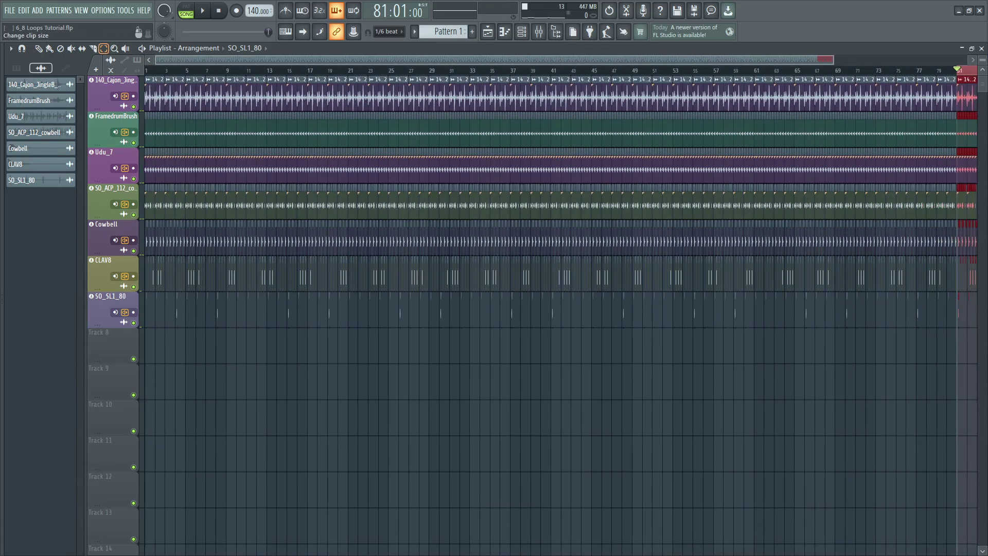
Step: Clear the clip selection and place the playhead at bar 83, where the last clips end, to check the arrangement's length
scroll(686, 143, "up", 6)
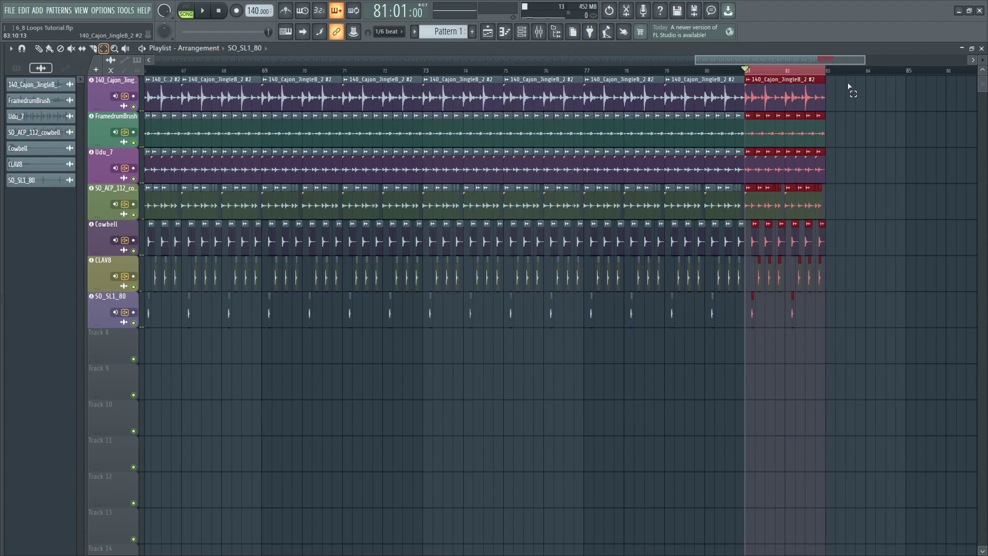
scroll(849, 87, "up", 3)
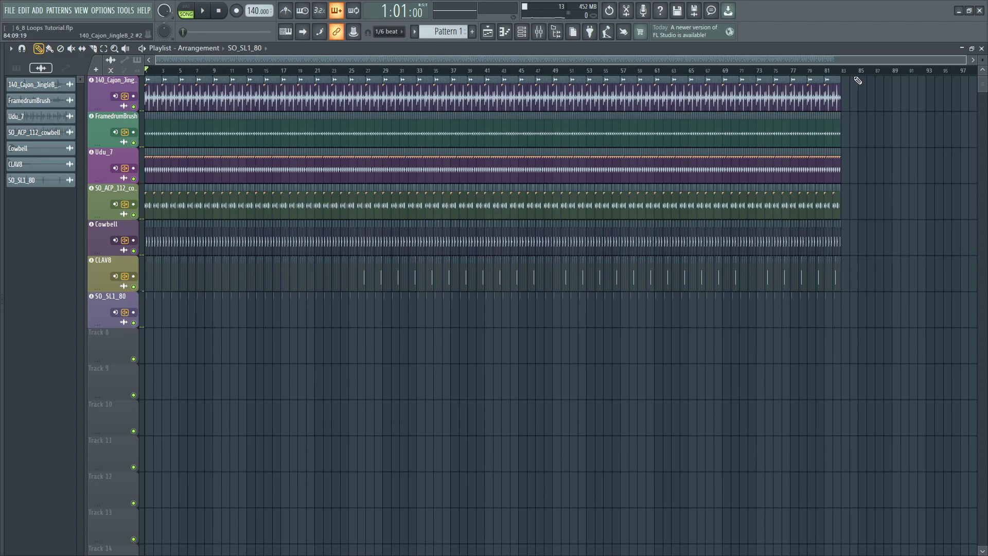
scroll(857, 81, "up", 3)
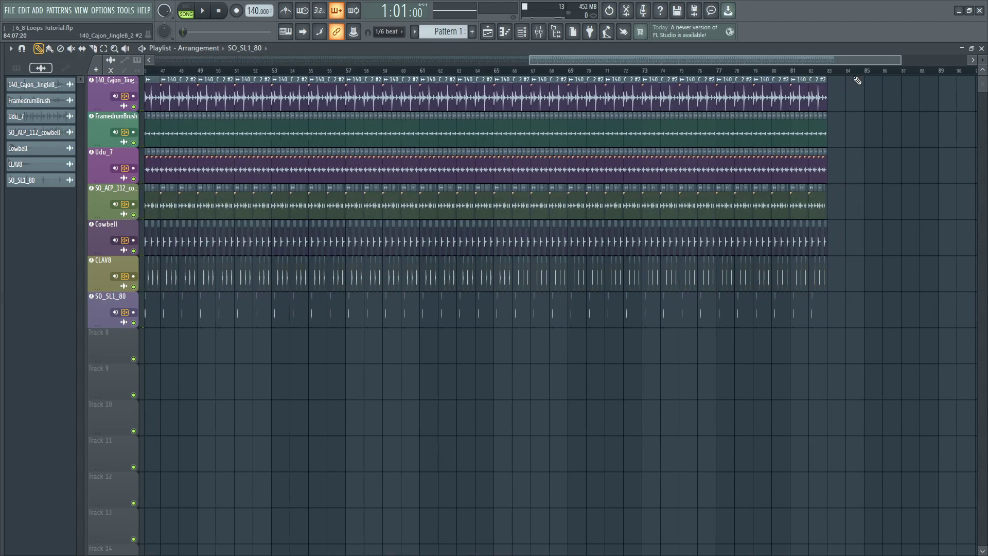
left_click(828, 72)
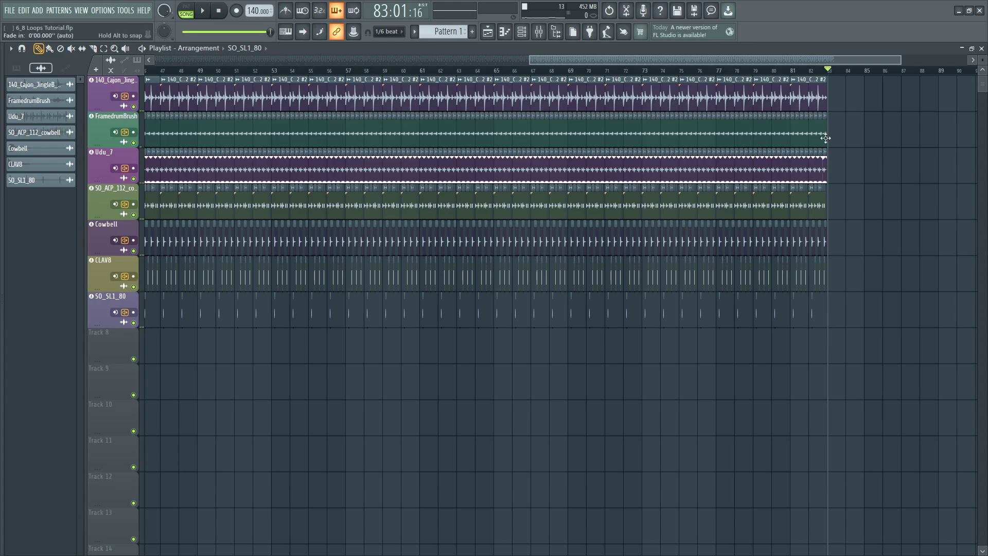
scroll(815, 145, "down", 3)
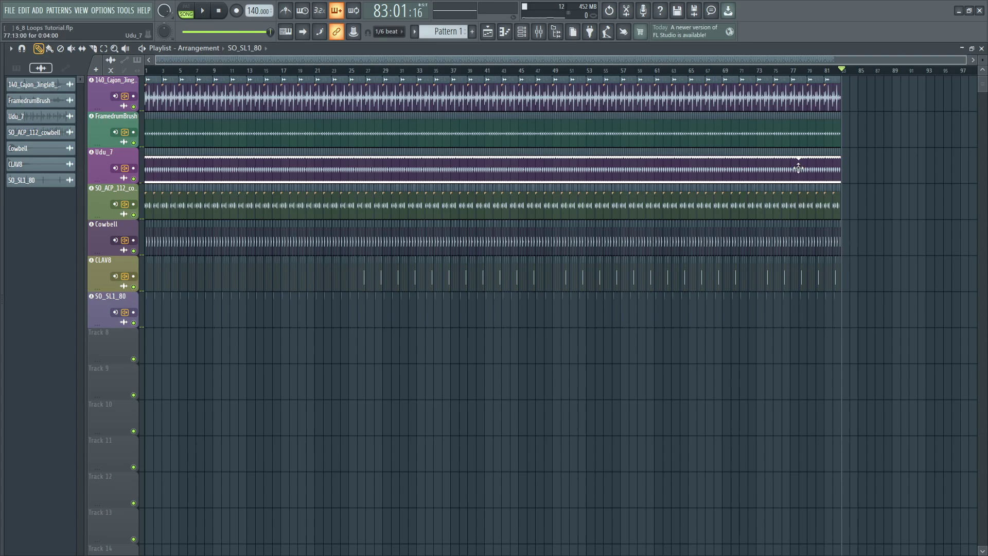
scroll(799, 164, "up", 3)
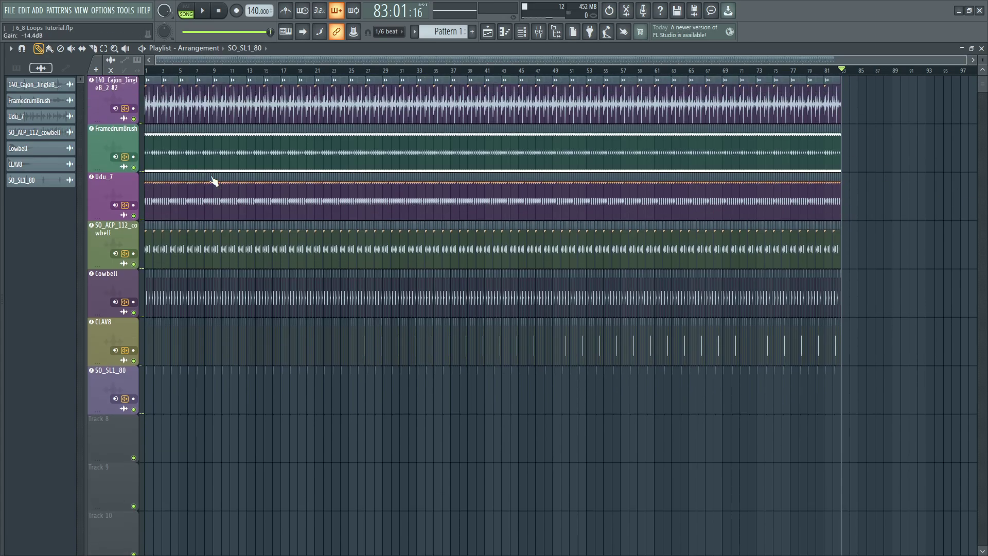
Step: Start an MP3 export of the project to the Music folder under the name "6_8 Loops Tutorial 140BPM"
scroll(150, 174, "up", 4)
left_click(9, 4)
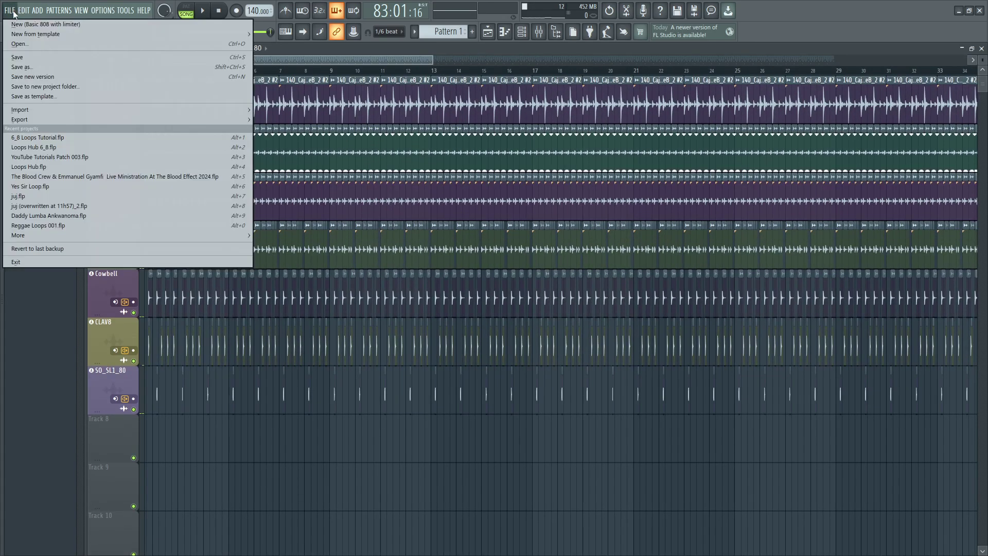
mouse_move(31, 119)
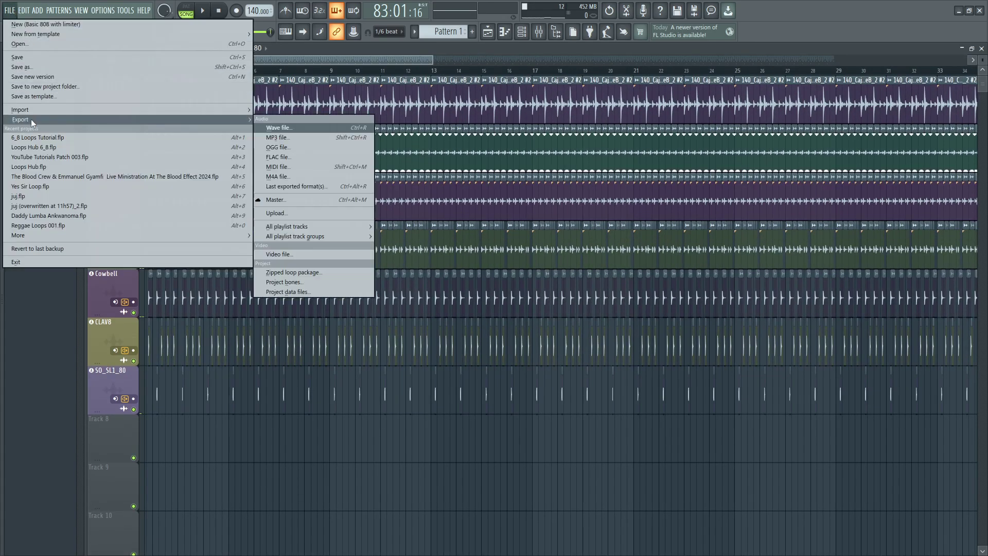
left_click(286, 137)
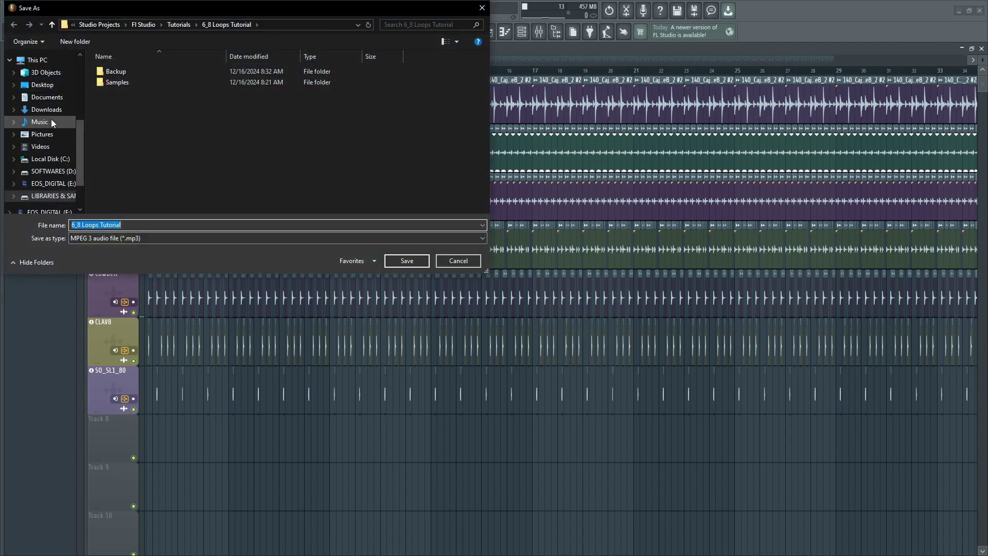
left_click(51, 120)
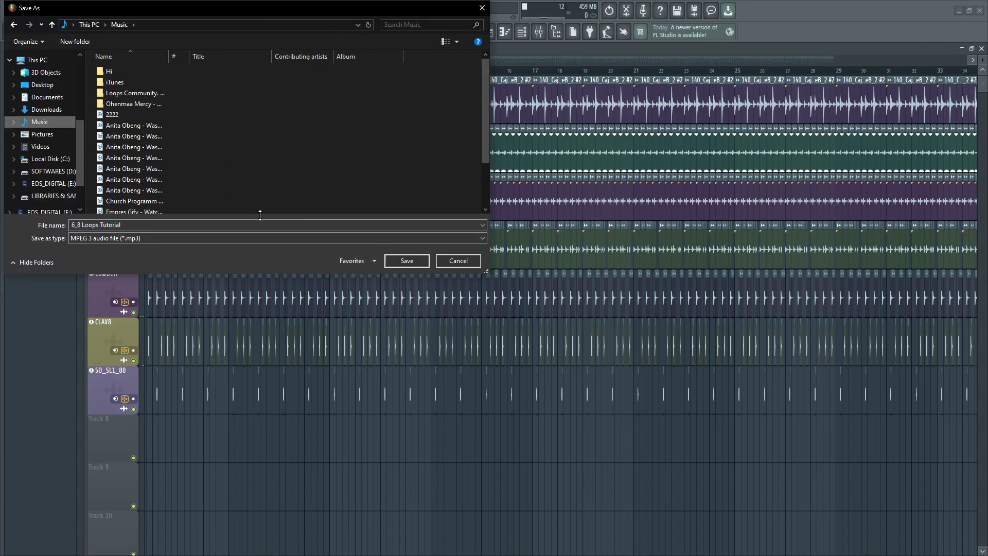
left_click(193, 221)
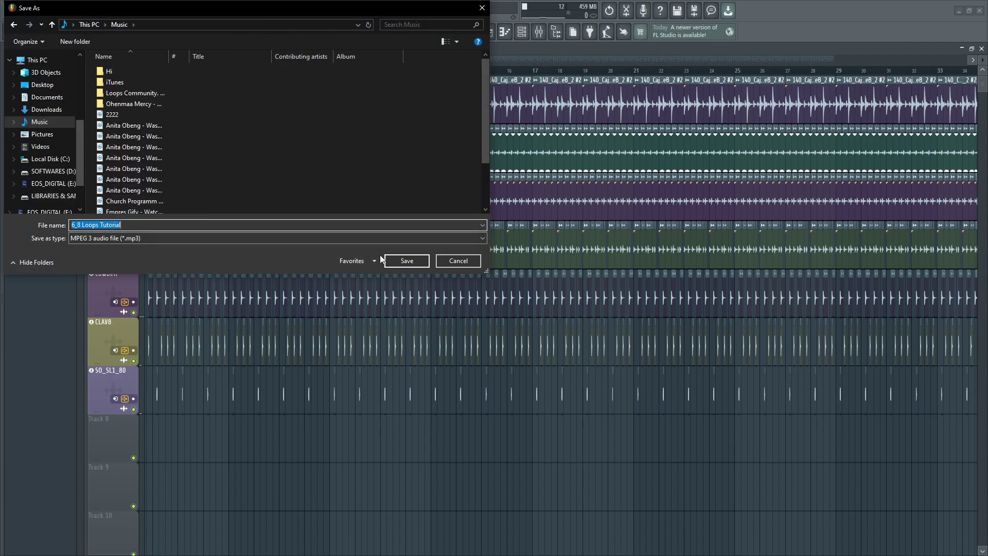
left_click(283, 224)
left_click(422, 263)
Step: Set the render tail to Cut remainder, enable master and insert effects, keep the MP3 bitrate at 320kbps, and start rendering
left_click(502, 154)
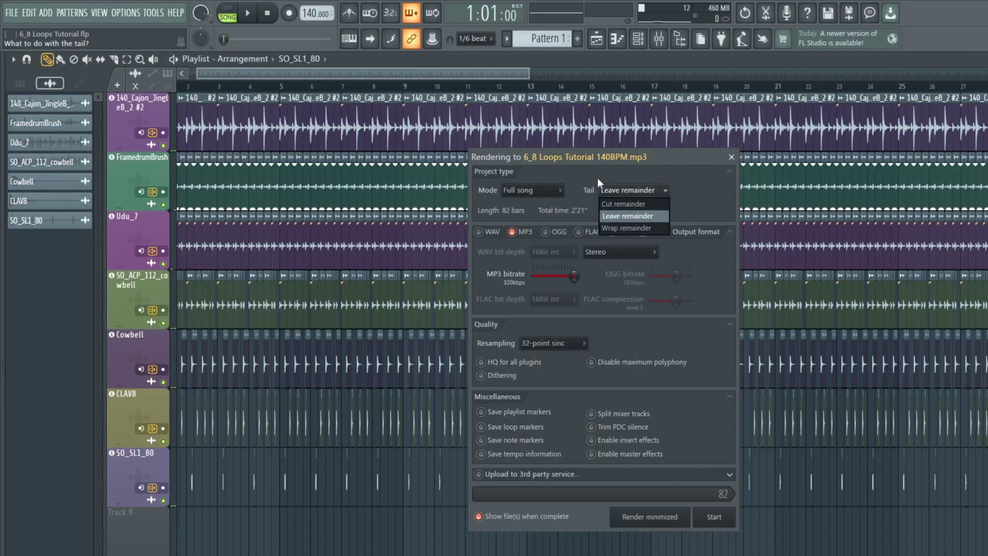
left_click(621, 204)
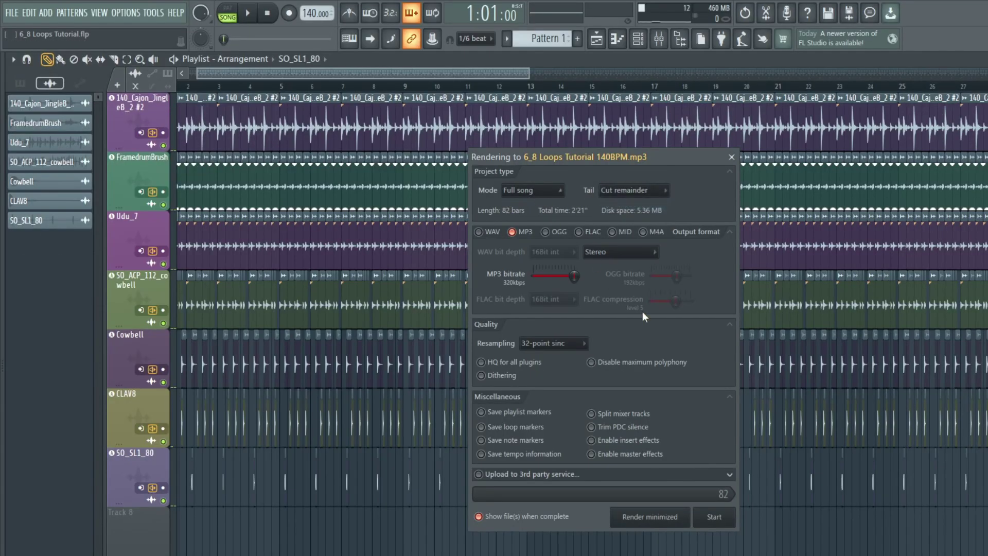
left_click(637, 456)
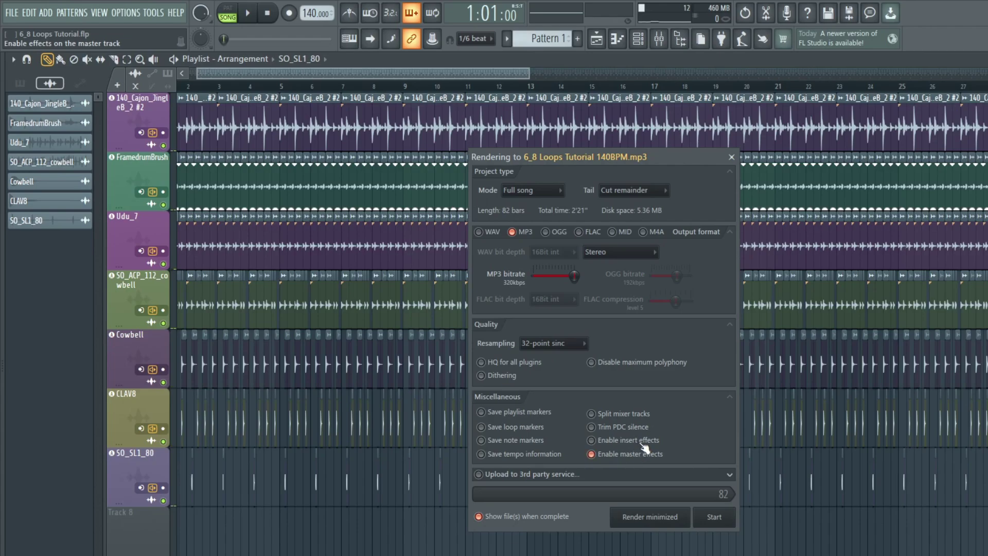
left_click(645, 441)
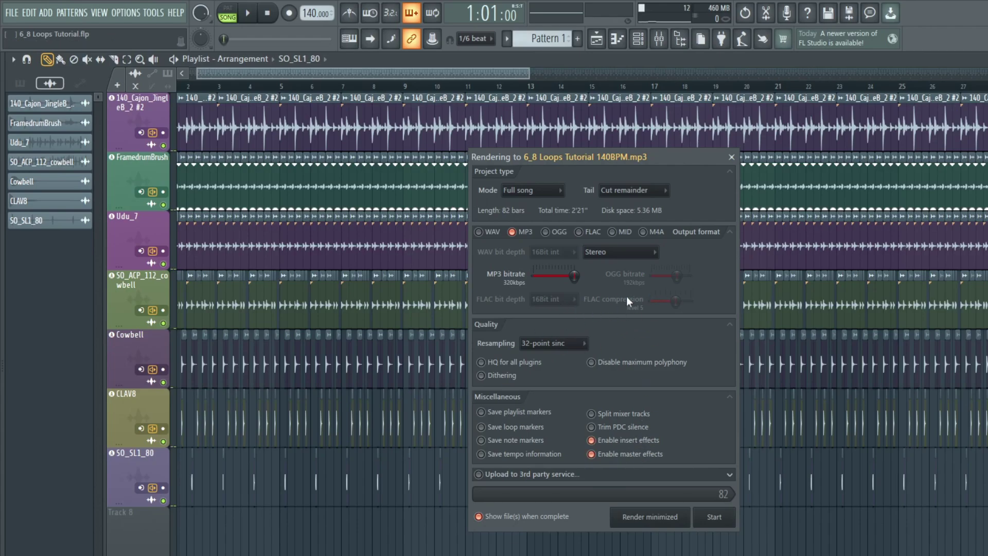
mouse_move(574, 277)
left_mouse_down()
mouse_move(535, 277)
mouse_move(574, 277)
left_mouse_up()
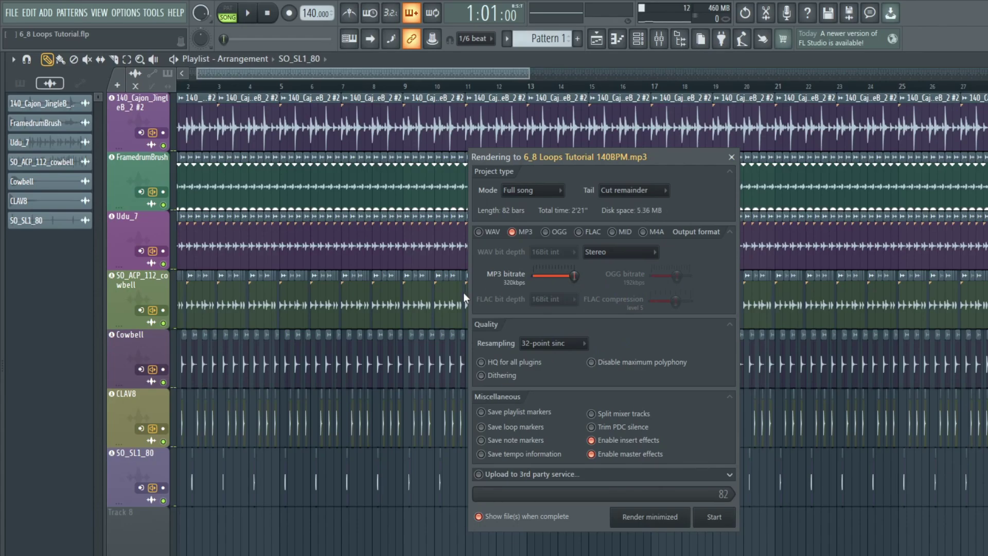
left_click(723, 521)
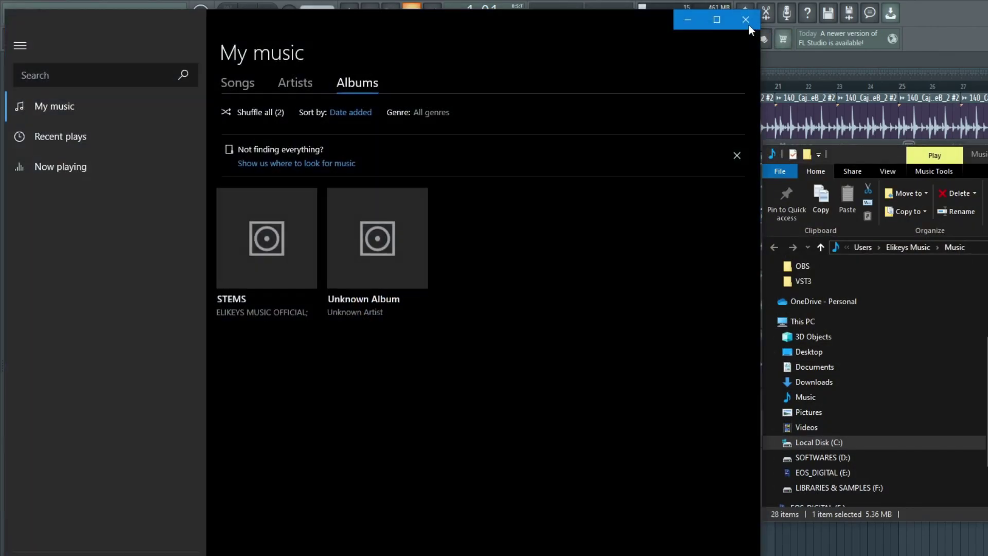
Step: Close the music player, place the exported MP3 on empty track 8 from bar 1, and solo that track
left_click(751, 24)
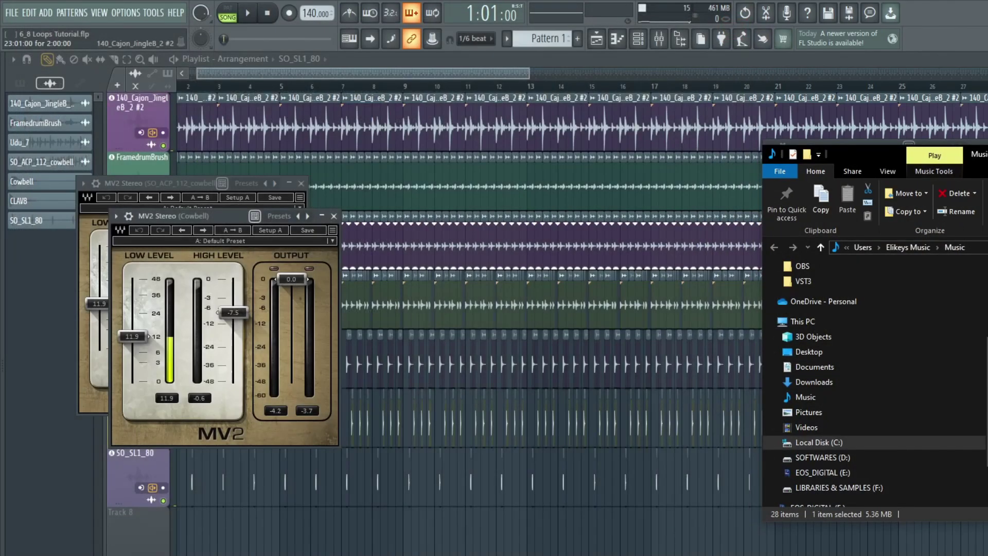
left_click_drag(984, 463, 130, 537)
left_click(581, 379)
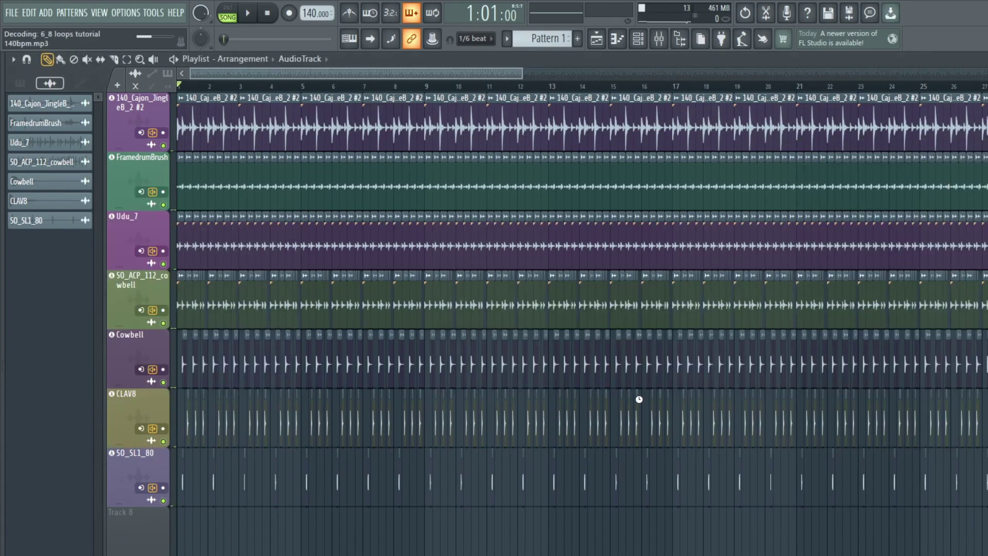
scroll(245, 434, "down", 5)
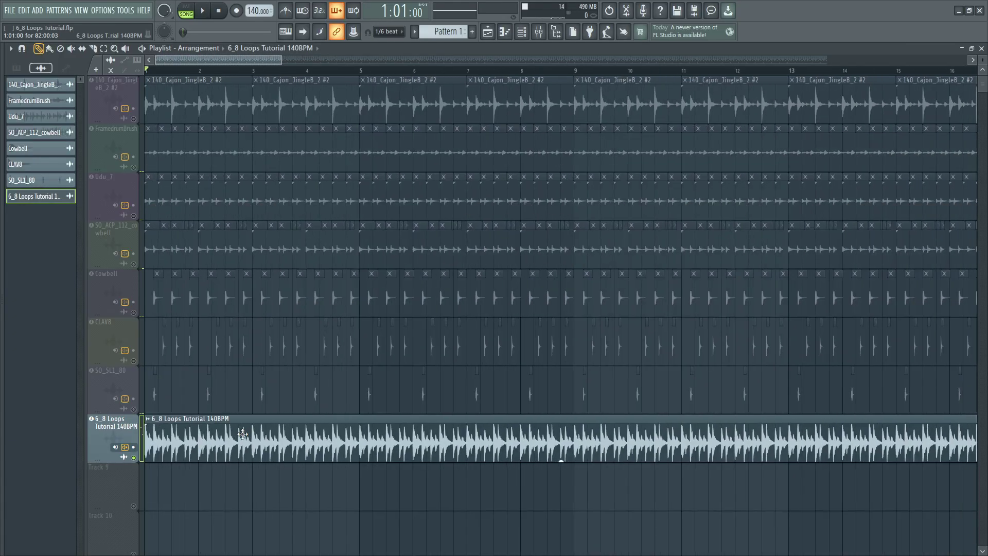
Step: Play the opening bars of the soloed MP3 track to check the rendered loop, and stop playback
scroll(242, 434, "down", 6)
key("space")
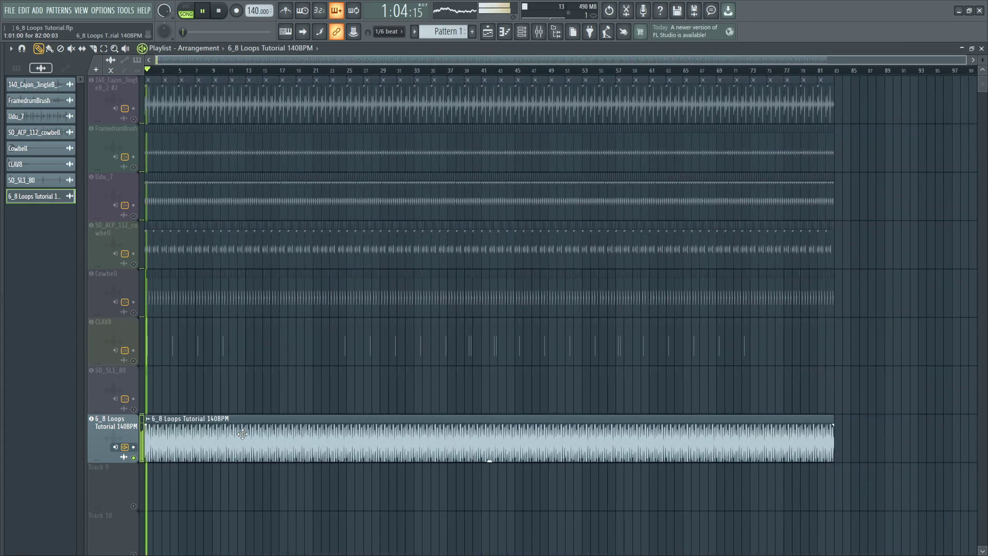
scroll(82, 435, "up", 3)
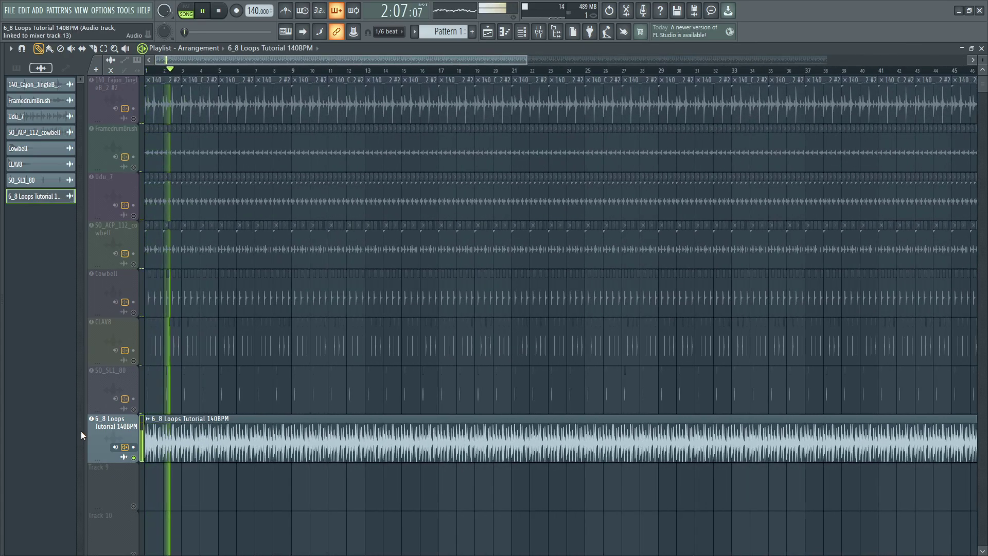
scroll(82, 430, "up", 3)
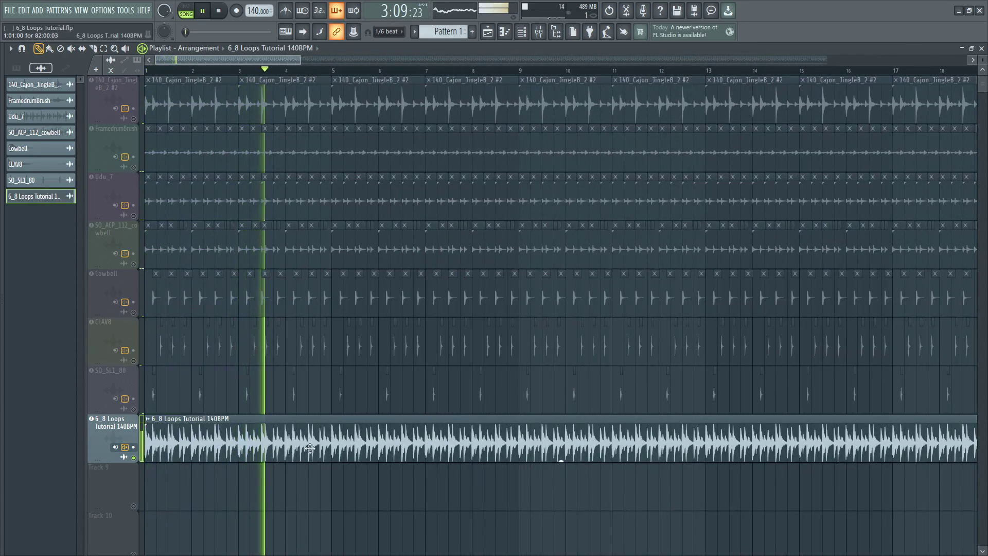
key("space")
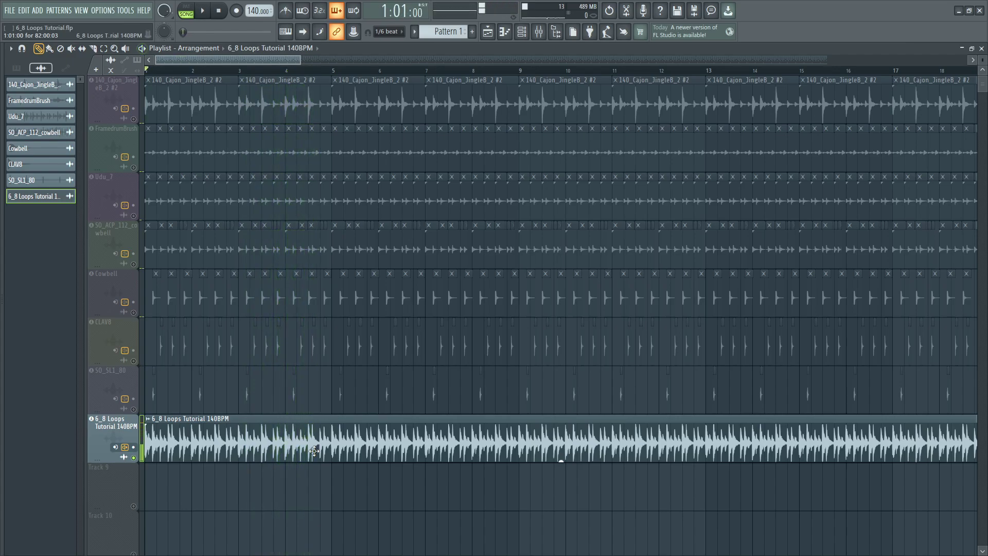
scroll(378, 284, "down", 3)
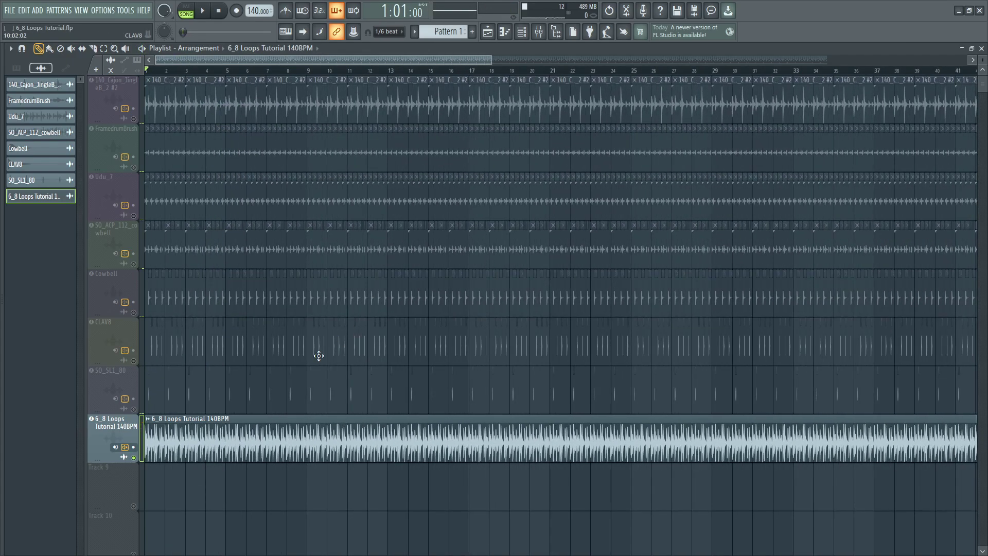
scroll(267, 419, "up", 5)
scroll(268, 420, "down", 8)
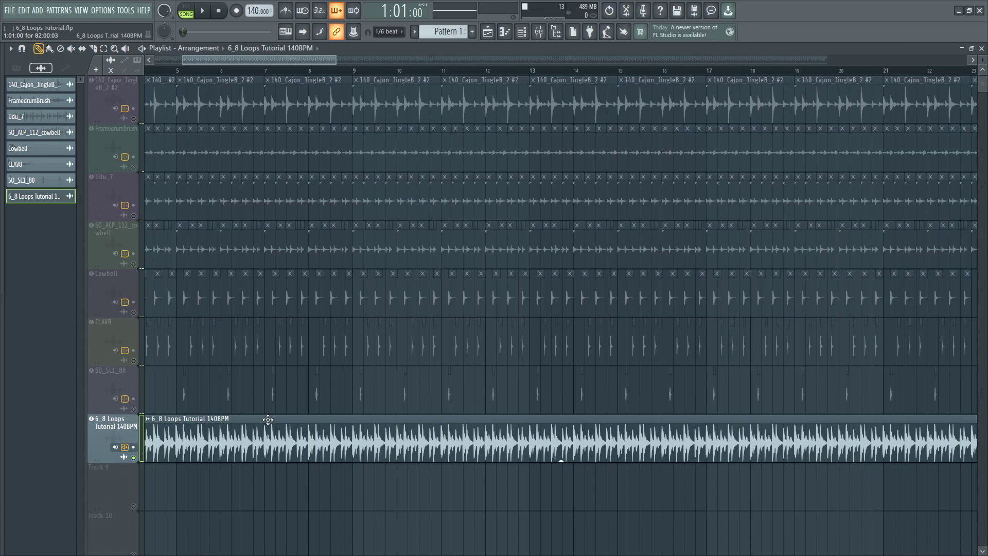